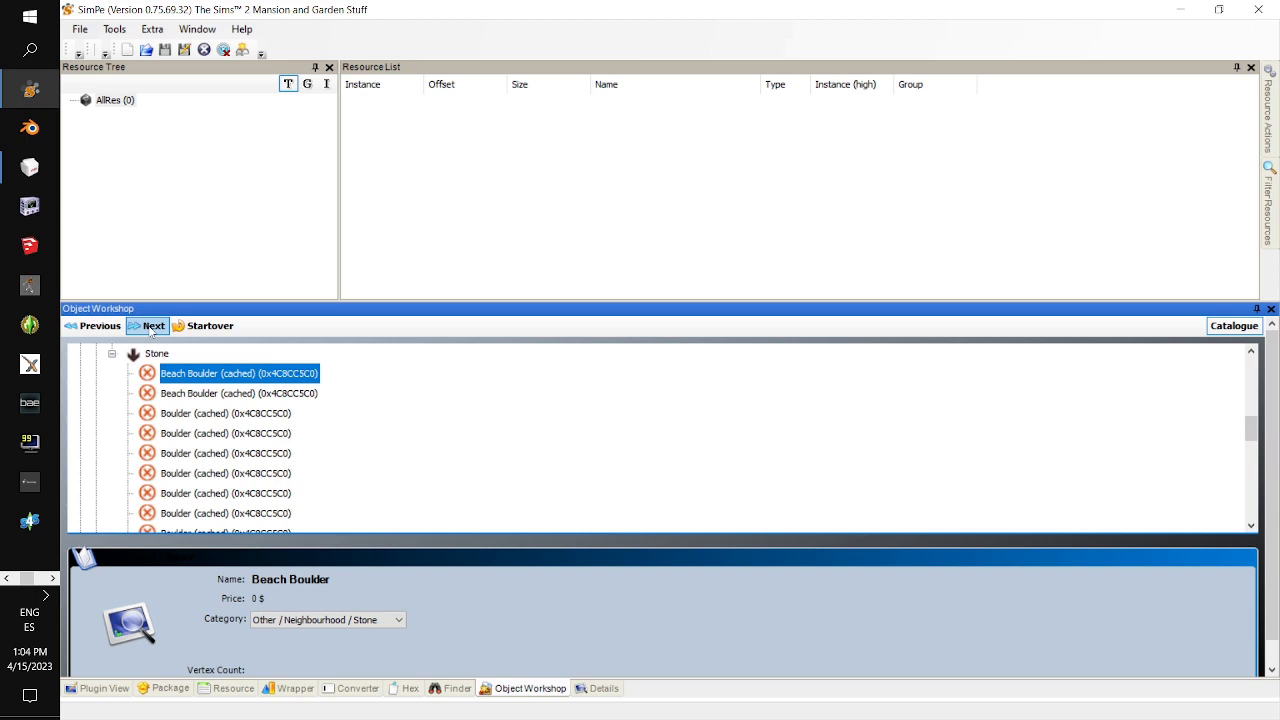
# Clone the Beach Boulder neighborhood object with the preset clone options, keeping its title and price
pyautogui.click(151, 330)
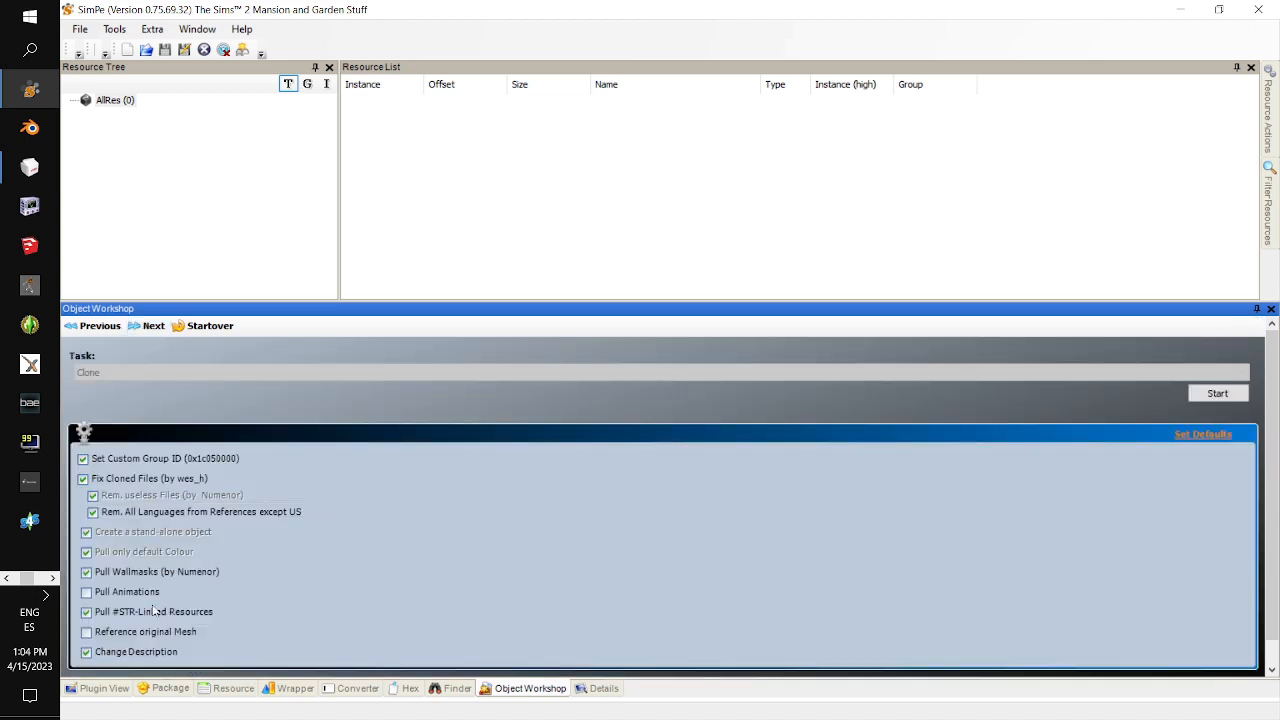
pyautogui.click(148, 328)
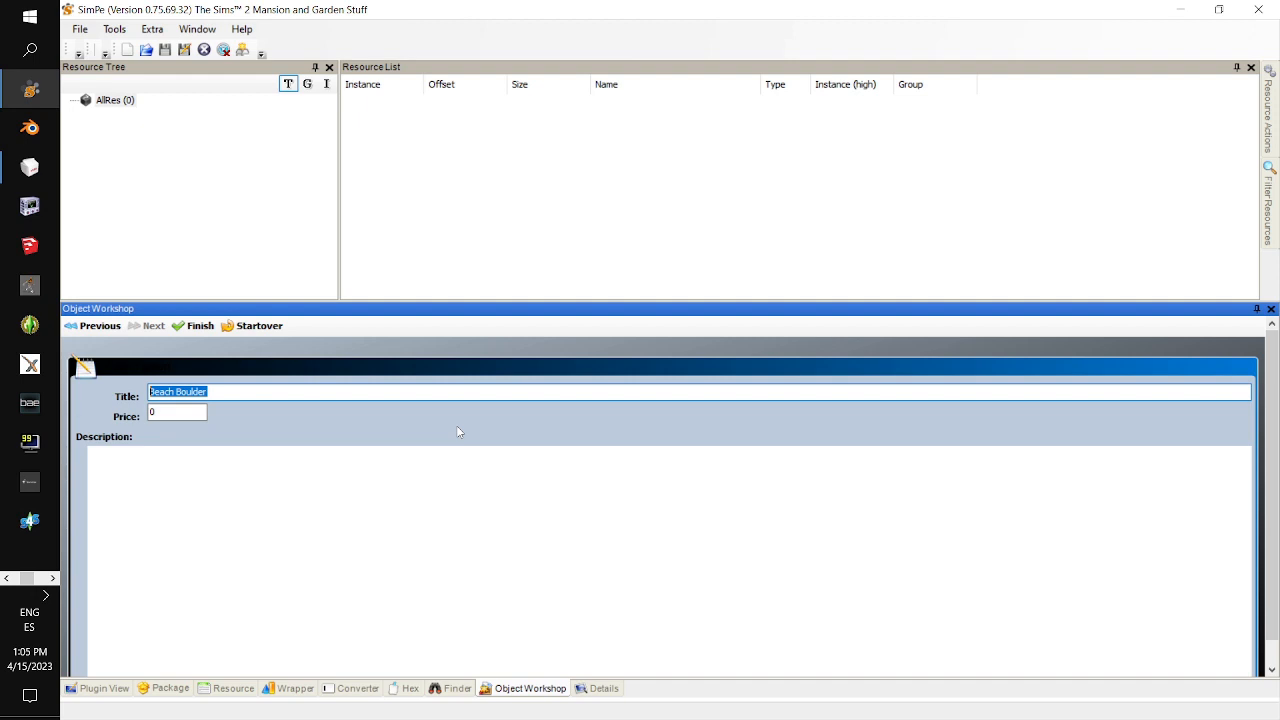
pyautogui.click(194, 326)
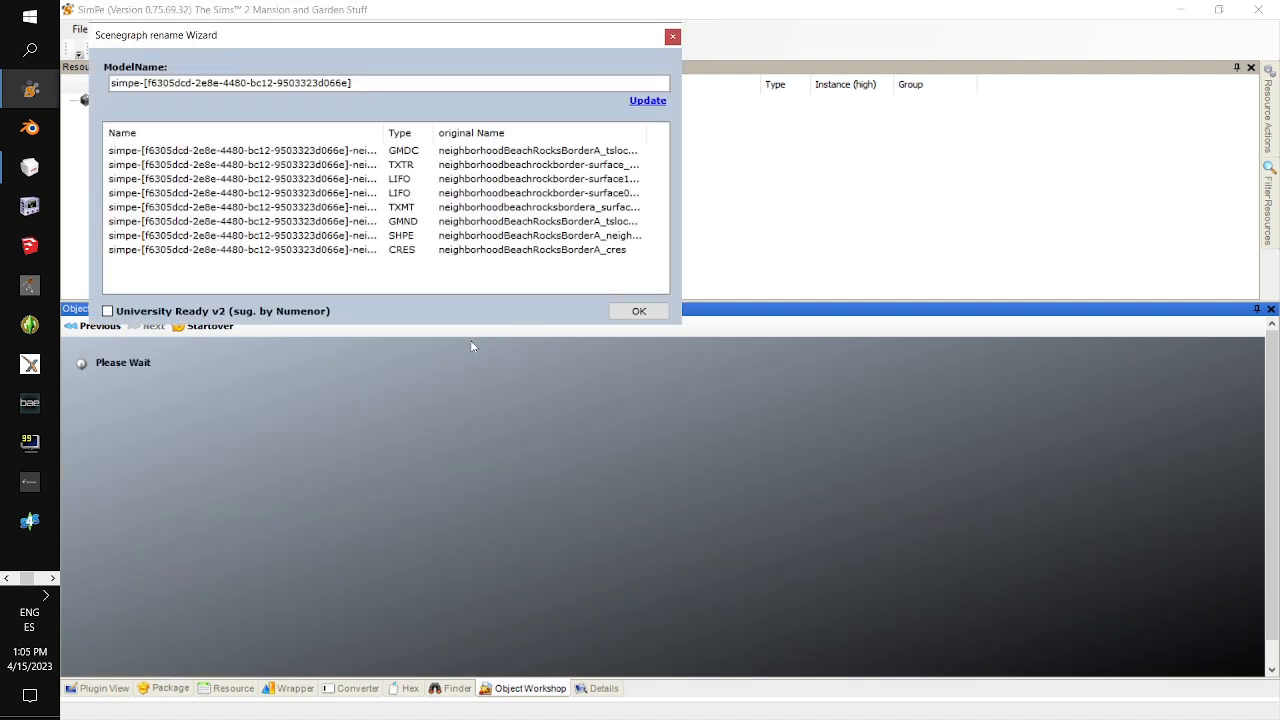
# Rename the clone's model to test-nh-gorilla, update all scenegraph resource names with it, and accept them
pyautogui.moveTo(360, 83); pyautogui.dragTo(110, 83)
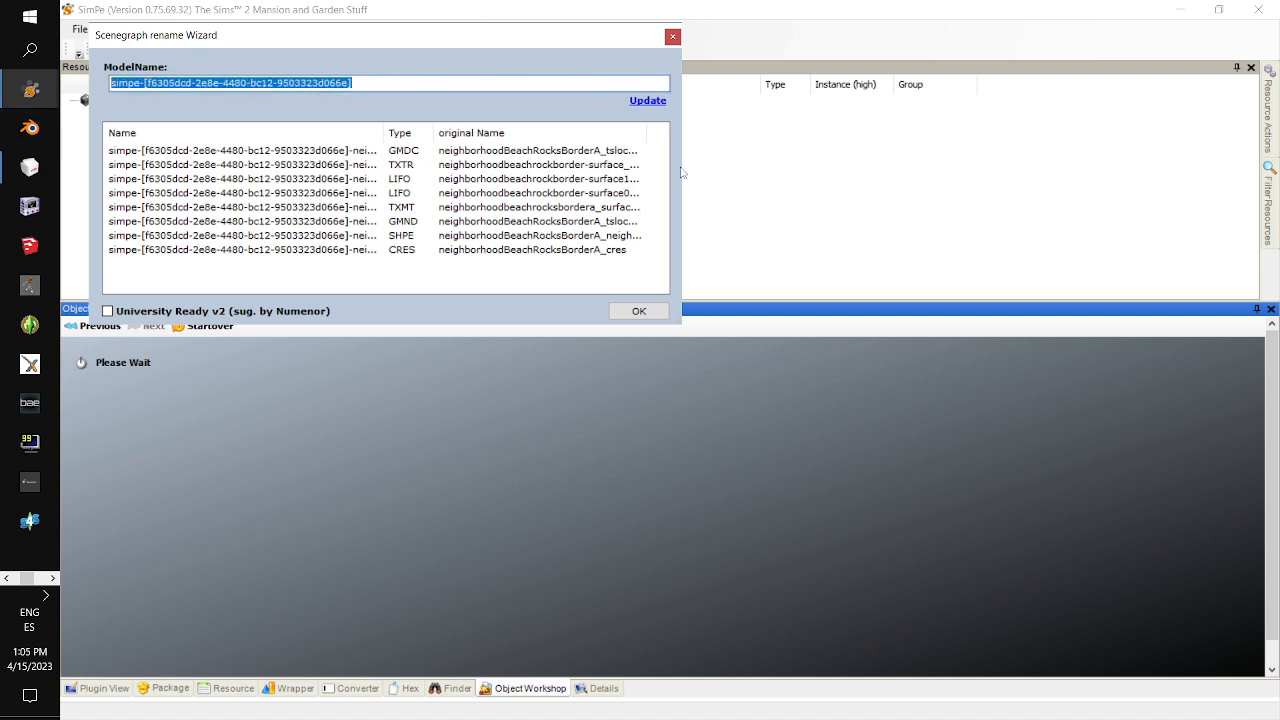
pyautogui.write('test')
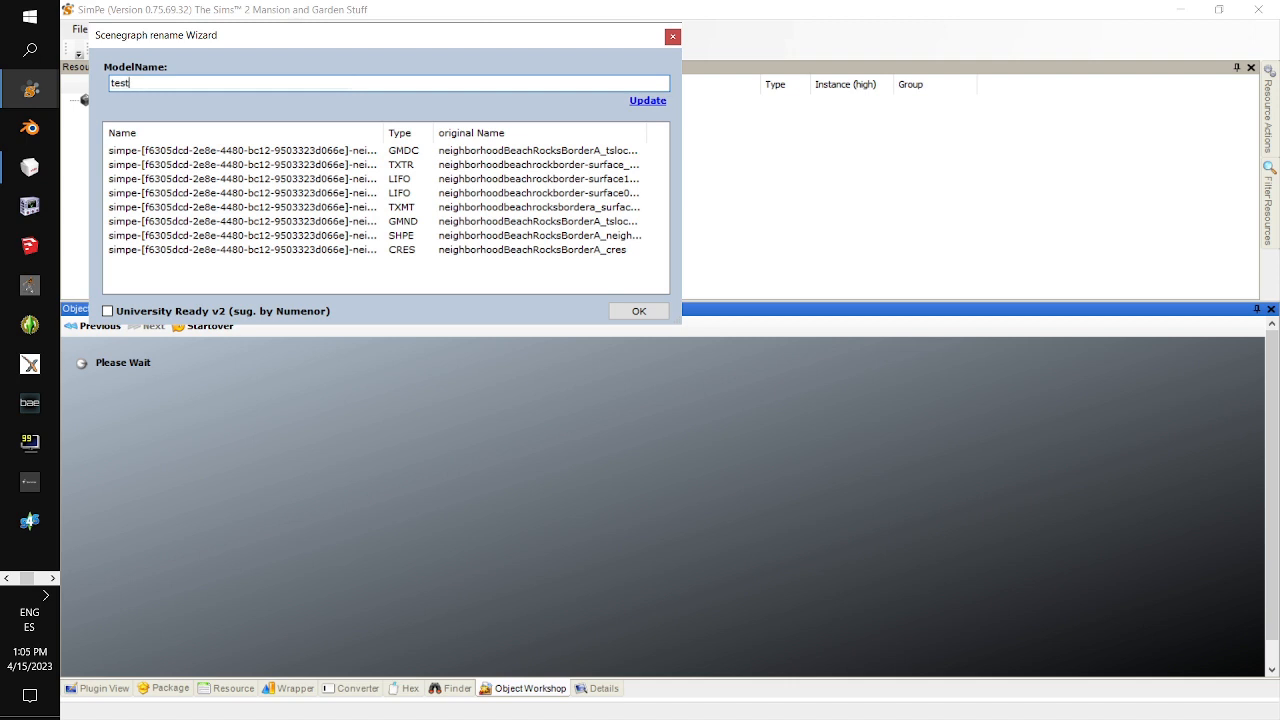
pyautogui.write('-nh-gorilla')
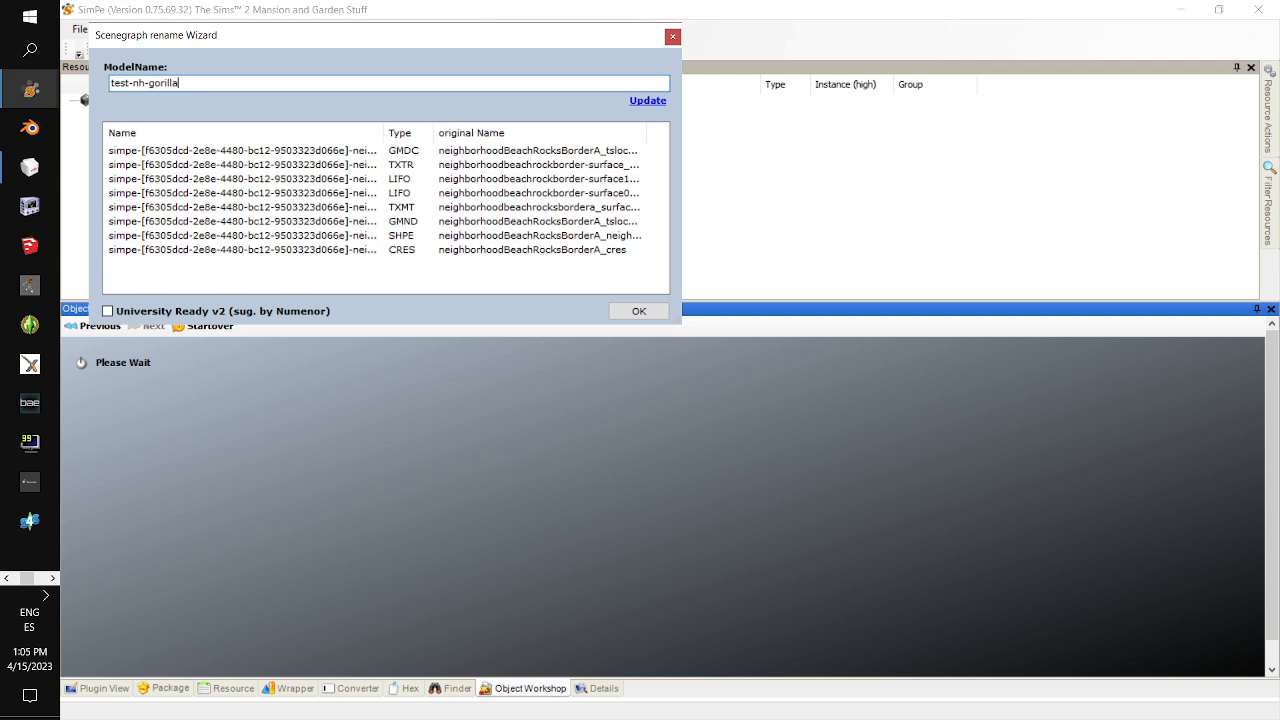
pyautogui.click(642, 100)
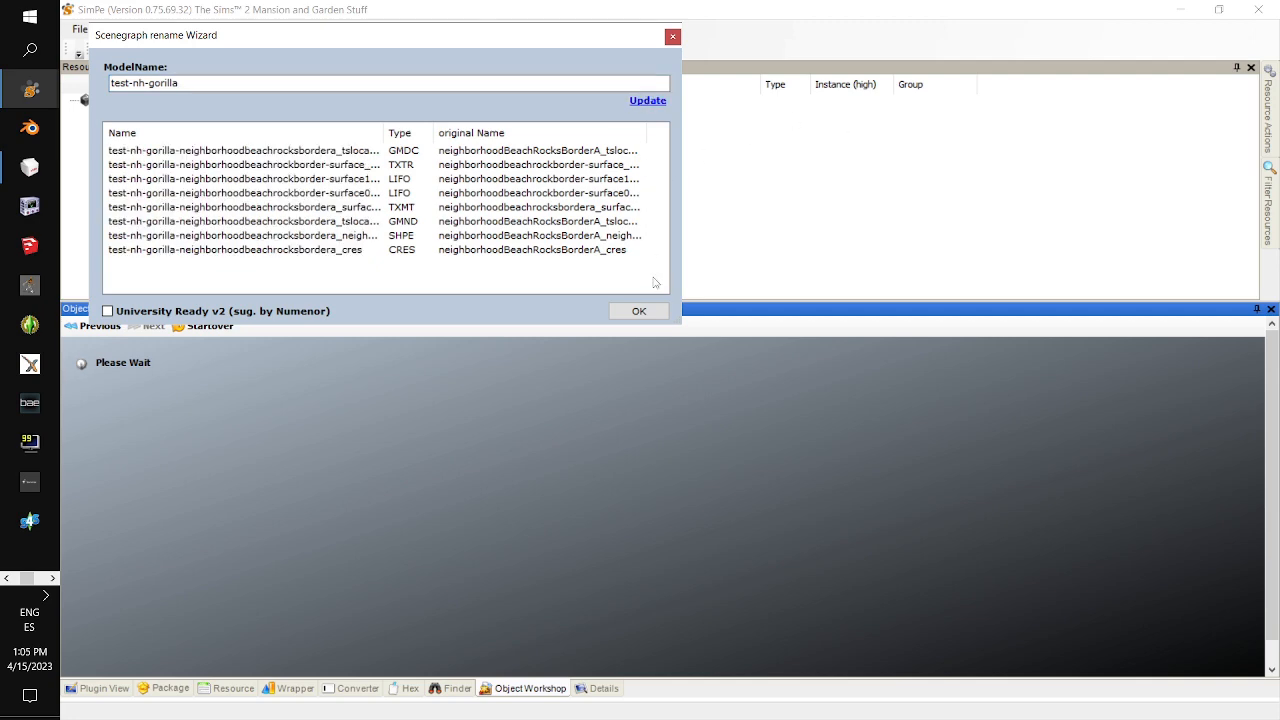
pyautogui.click(640, 311)
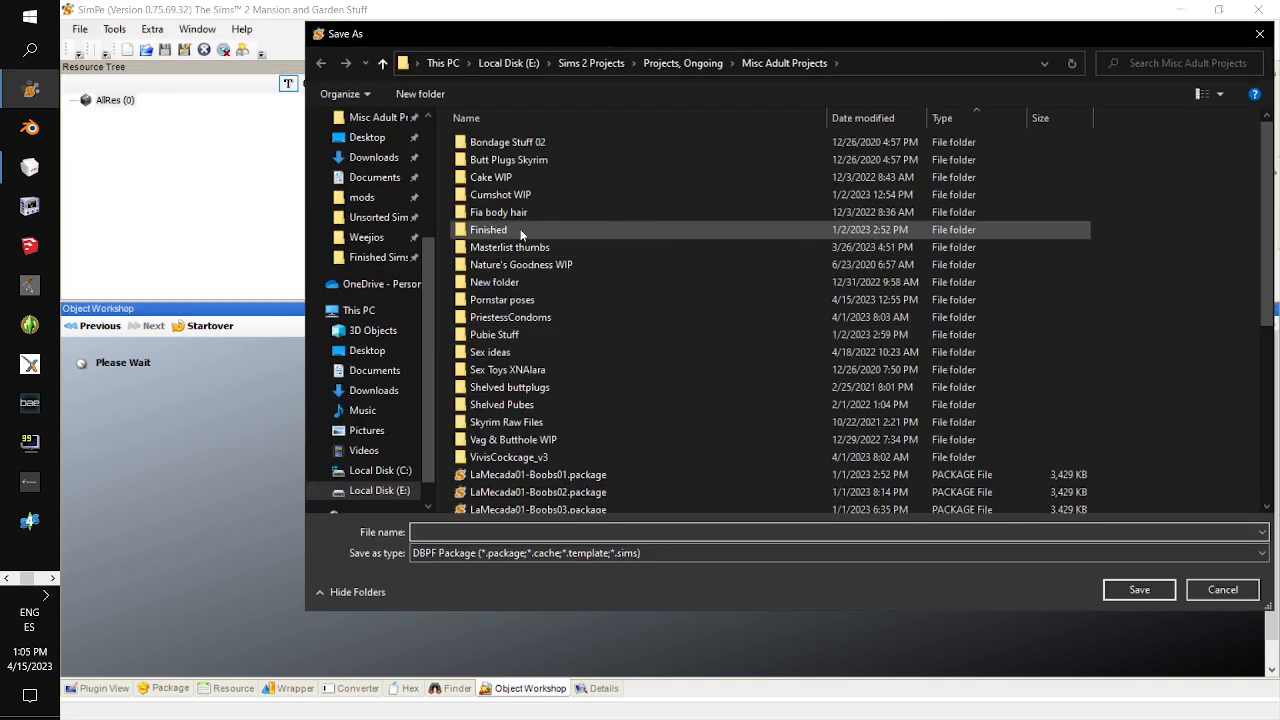
# Save the cloned package as Test-NH-Gorilla in the Neighborhood Workshop folder on the Desktop
pyautogui.scroll(2, 420, 230)
pyautogui.click(367, 177)
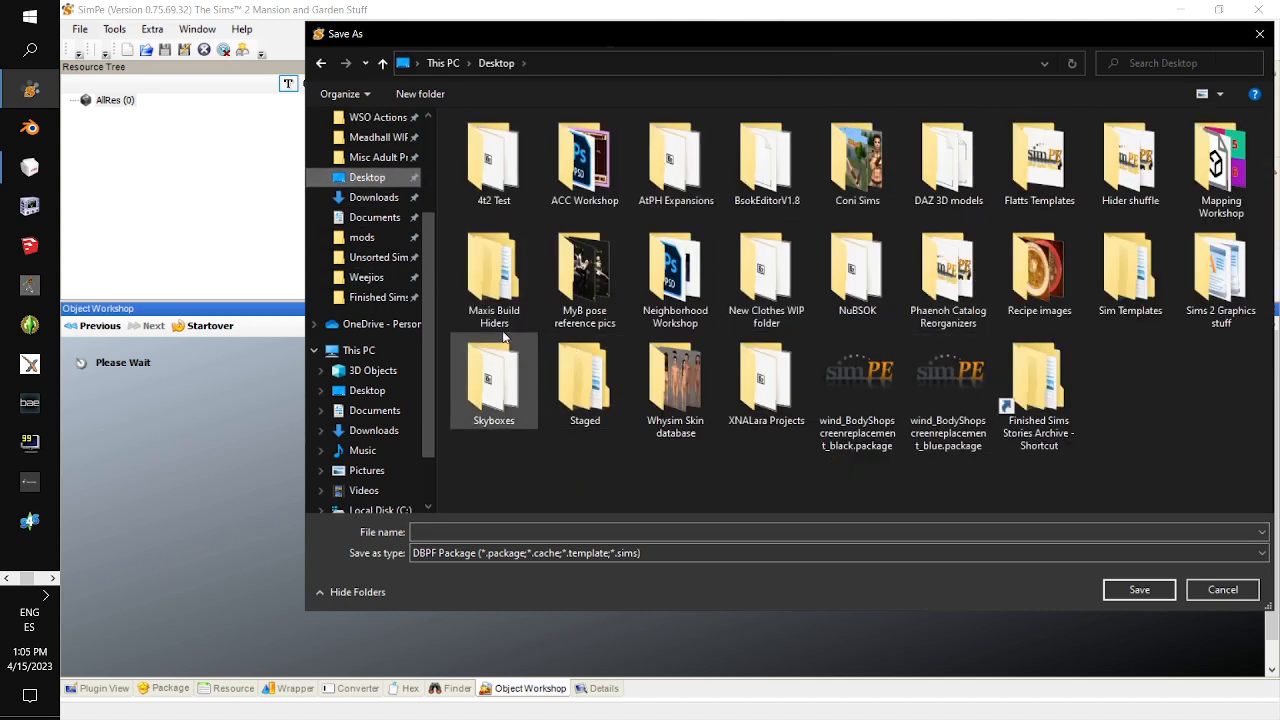
pyautogui.doubleClick(698, 305)
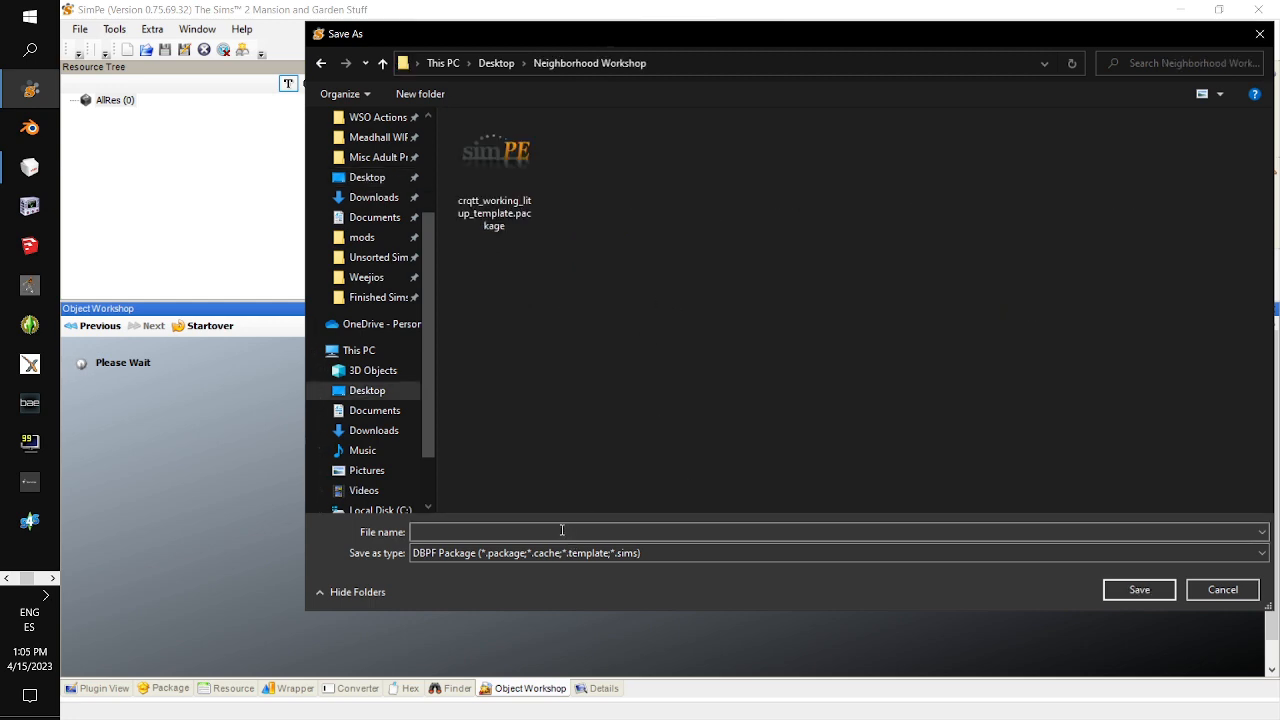
pyautogui.write('Test-NH-Gori')
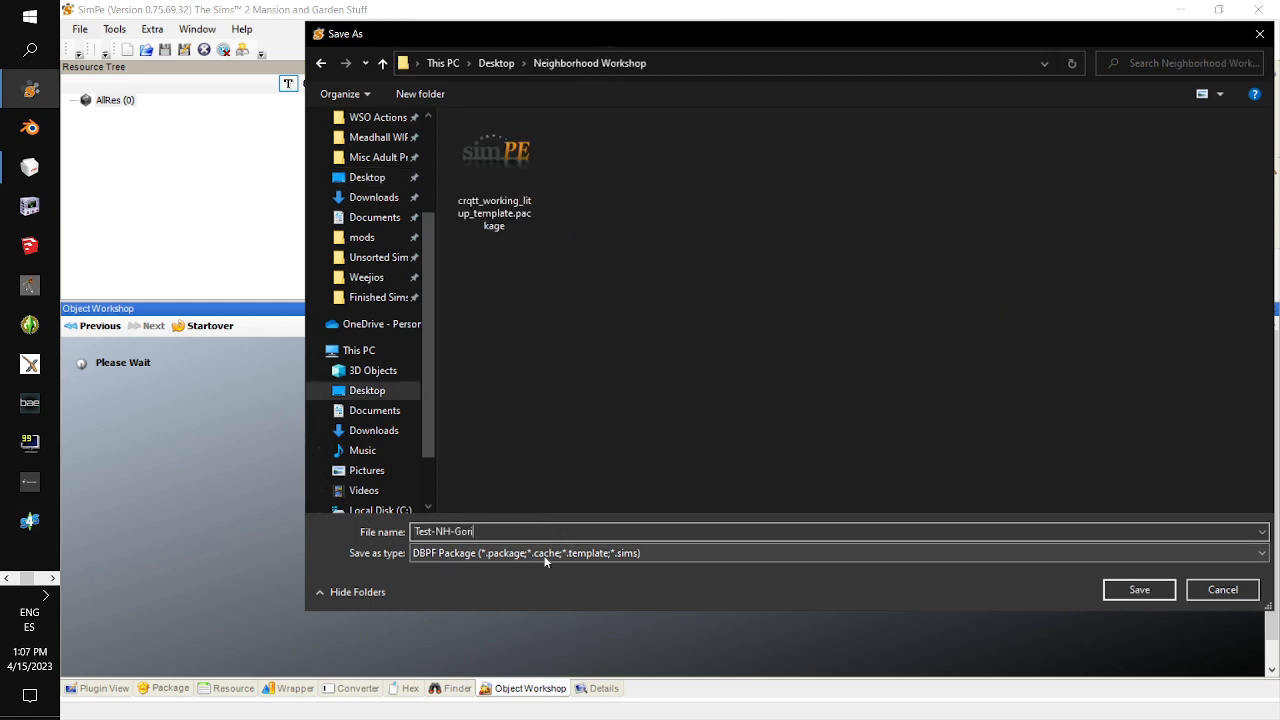
pyautogui.write('lla')
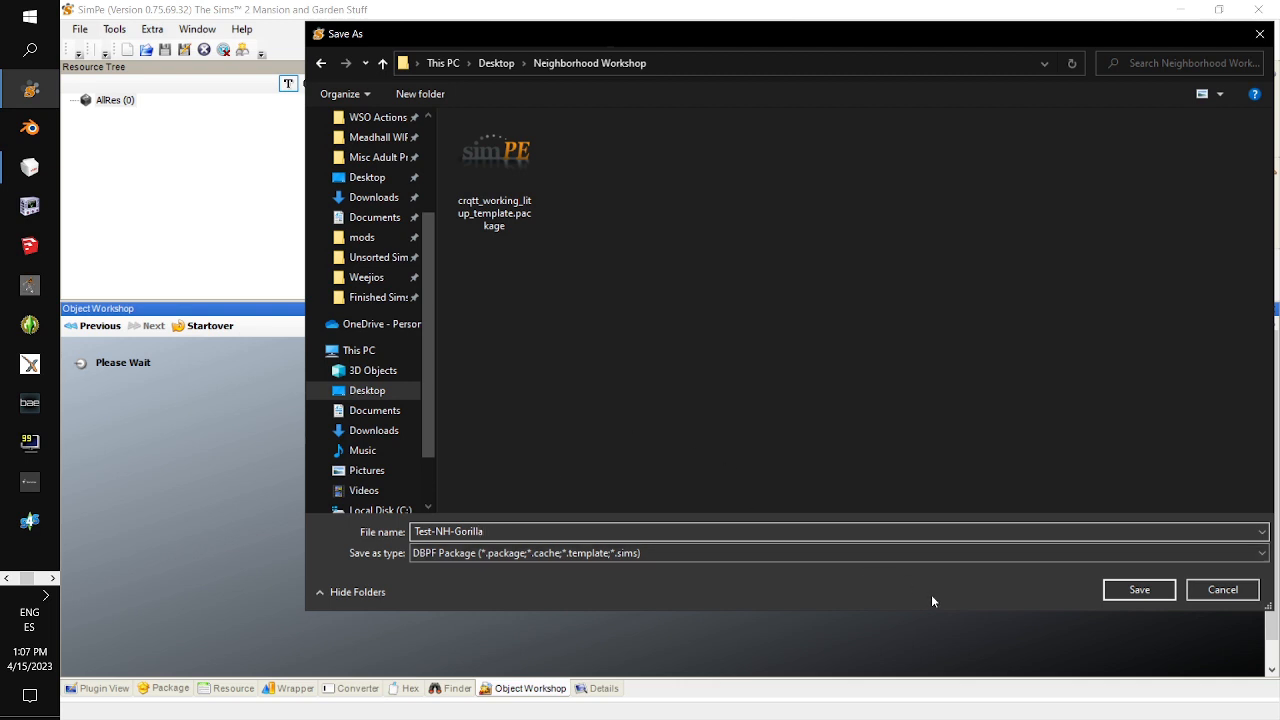
pyautogui.click(1138, 590)
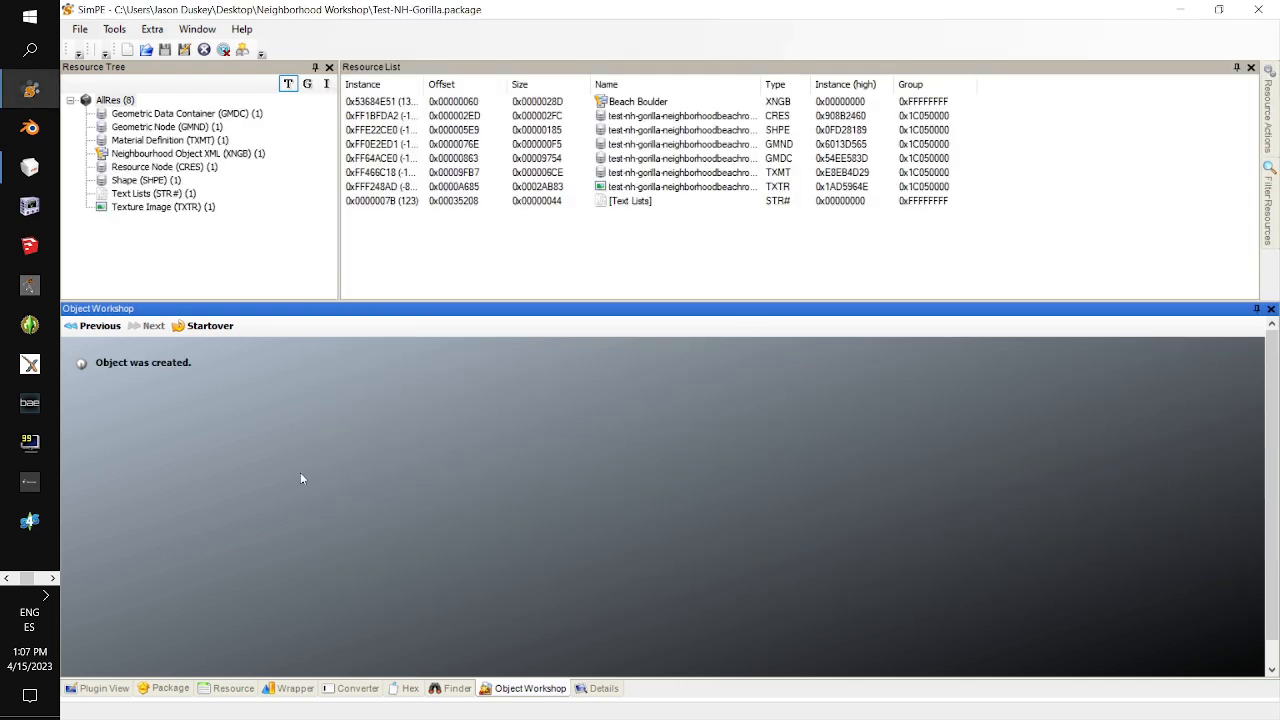
# Display the plugin view, and switch to the PowerPoint slide show to advance it by one slide
pyautogui.click(113, 692)
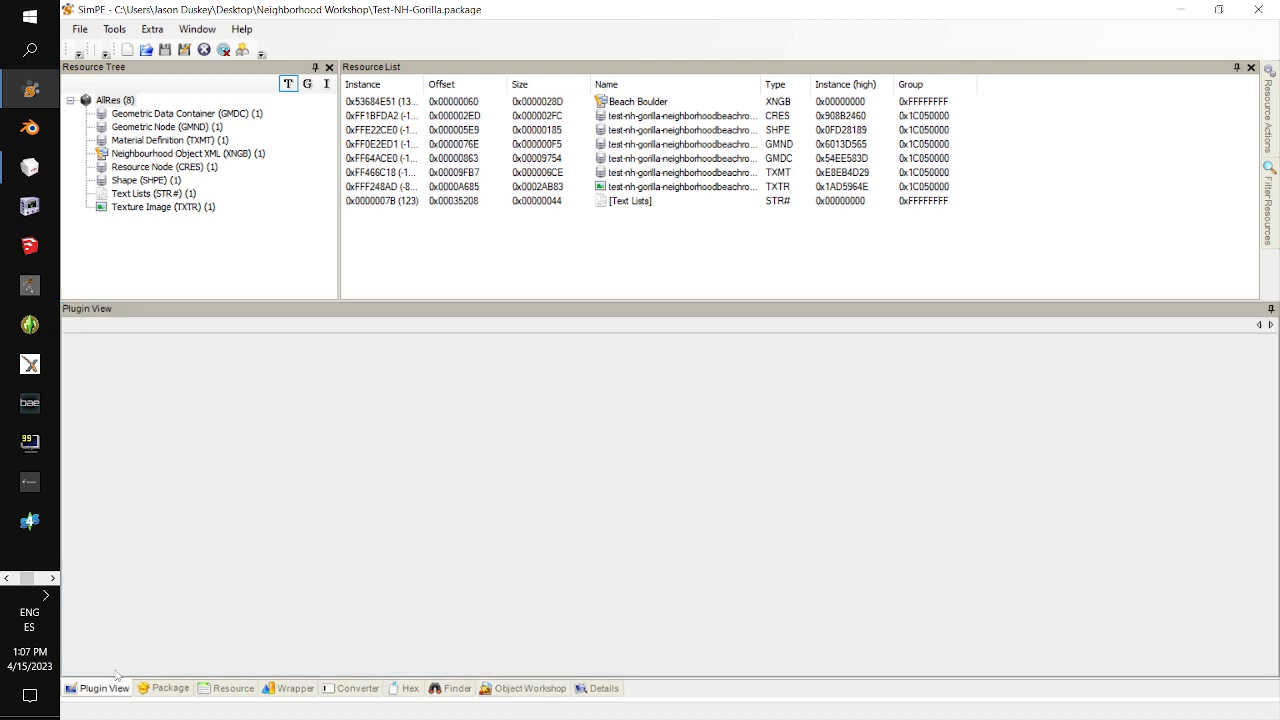
pyautogui.click(51, 578)
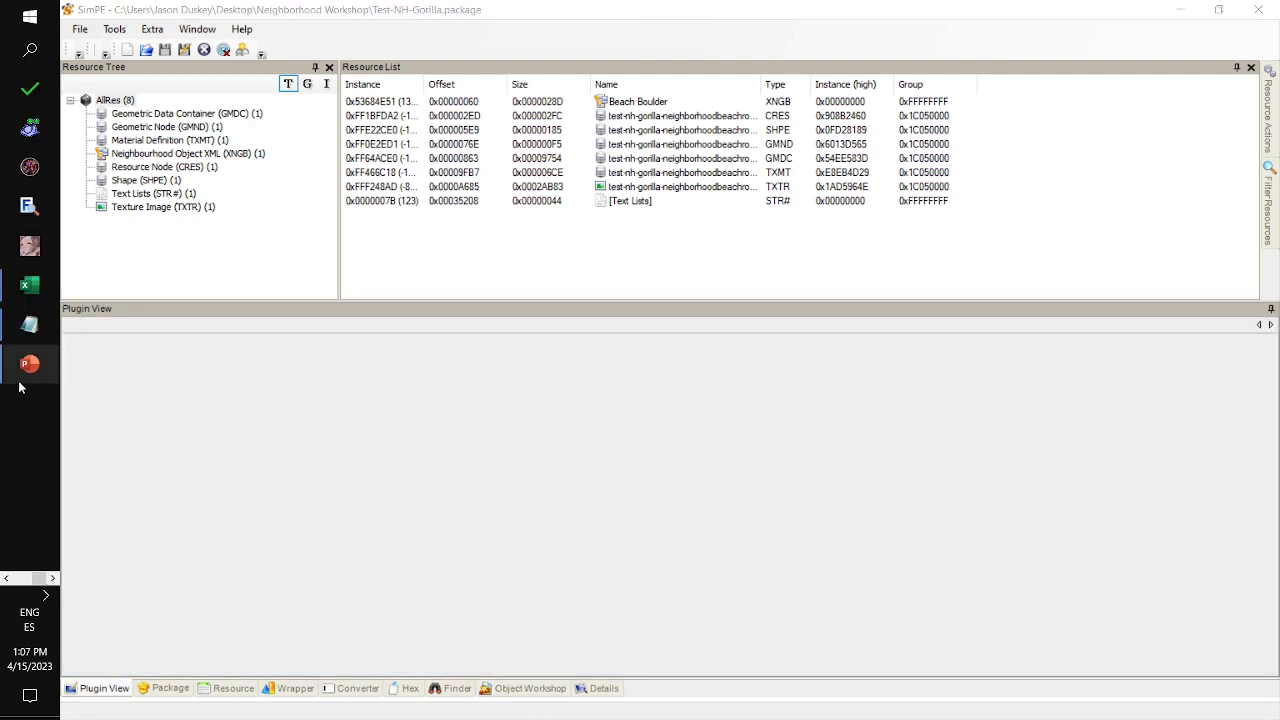
pyautogui.click(29, 364)
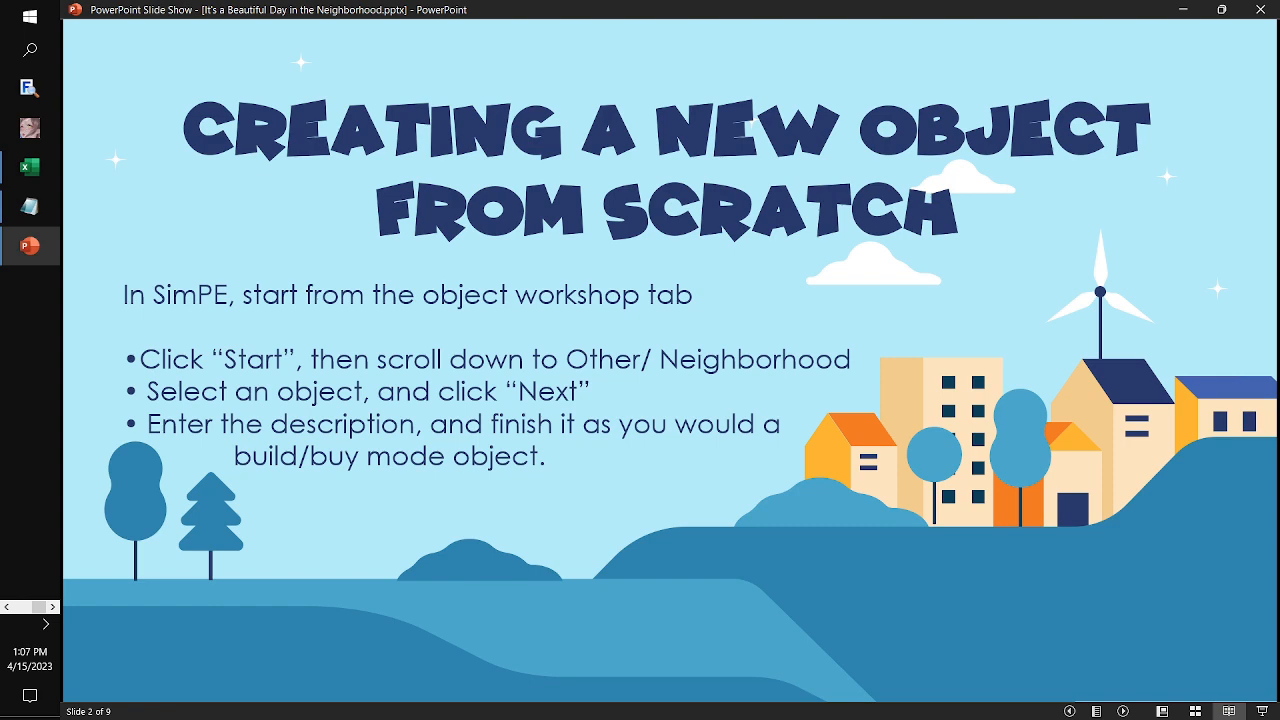
pyautogui.press('Right')
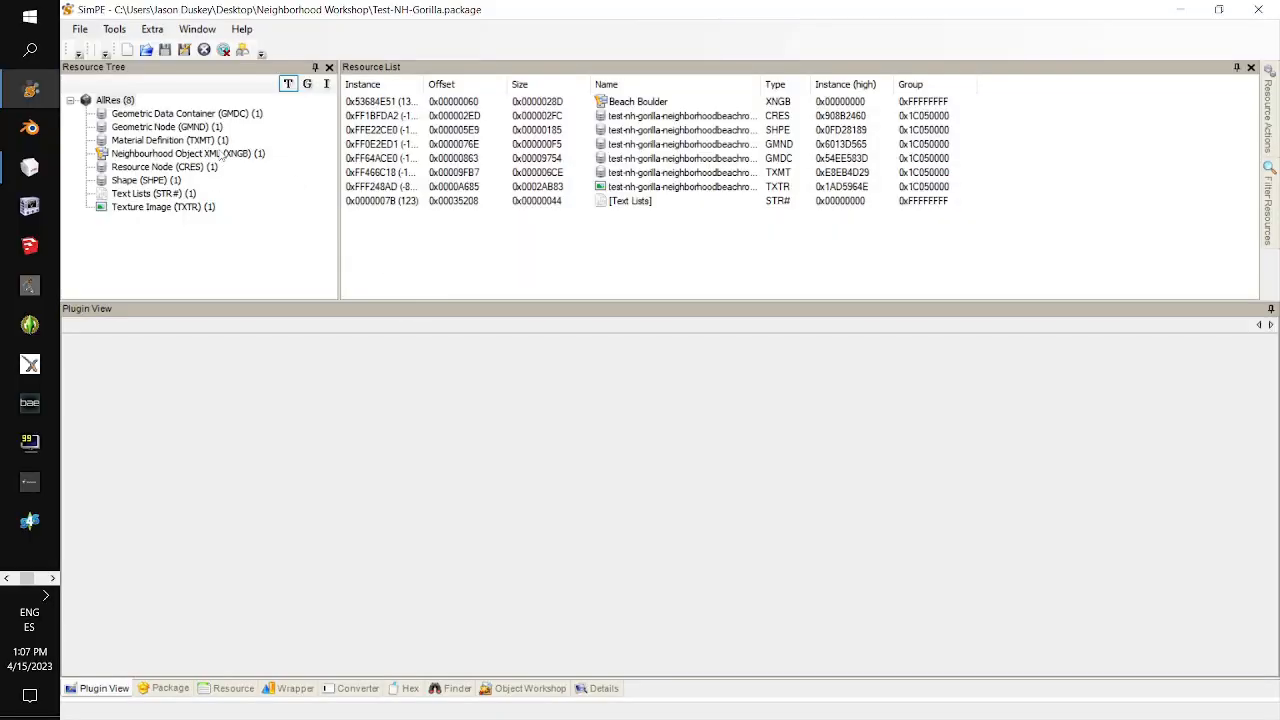
# Back in SimPE, open the package's Geometric Data Container resource and import the mesh file Gorilla.obj
pyautogui.click(220, 114)
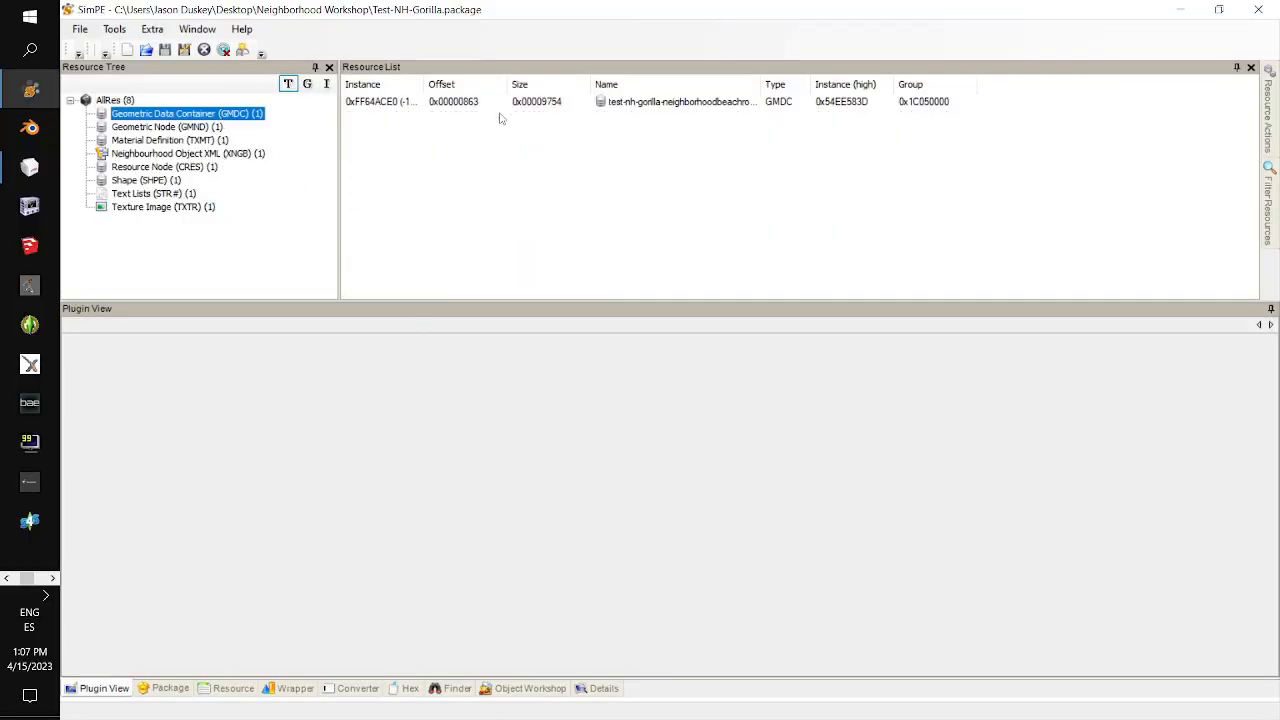
pyautogui.click(491, 104)
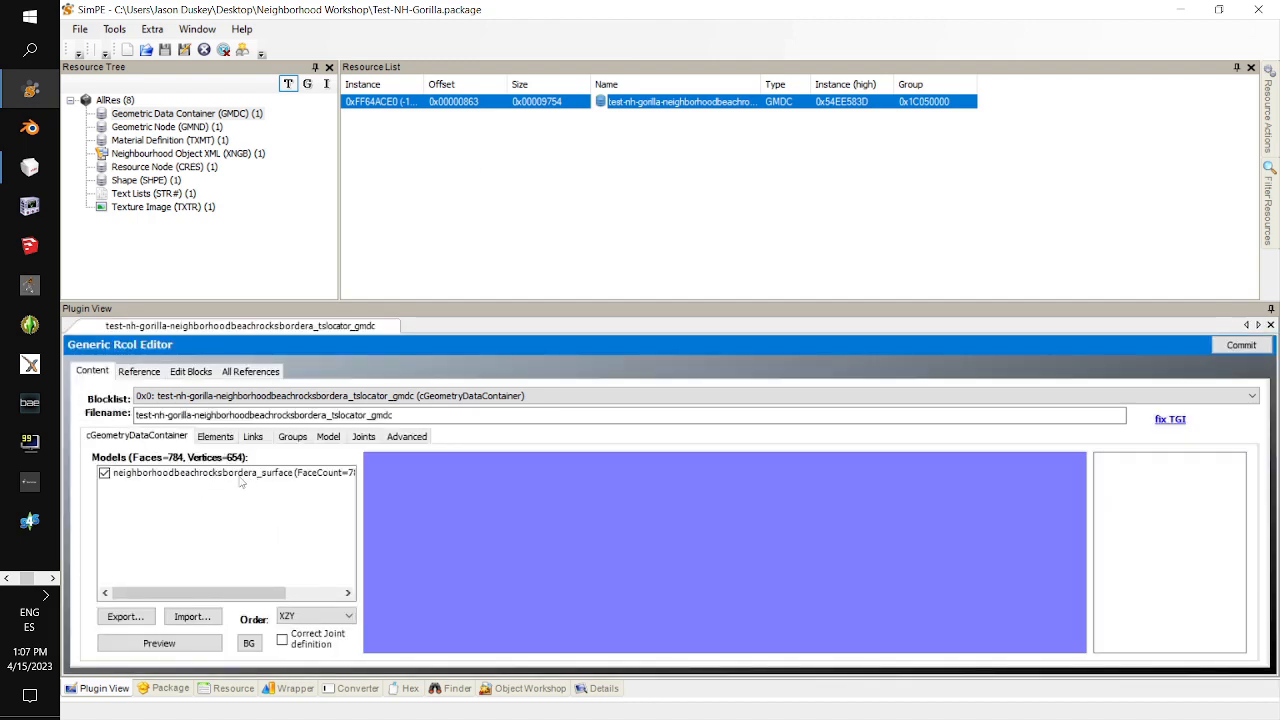
pyautogui.click(192, 616)
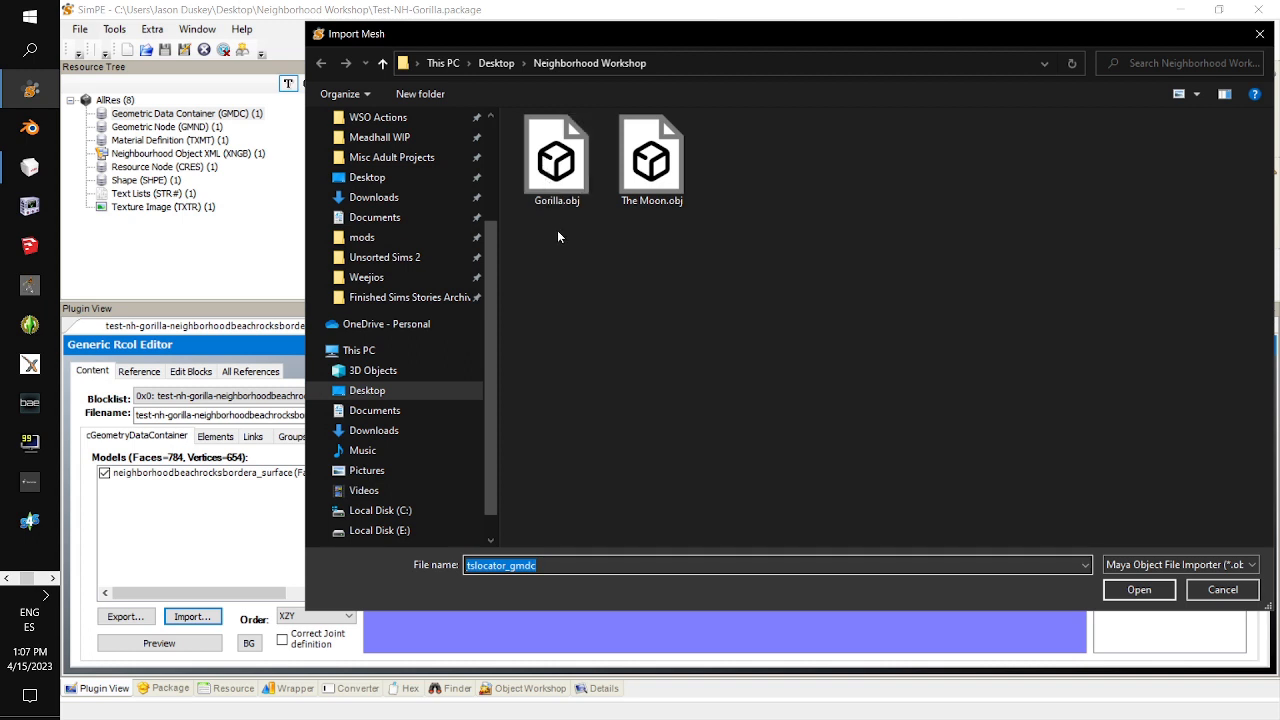
pyautogui.doubleClick(554, 170)
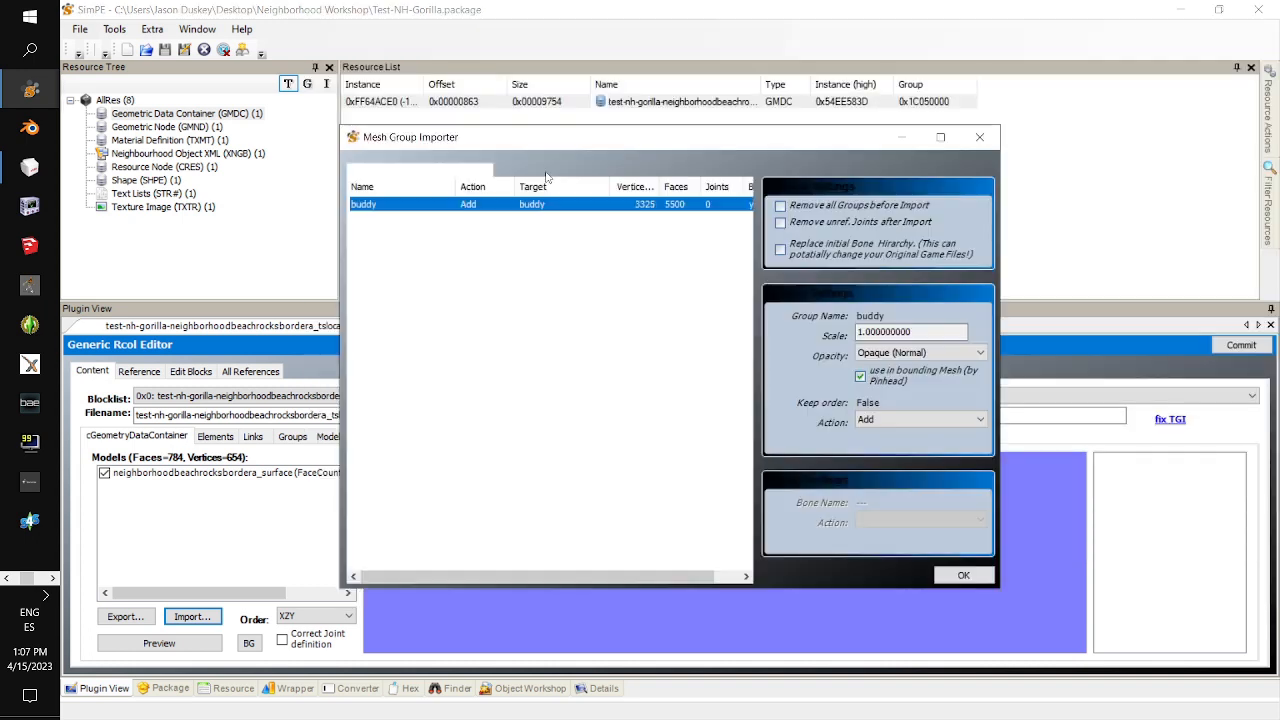
# Set the imported buddy mesh group to replace the existing neighborhoodbeachrocksbordera_surface group and complete the import
pyautogui.click(915, 420)
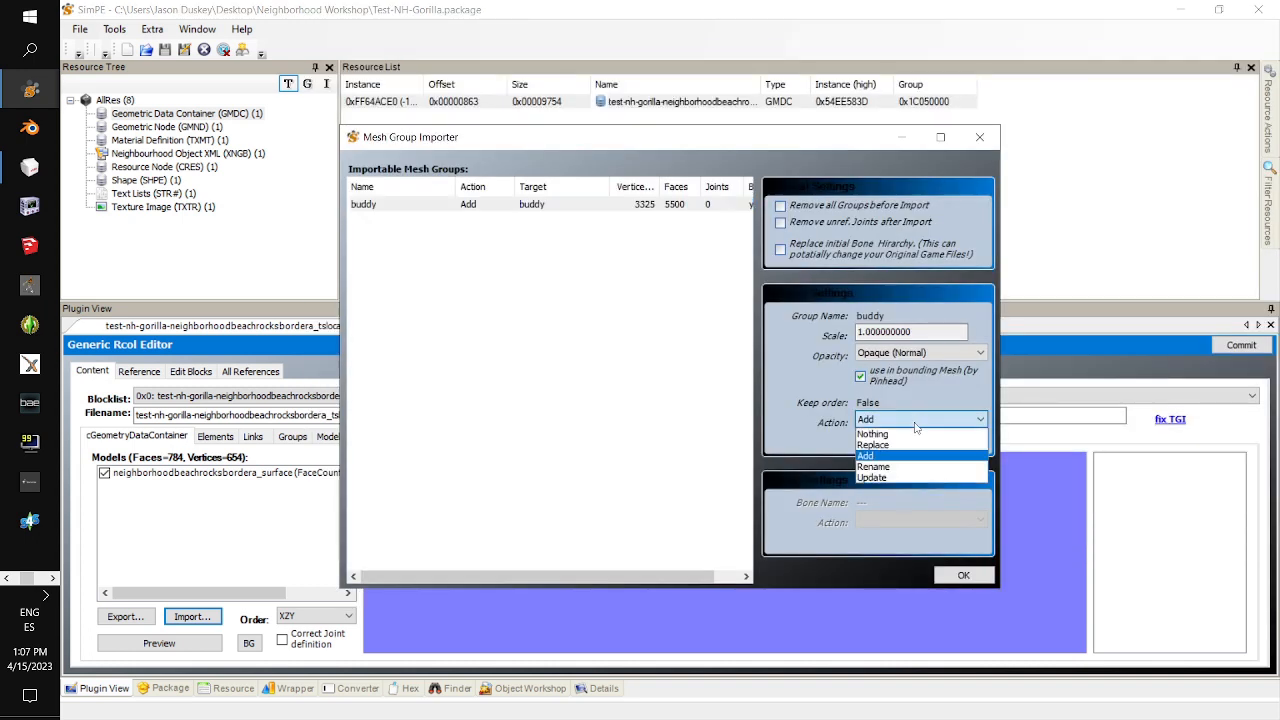
pyautogui.click(918, 445)
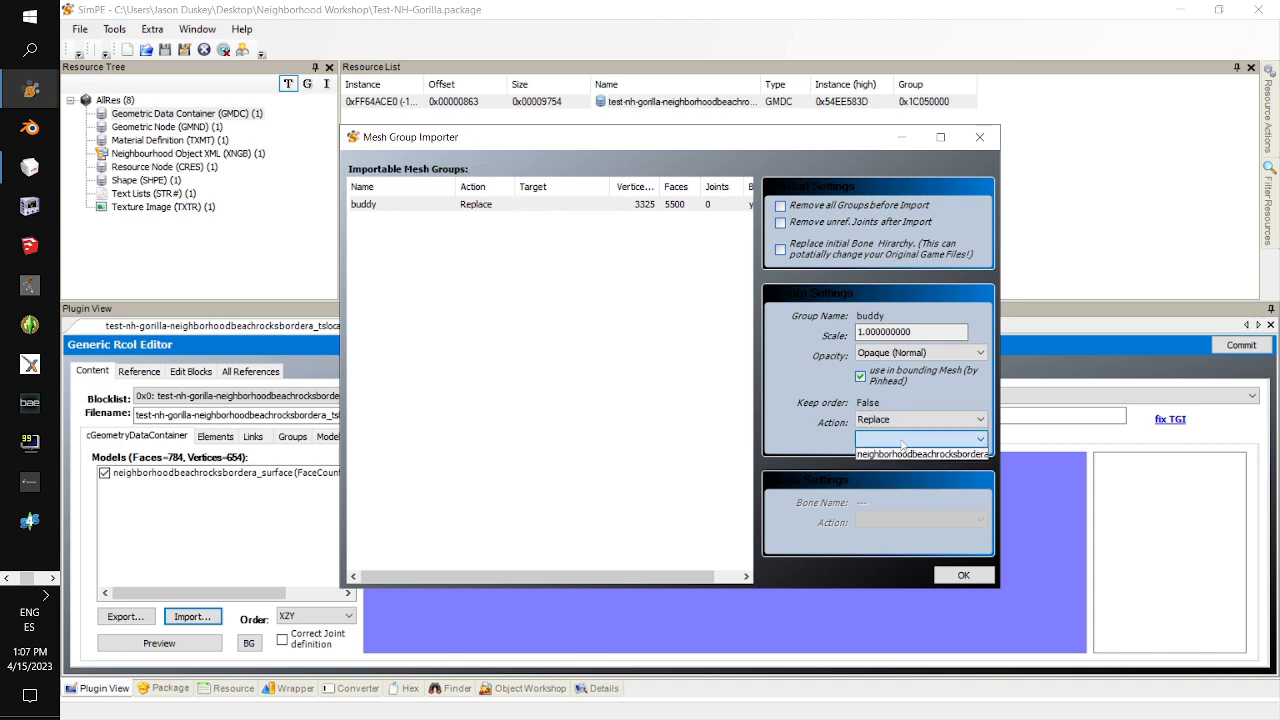
pyautogui.click(903, 440)
pyautogui.click(903, 455)
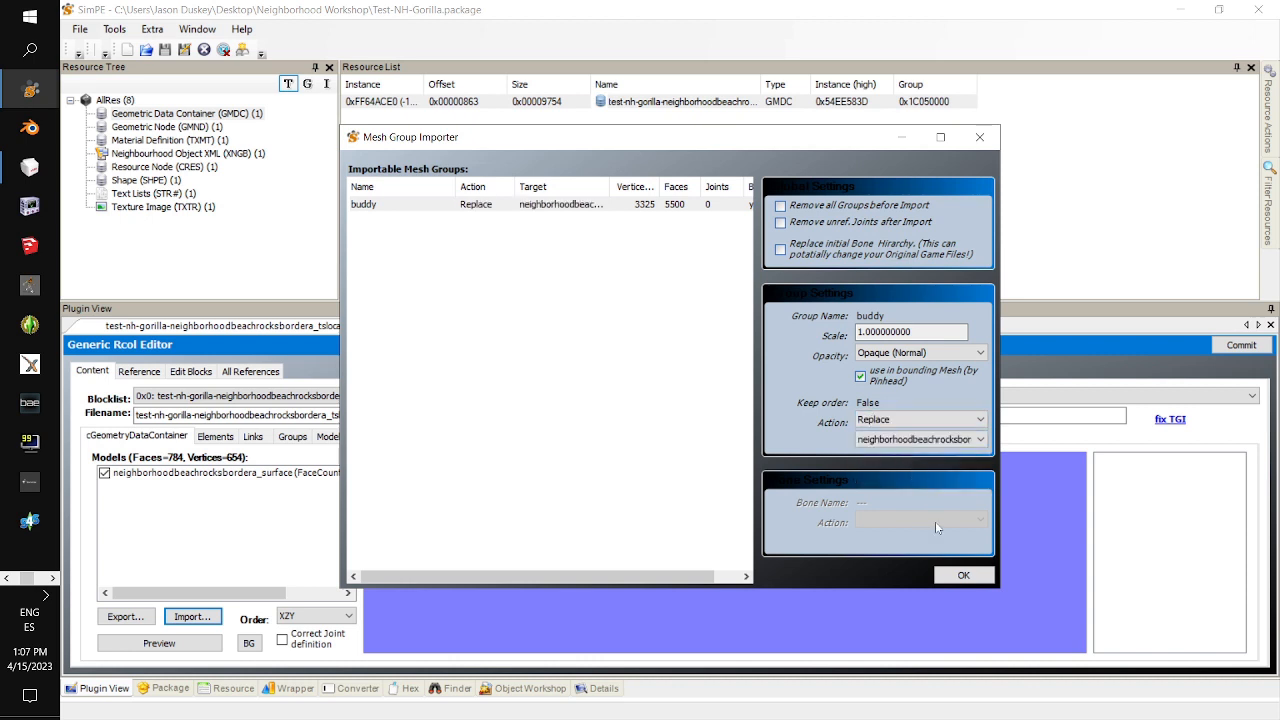
pyautogui.click(963, 575)
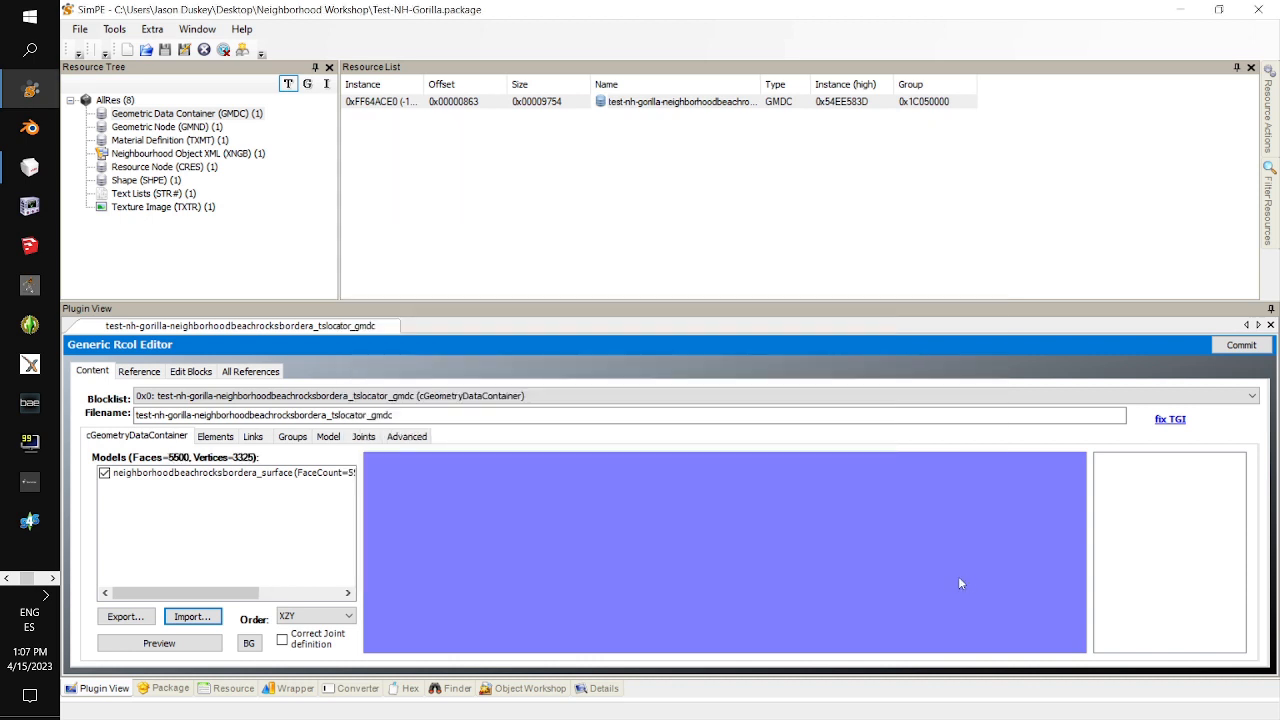
# Preview the imported gorilla mesh from another angle and commit the geometry changes
pyautogui.click(197, 648)
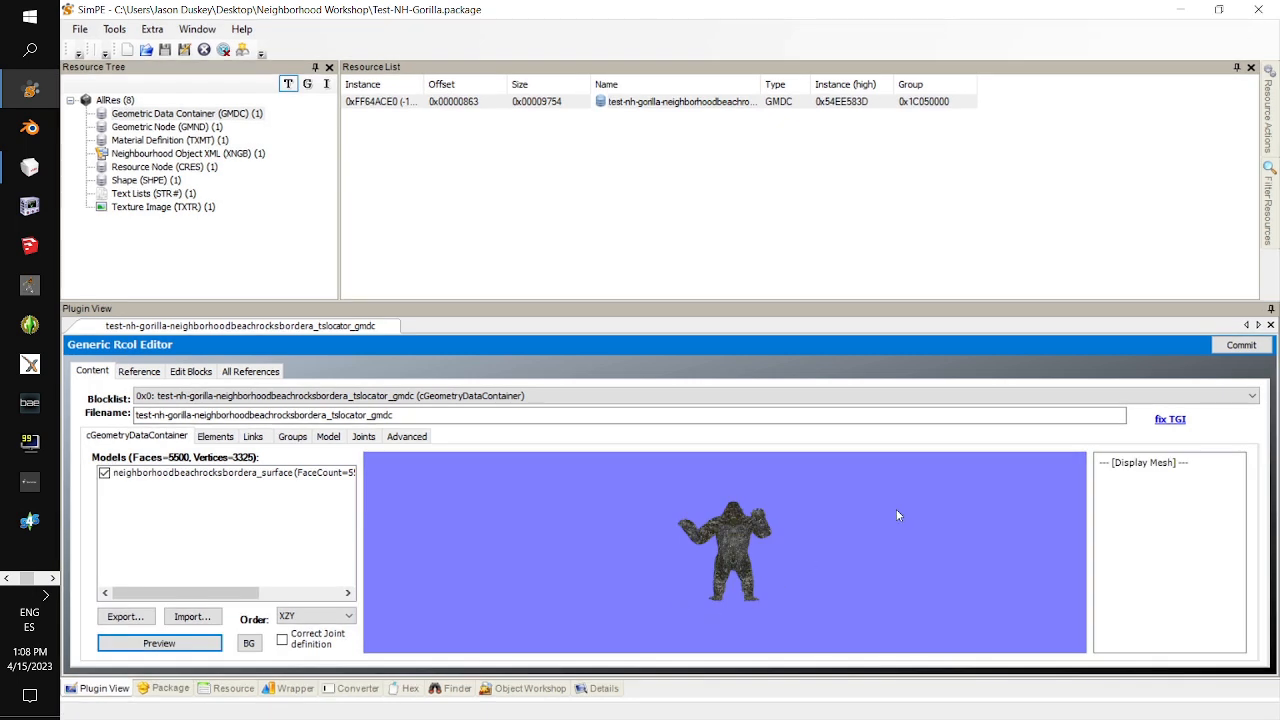
pyautogui.moveTo(896, 509); pyautogui.dragTo(964, 560)
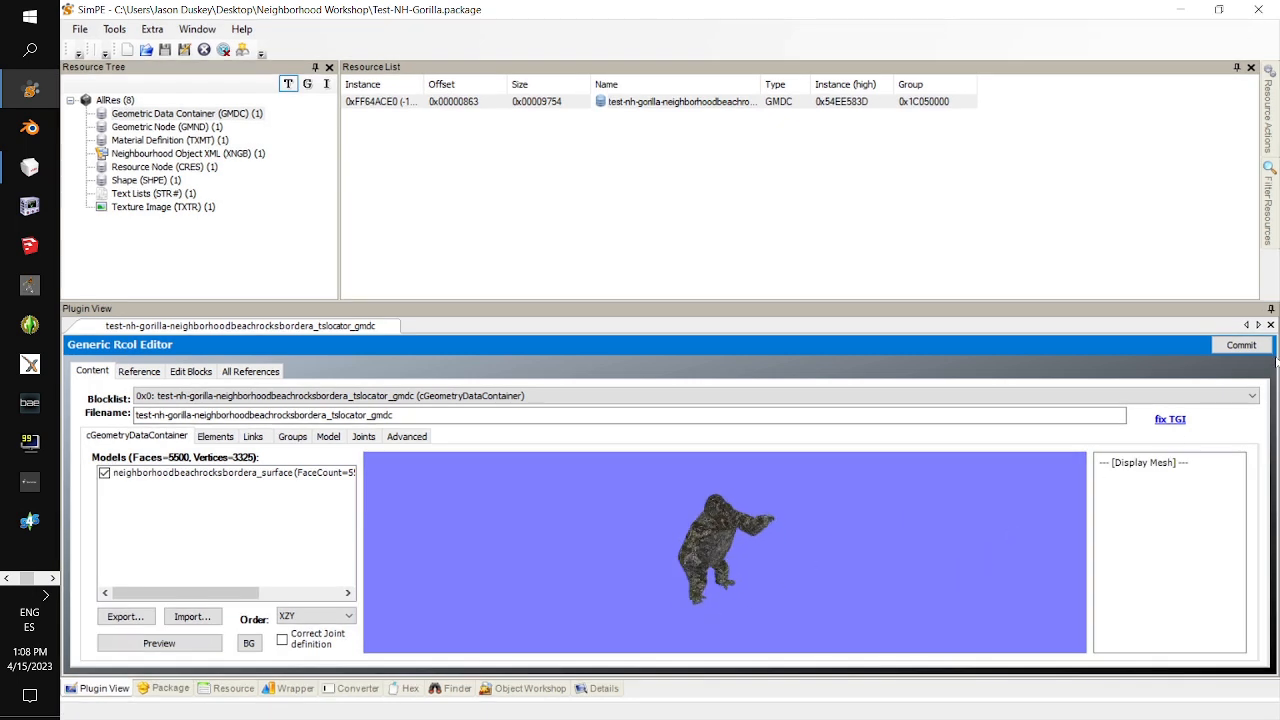
pyautogui.click(1241, 345)
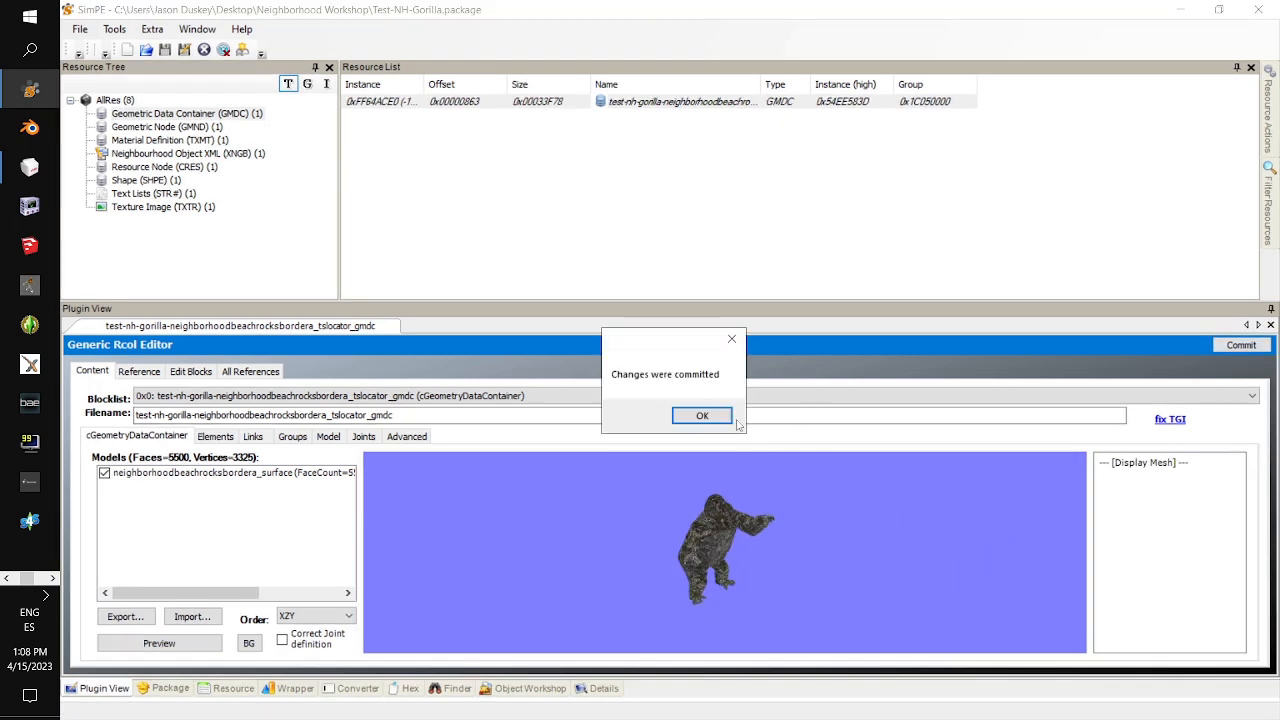
pyautogui.press('Return')
# Open the package's Texture Image resource and load Gorilla.jpg as the source image for a DXT build
pyautogui.click(160, 206)
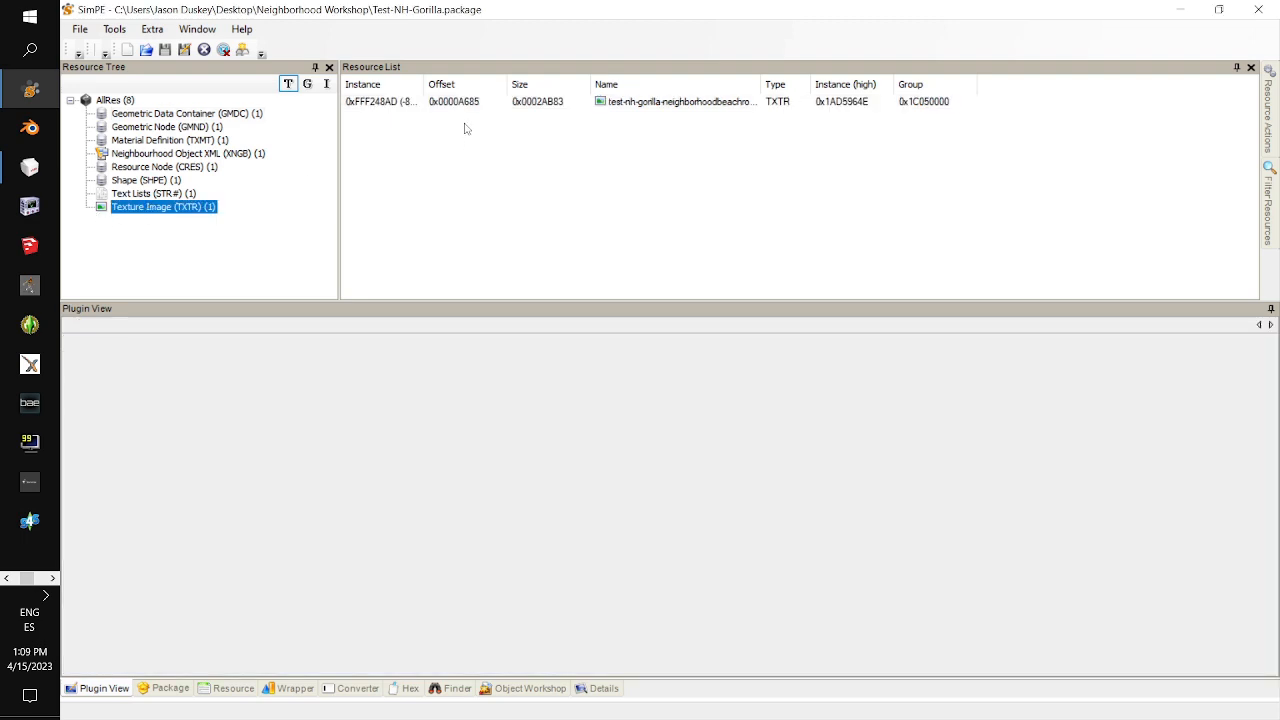
pyautogui.click(465, 102)
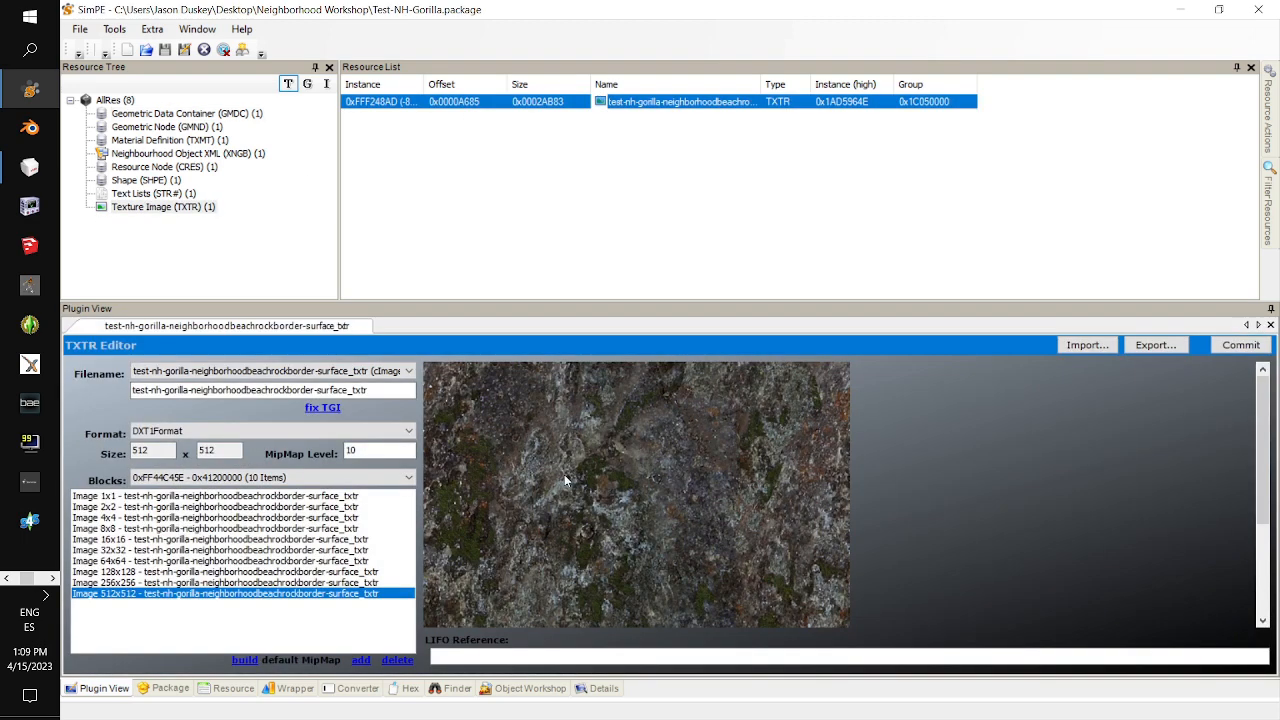
pyautogui.rightClick(636, 452)
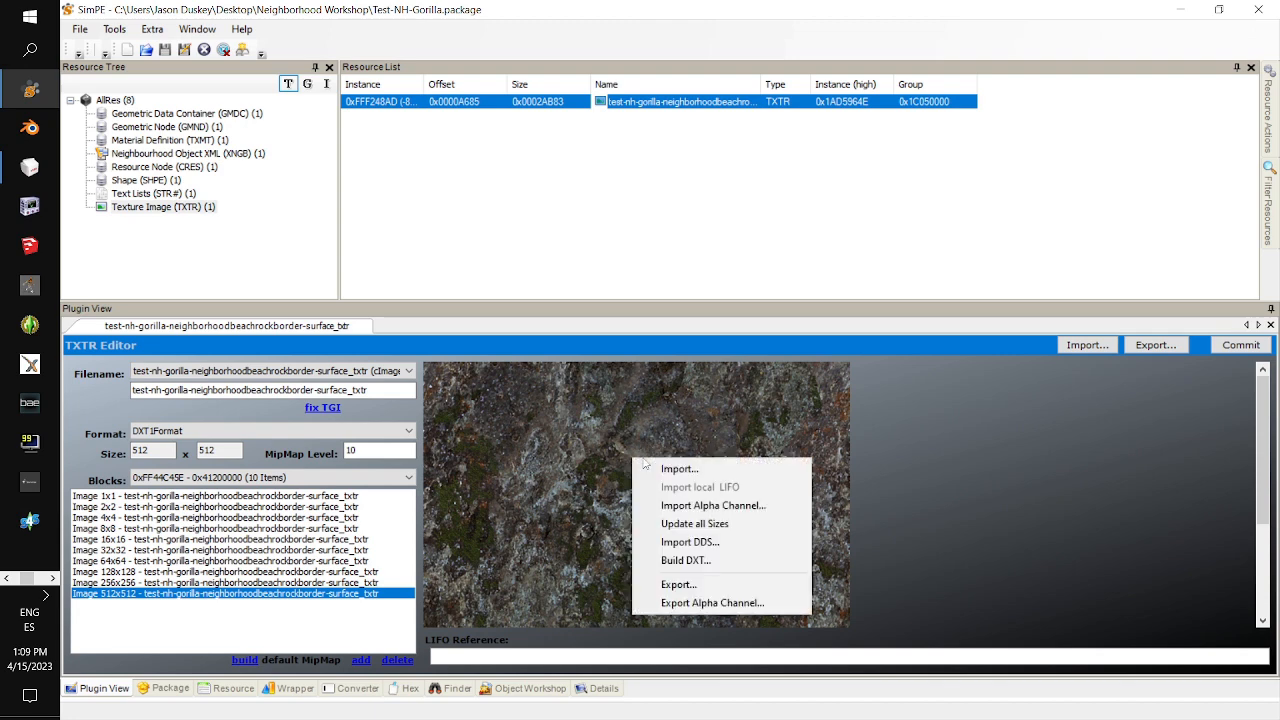
pyautogui.click(730, 562)
pyautogui.click(168, 197)
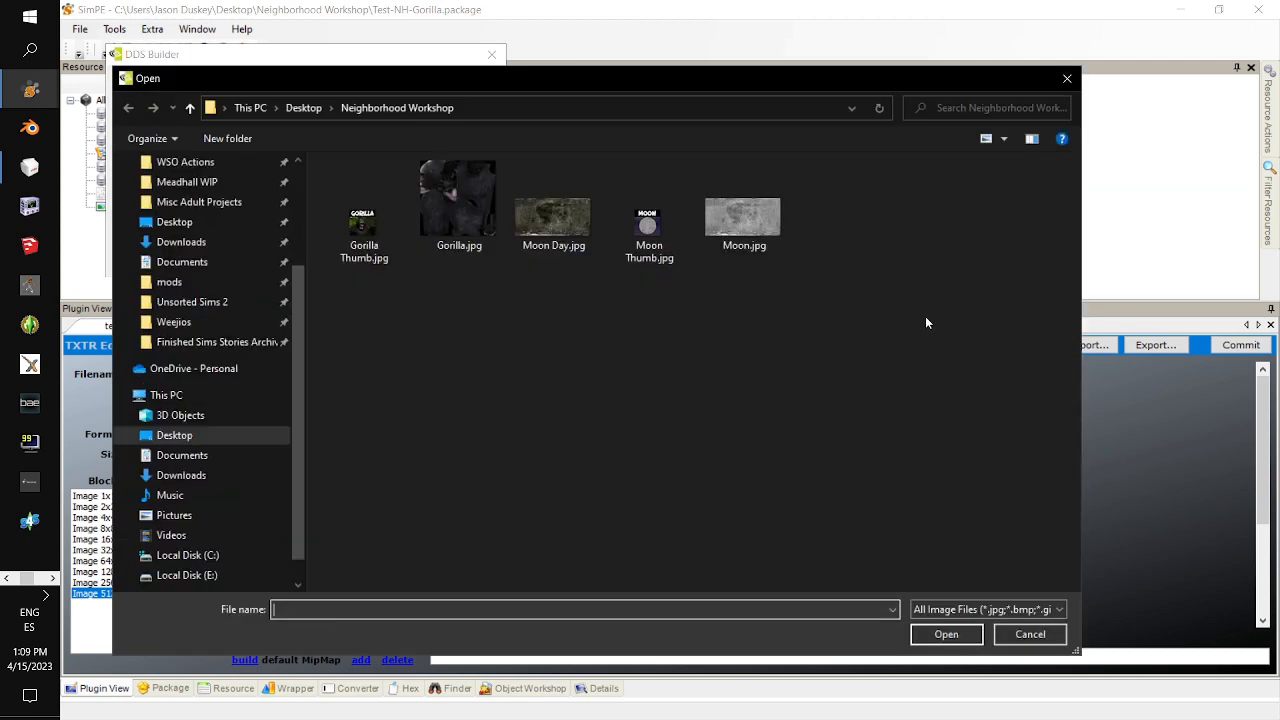
pyautogui.doubleClick(456, 210)
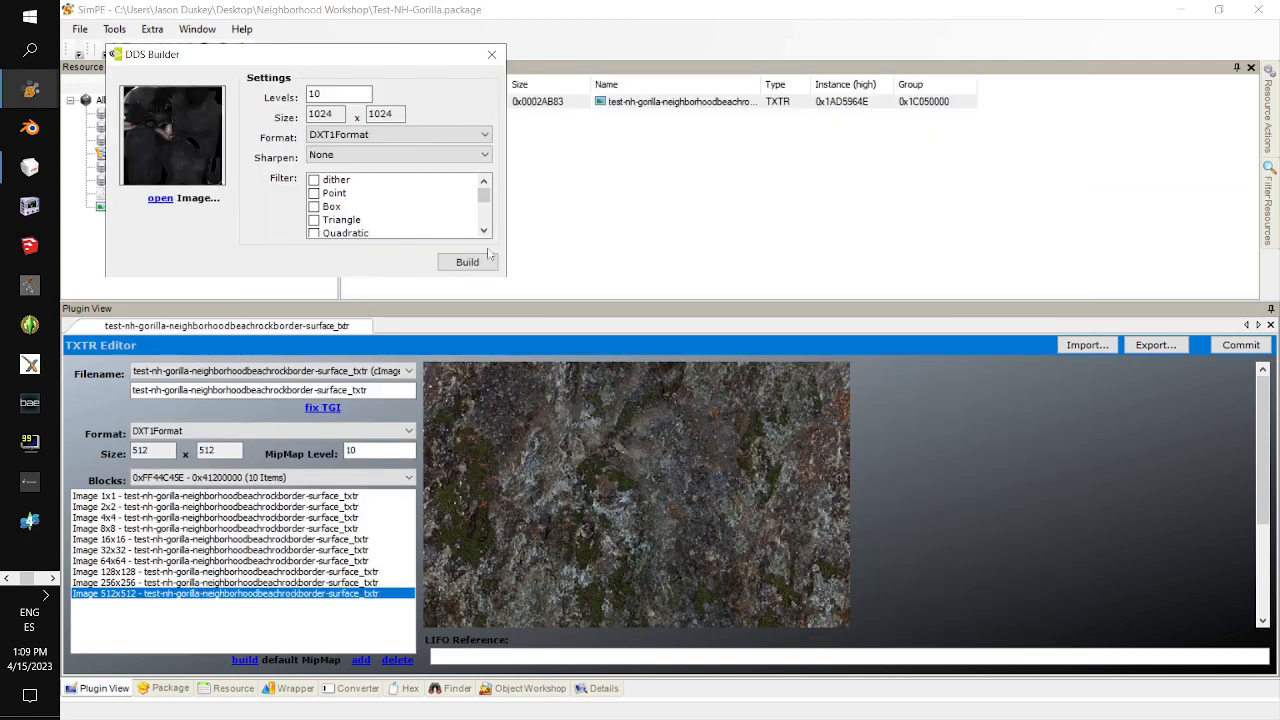
# Build the gorilla texture in DXT3Format and commit the texture changes
pyautogui.click(380, 145)
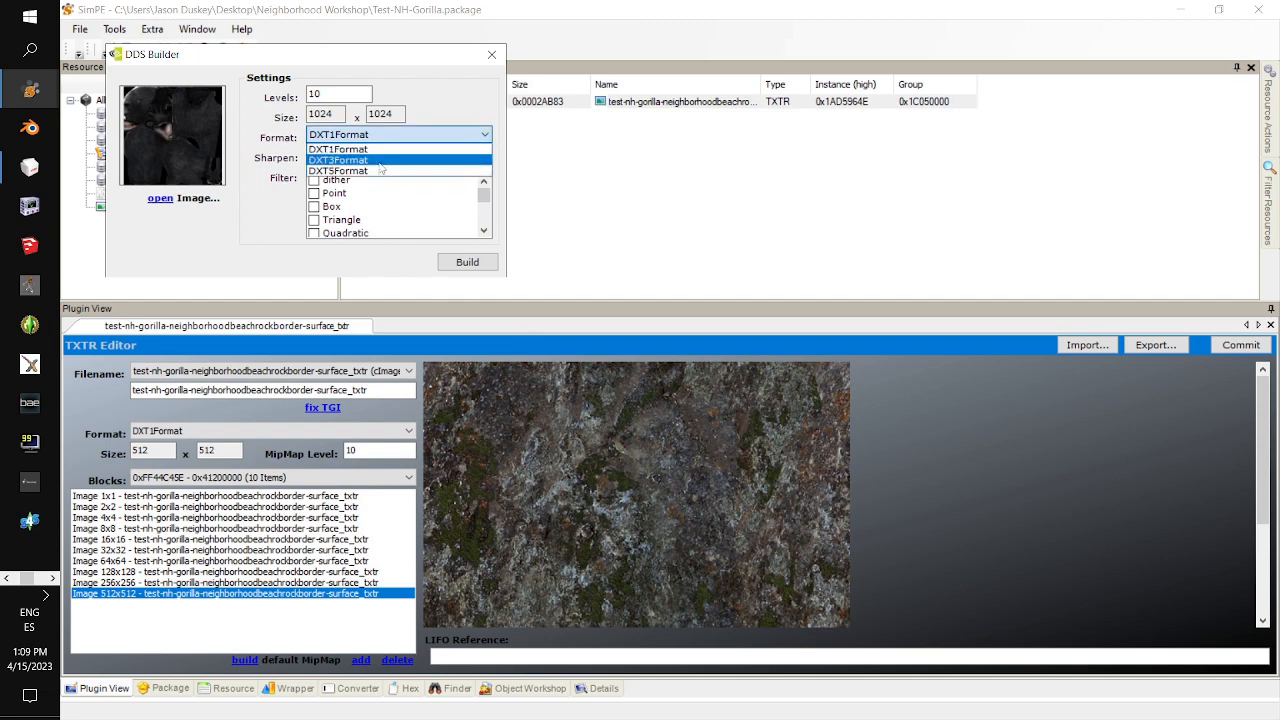
pyautogui.click(379, 163)
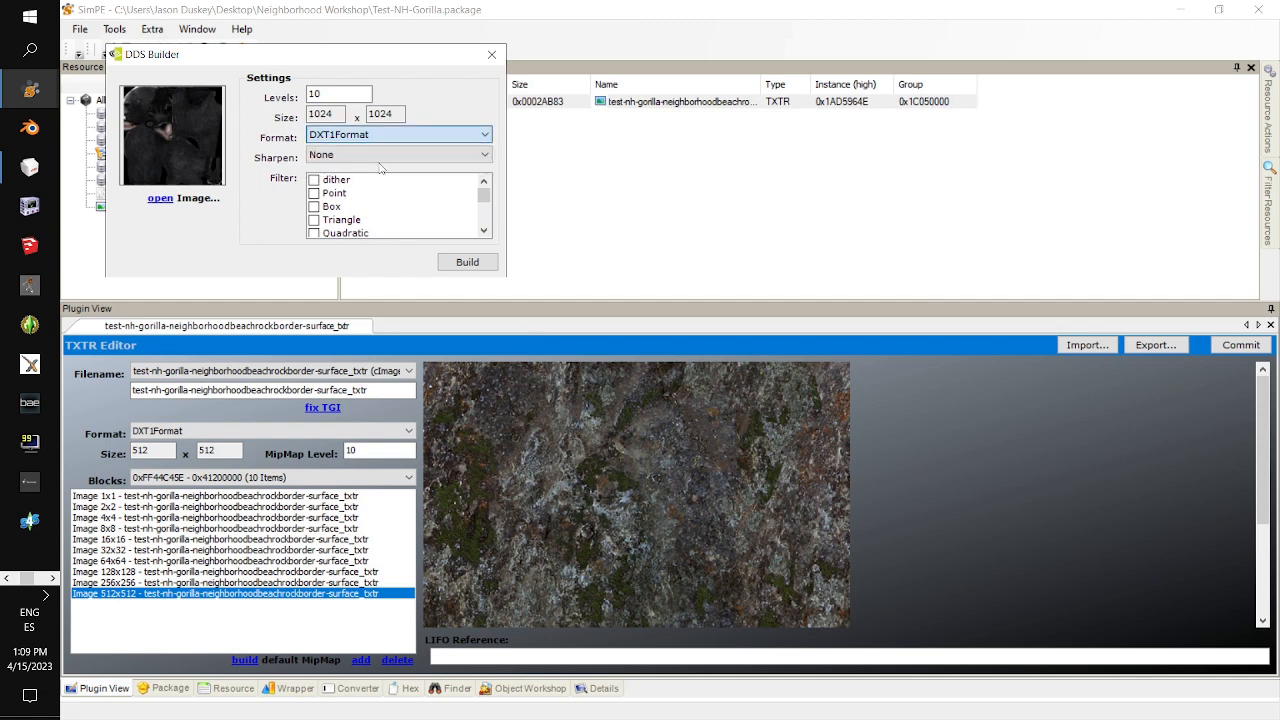
pyautogui.click(458, 263)
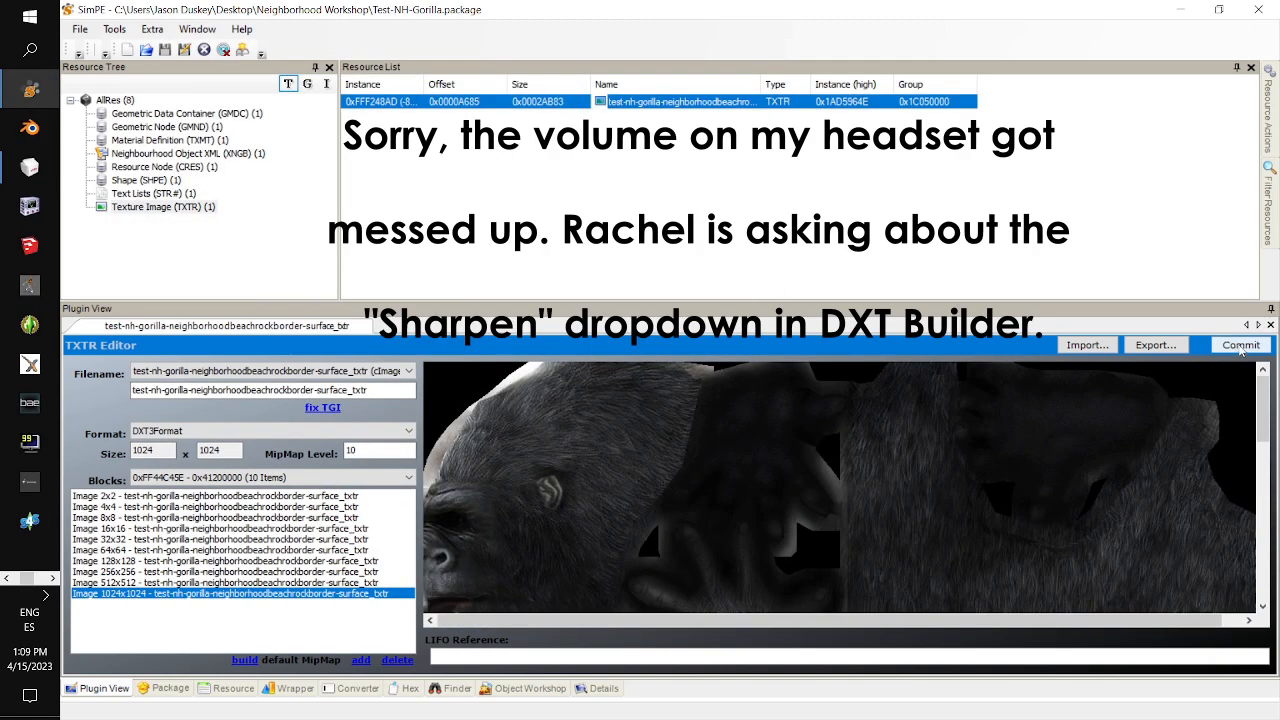
pyautogui.click(1240, 345)
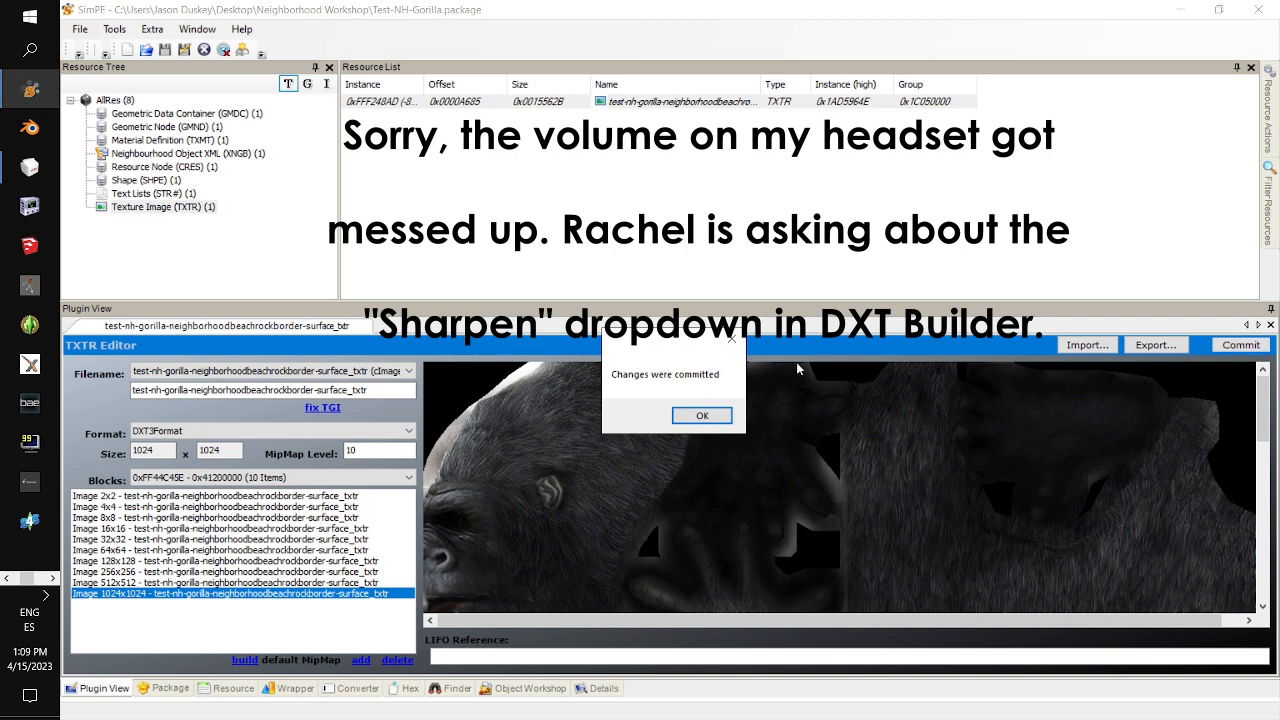
pyautogui.click(702, 419)
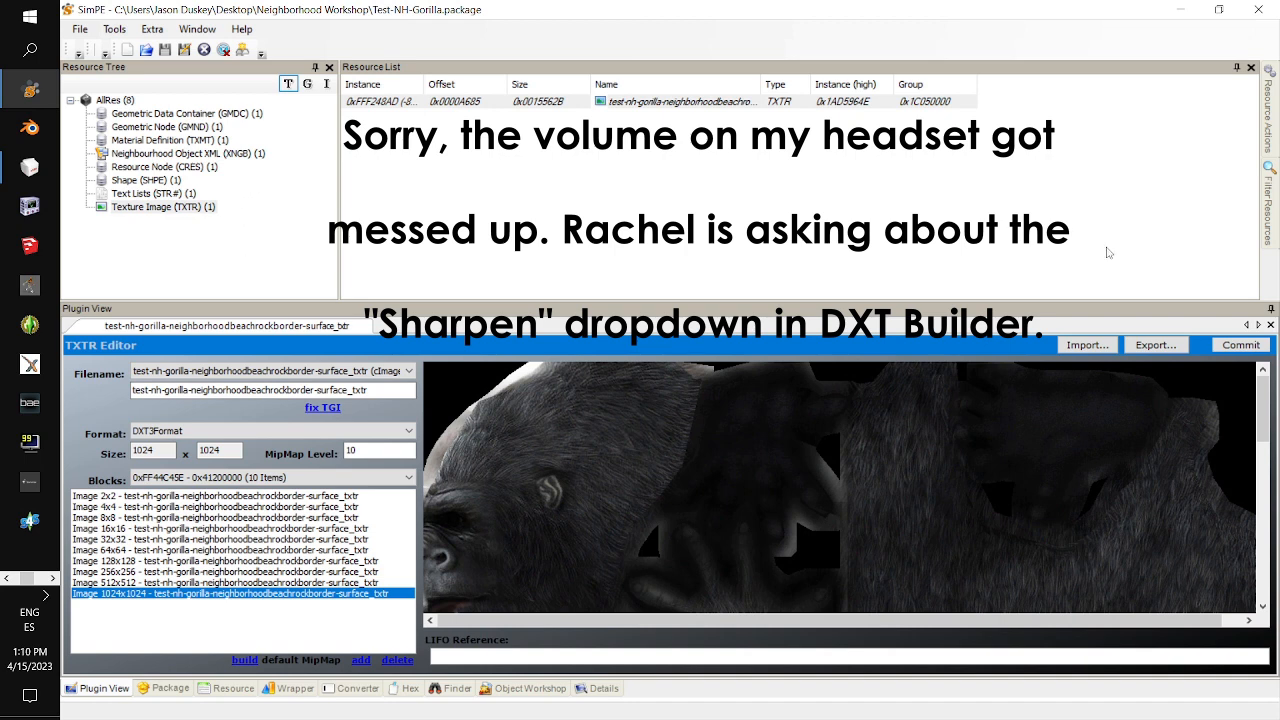
pyautogui.click(1240, 344)
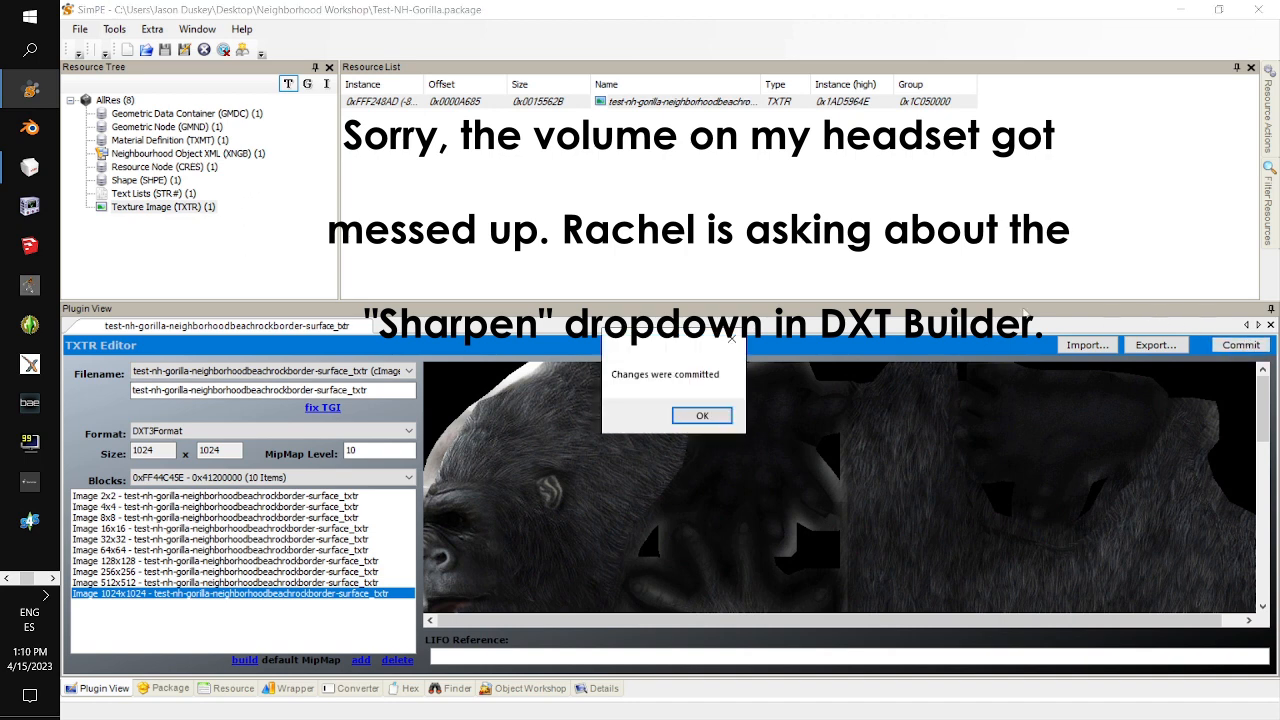
pyautogui.click(701, 417)
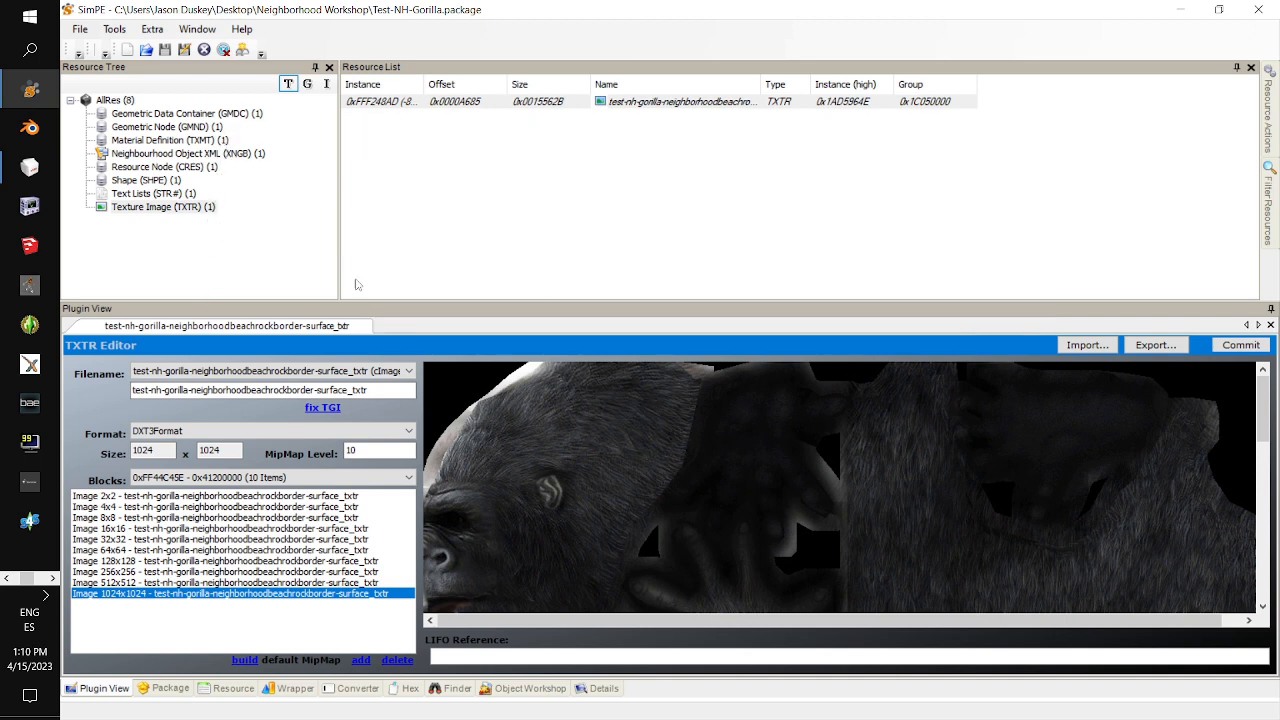
# Switch to the PowerPoint slide show to review the object creation instructions, and return to SimPE
pyautogui.click(53, 578)
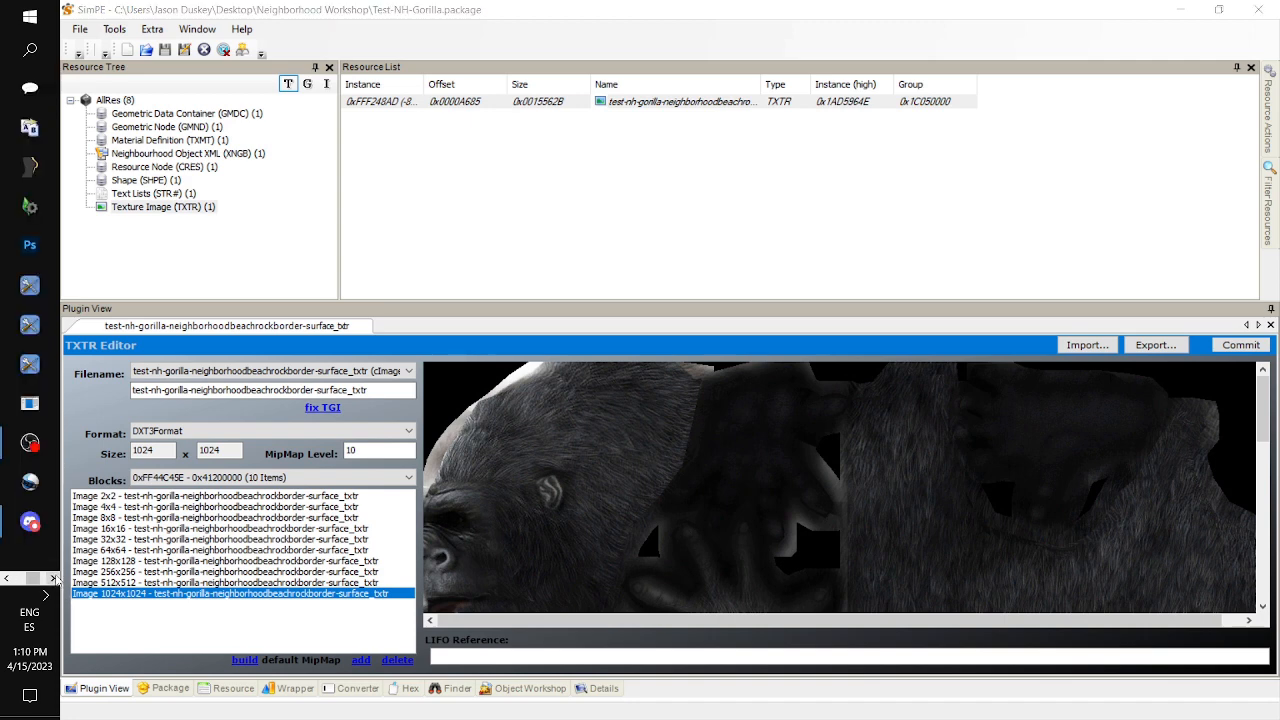
pyautogui.click(54, 578)
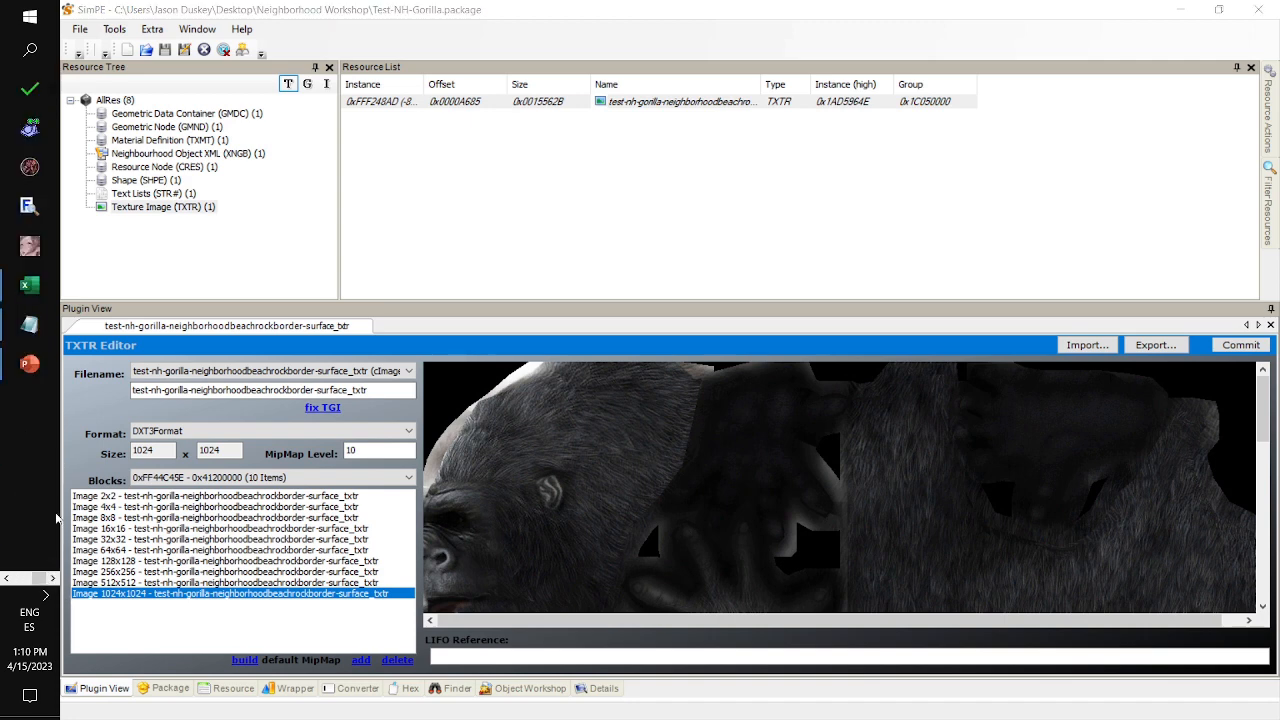
pyautogui.click(30, 364)
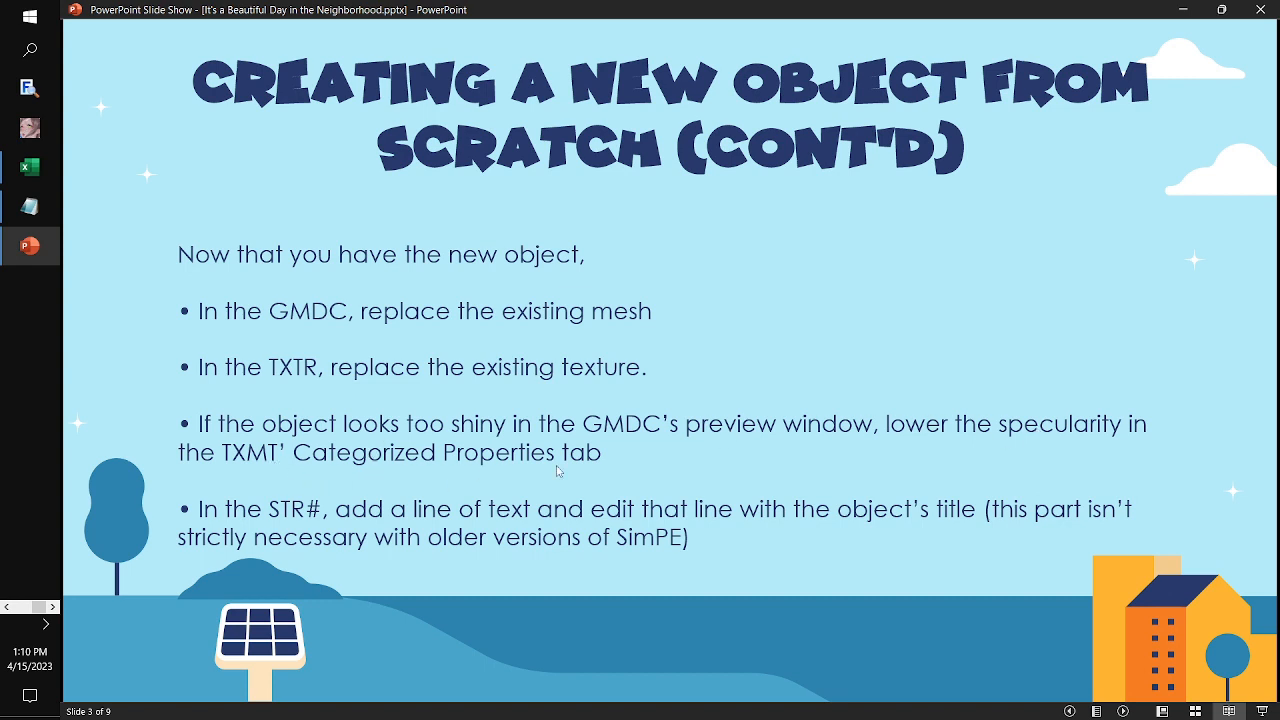
pyautogui.hotkey('alt', 'Tab')
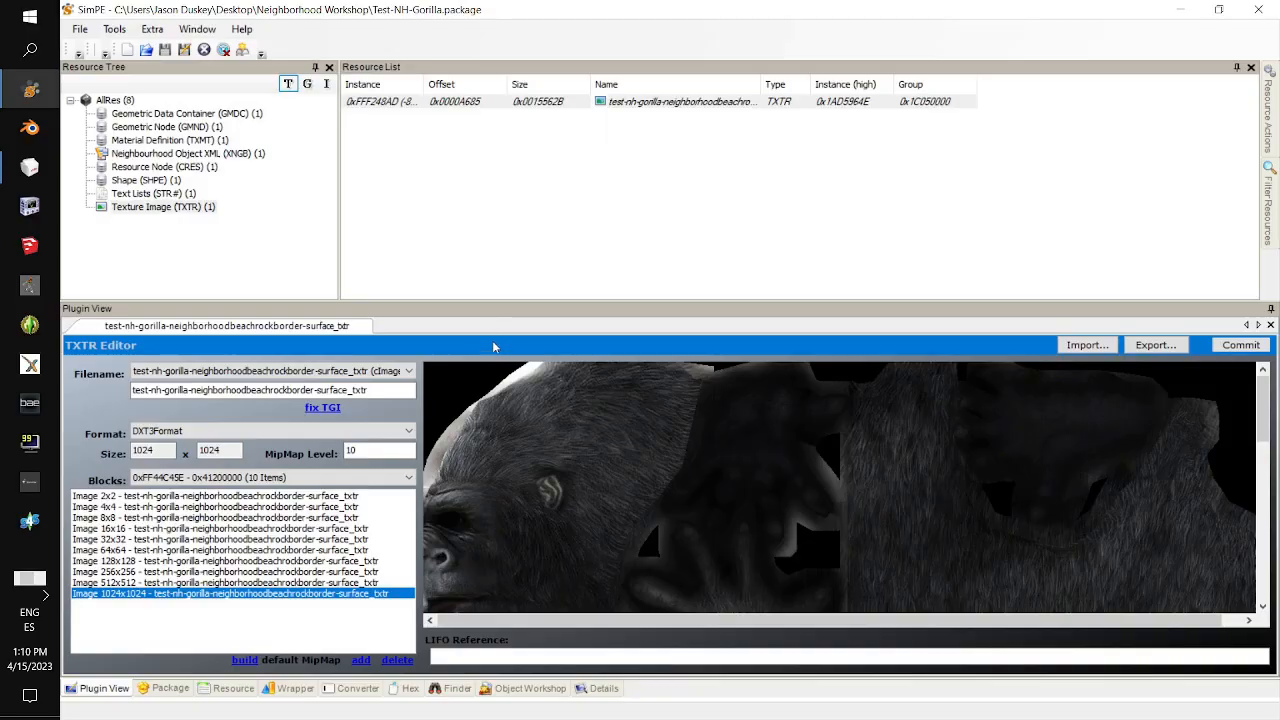
# Look over the properties of the Beach Boulder's Neighbourhood Object XML resource
pyautogui.click(231, 156)
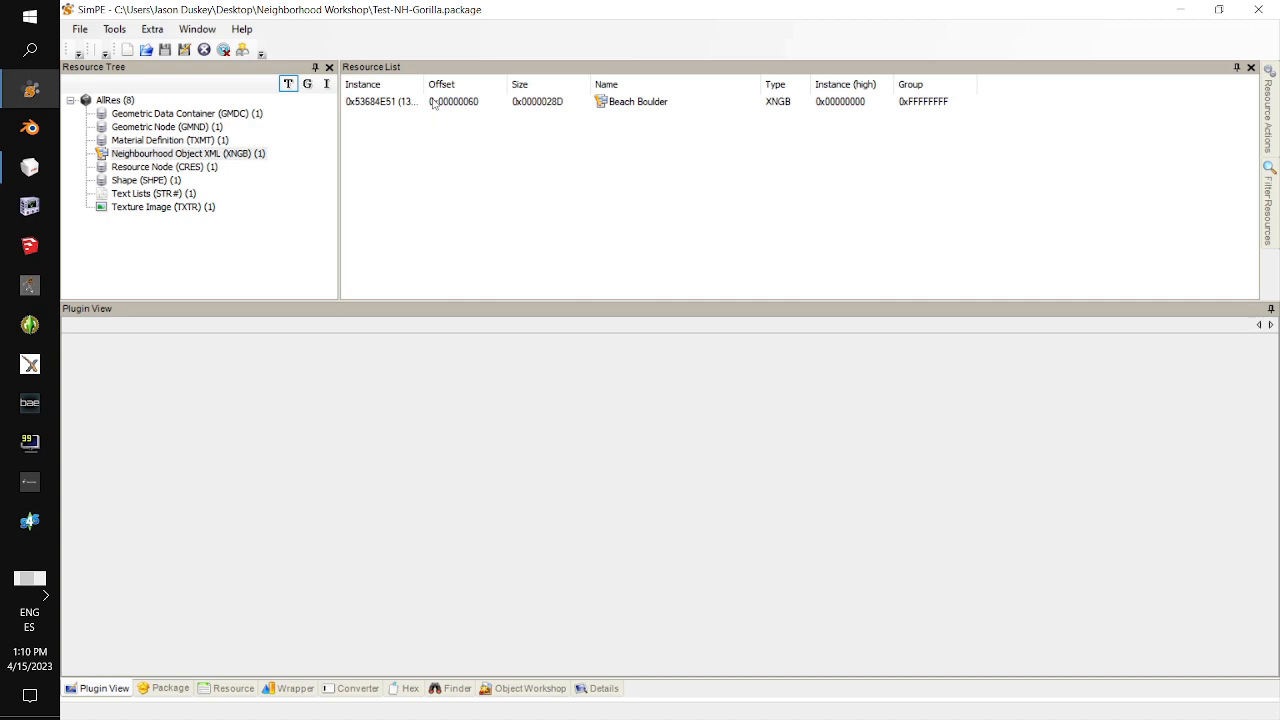
pyautogui.click(436, 103)
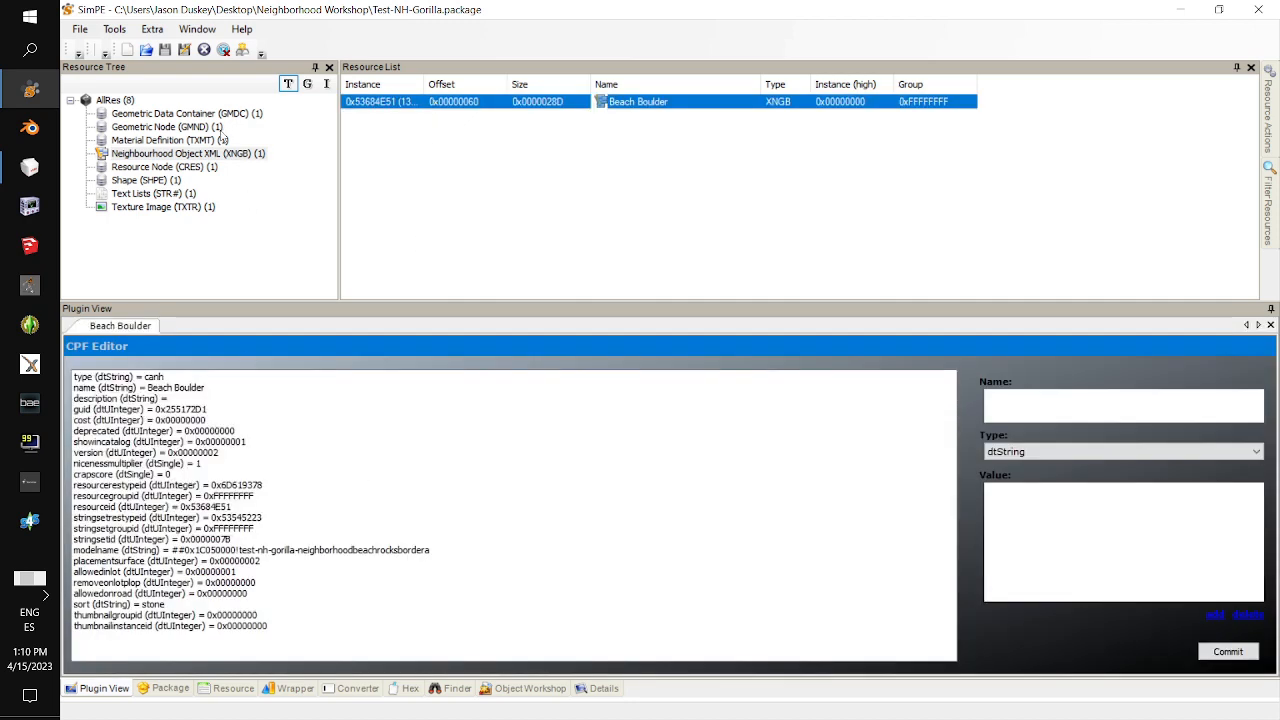
pyautogui.click(213, 168)
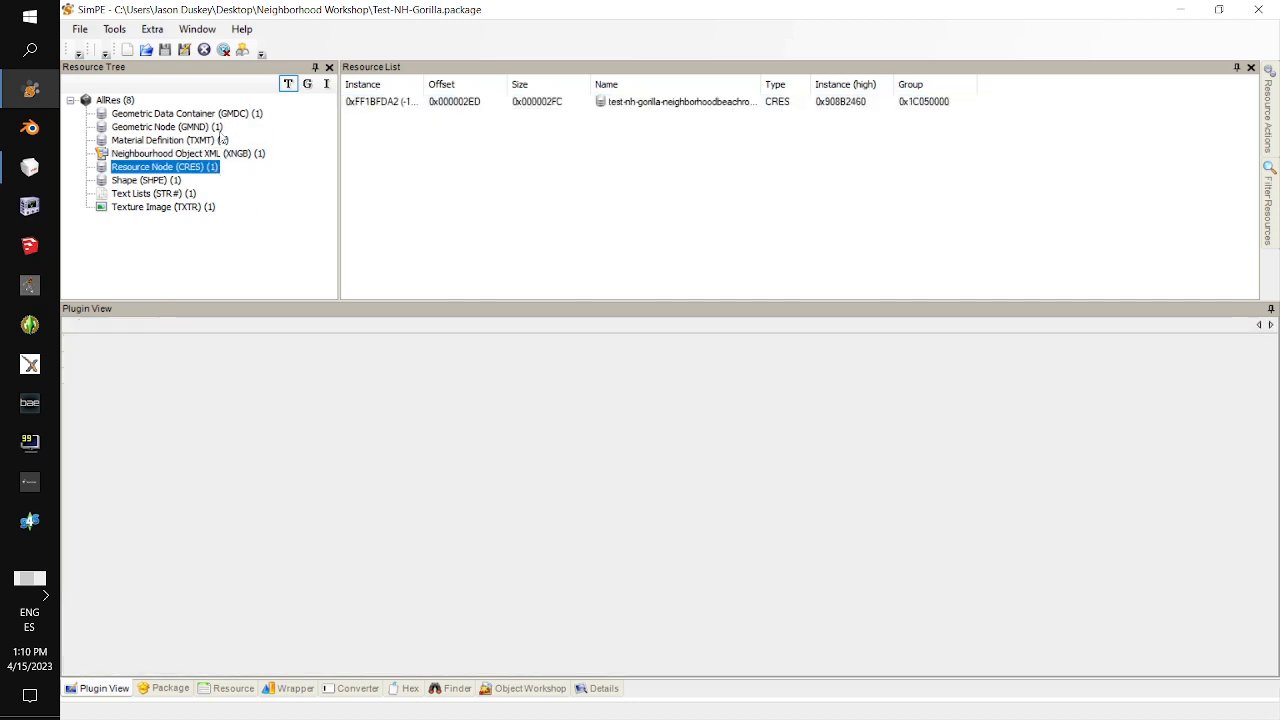
pyautogui.click(214, 128)
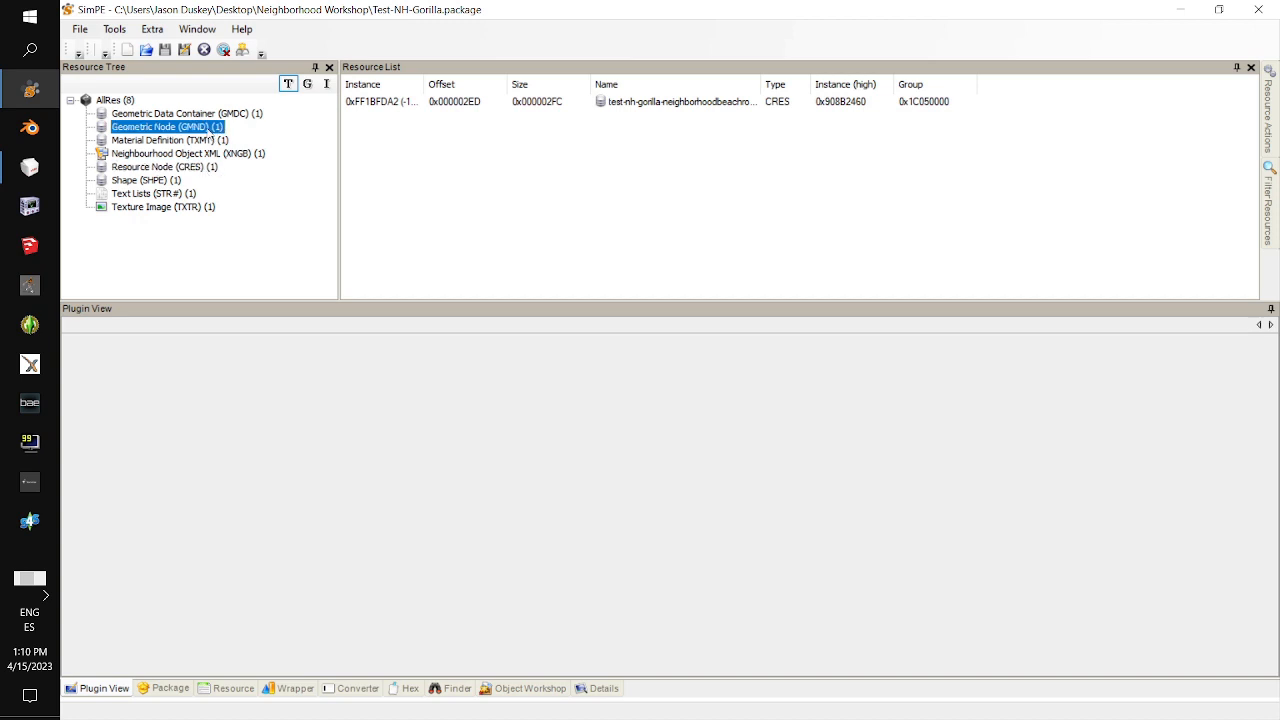
# Open the Geometric Data Container resource, preview the retextured gorilla mesh from another angle and commit the resource
pyautogui.click(385, 104)
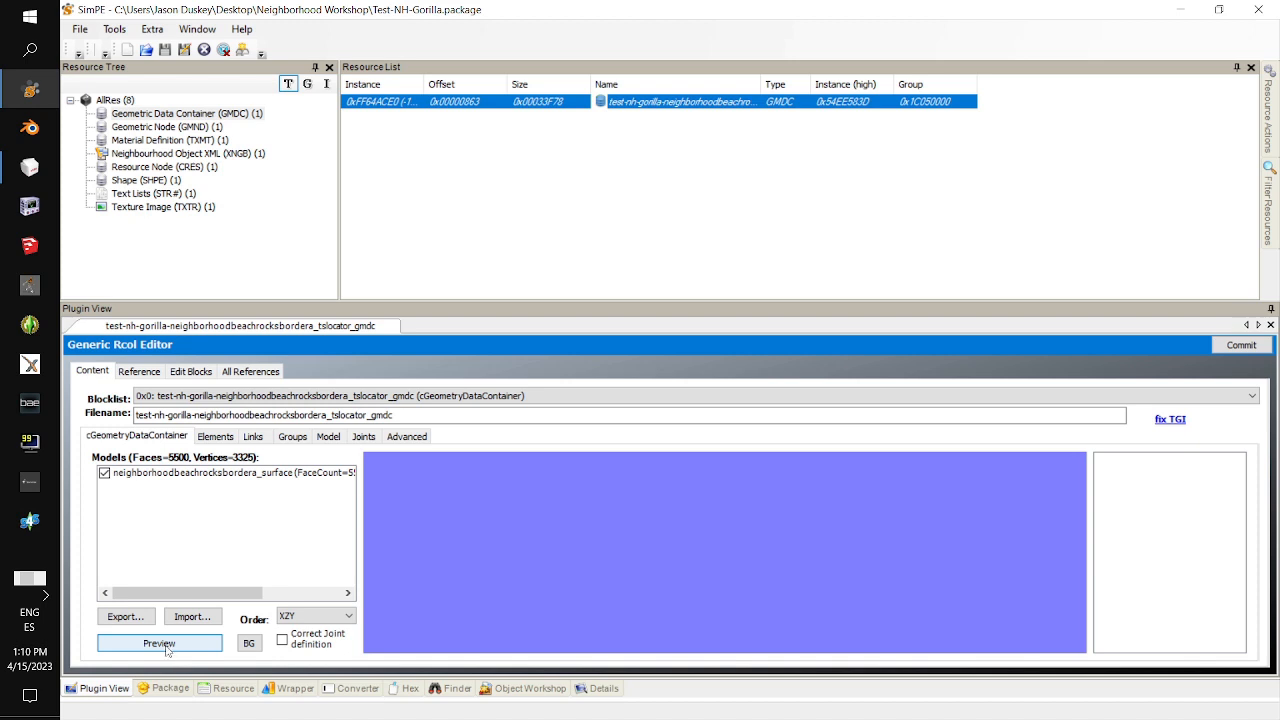
pyautogui.click(162, 645)
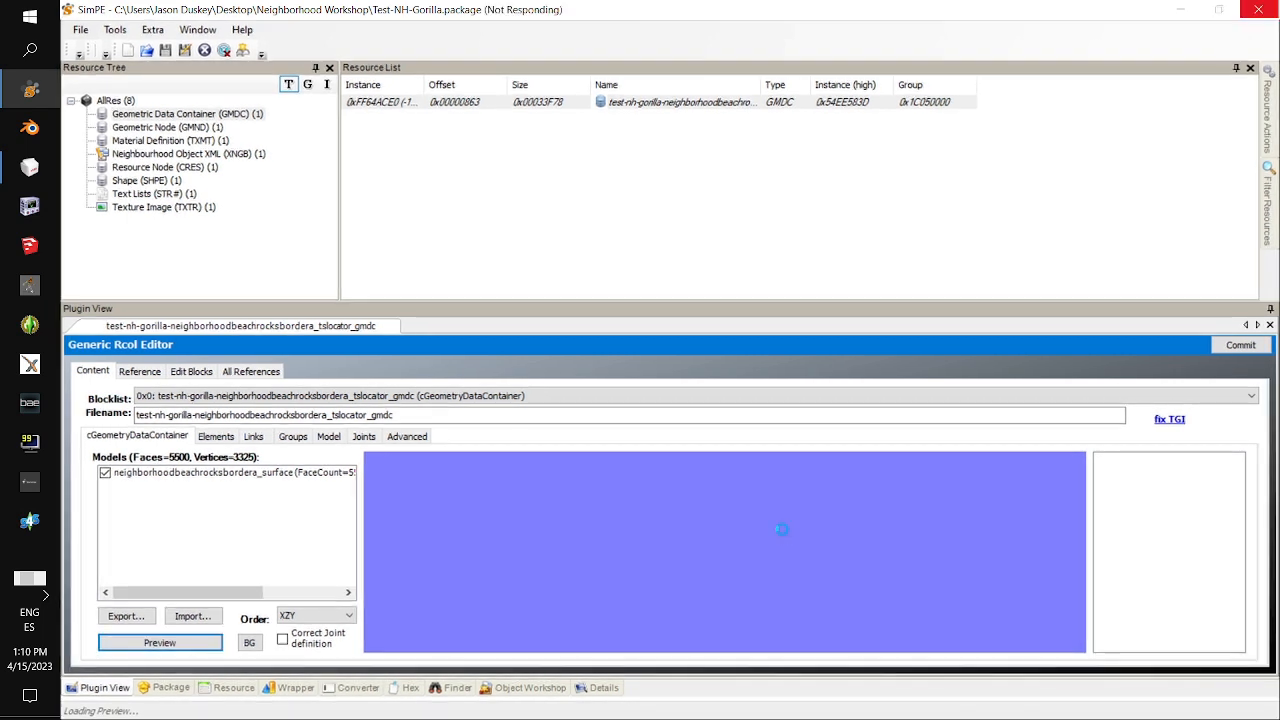
pyautogui.moveTo(802, 555); pyautogui.dragTo(779, 580)
pyautogui.click(1259, 345)
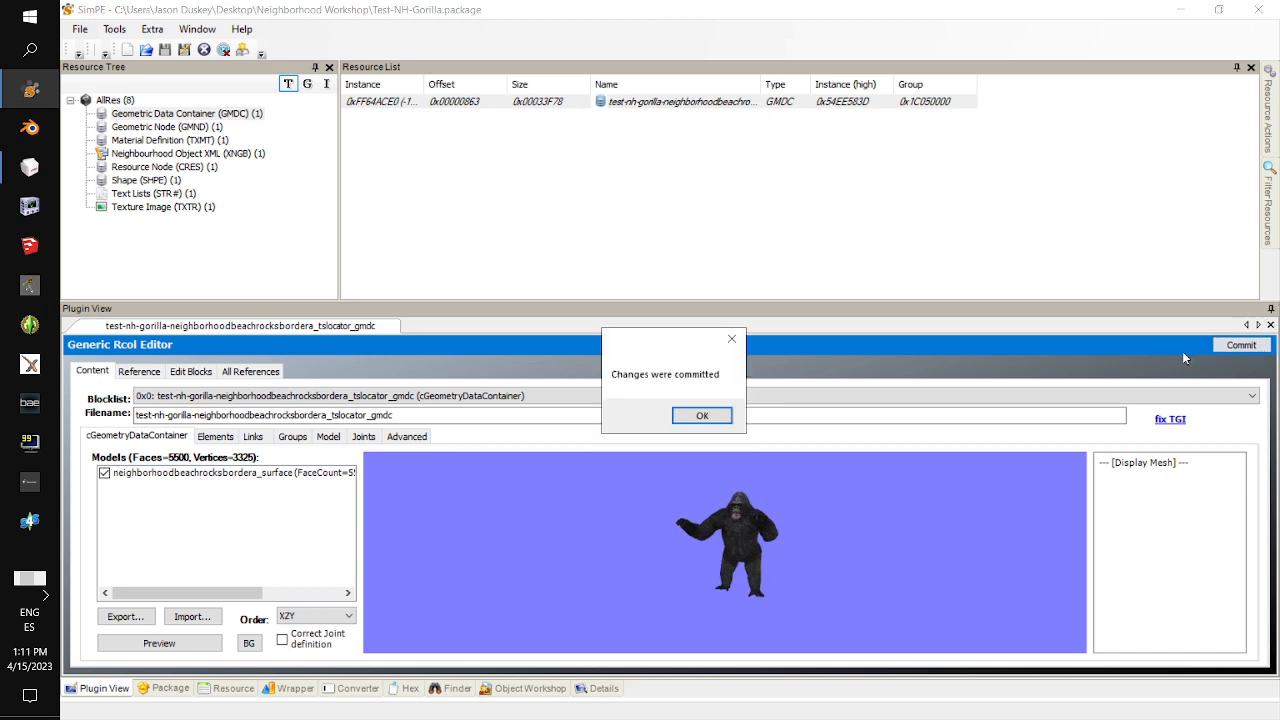
pyautogui.click(712, 418)
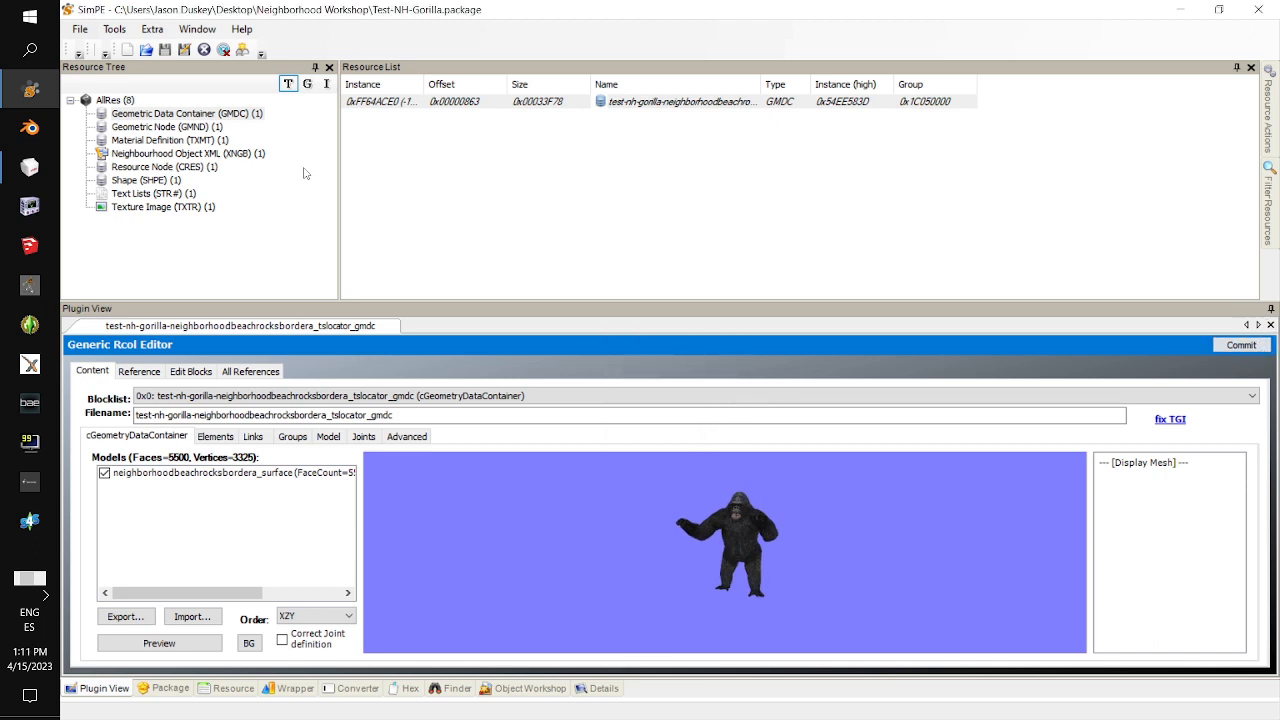
# Examine stdMatCullMode, stdMatDiffCoef and stdMatEmissiveCoef in the Material Definition resource's categorized properties
pyautogui.click(172, 141)
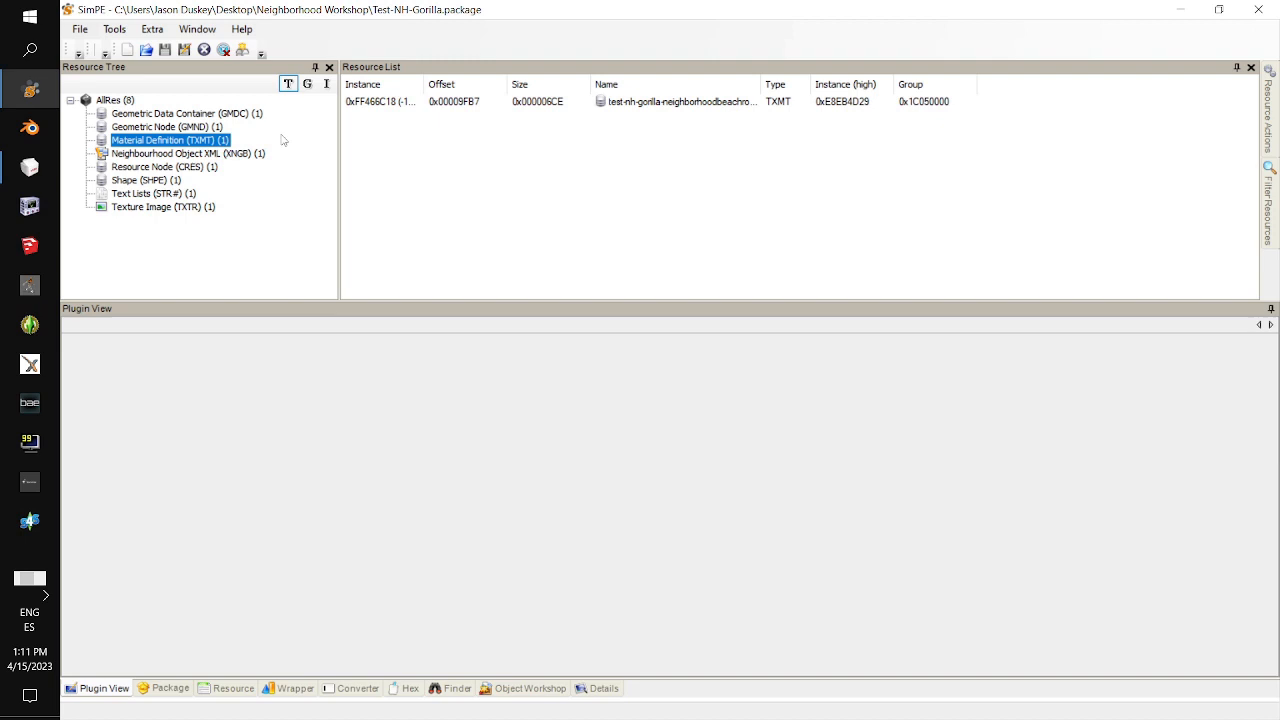
pyautogui.click(470, 103)
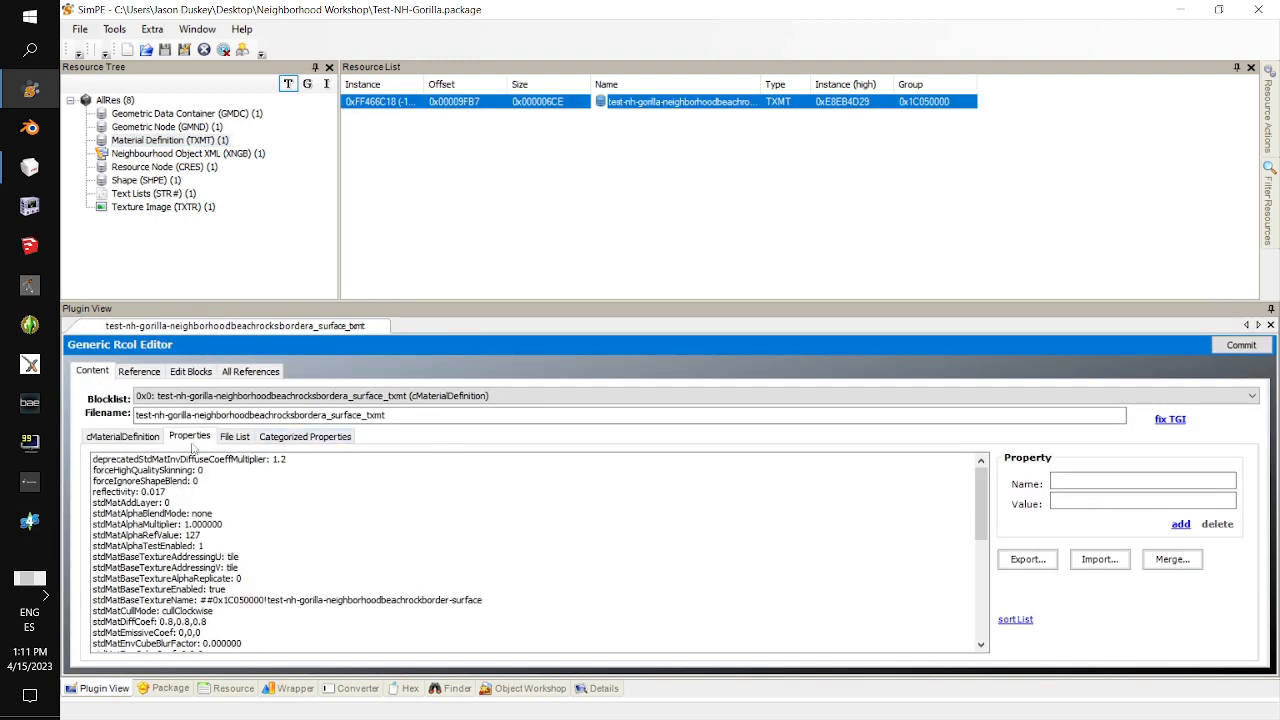
pyautogui.click(292, 436)
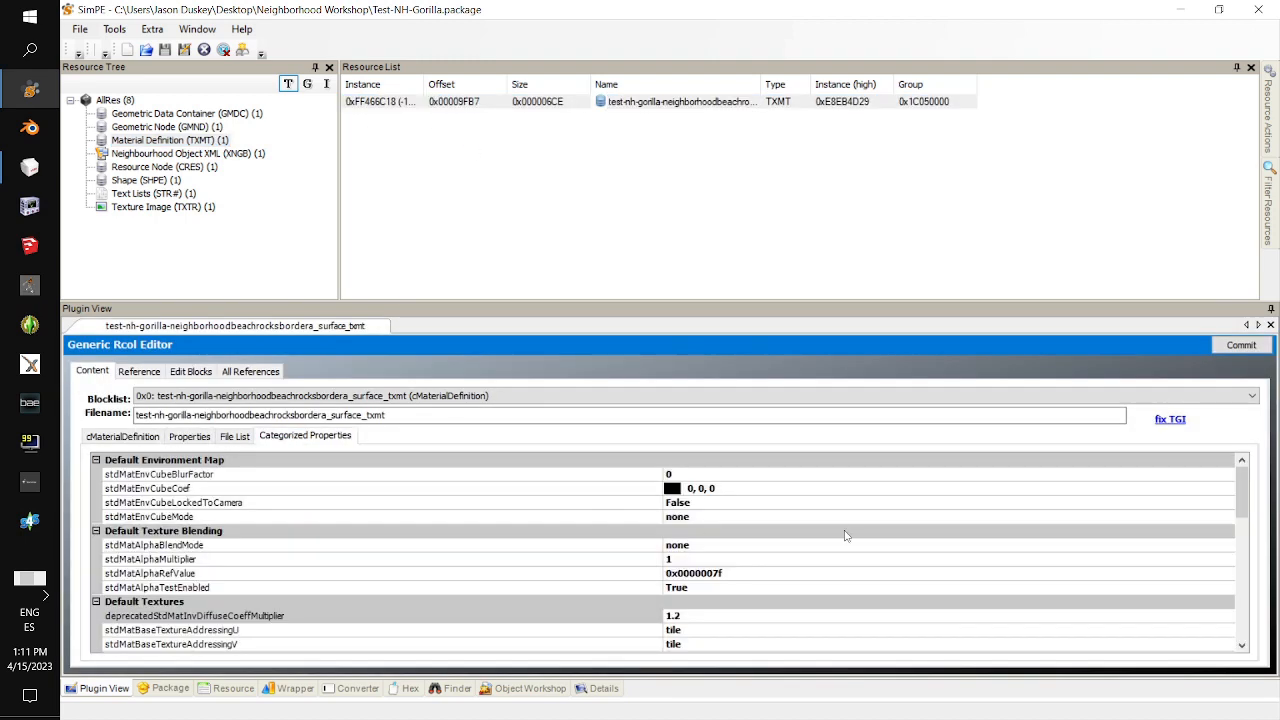
pyautogui.scroll(-4, 845, 537)
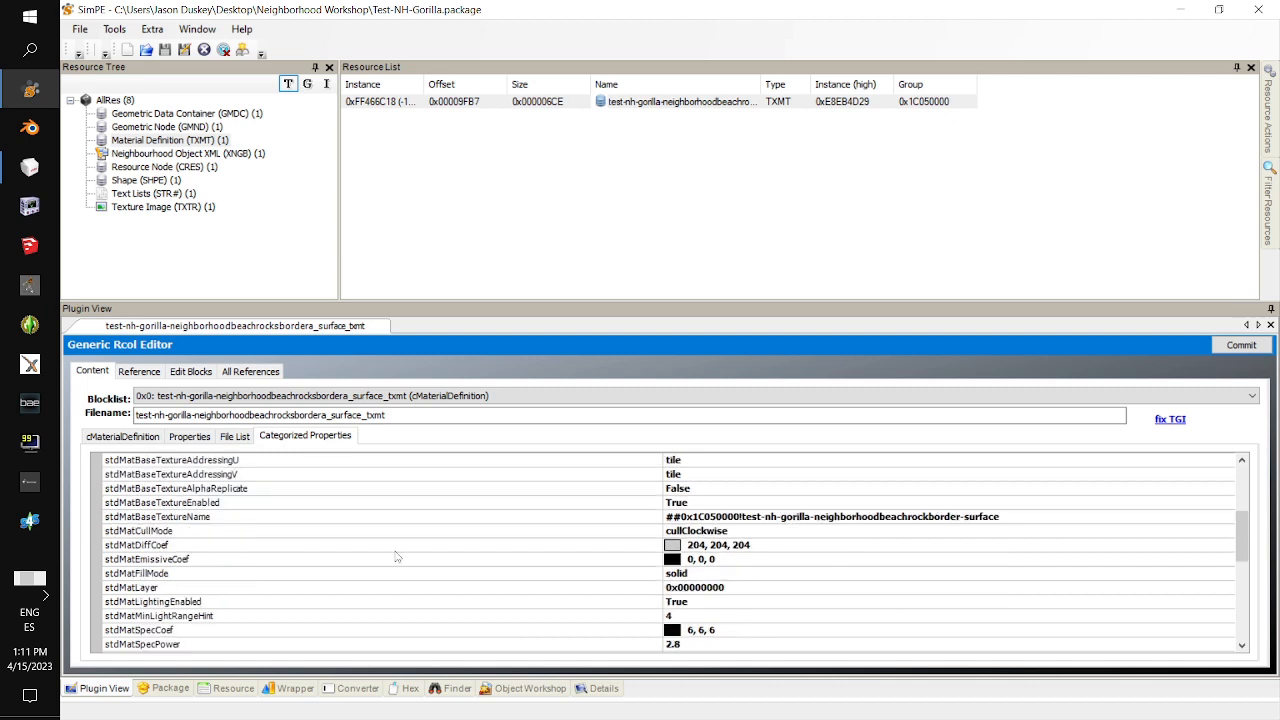
pyautogui.click(274, 534)
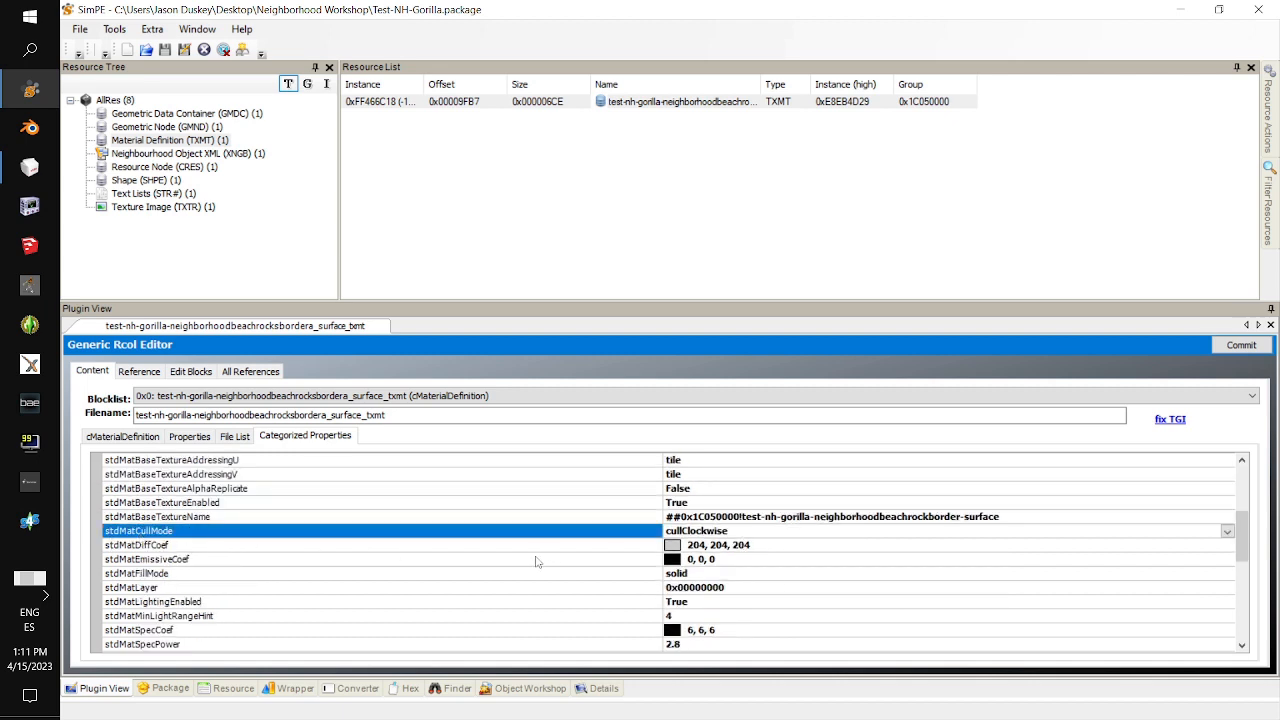
pyautogui.click(296, 547)
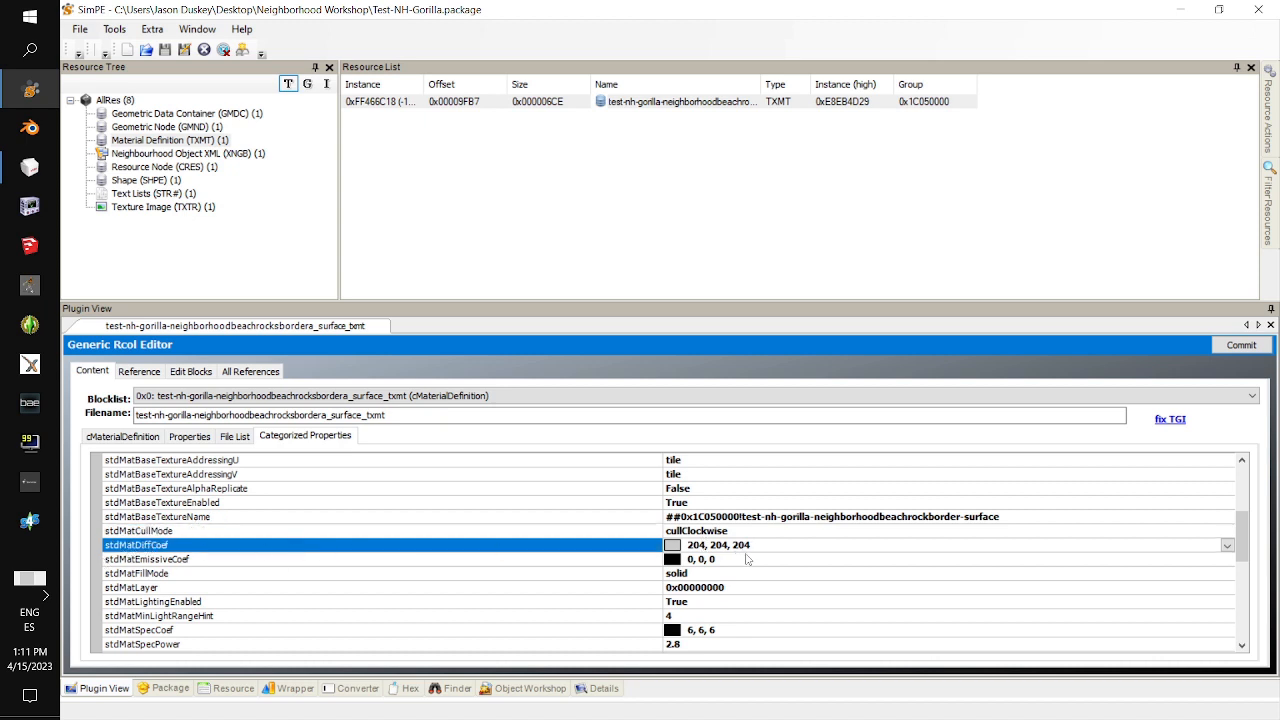
pyautogui.click(307, 562)
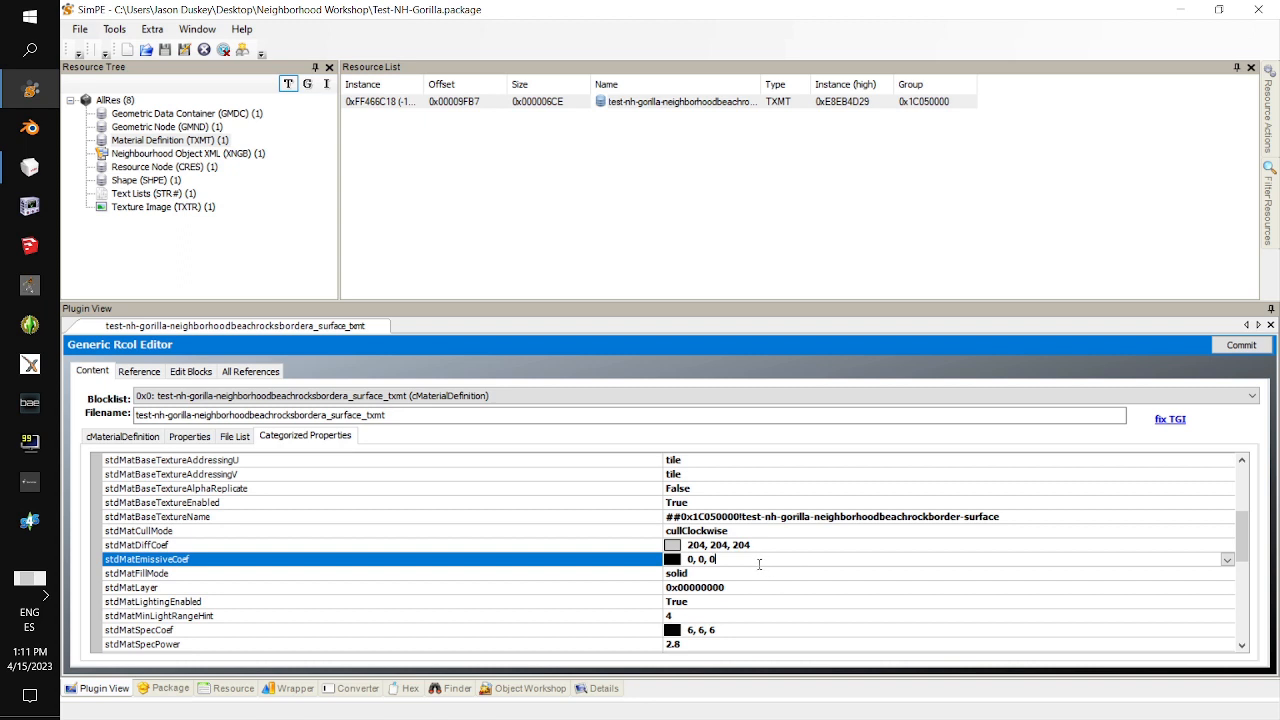
pyautogui.click(762, 545)
pyautogui.click(762, 561)
pyautogui.click(763, 547)
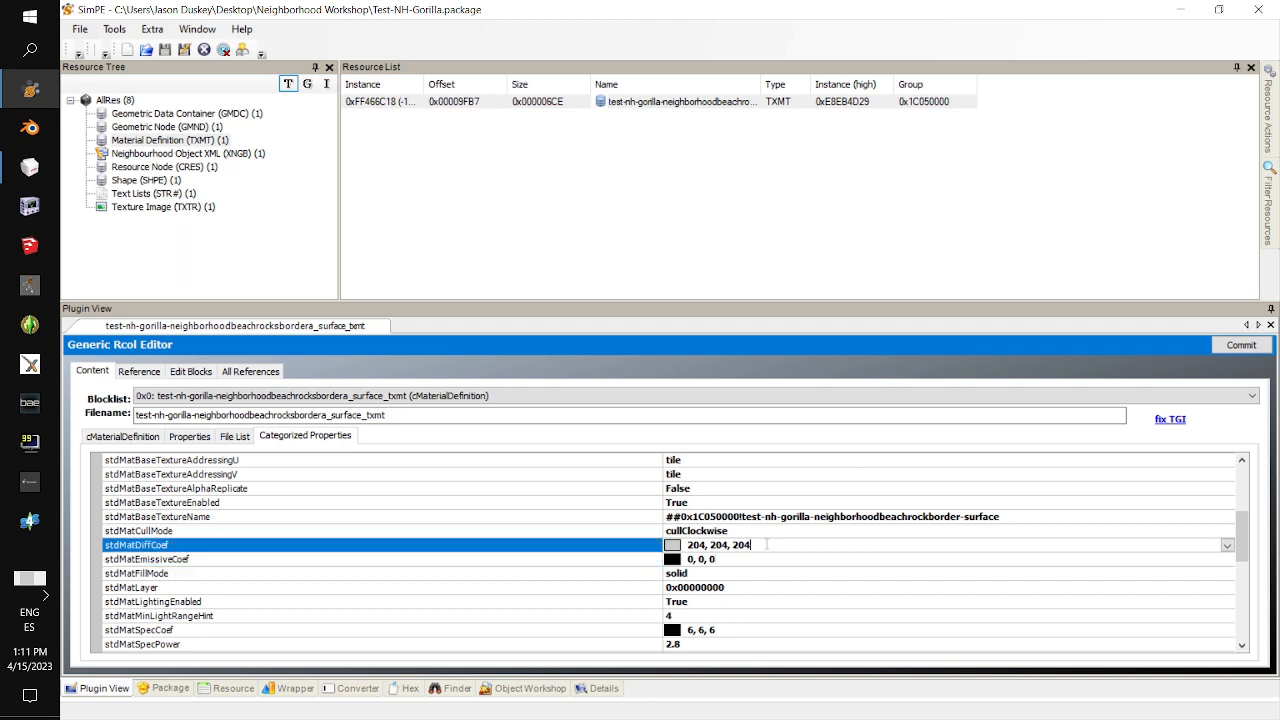
pyautogui.click(756, 562)
pyautogui.scroll(4, 422, 467)
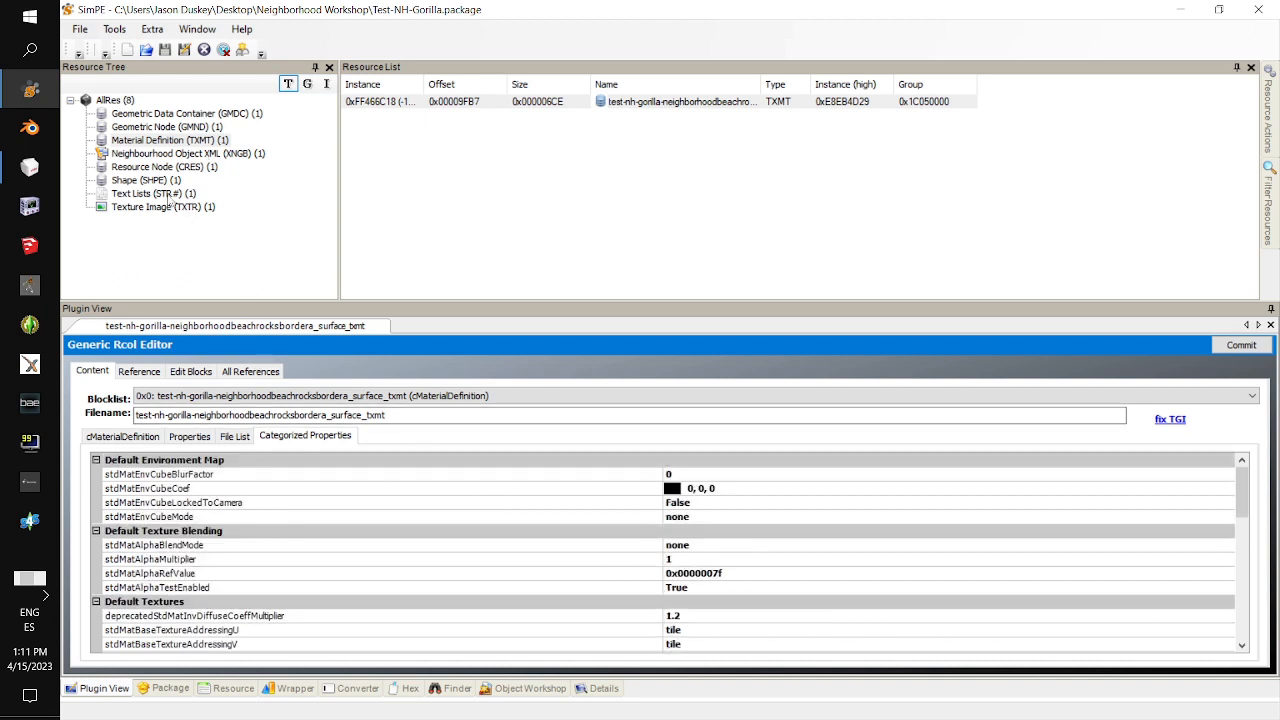
# Open the Text Lists resource, add an English (US) line and set its string to "Test- NH- Gorilla"
pyautogui.click(168, 194)
pyautogui.click(381, 104)
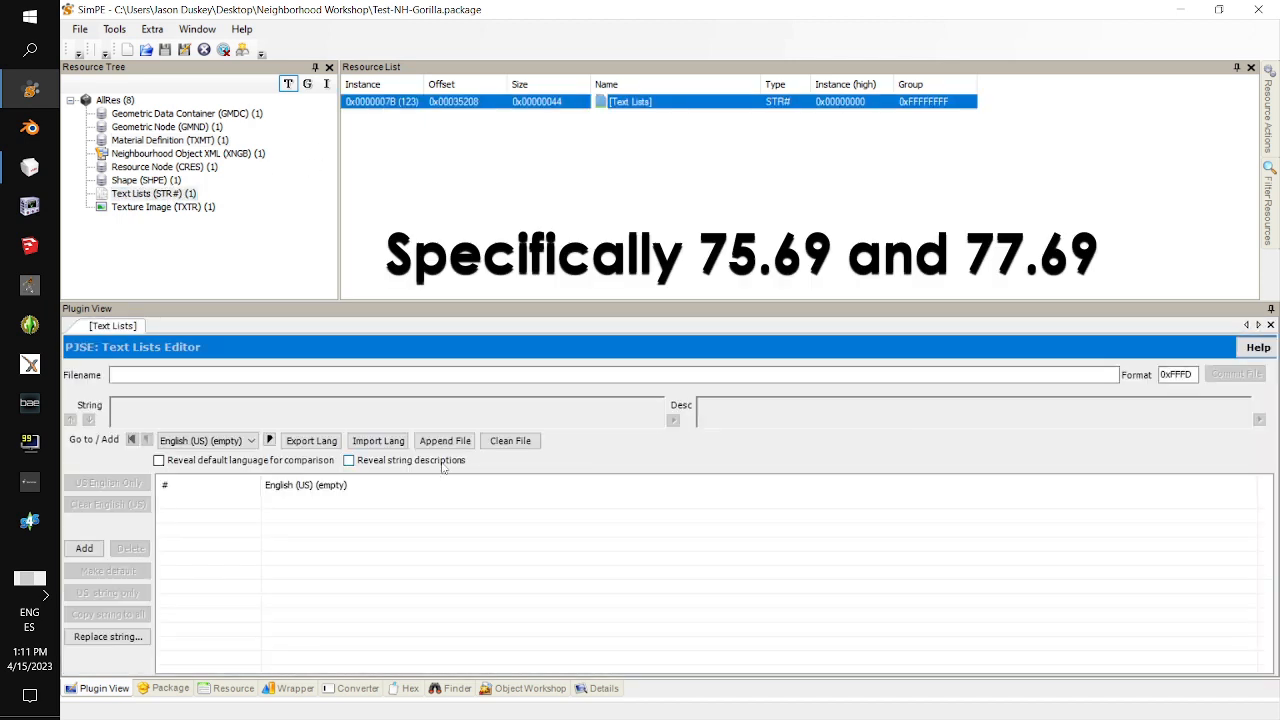
pyautogui.click(297, 504)
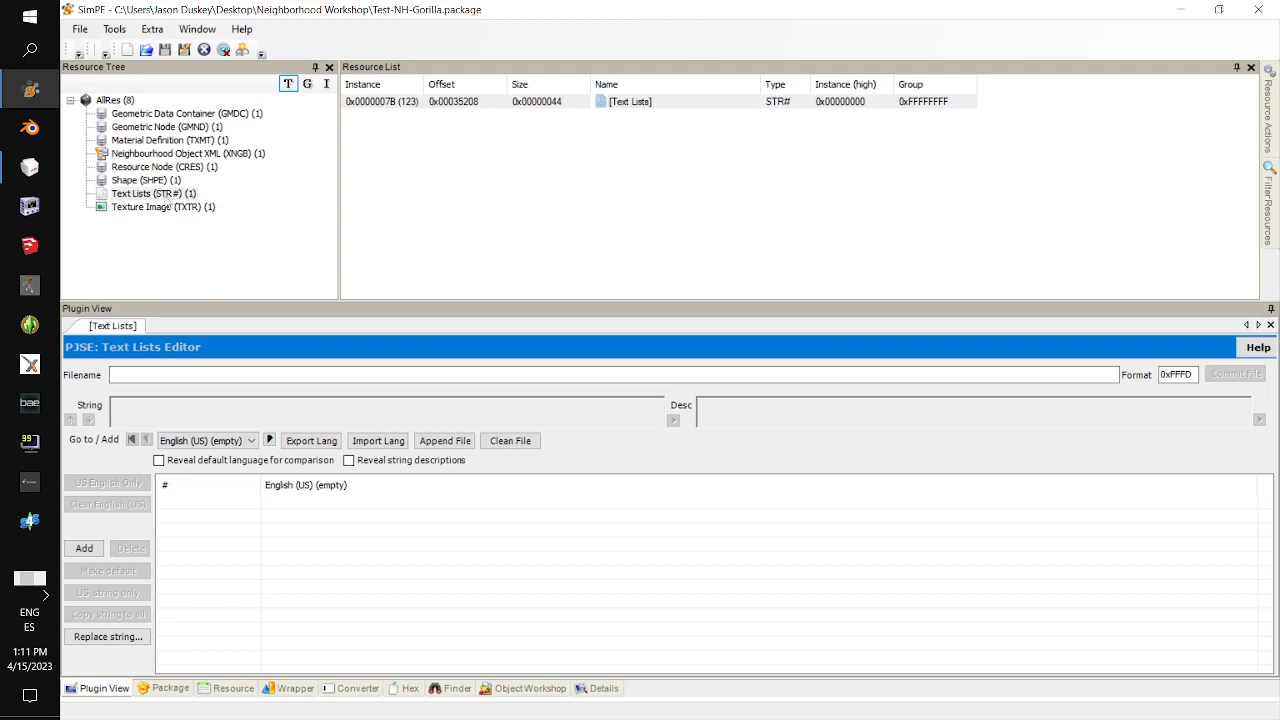
pyautogui.click(463, 108)
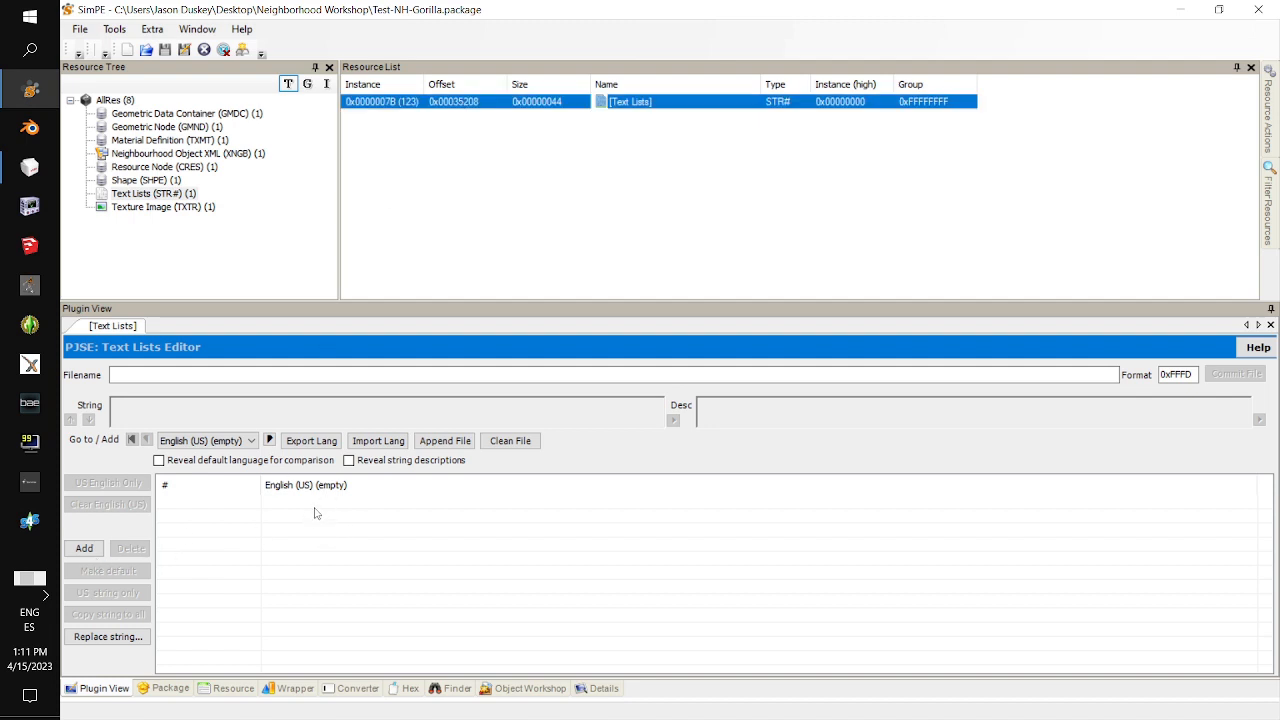
pyautogui.click(84, 549)
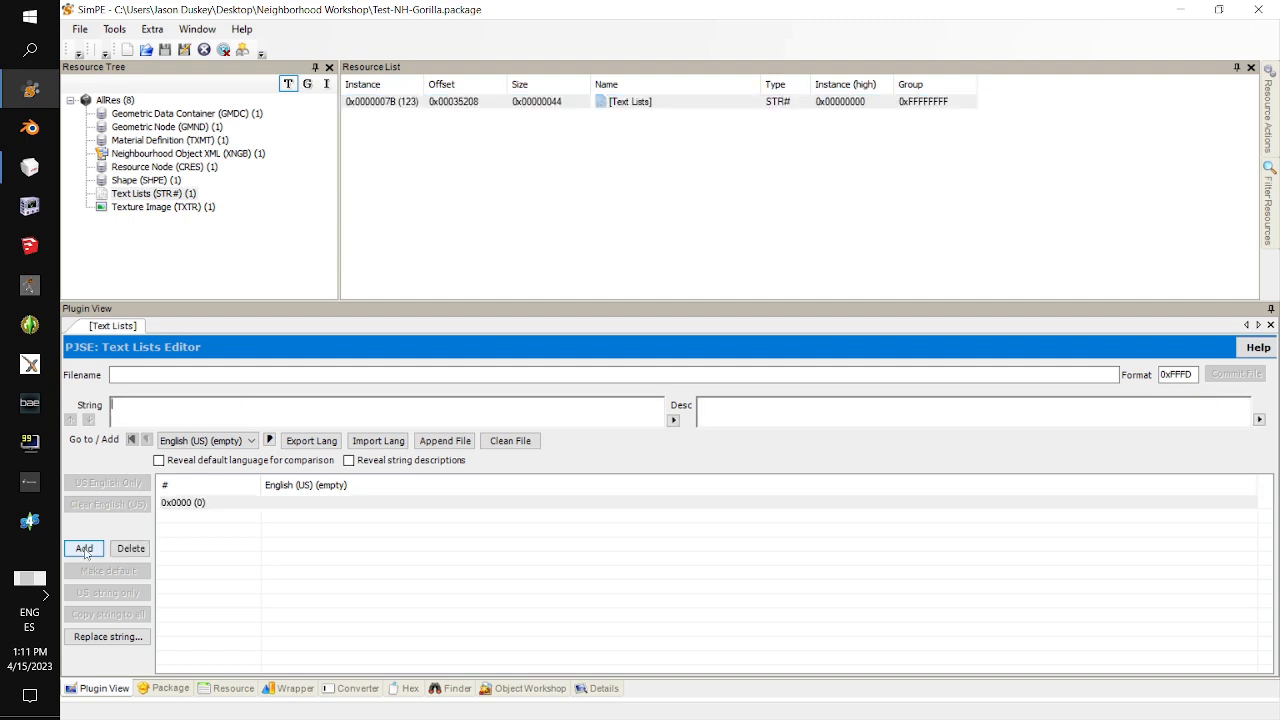
pyautogui.click(320, 505)
pyautogui.click(179, 416)
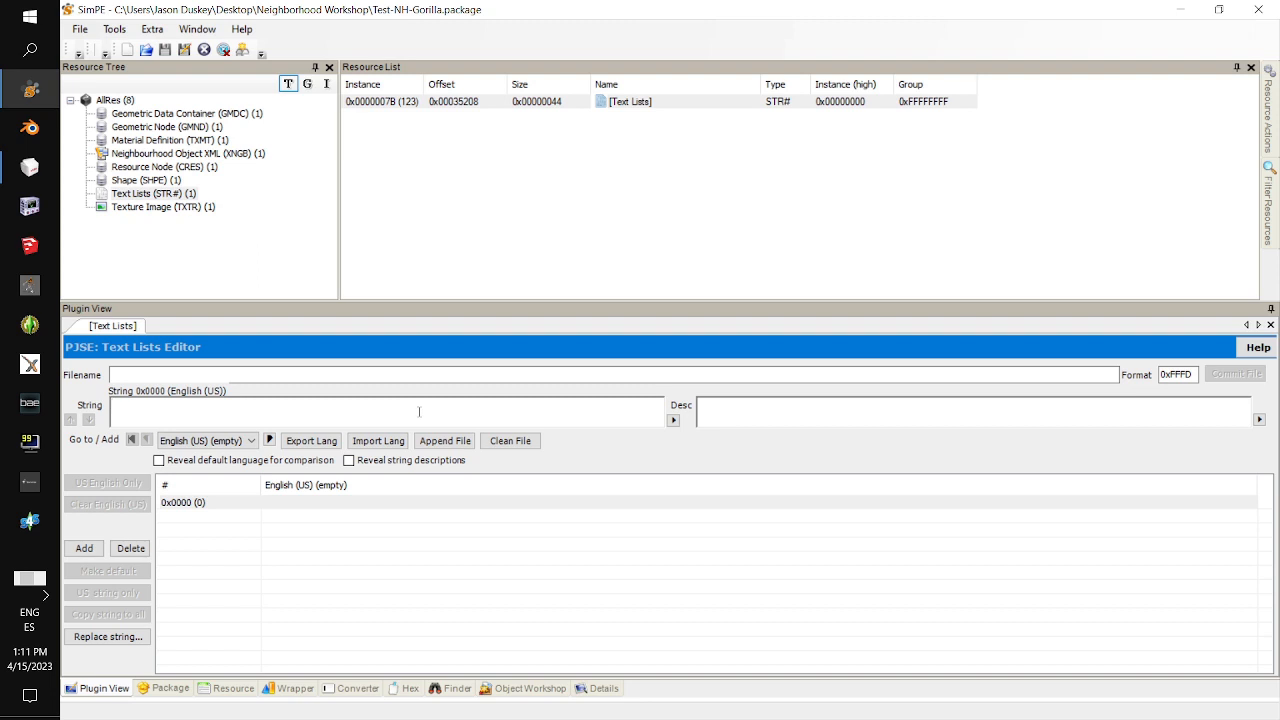
pyautogui.write('T')
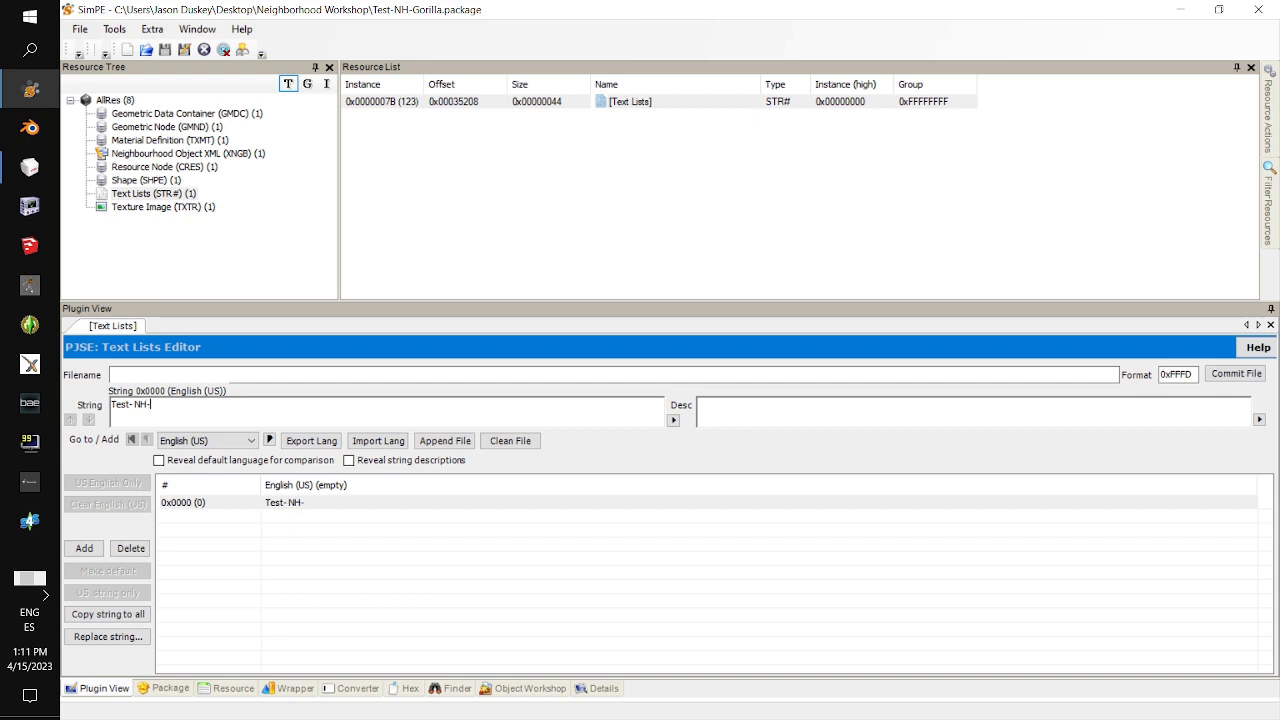
pyautogui.write('est- NH- Gorilla')
# Commit the edited text list and save the Test-NH-Gorilla package
pyautogui.click(1244, 376)
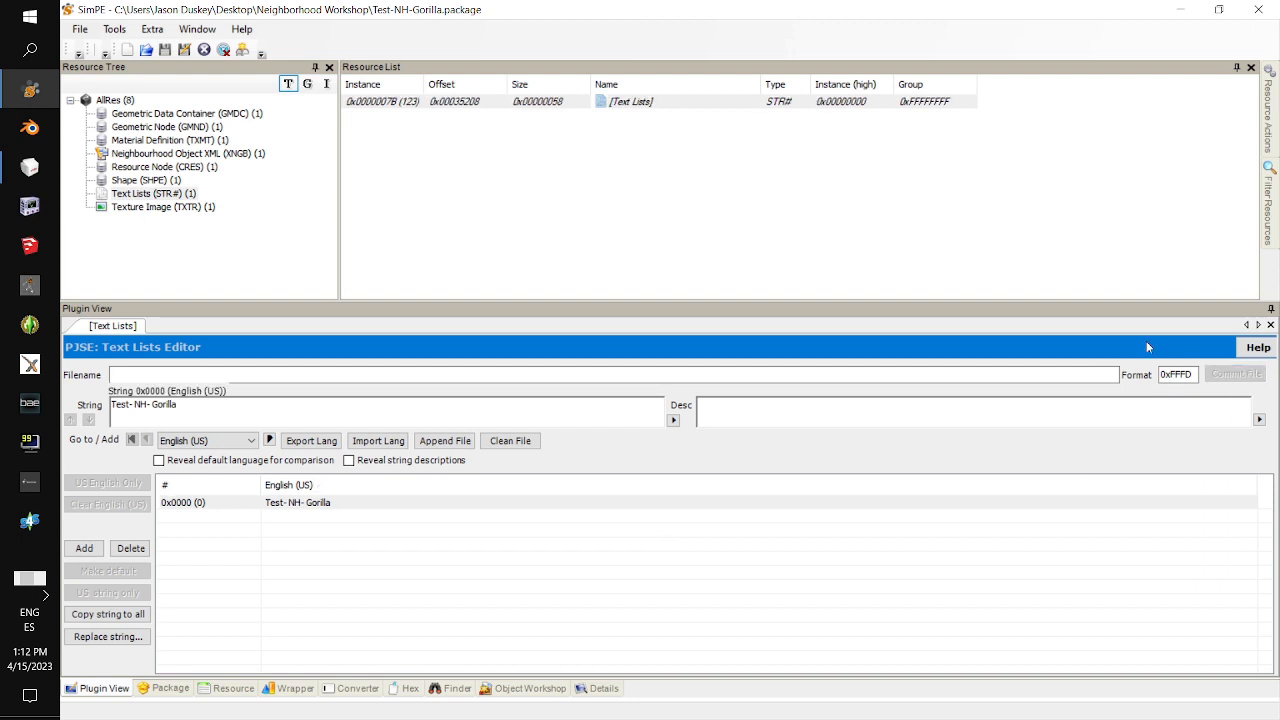
pyautogui.click(79, 29)
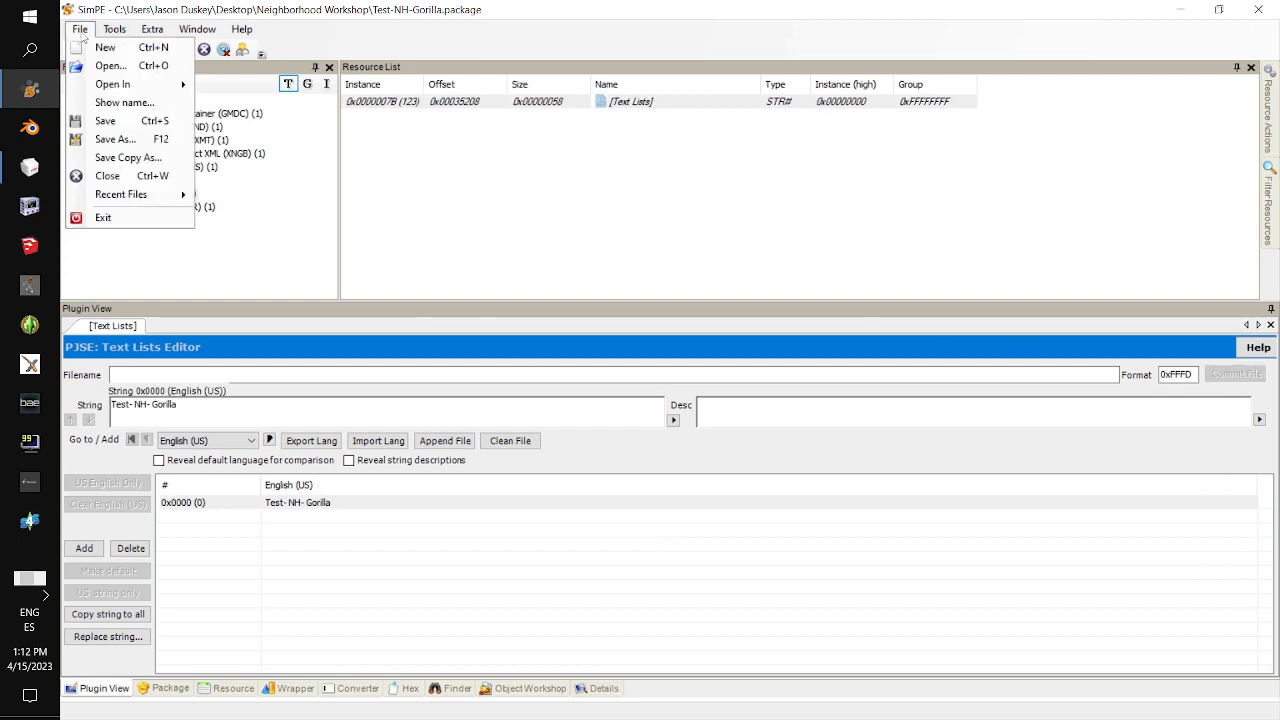
pyautogui.click(105, 120)
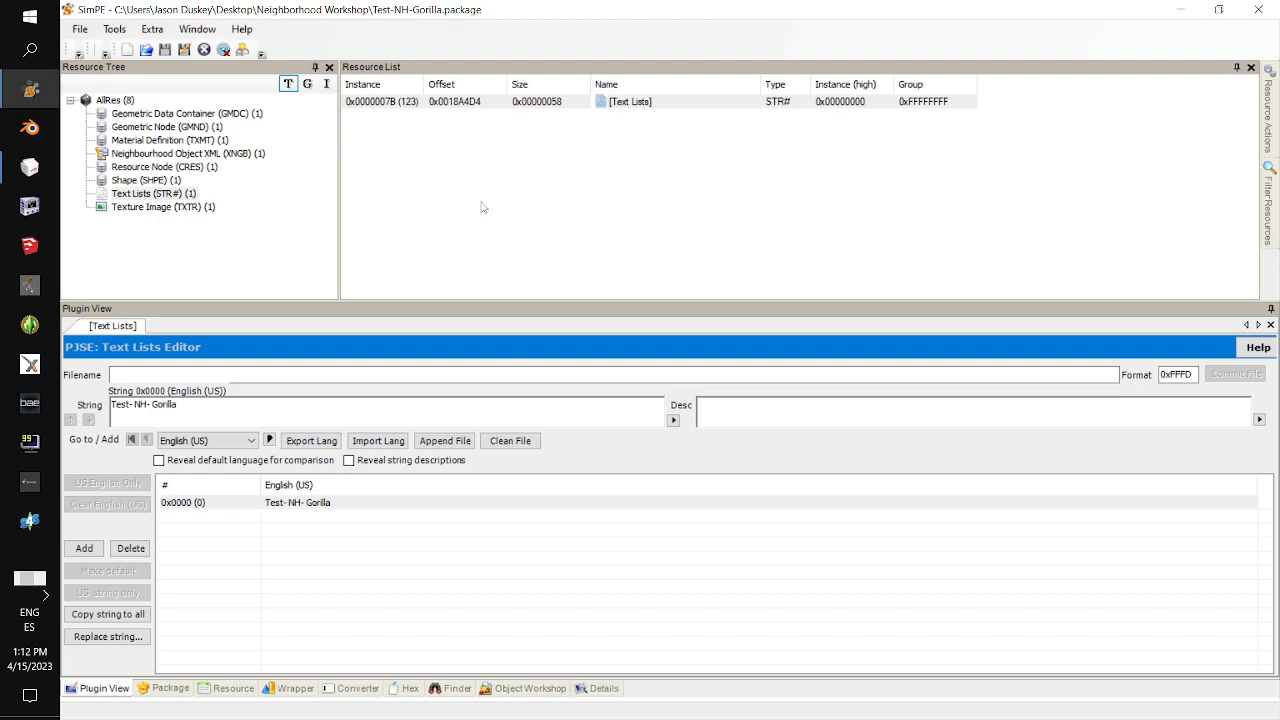
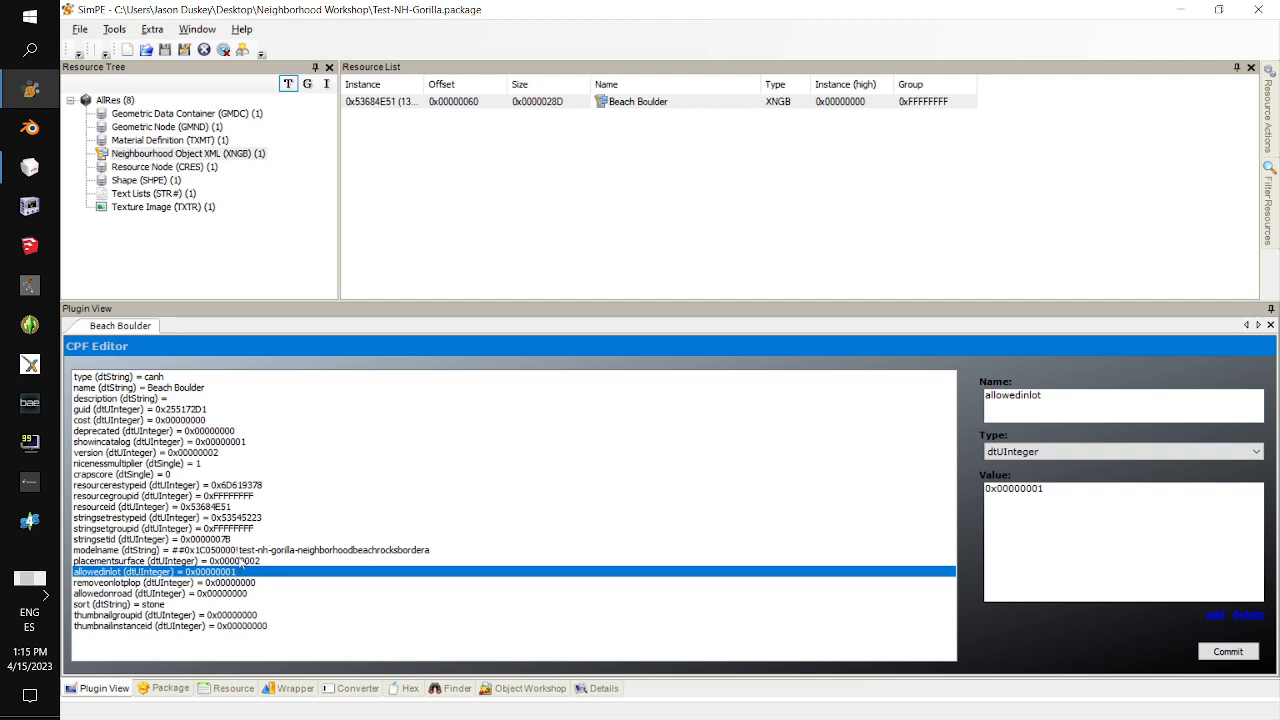
# Check the placementsurface property against the XNGB slides in the PowerPoint slide show, and return to SimPE
pyautogui.click(243, 561)
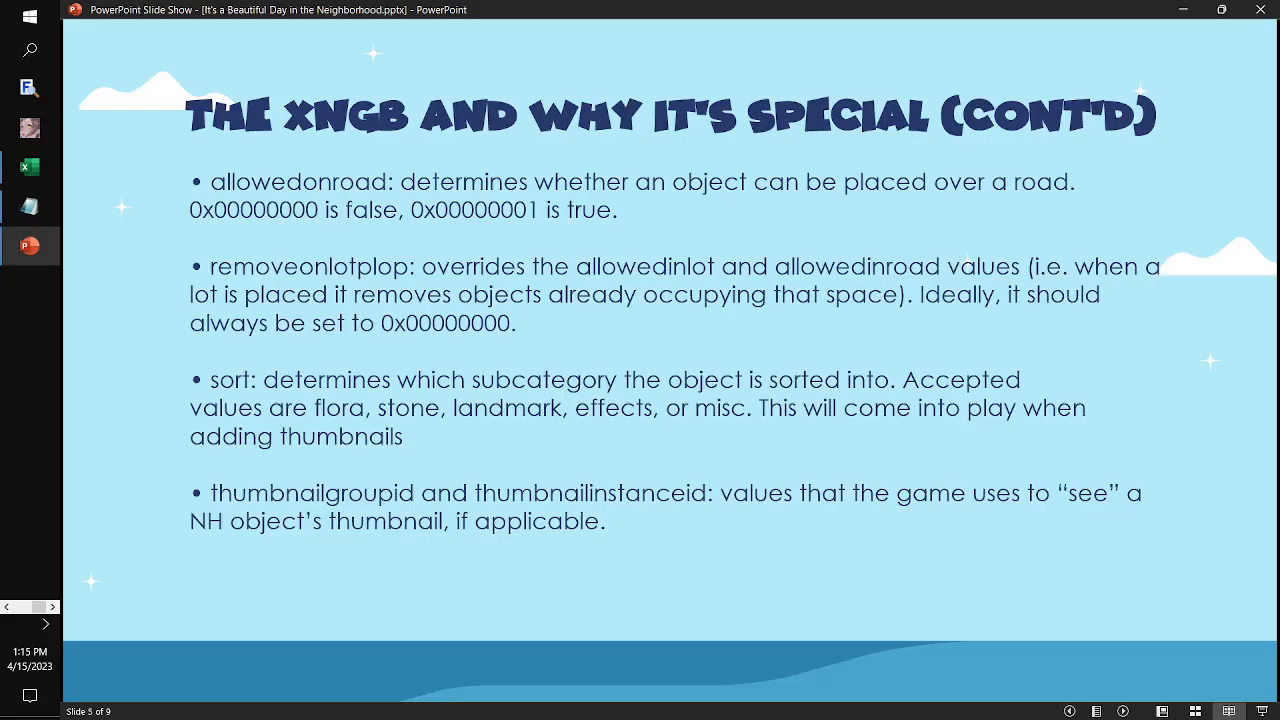
pyautogui.press('Left')
pyautogui.press('Left')
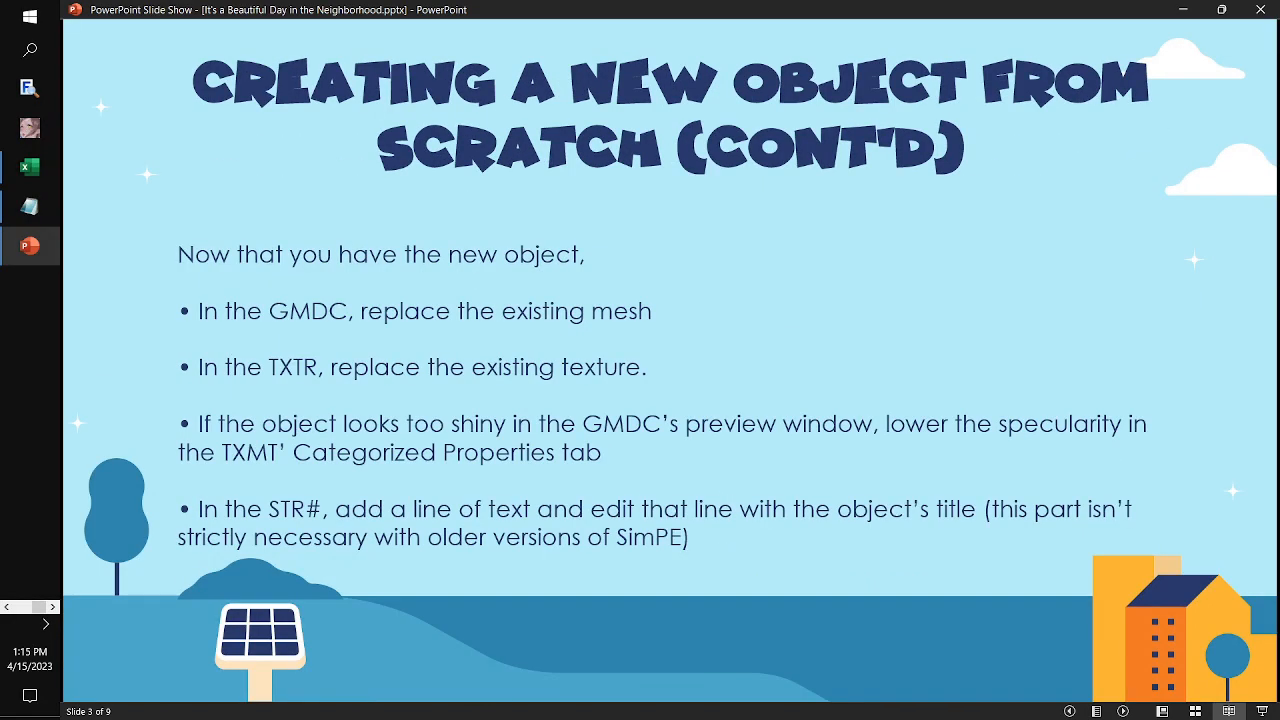
pyautogui.press('Right')
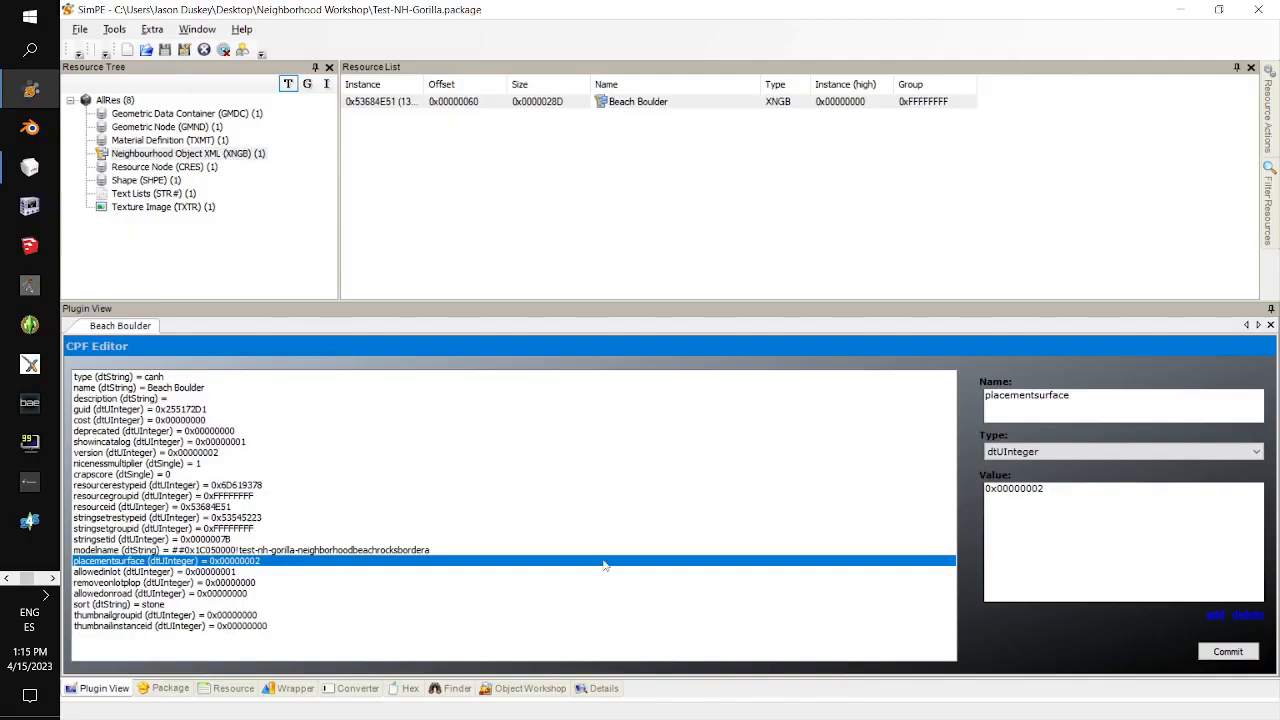
# Examine the allowedinlot, removeonlotplop and allowedonroad properties of the Beach Boulder's Neighbourhood Object XML
pyautogui.click(182, 572)
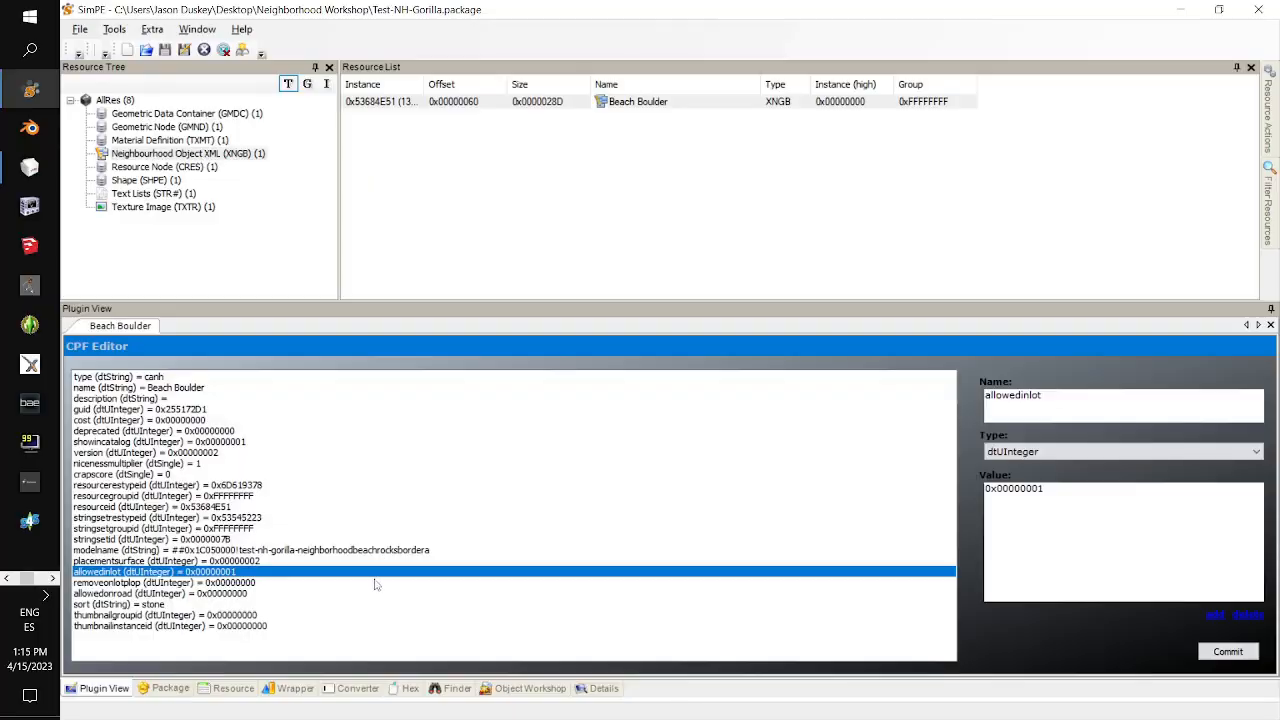
pyautogui.click(260, 586)
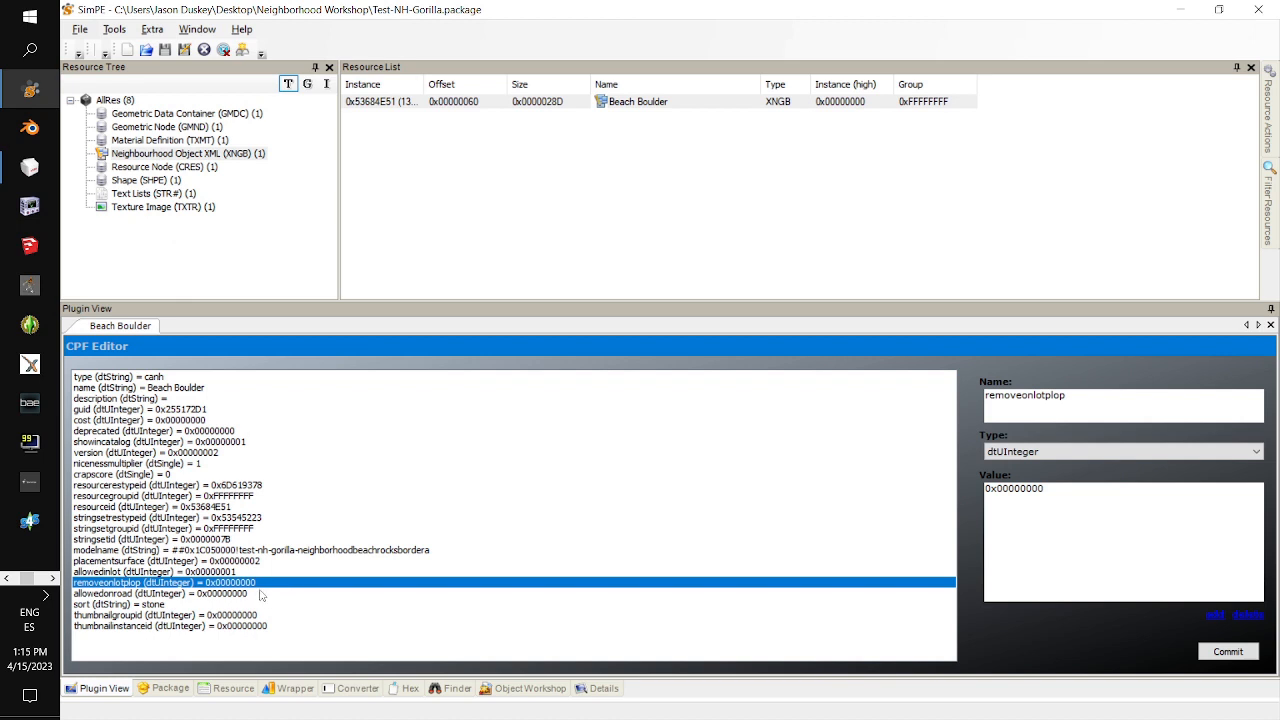
pyautogui.click(260, 594)
pyautogui.click(258, 584)
# Set the allowedonroad property to 0x00000001 and commit the Neighbourhood Object XML resource
pyautogui.click(254, 594)
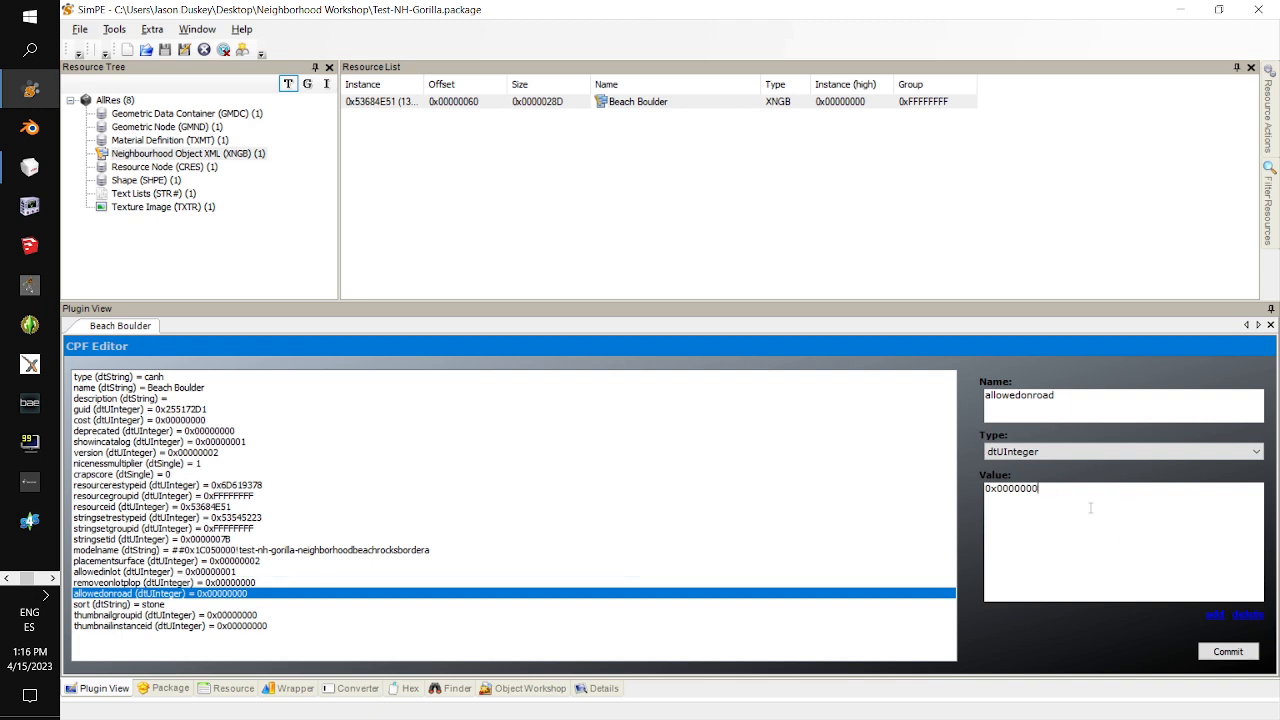
pyautogui.click(1228, 651)
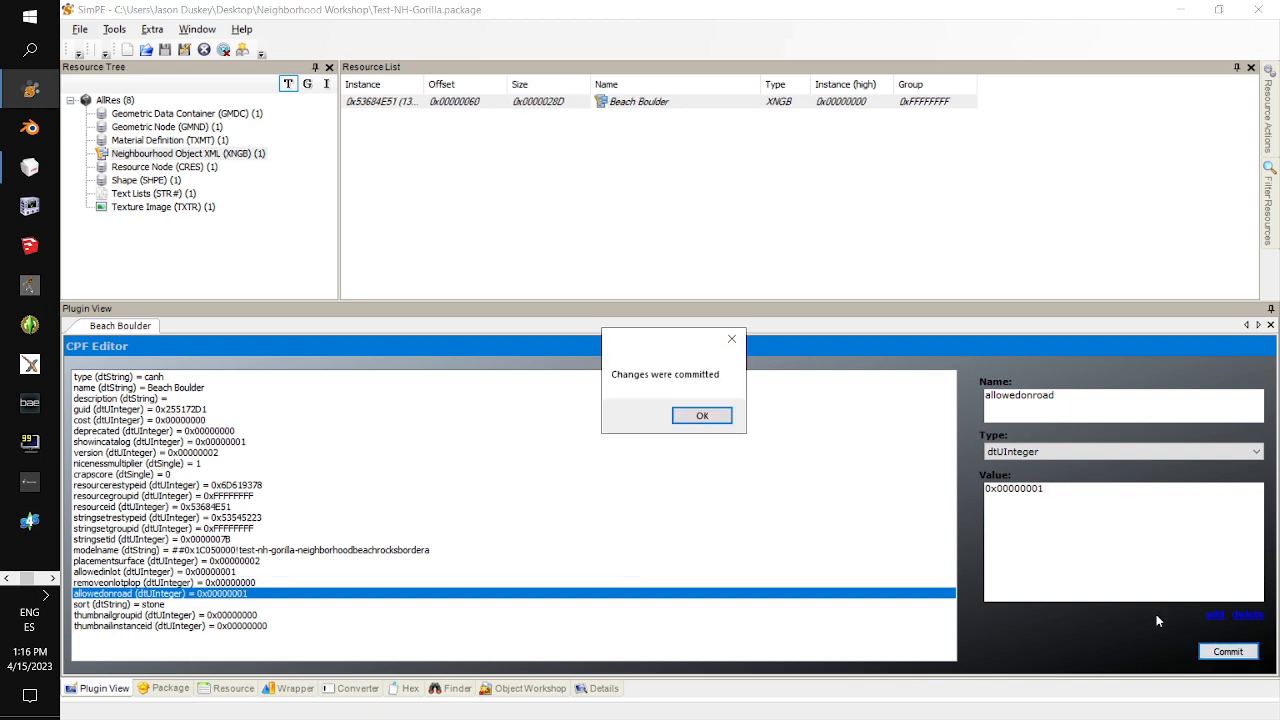
pyautogui.click(702, 415)
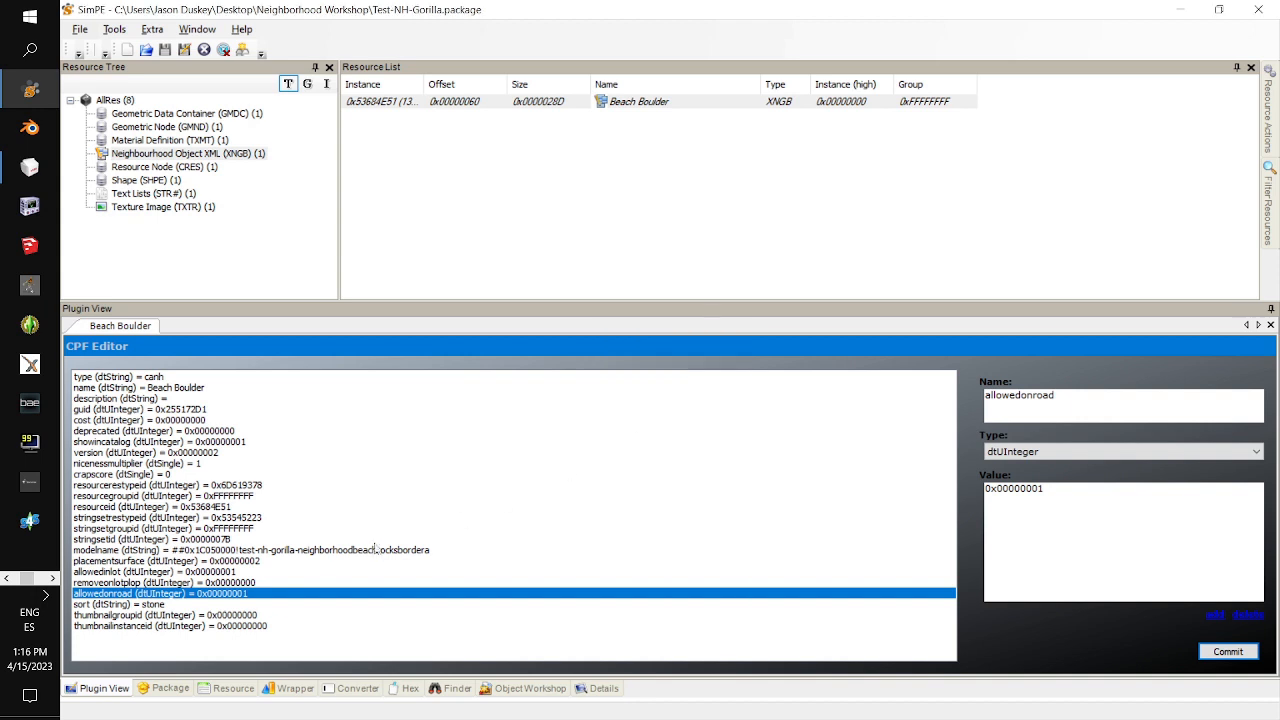
# Look over the sort, thumbnailgroupid and thumbnailinstanceid properties of the Neighbourhood Object XML
pyautogui.press('Down')
pyautogui.press('Down')
pyautogui.press('Down')
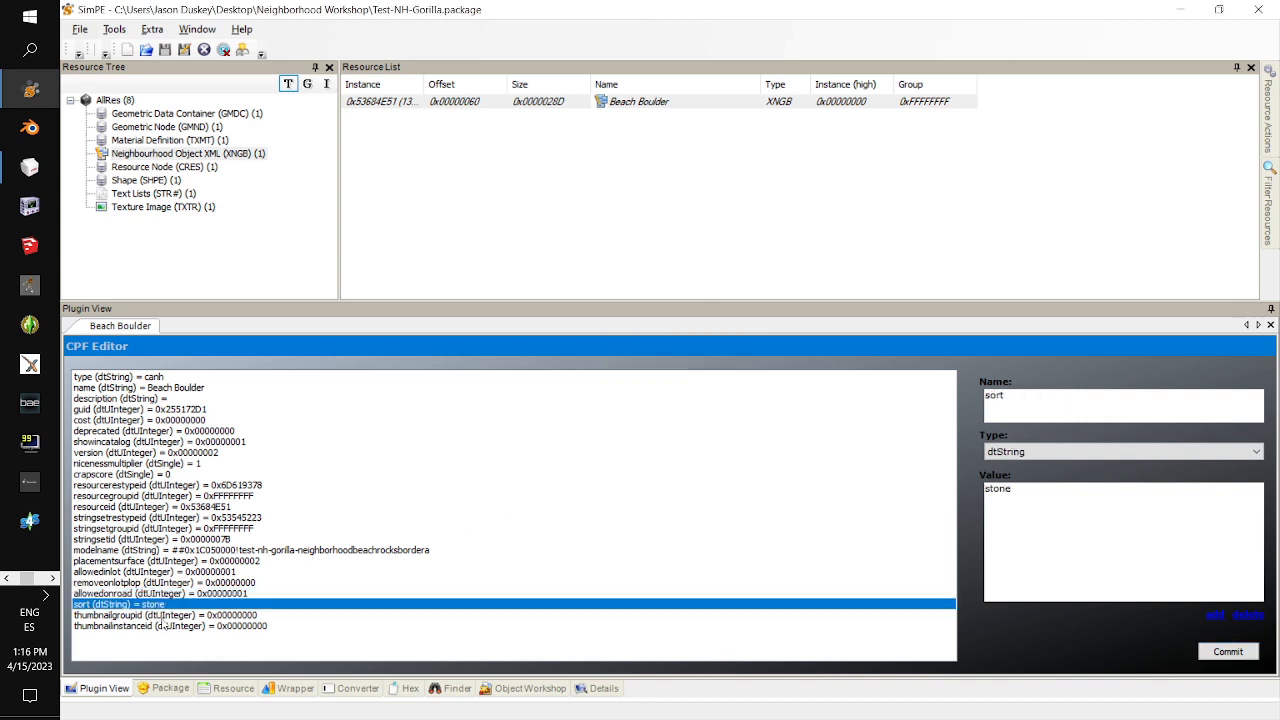
pyautogui.click(165, 615)
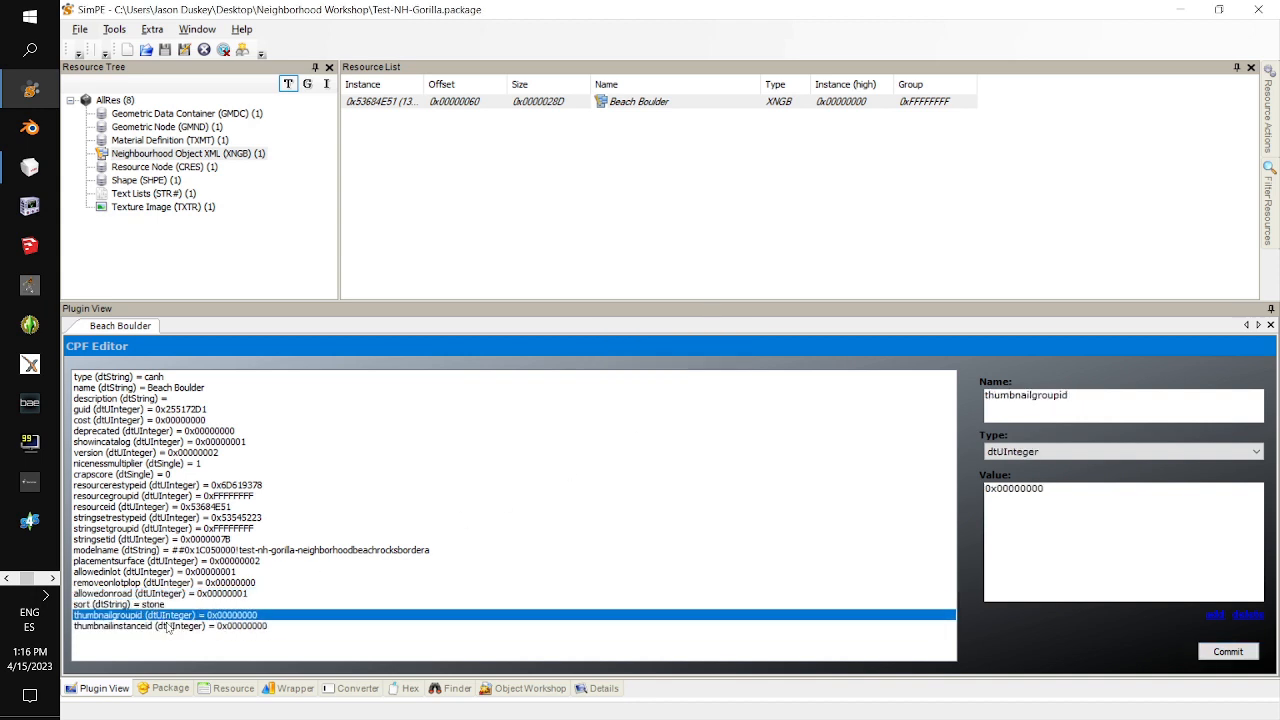
pyautogui.click(168, 624)
# Commit the Neighbourhood Object XML resource again and save the gorilla package
pyautogui.click(1229, 652)
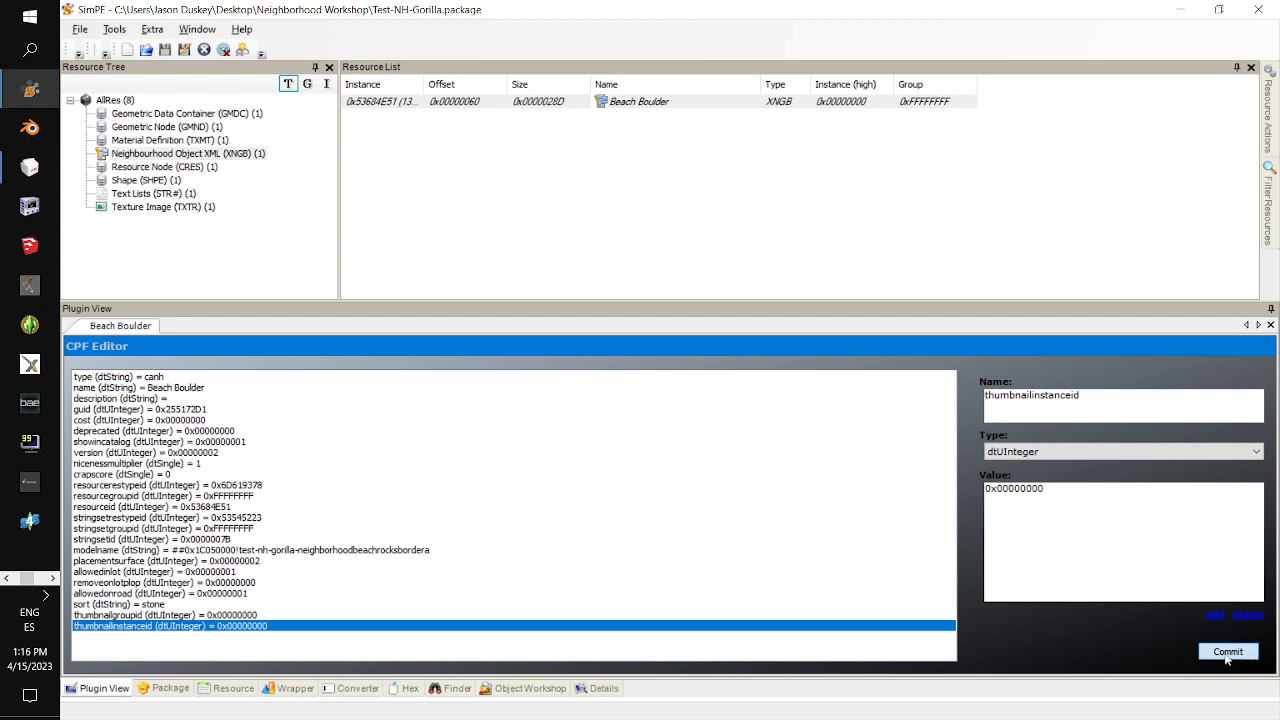
pyautogui.click(716, 420)
pyautogui.click(80, 30)
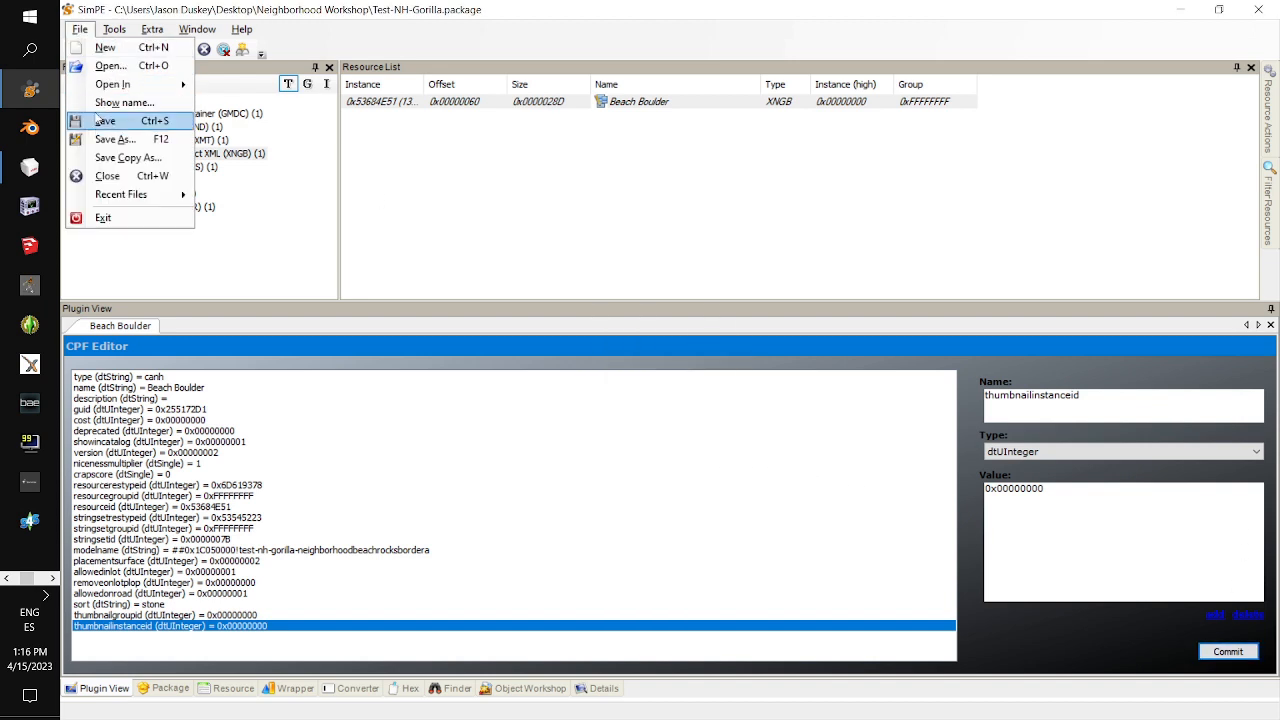
pyautogui.click(99, 120)
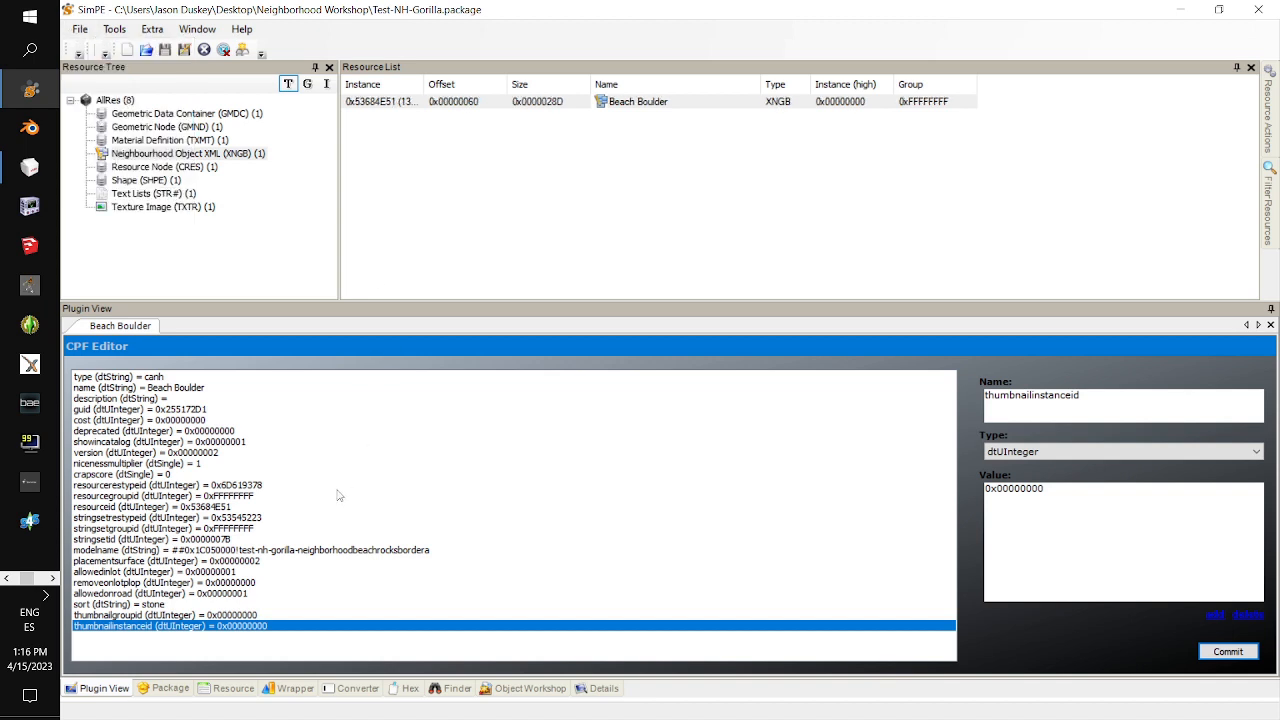
# Recheck the allowedinlot property, switch to the PowerPoint slide show, advance past the XNGB slides and return to SimPE
pyautogui.click(263, 572)
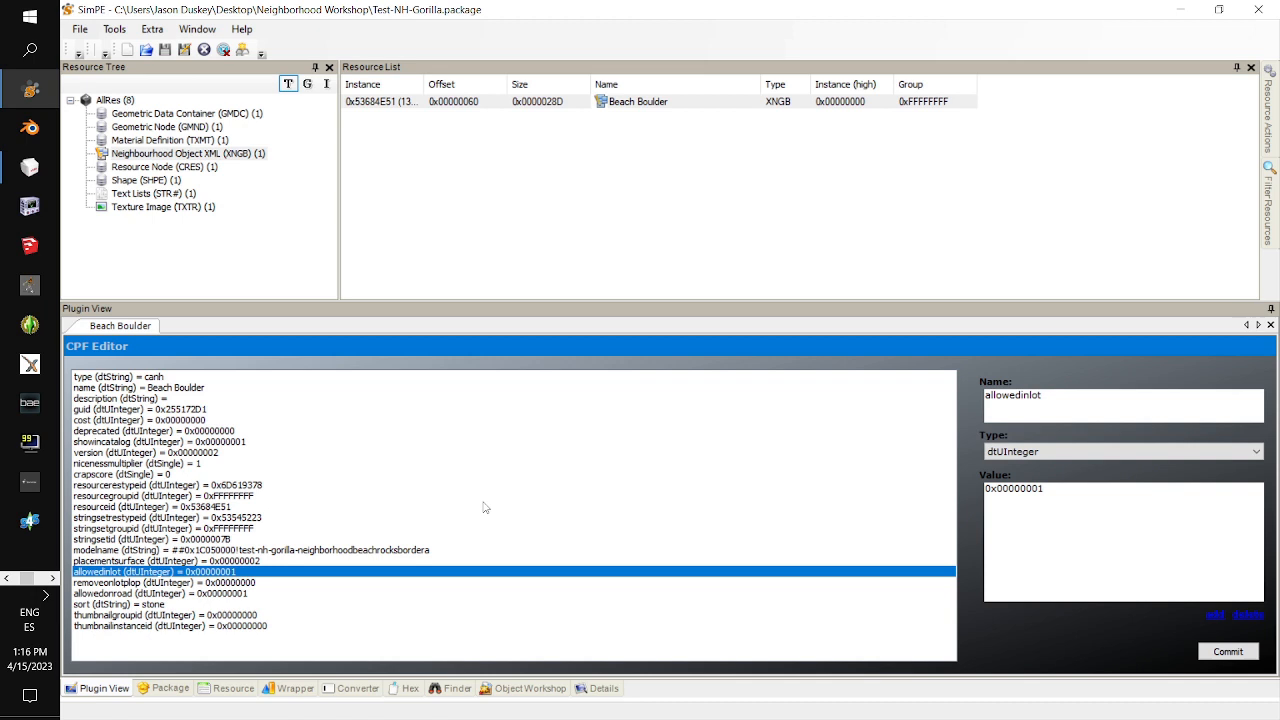
pyautogui.hotkey('alt', 'Tab')
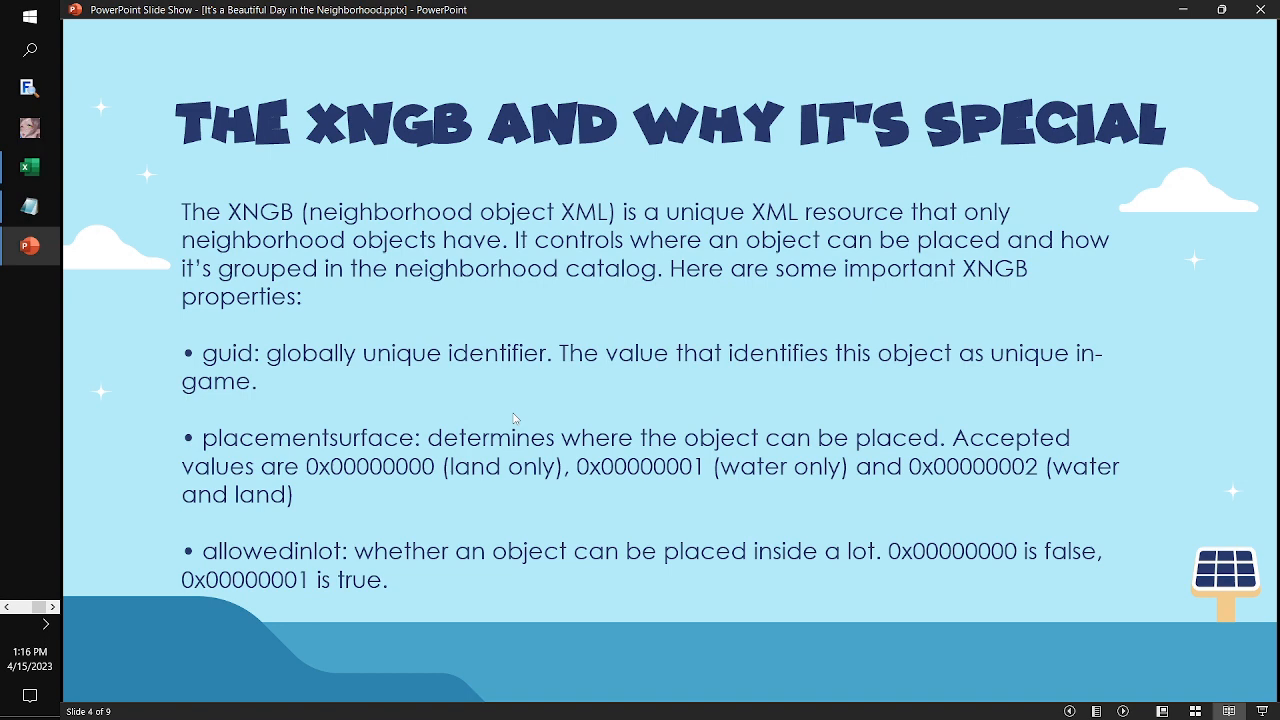
pyautogui.press('Right')
pyautogui.press('Right')
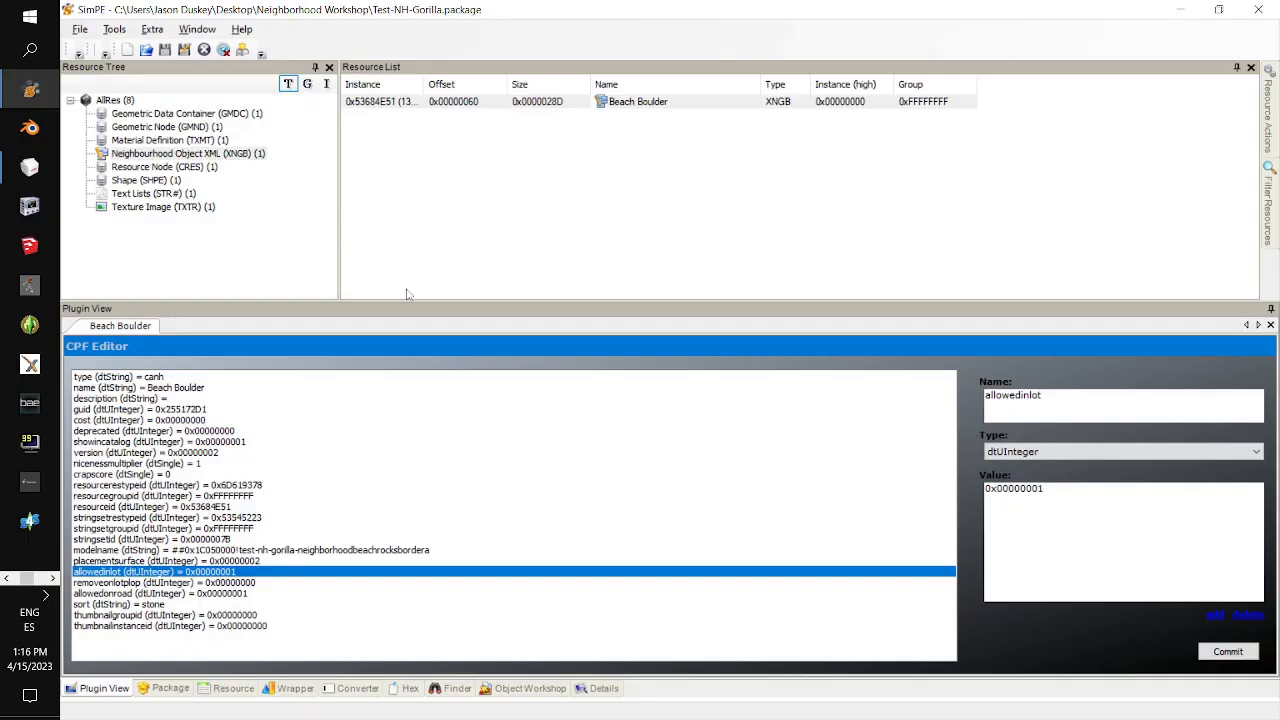
# Restart the Object Workshop, open crqtt_working_litup_template.package and clone it with the preset options and catalog text
pyautogui.click(505, 692)
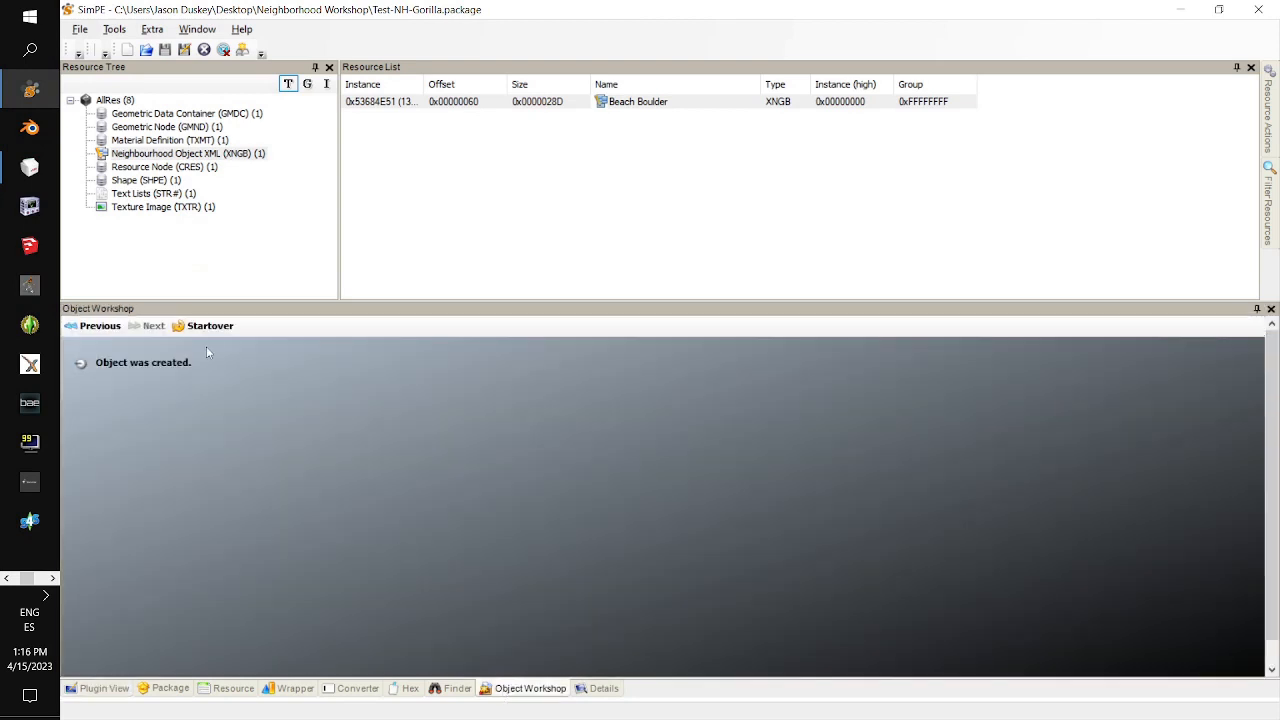
pyautogui.click(210, 326)
pyautogui.click(161, 467)
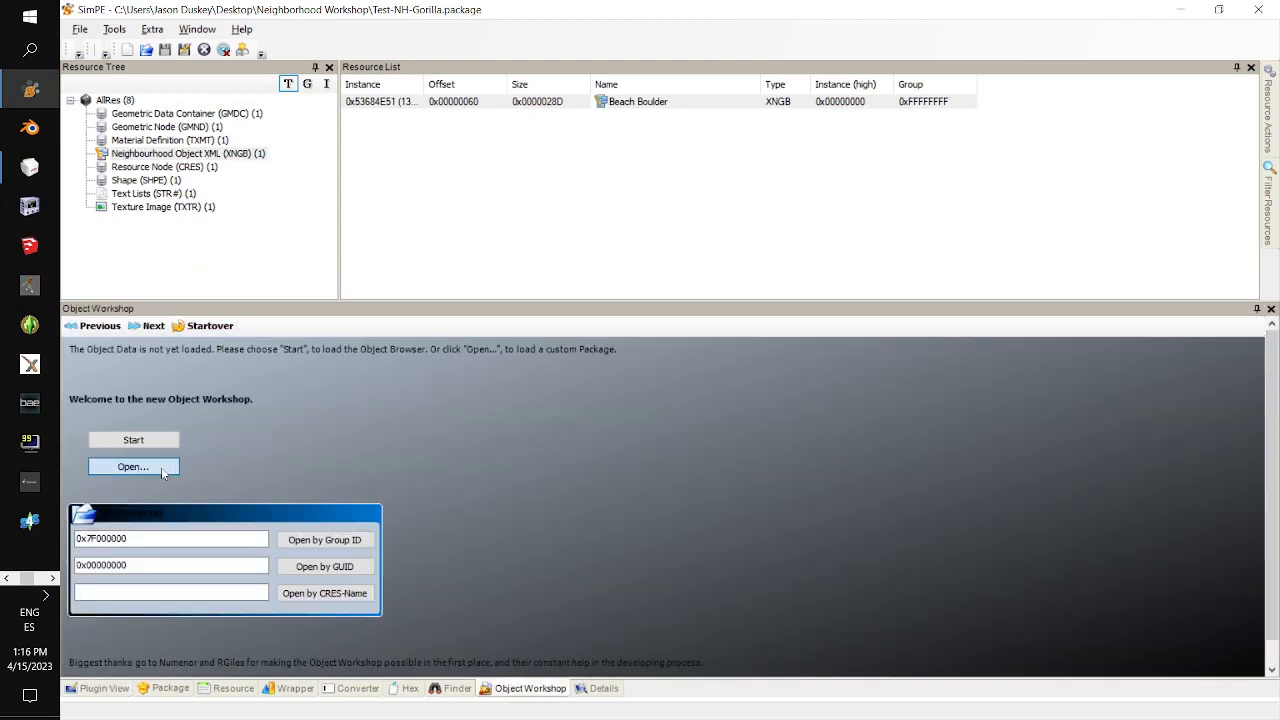
pyautogui.click(321, 174)
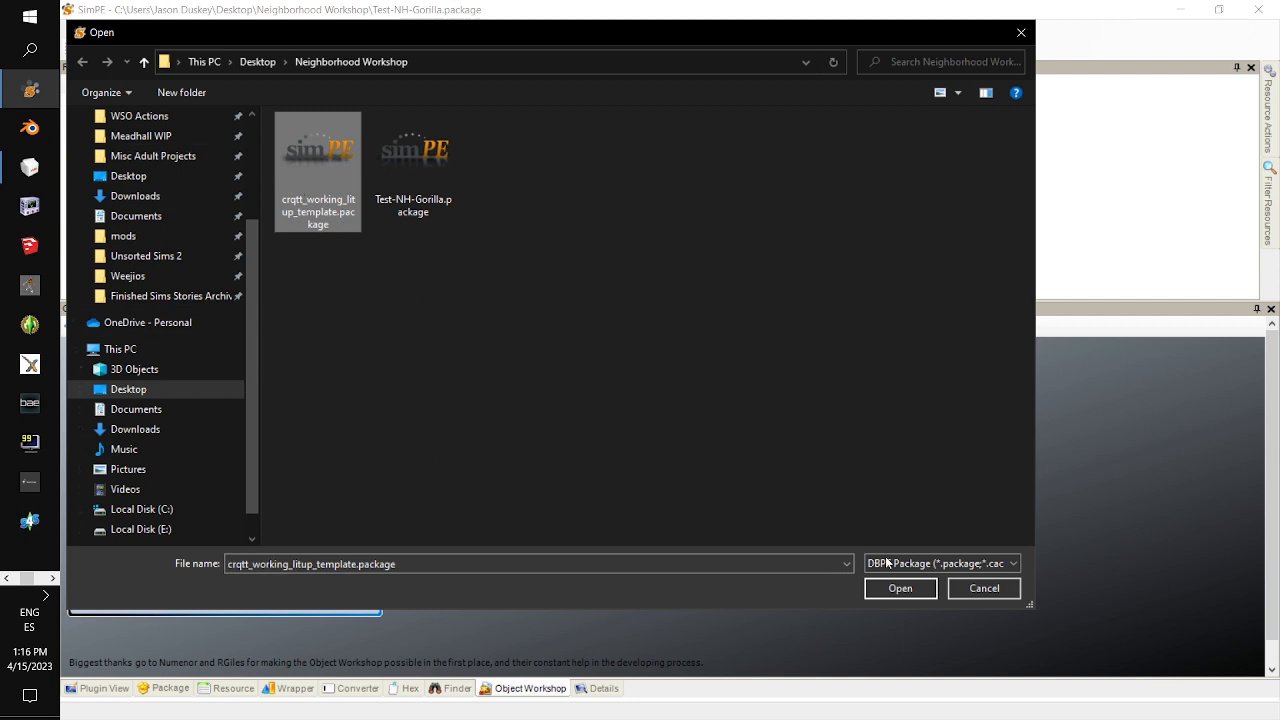
pyautogui.click(900, 588)
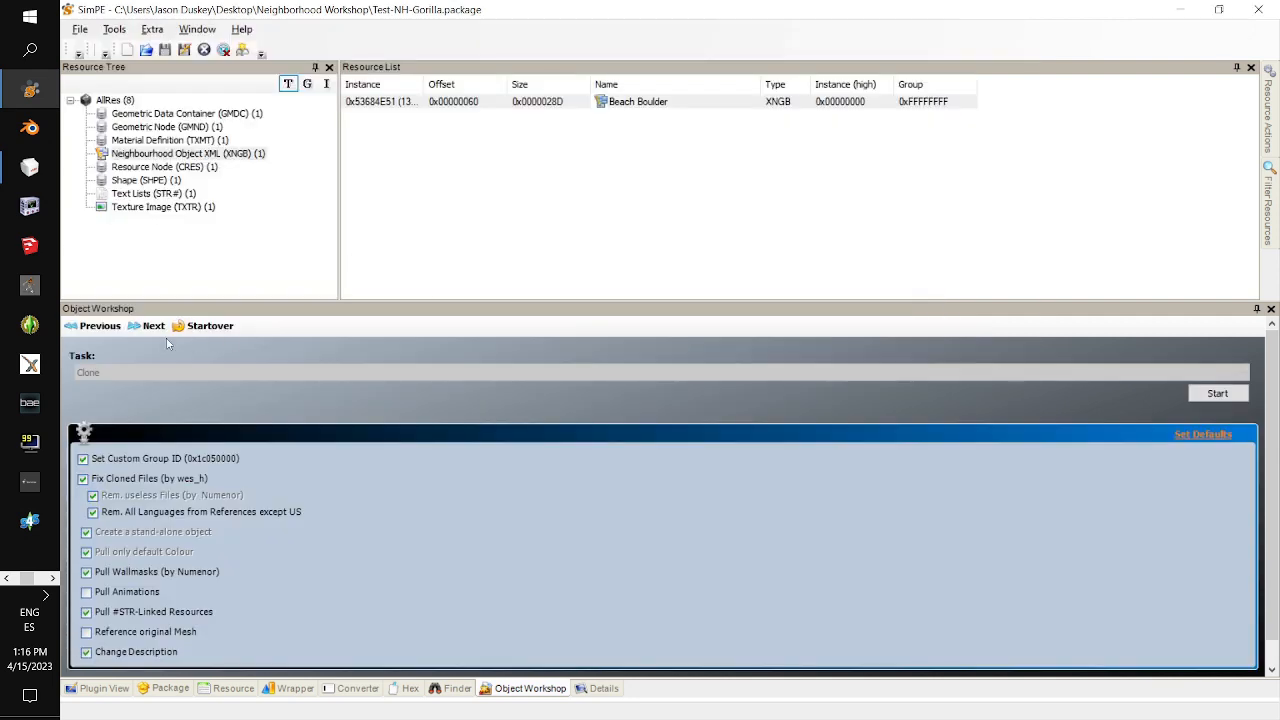
pyautogui.click(158, 328)
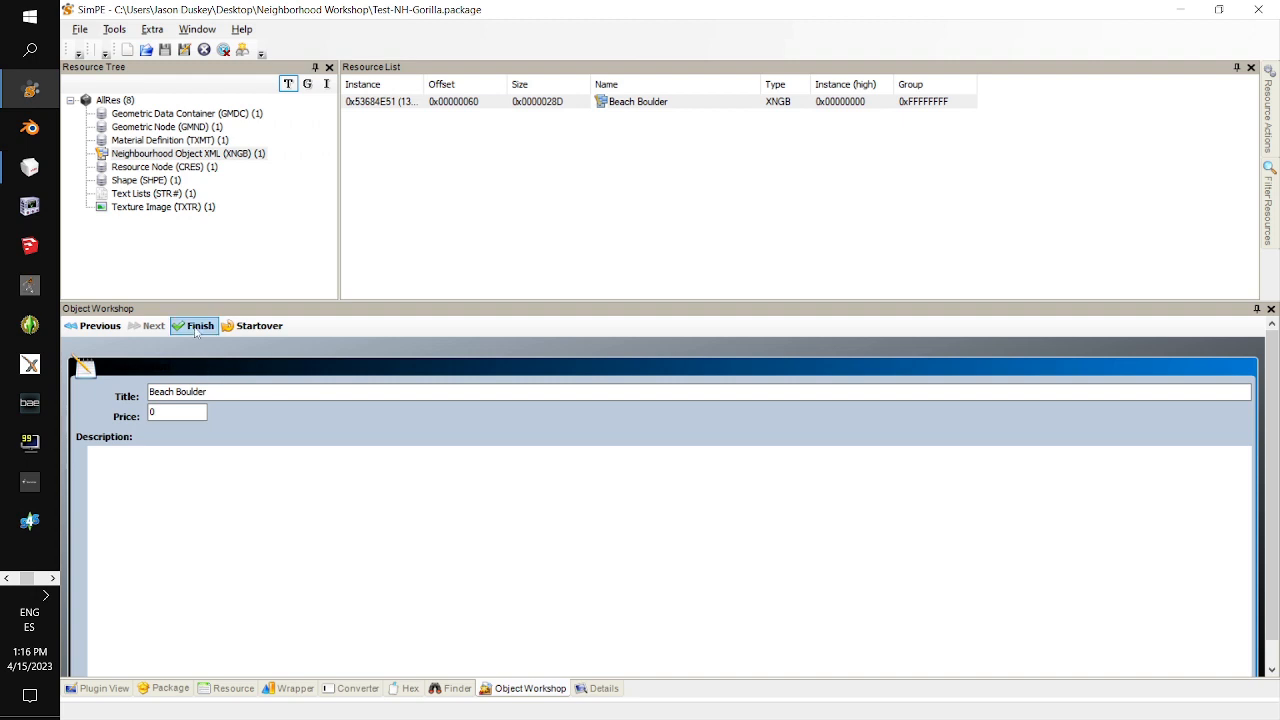
pyautogui.click(177, 327)
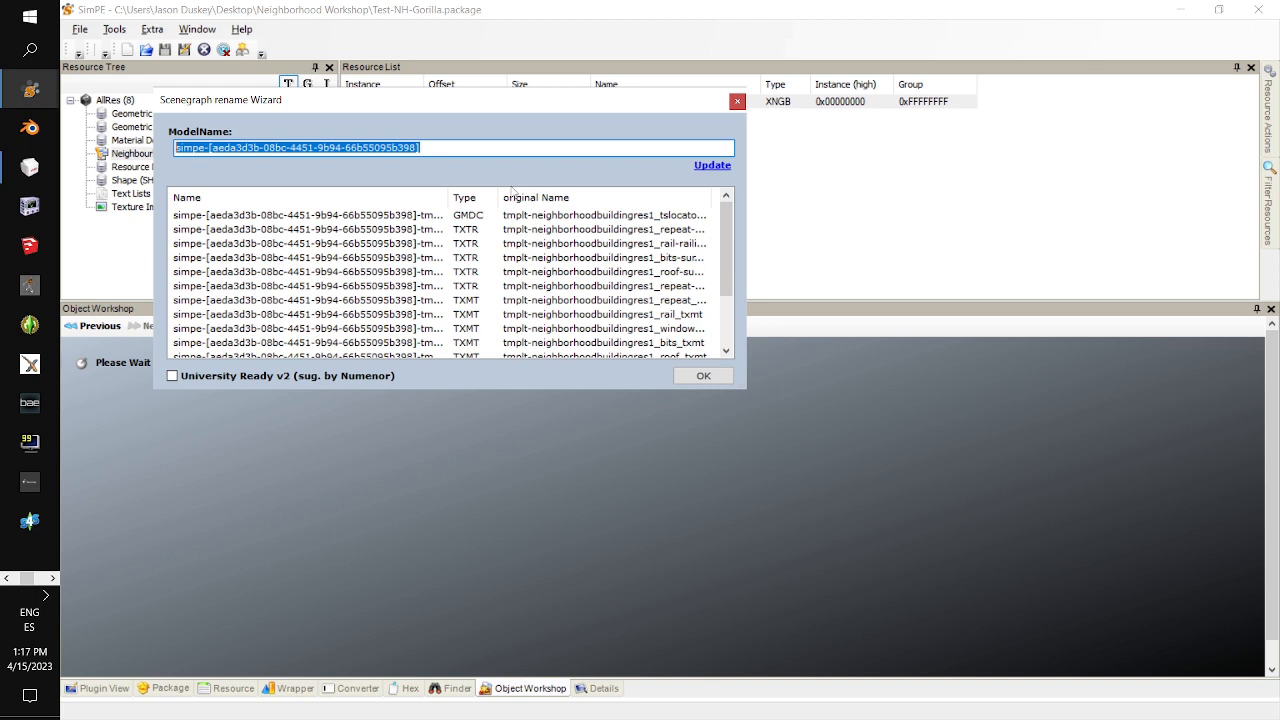
# Set the clone's model name to test-nh-moon, update the resource names and accept the renaming
pyautogui.write('T')
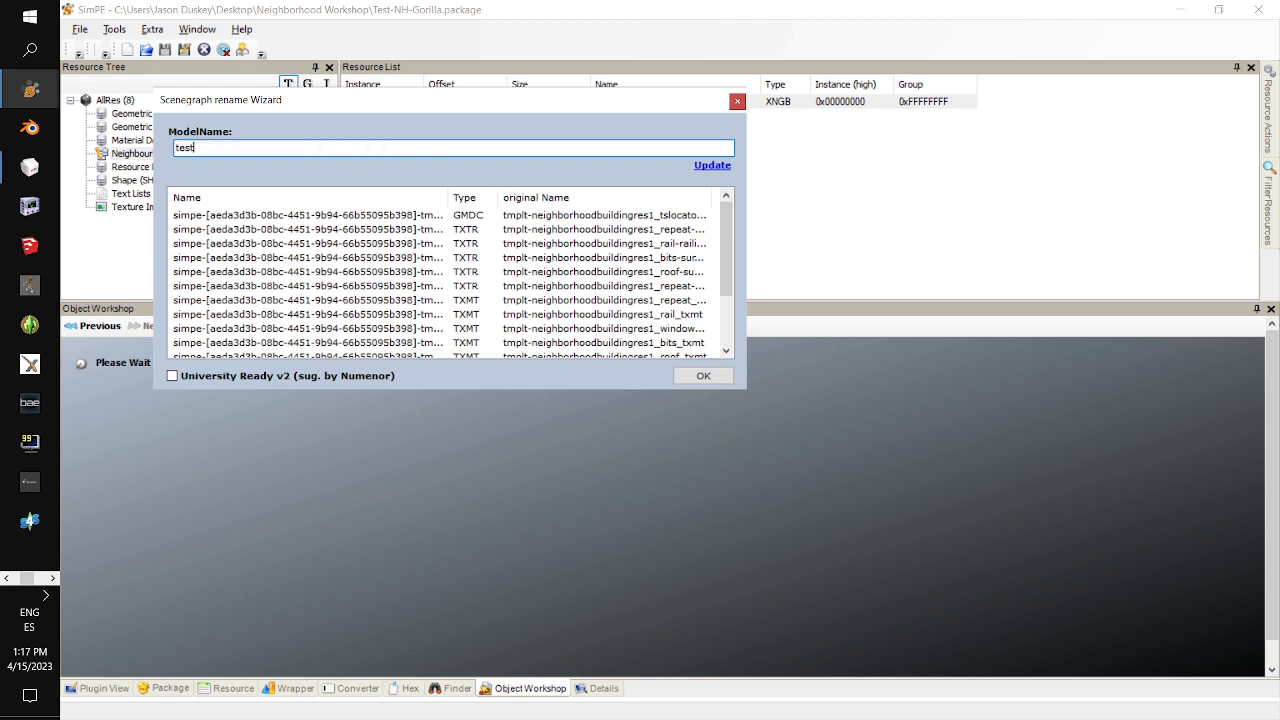
pyautogui.write('est-nh-moon')
pyautogui.click(714, 166)
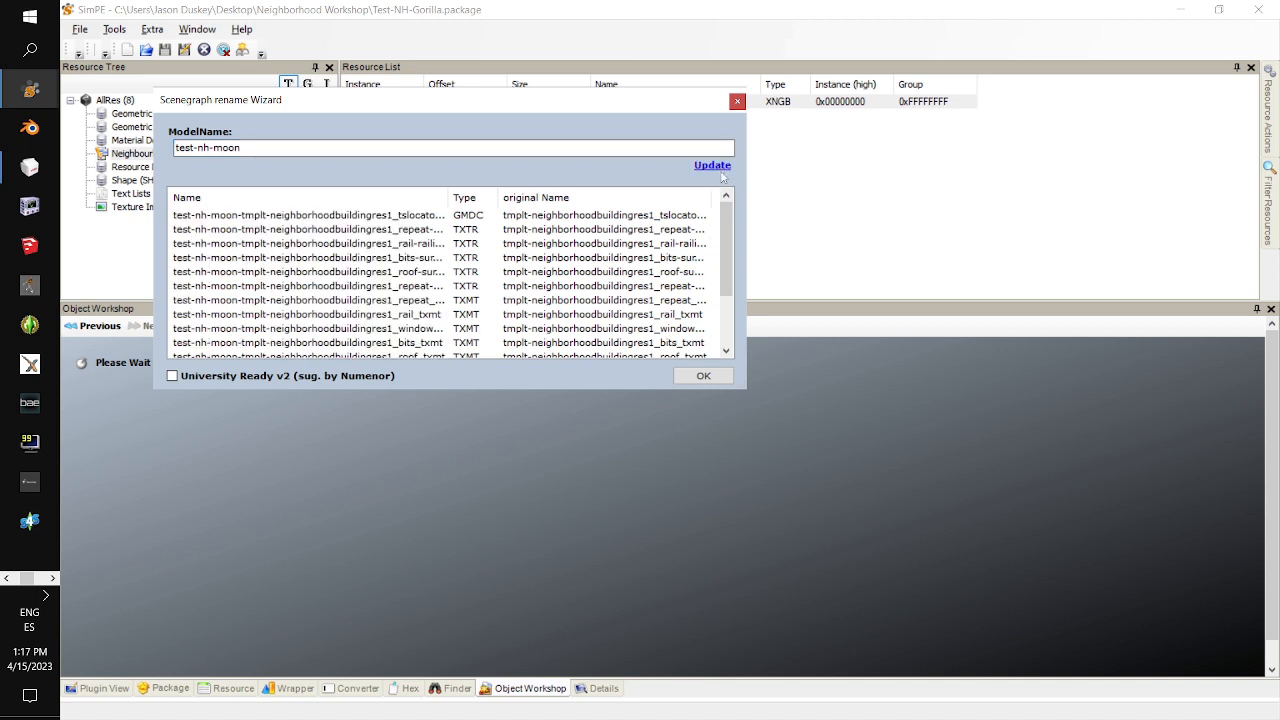
pyautogui.click(703, 376)
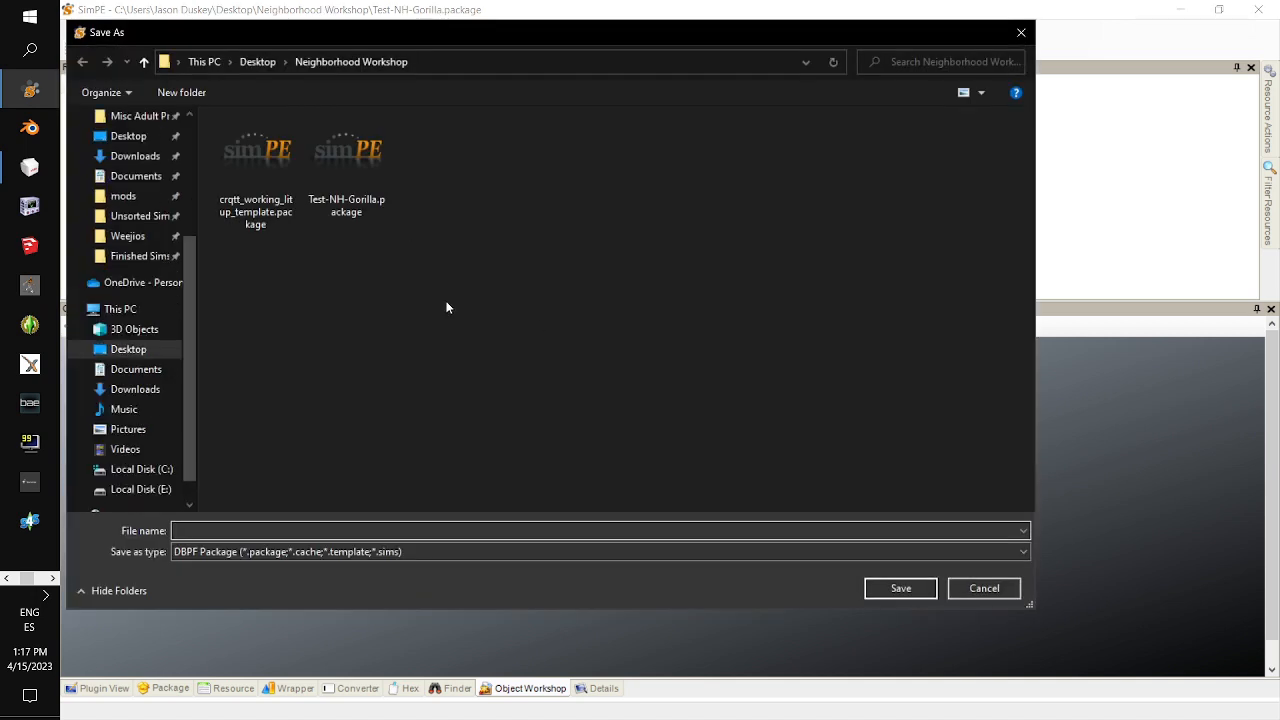
# Save the cloned package as Test-NH-Moon in the Neighborhood Workshop folder
pyautogui.click(365, 168)
pyautogui.click(300, 533)
pyautogui.moveTo(300, 534); pyautogui.dragTo(215, 537)
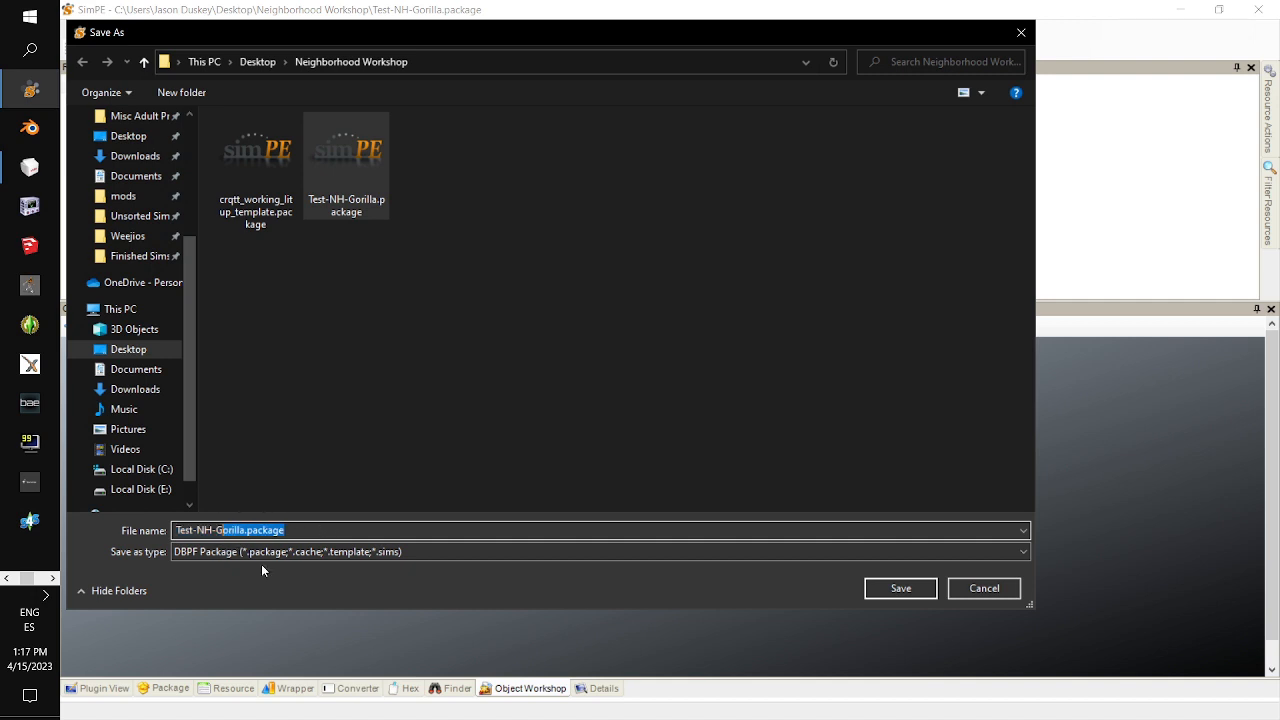
pyautogui.press('BackSpace')
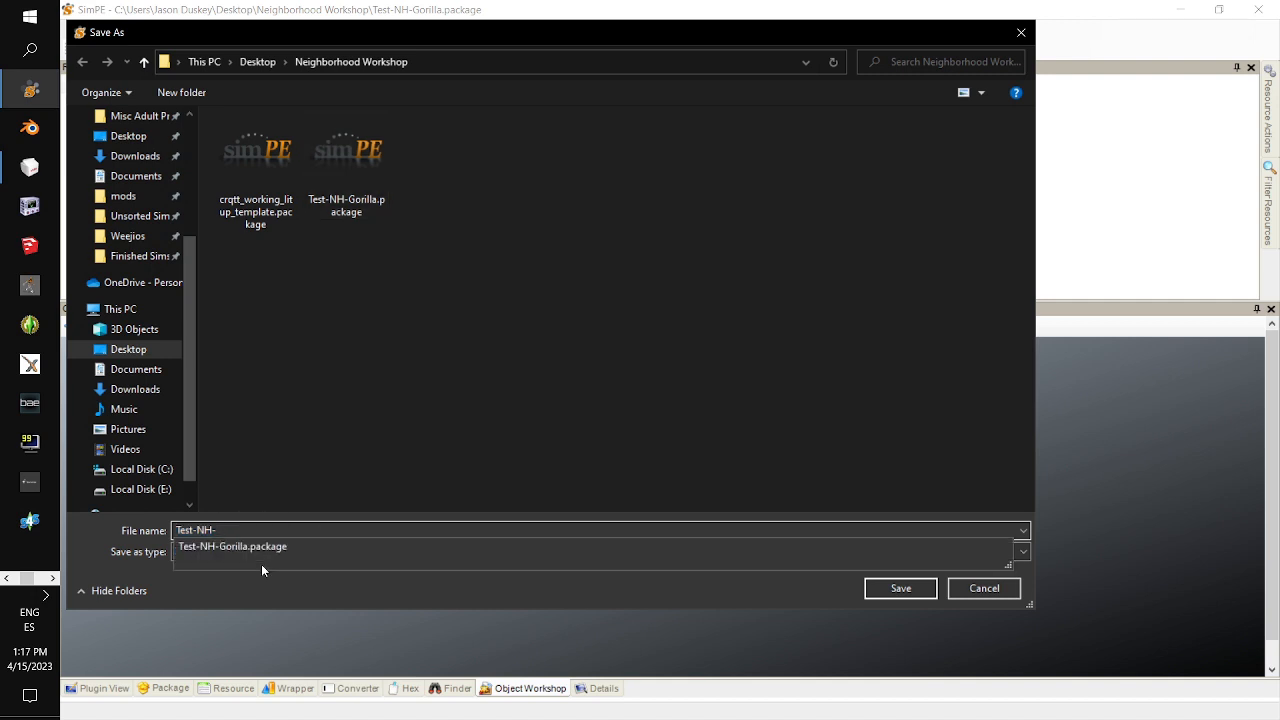
pyautogui.write('Moon')
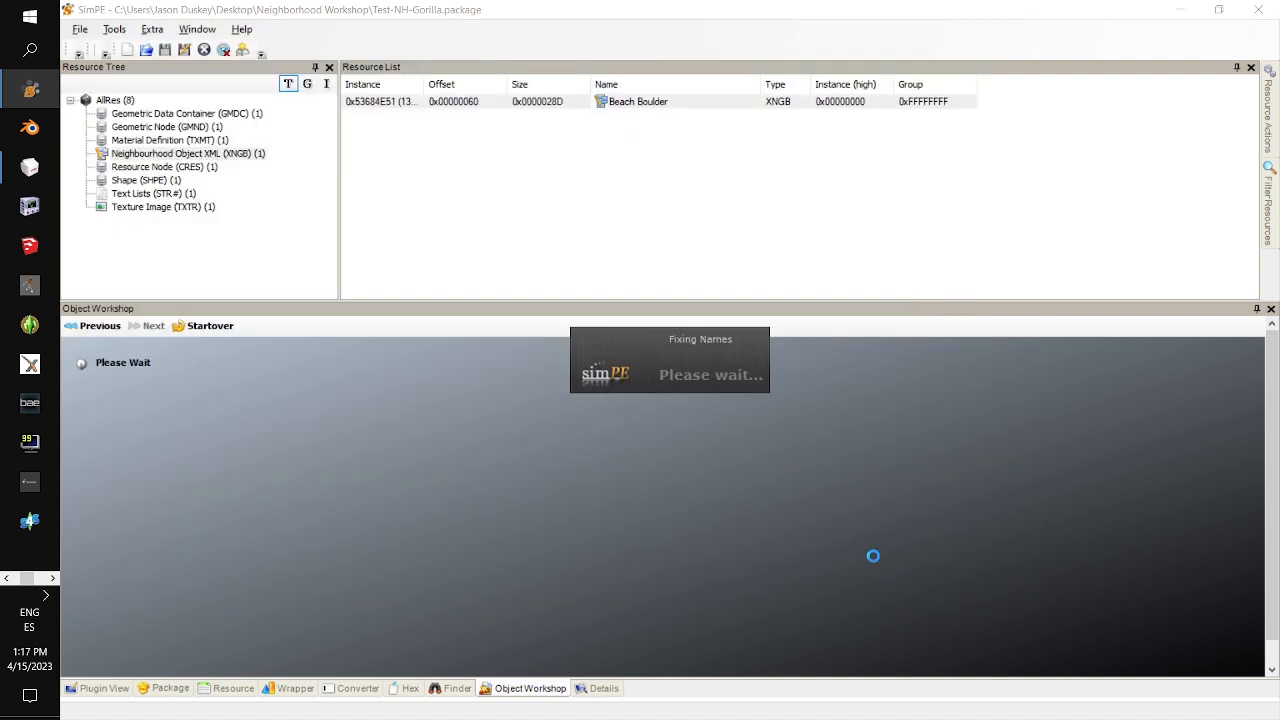
pyautogui.click(900, 588)
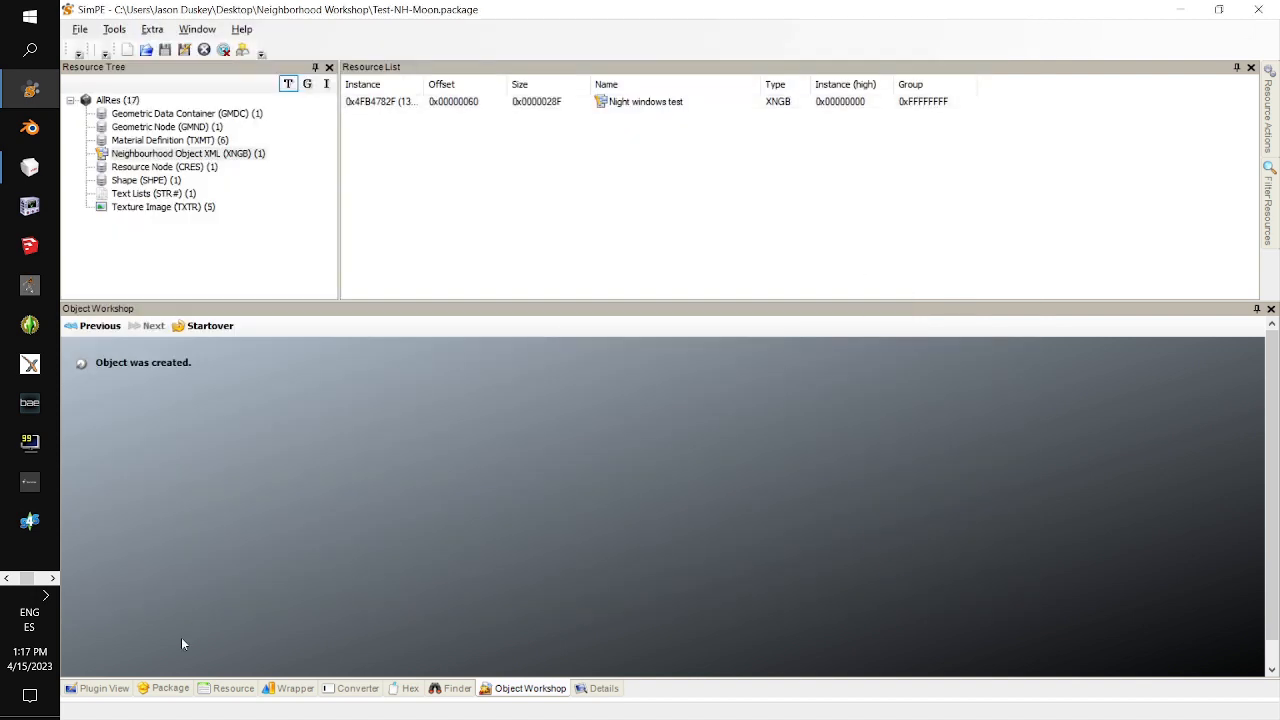
# Open the moon package's Geometric Data Container and look through its mesh groups, including the roof, day and night window groups
pyautogui.click(101, 689)
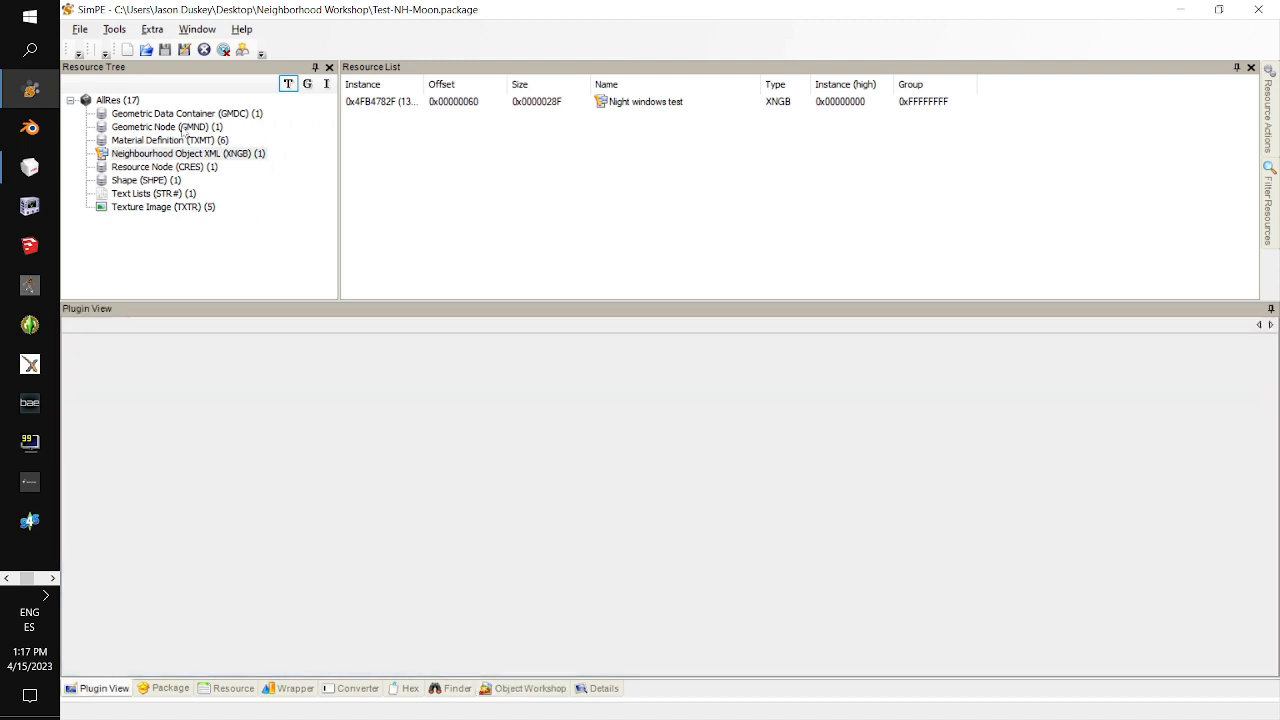
pyautogui.click(185, 114)
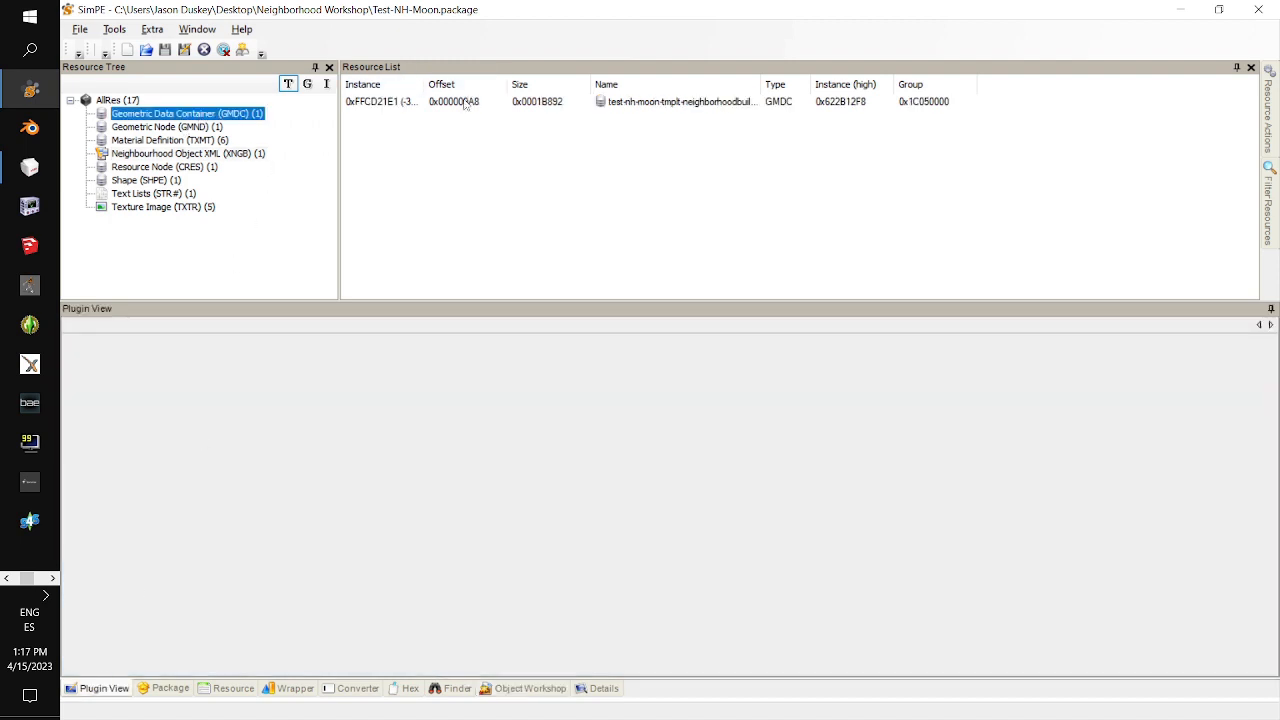
pyautogui.click(465, 102)
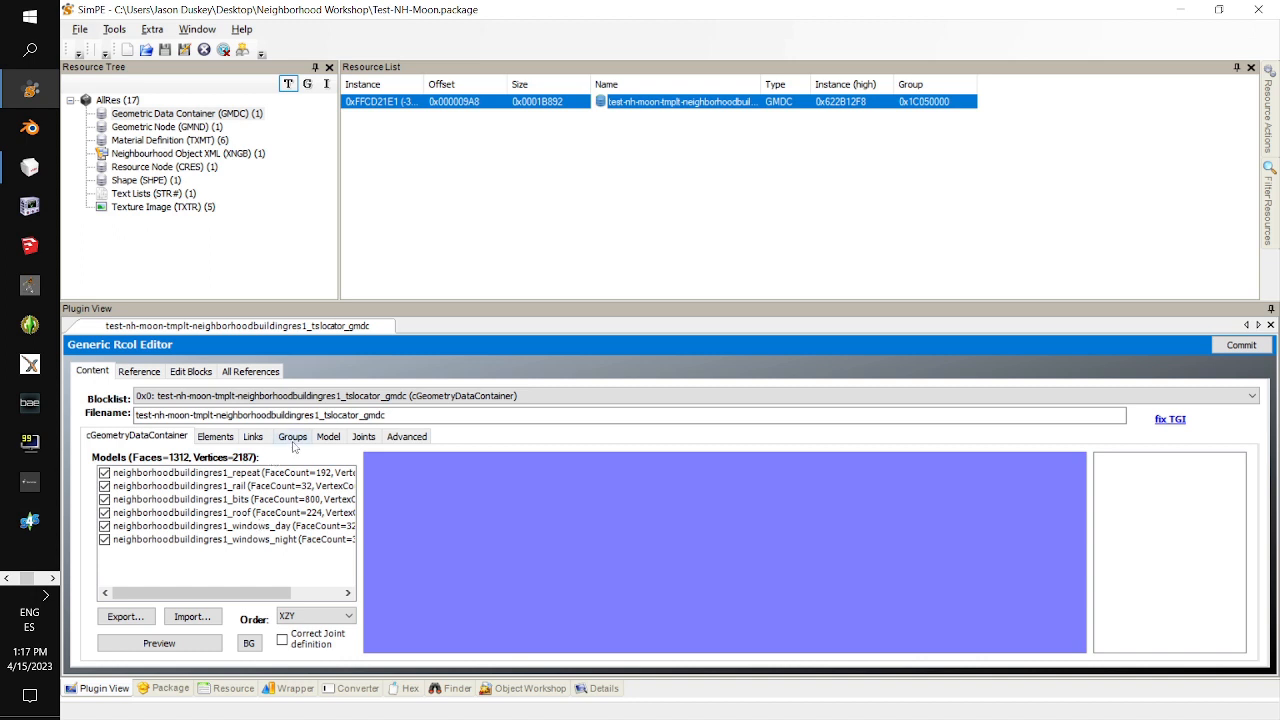
pyautogui.click(293, 437)
pyautogui.click(327, 483)
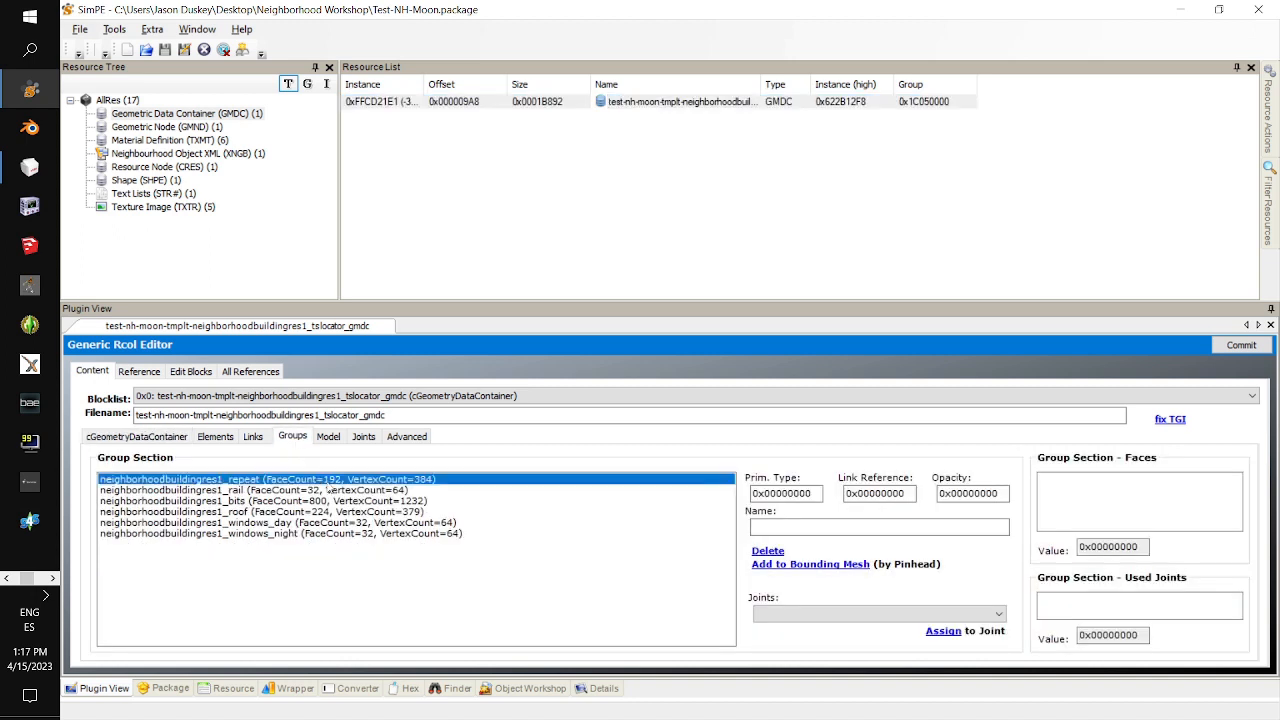
pyautogui.click(305, 491)
pyautogui.click(307, 512)
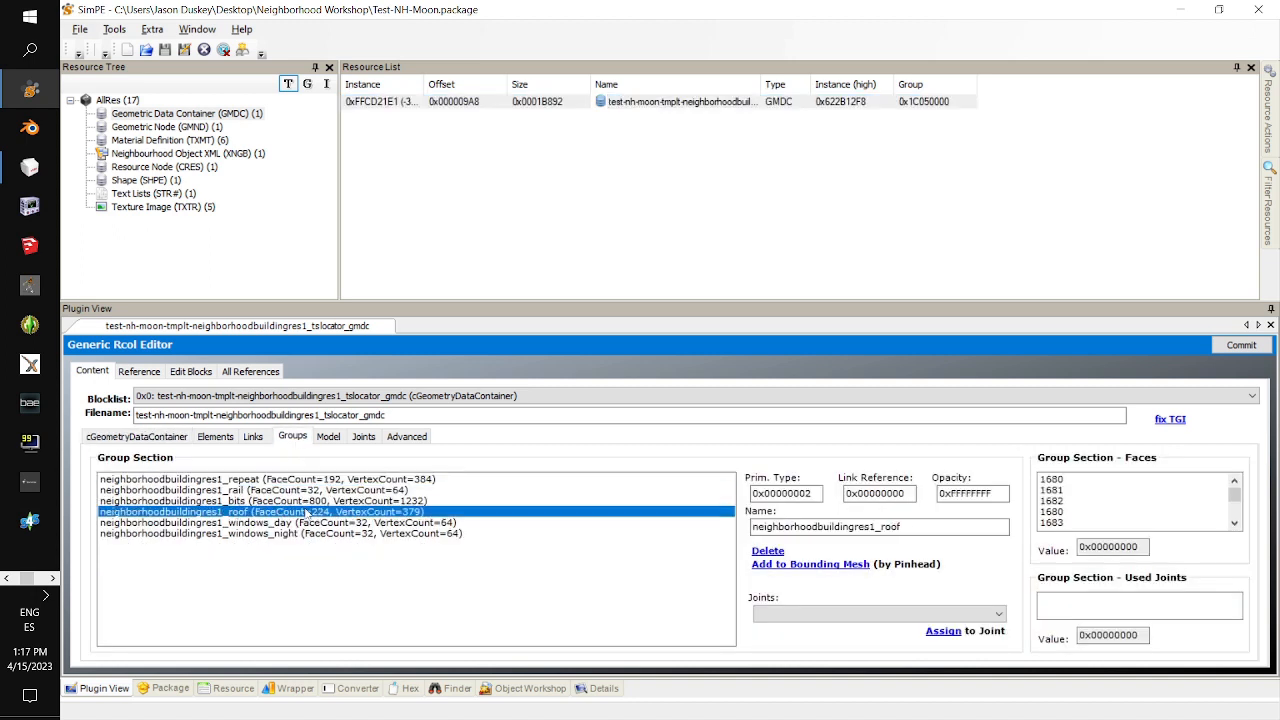
pyautogui.click(306, 523)
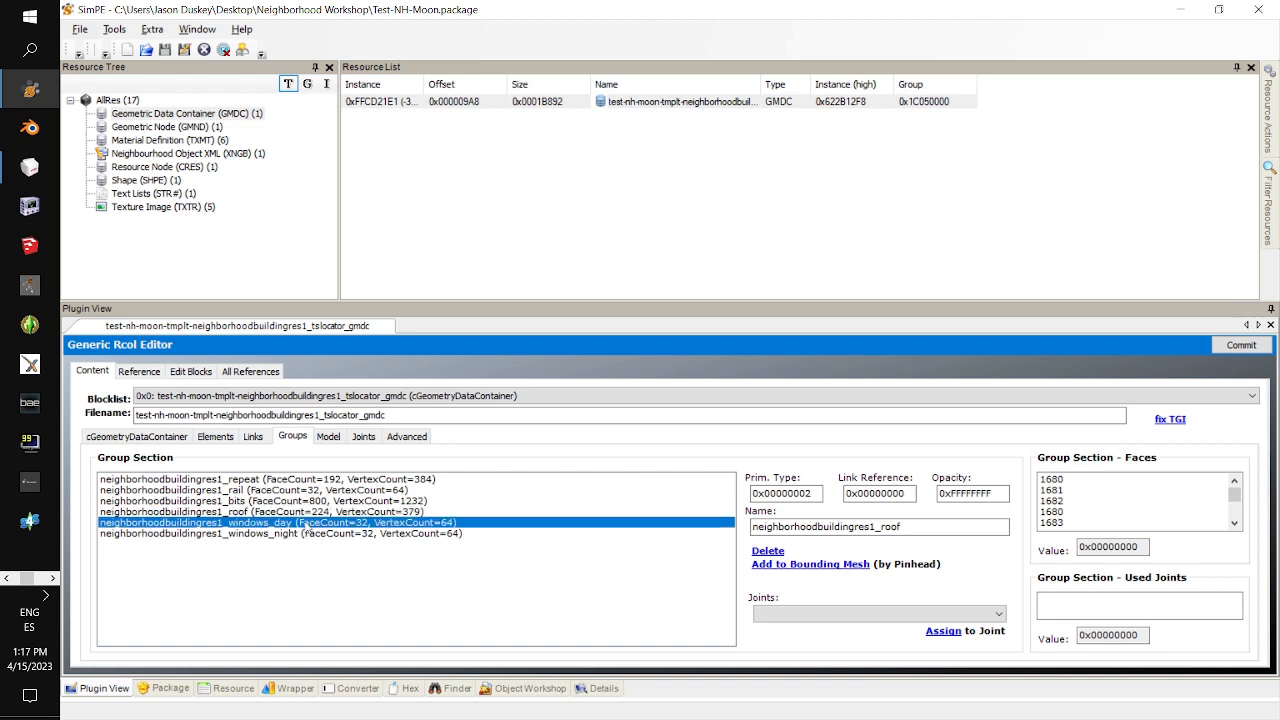
pyautogui.click(313, 536)
pyautogui.click(311, 512)
# Delete the repeat, rail, bits and roof mesh groups, keeping only the windows_day and windows_night groups
pyautogui.click(310, 481)
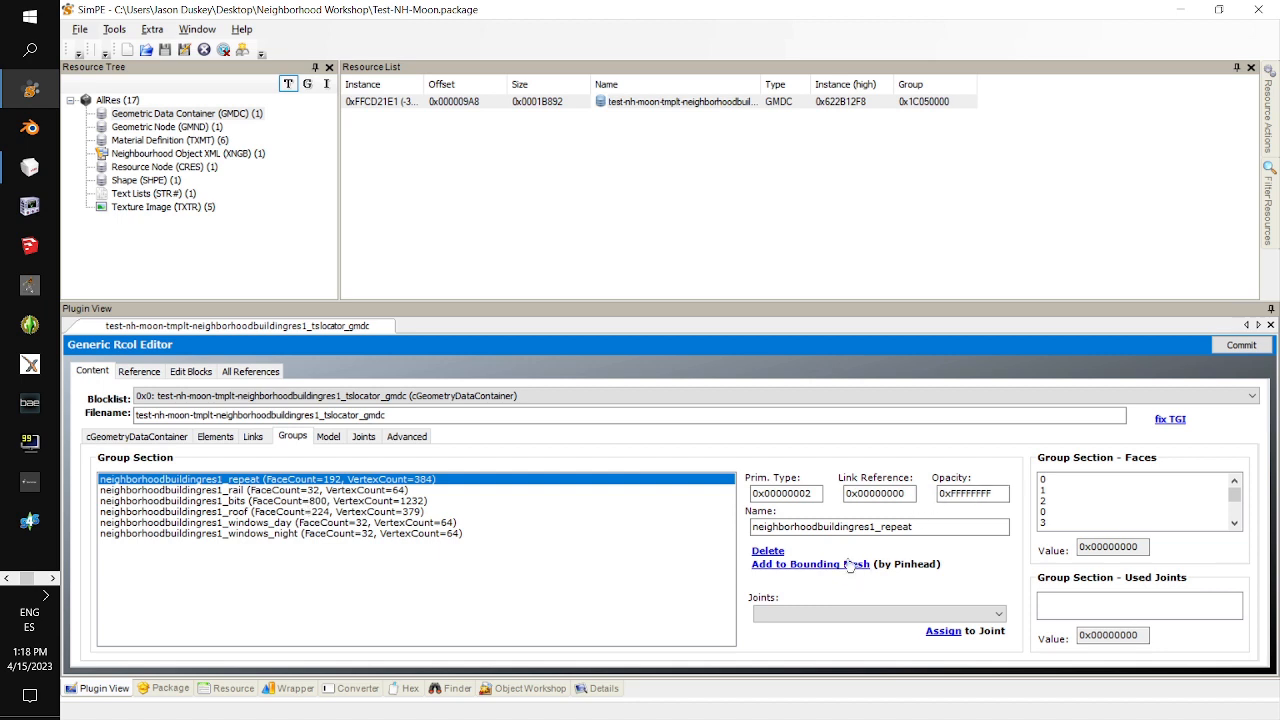
pyautogui.click(767, 551)
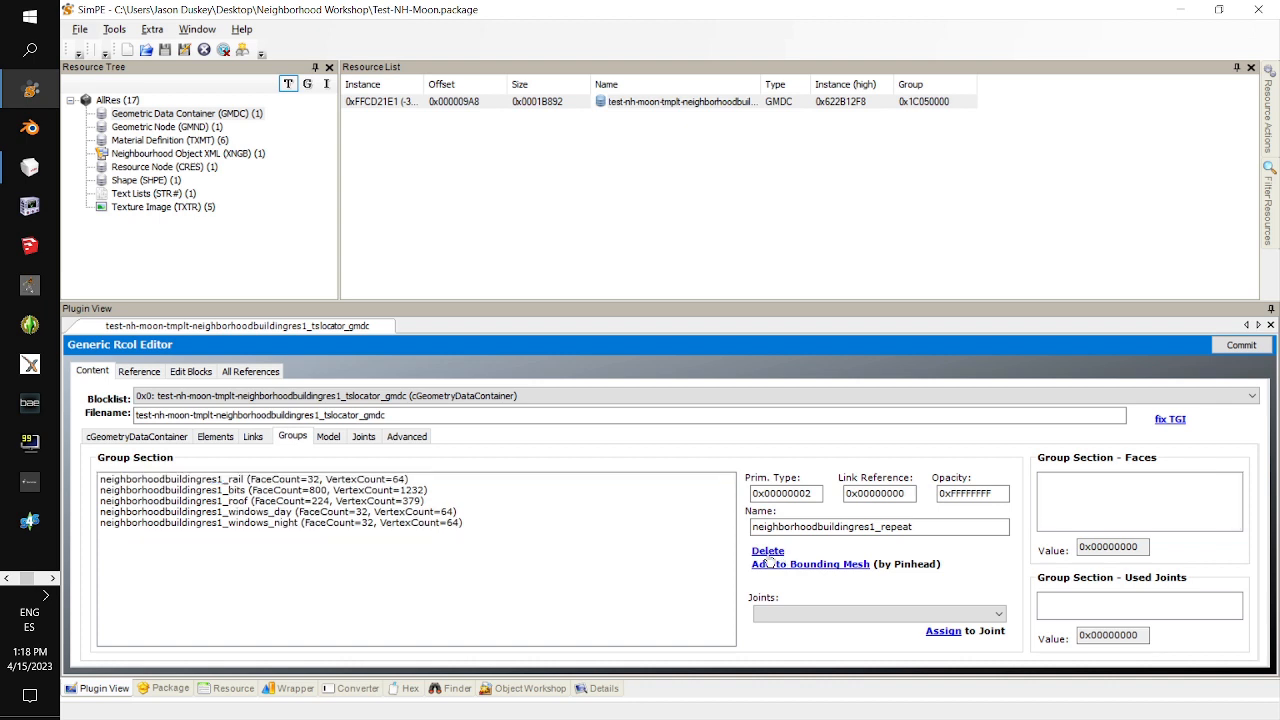
pyautogui.click(350, 480)
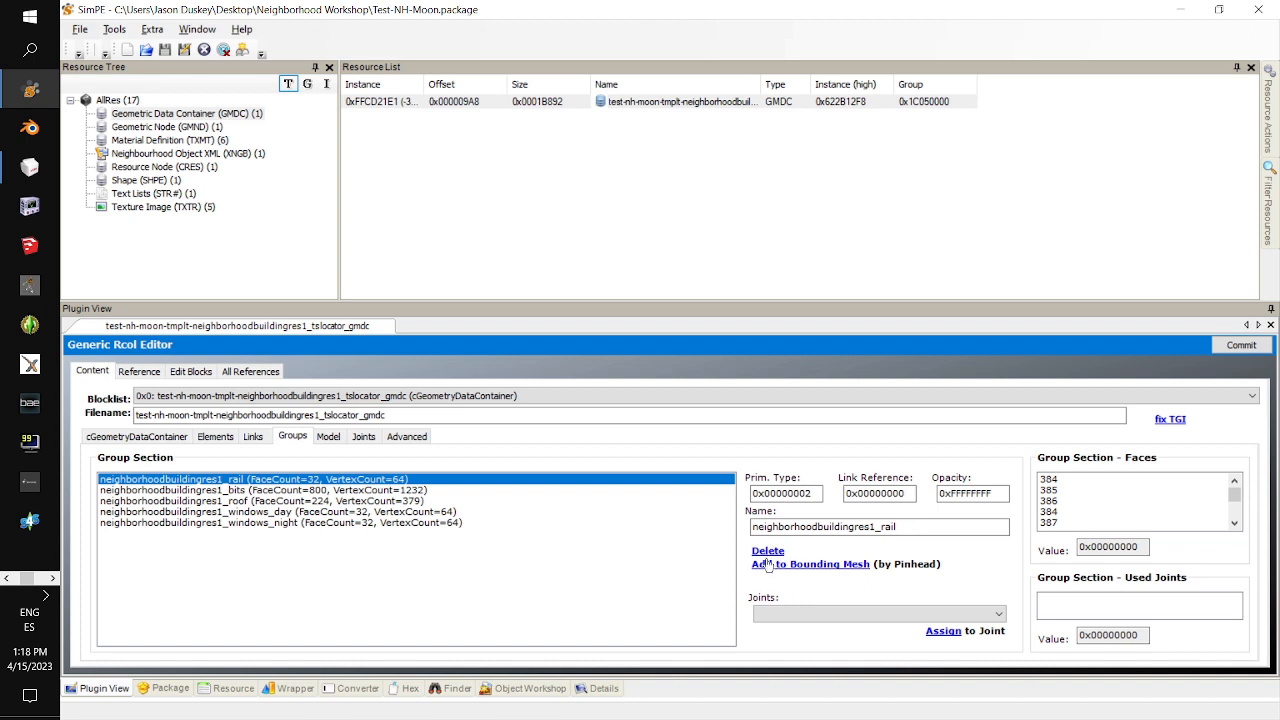
pyautogui.click(767, 551)
pyautogui.click(421, 480)
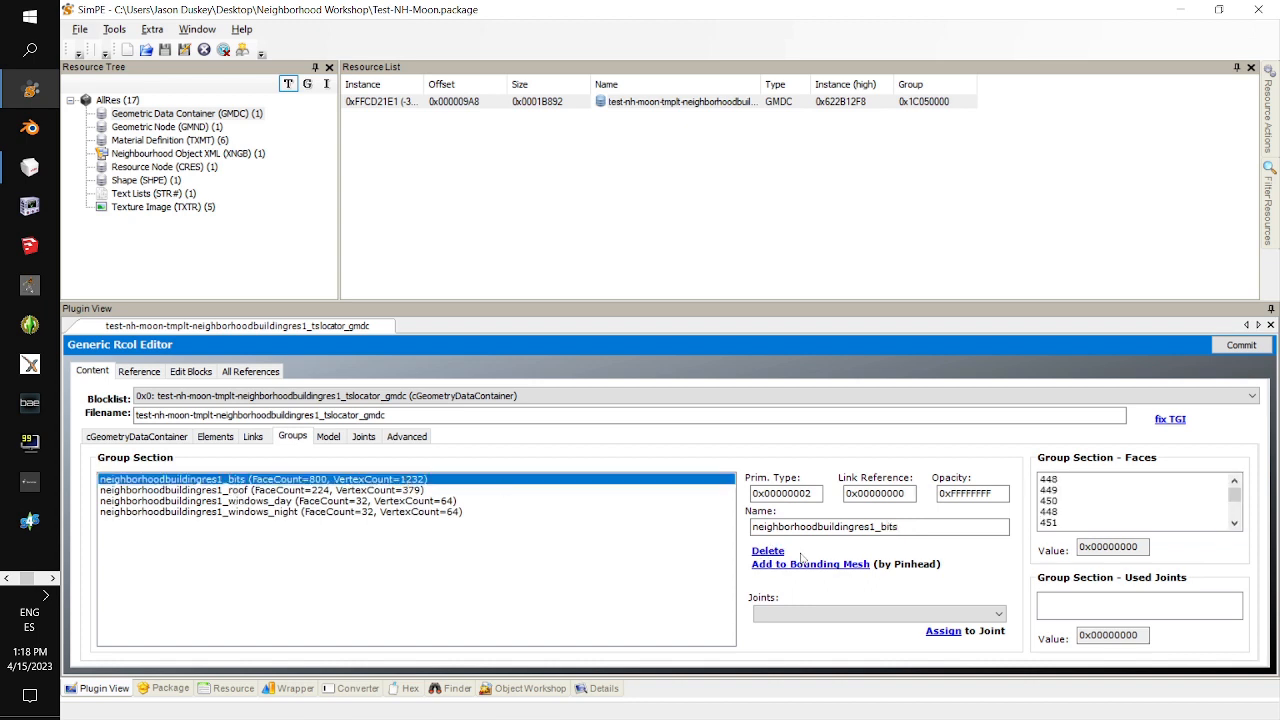
pyautogui.click(770, 551)
pyautogui.click(408, 480)
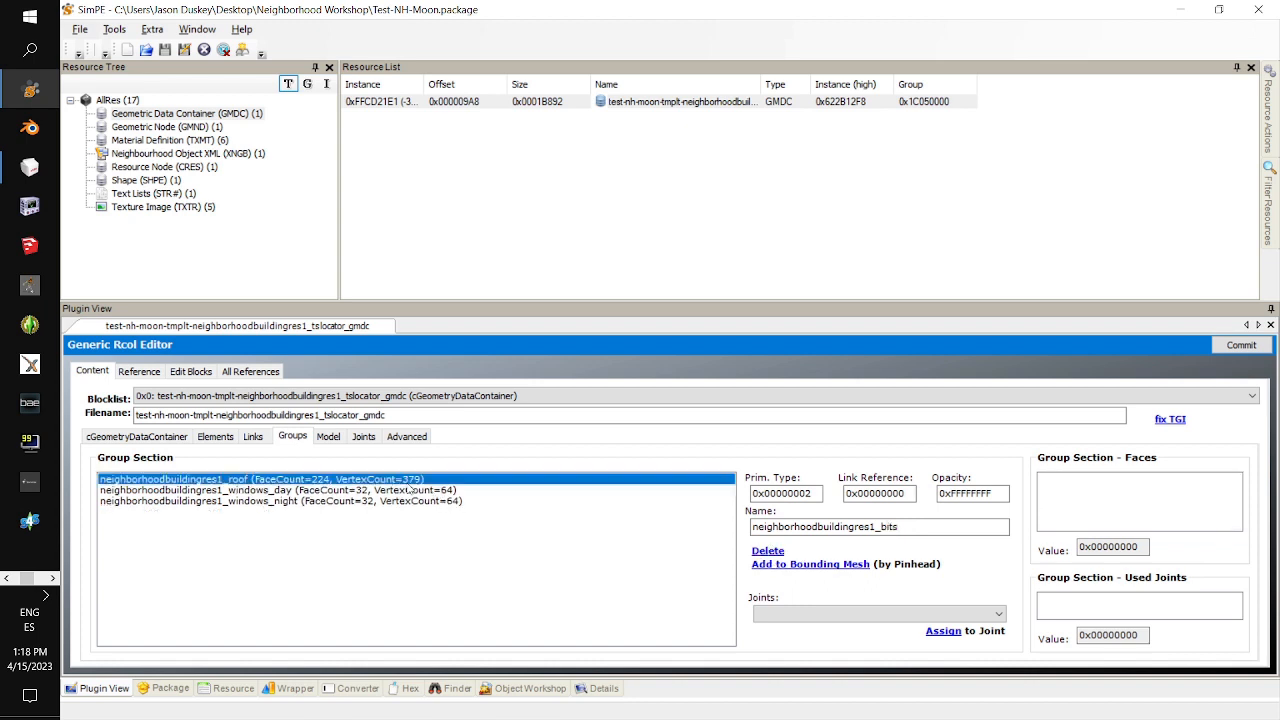
pyautogui.click(768, 551)
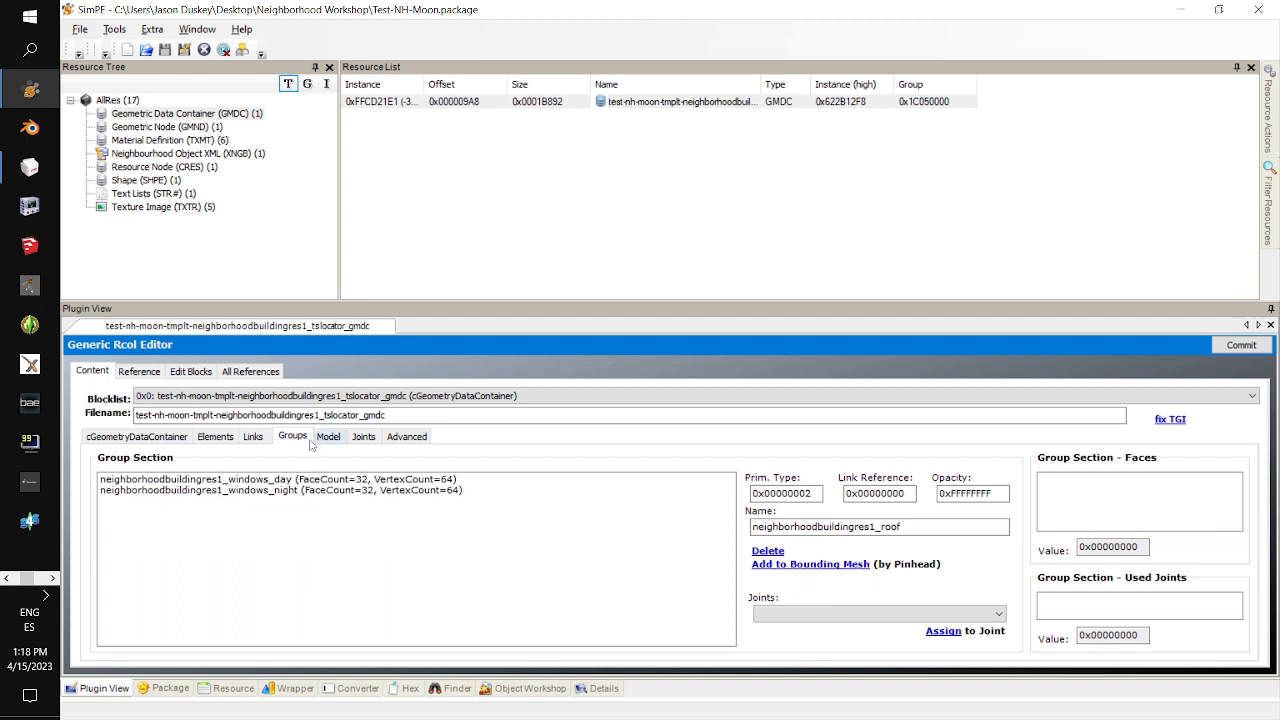
# Import The Moon.obj with the Replace action, targeting the neighborhoodbuildingres1_windows_day group
pyautogui.click(150, 440)
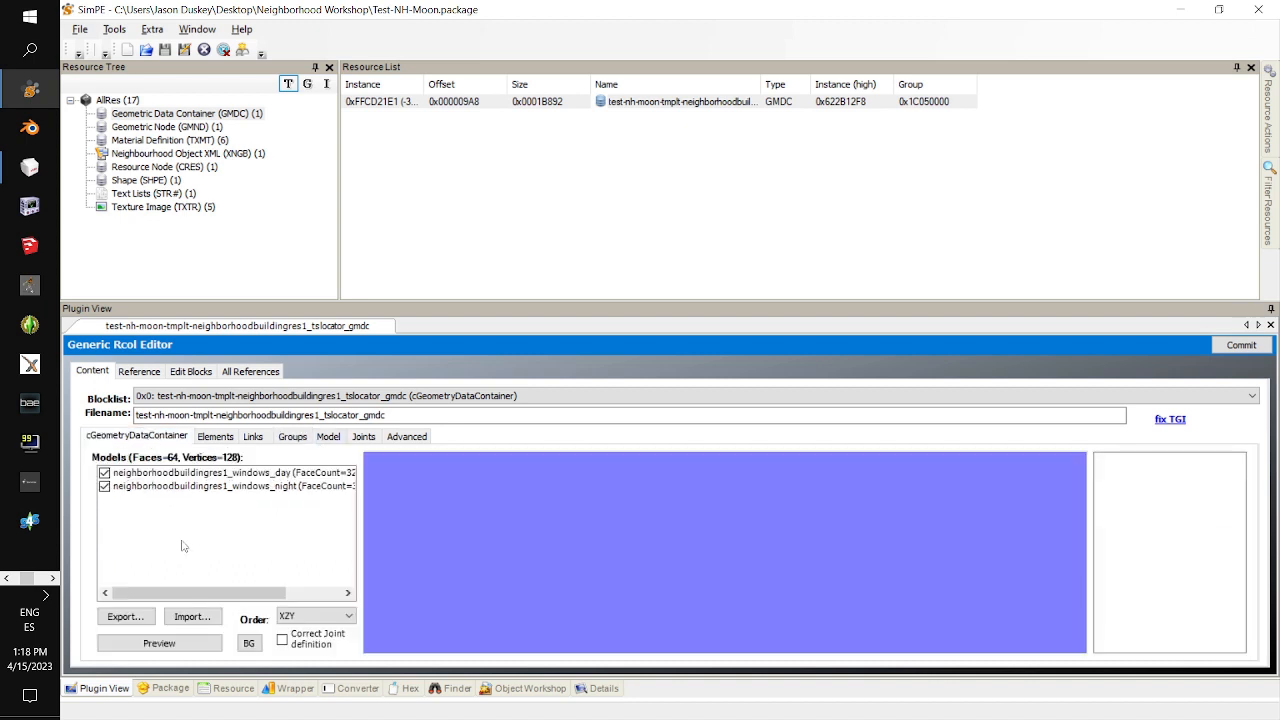
pyautogui.click(190, 621)
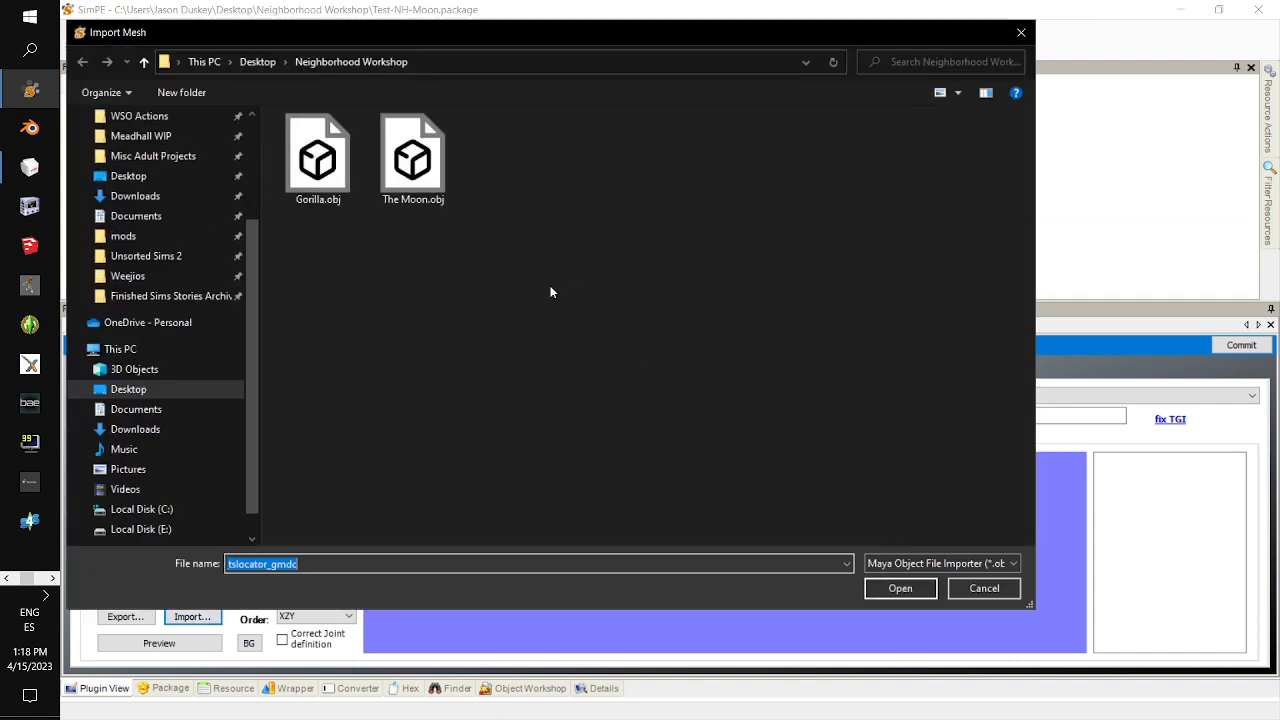
pyautogui.click(433, 162)
pyautogui.doubleClick(435, 163)
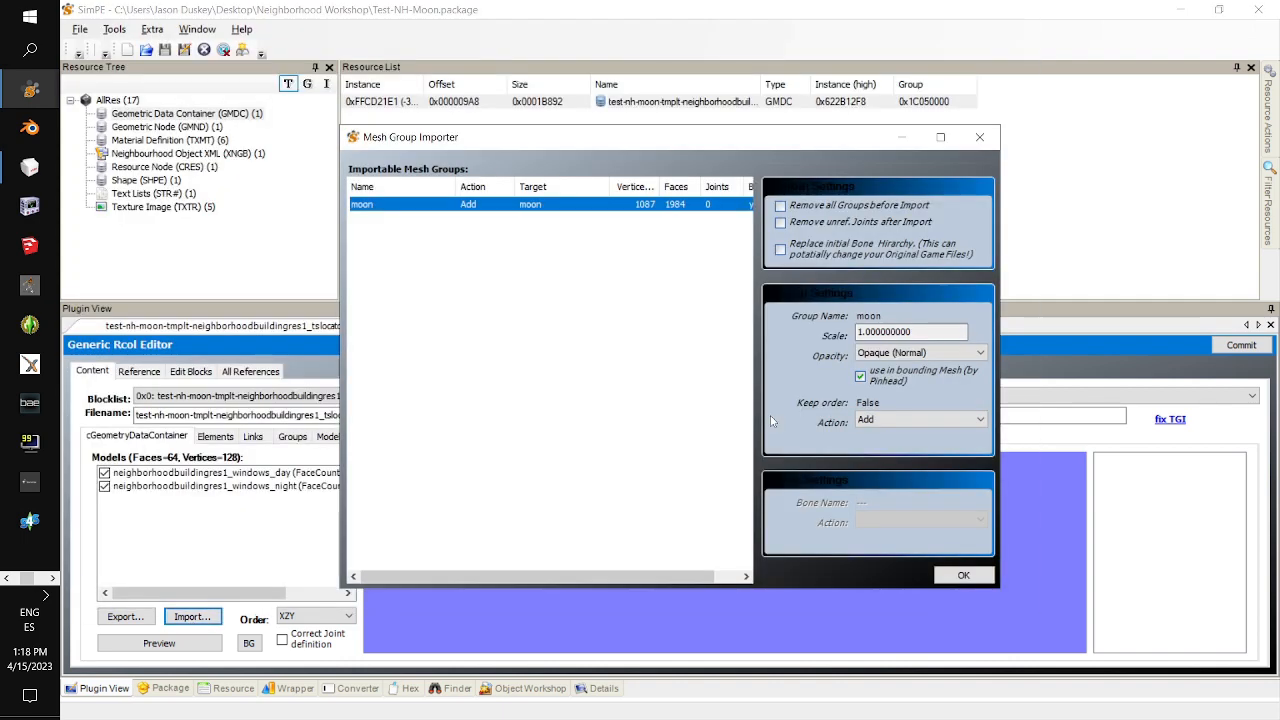
pyautogui.click(888, 420)
pyautogui.click(896, 447)
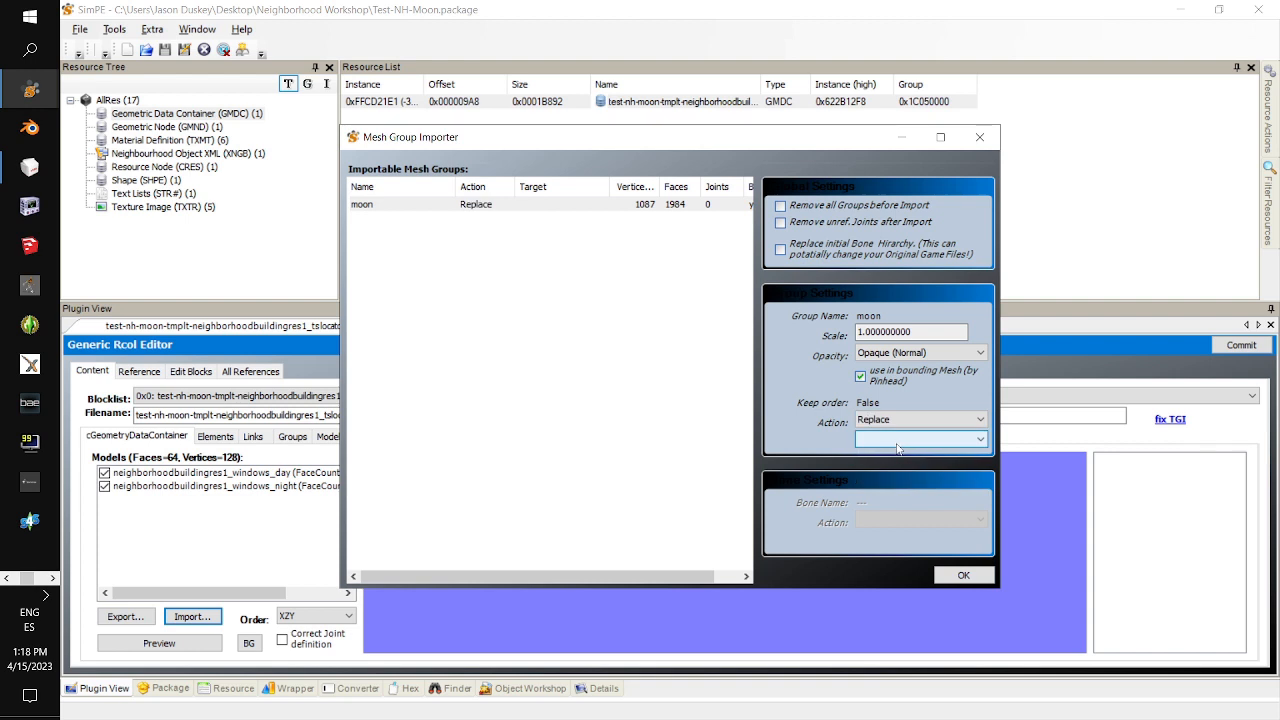
pyautogui.click(898, 440)
pyautogui.click(897, 455)
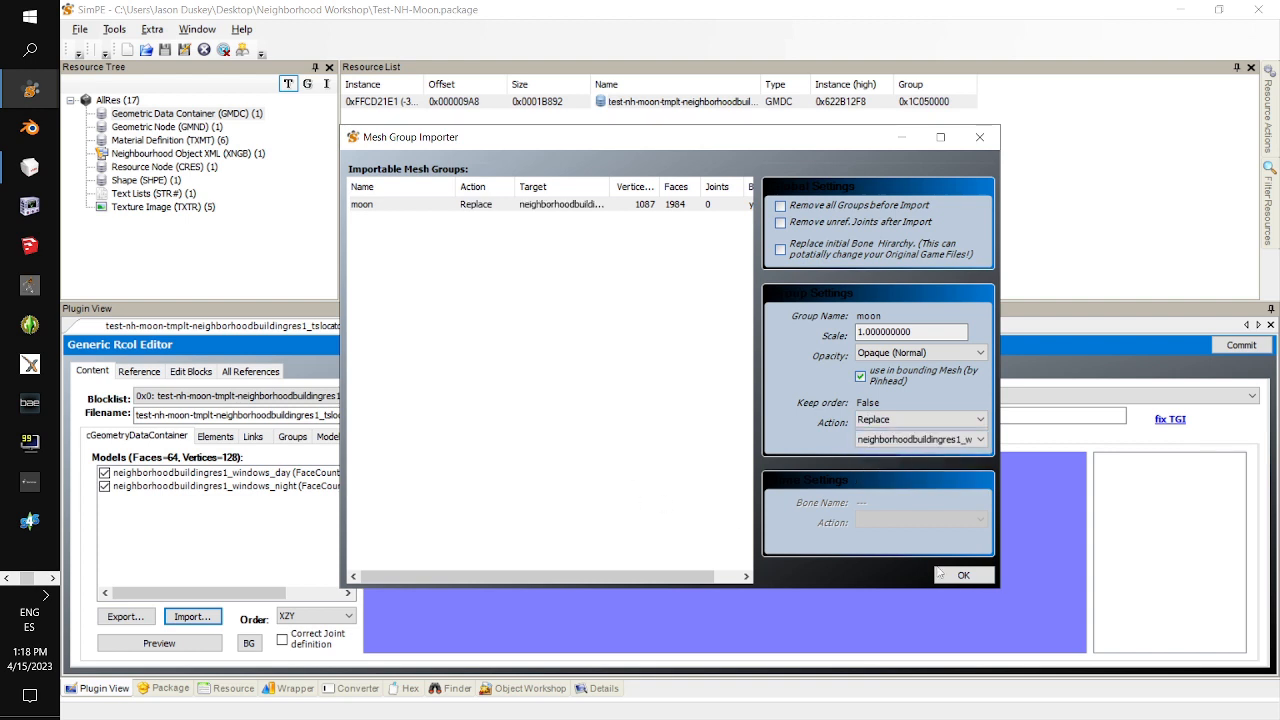
pyautogui.click(976, 577)
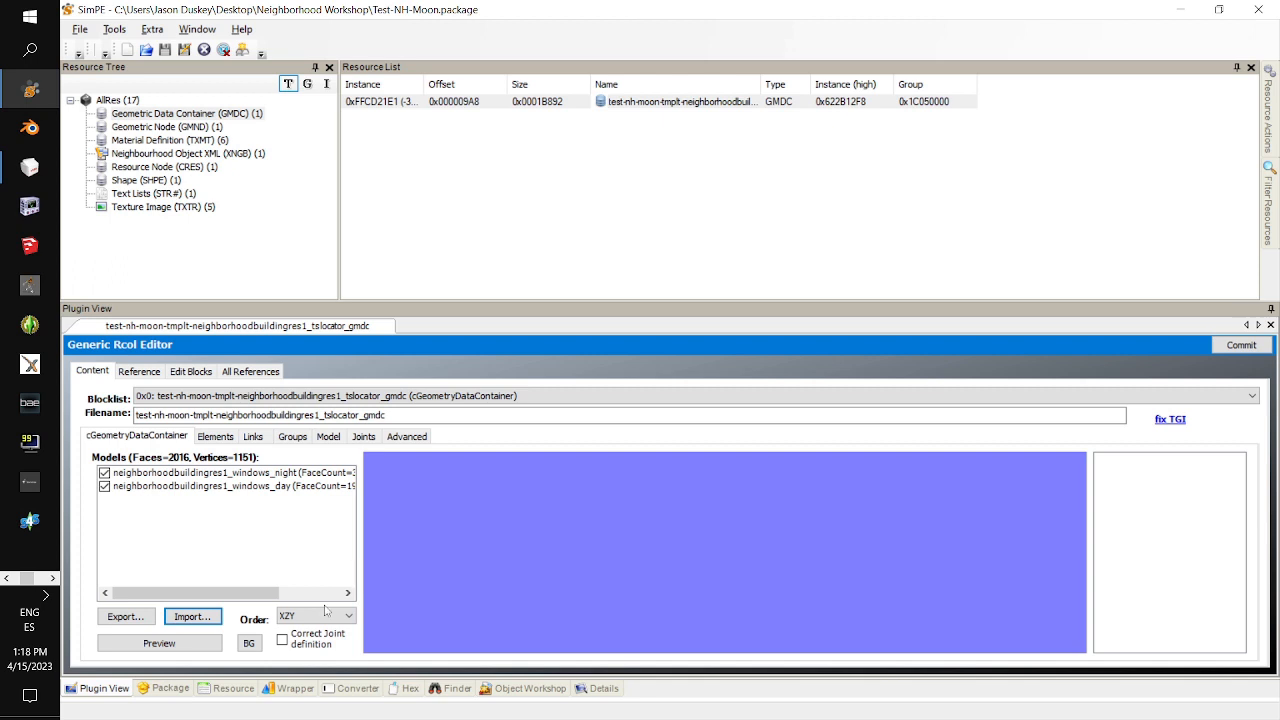
# Import The Moon.obj a second time with the Replace action, targeting the neighborhoodbuildingres1_windows_night group
pyautogui.moveTo(254, 593); pyautogui.dragTo(170, 593)
pyautogui.click(192, 616)
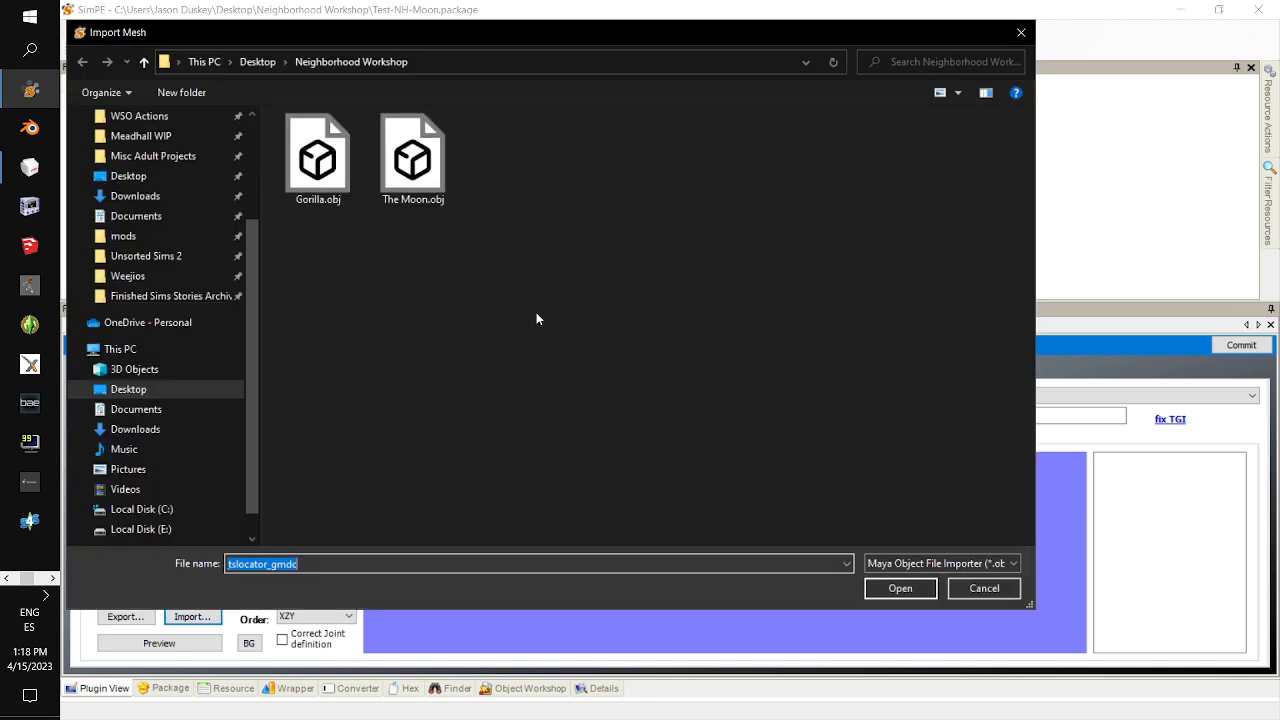
pyautogui.doubleClick(405, 190)
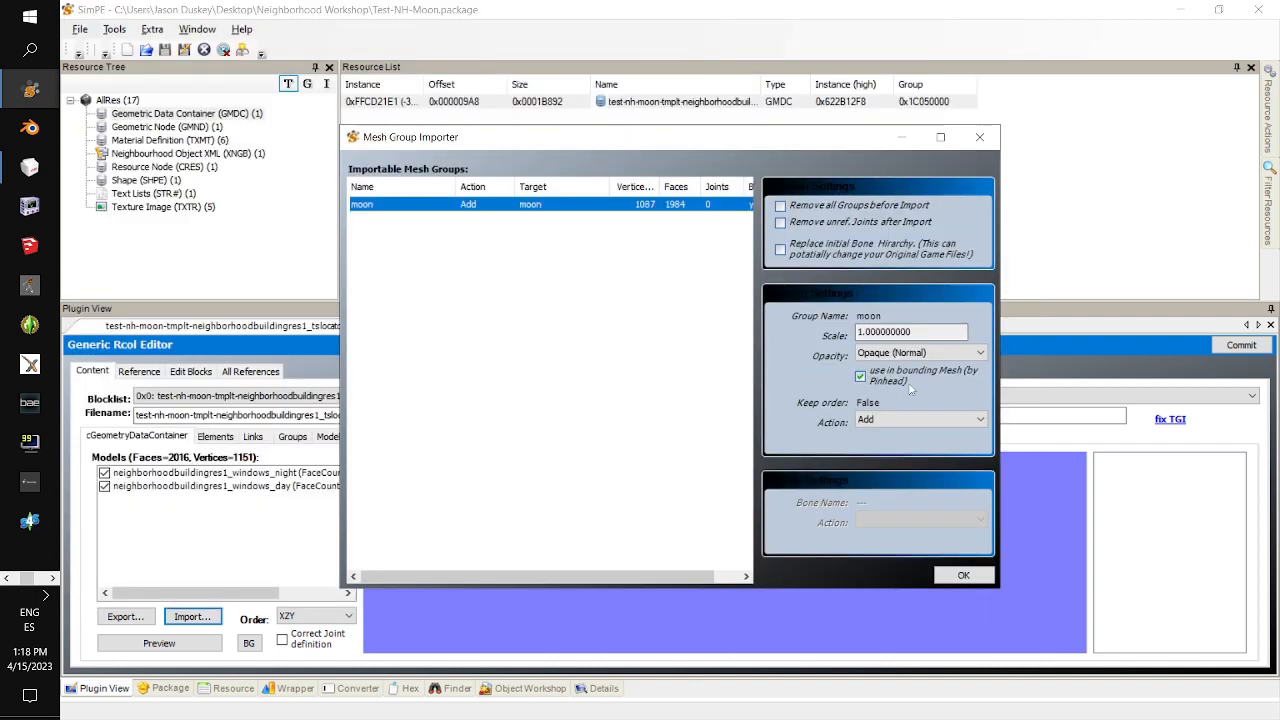
pyautogui.click(920, 420)
pyautogui.click(903, 441)
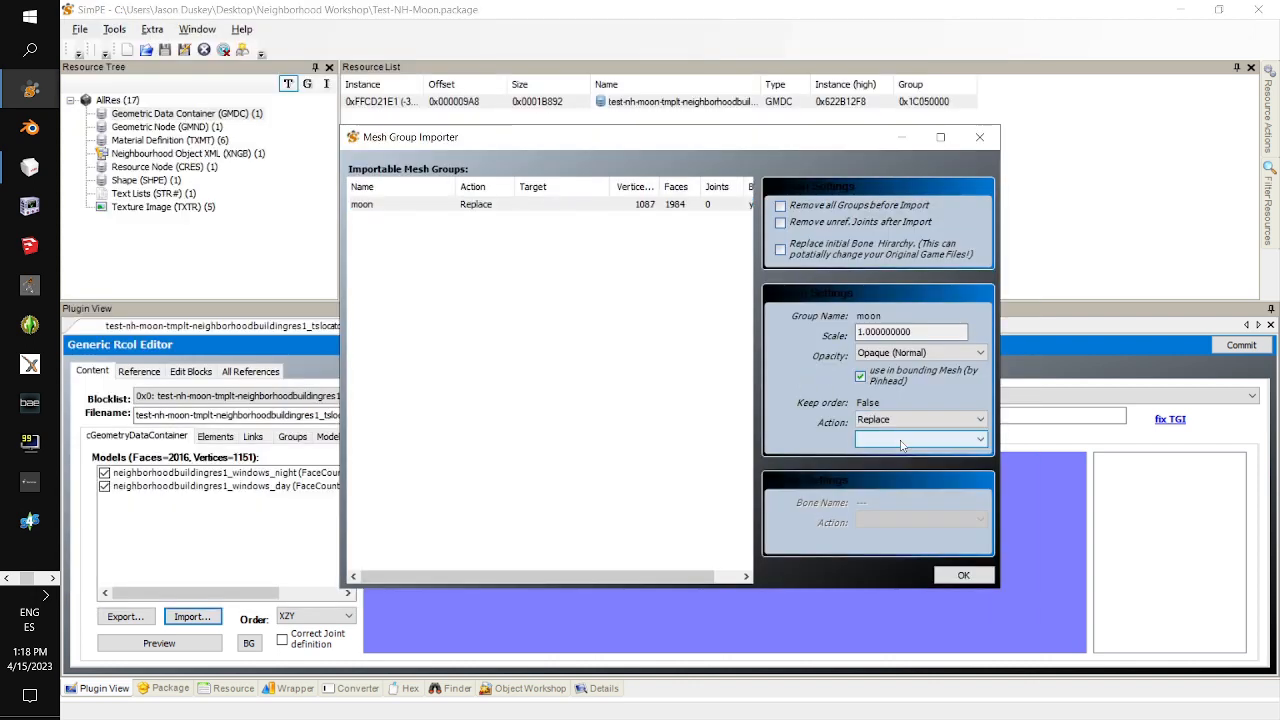
pyautogui.click(901, 441)
pyautogui.click(901, 455)
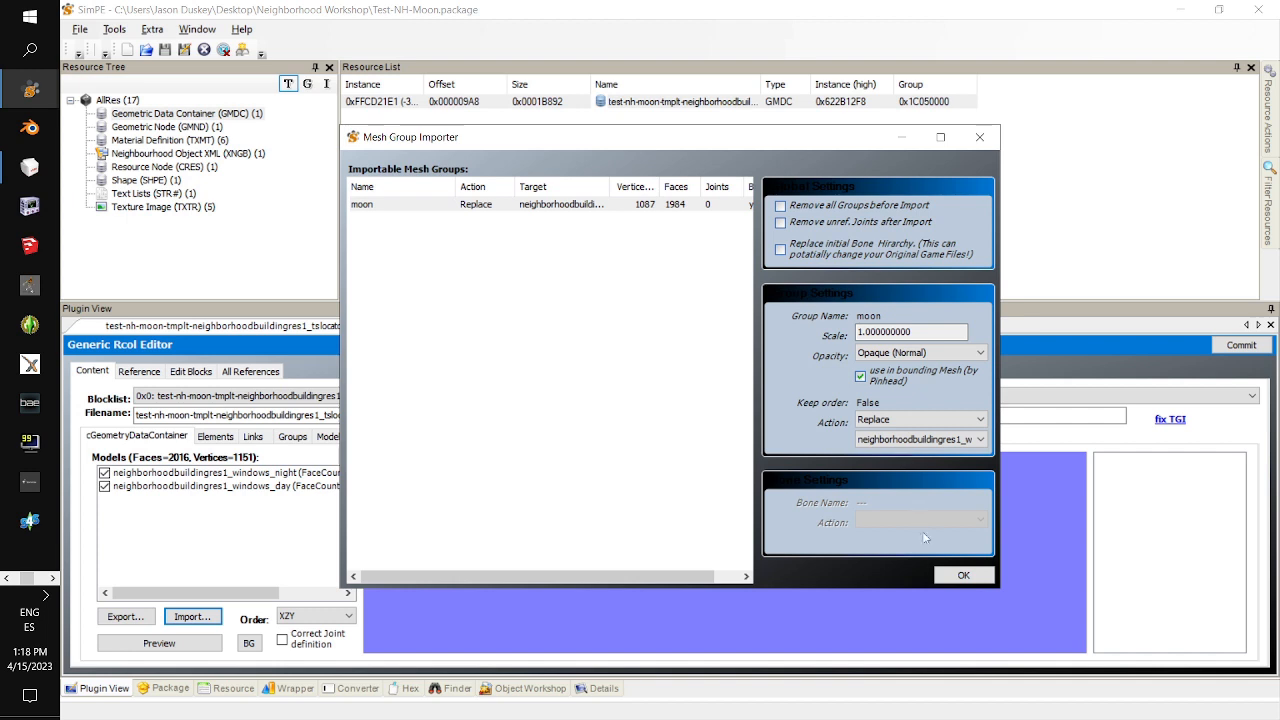
pyautogui.click(950, 576)
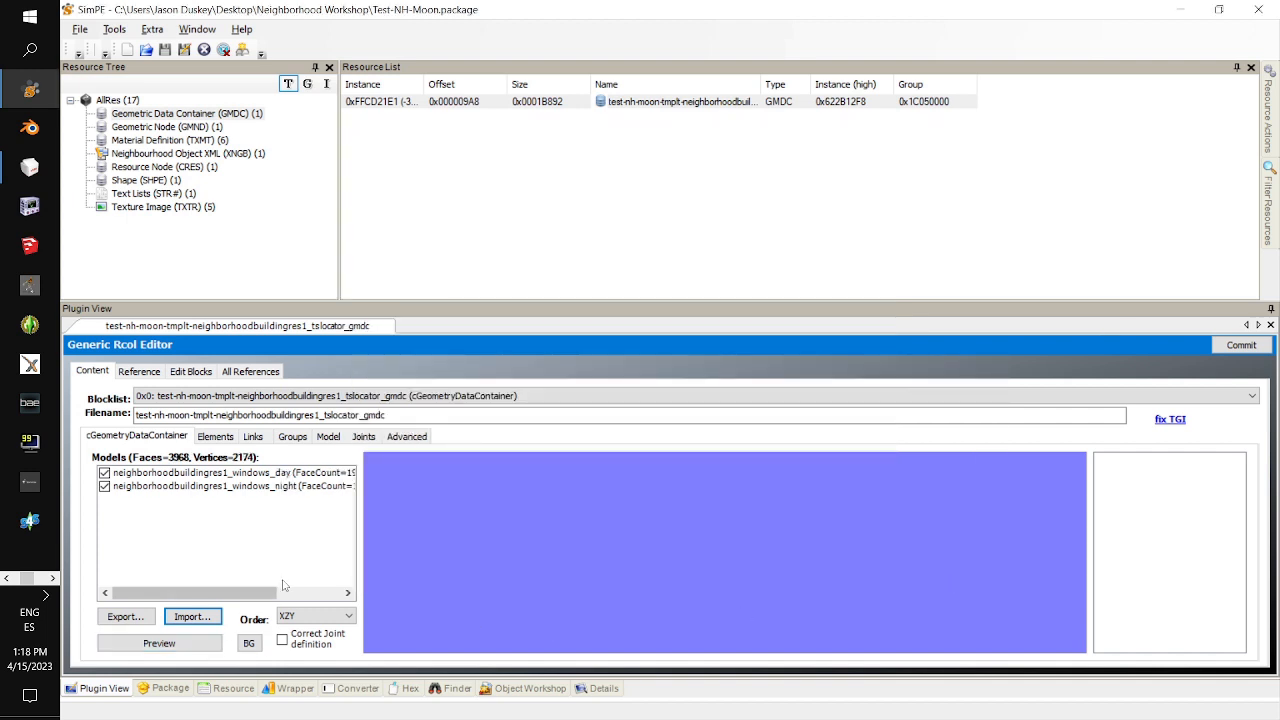
# Check the face counts, vertex counts and details of the windows_day and windows_night mesh groups
pyautogui.click(284, 440)
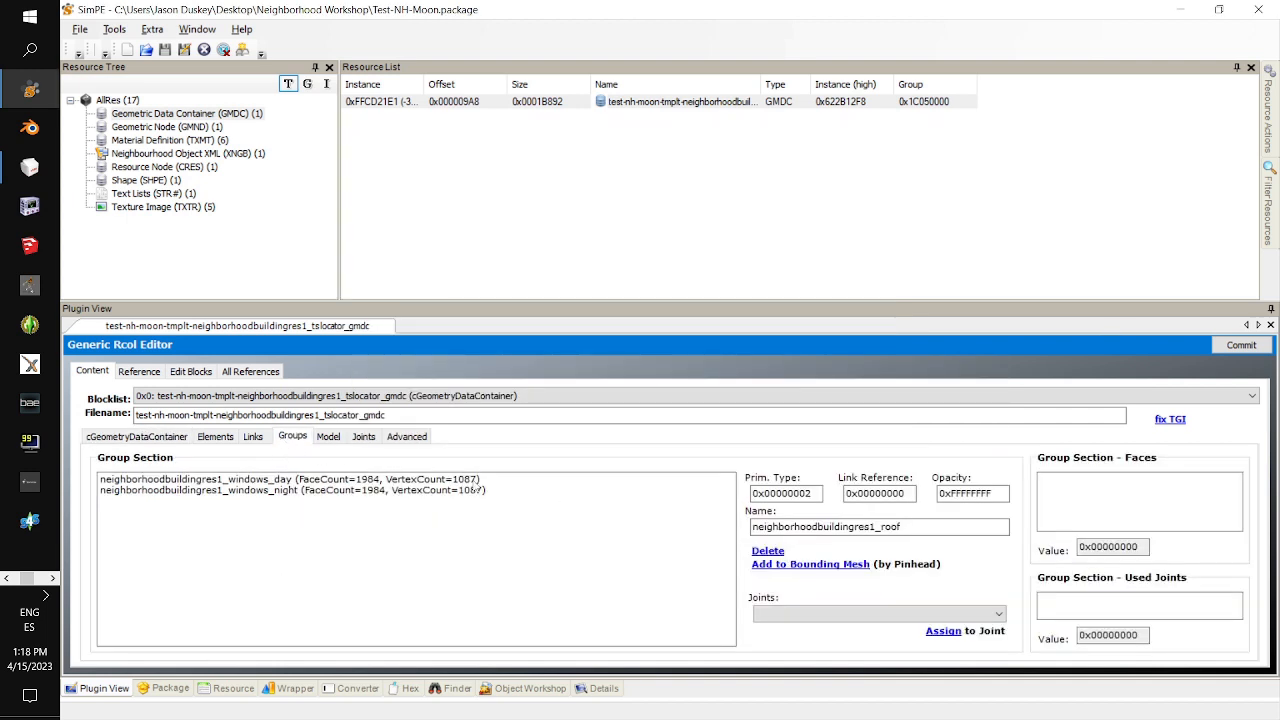
pyautogui.click(315, 482)
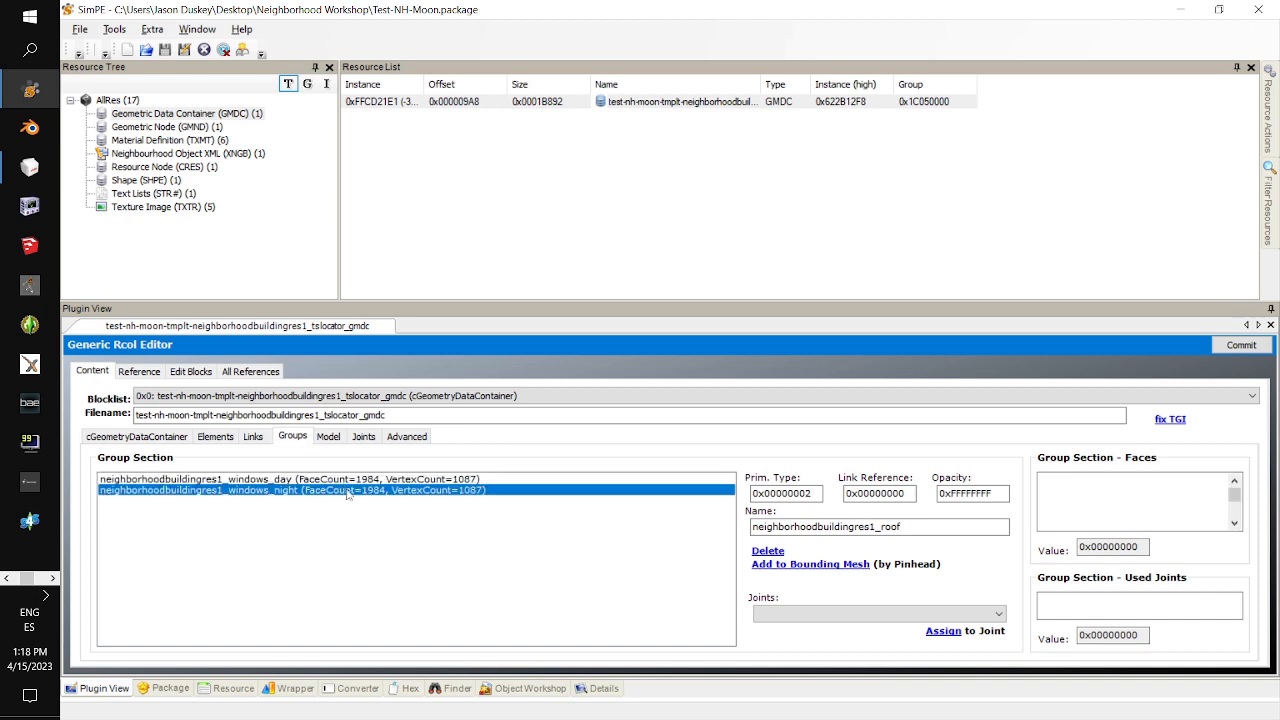
pyautogui.click(350, 480)
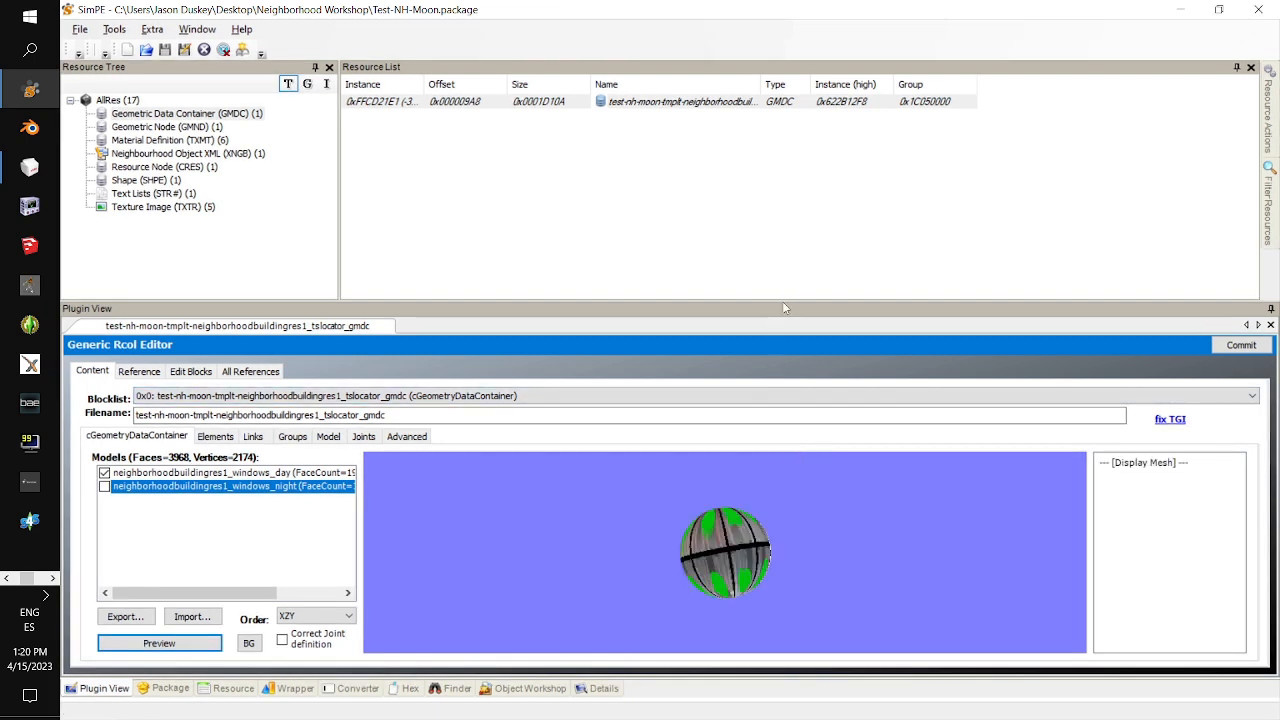
# Inspect the moon mesh in an enlarged preview and commit the Geometric Data Container changes
pyautogui.moveTo(783, 299); pyautogui.dragTo(783, 216)
pyautogui.moveTo(656, 540); pyautogui.dragTo(717, 509)
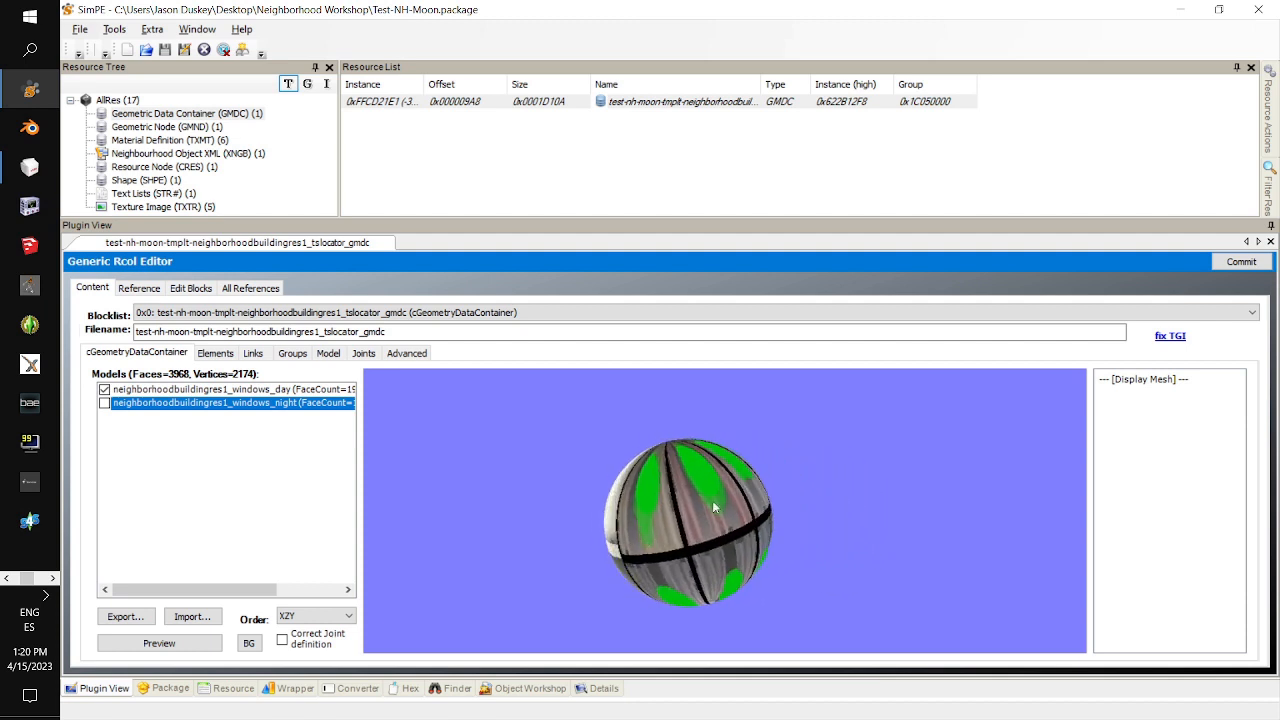
pyautogui.click(1241, 262)
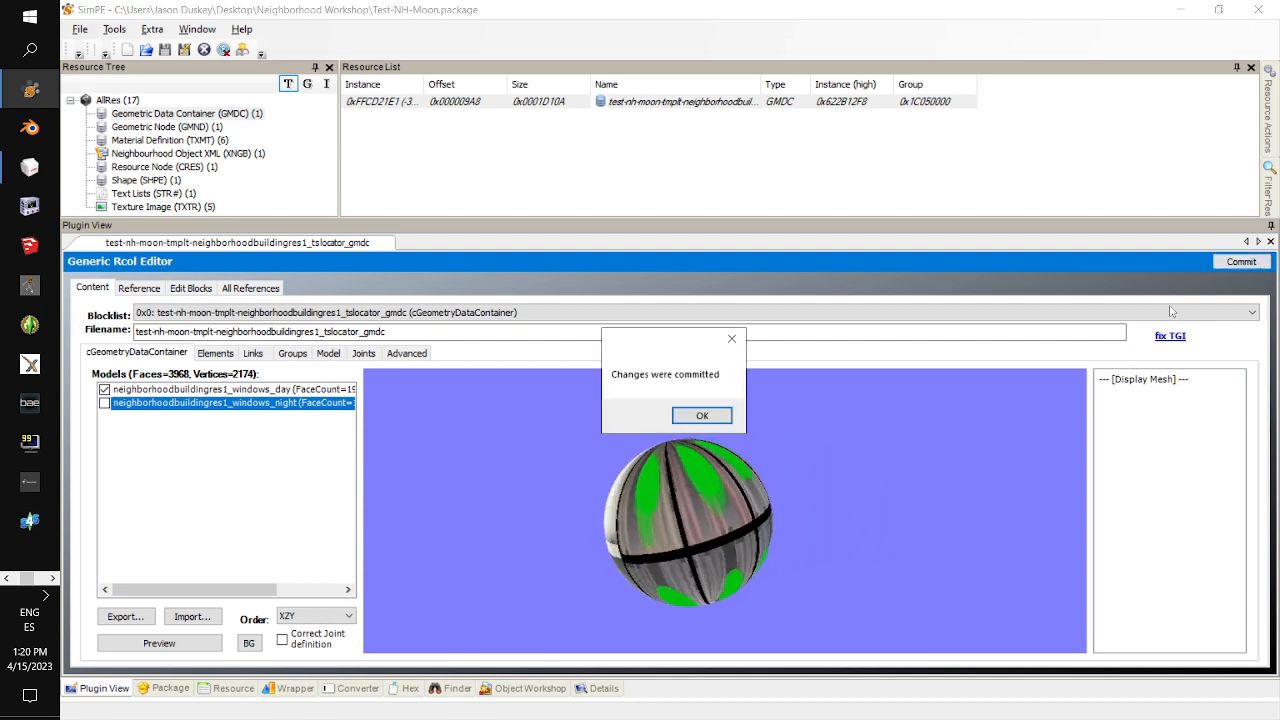
pyautogui.click(702, 417)
# Examine the package's five texture images: repeat-surface, rail-railing, bits-surface, roof-surface and repeat-surface-night
pyautogui.click(163, 206)
pyautogui.moveTo(760, 88); pyautogui.dragTo(918, 96)
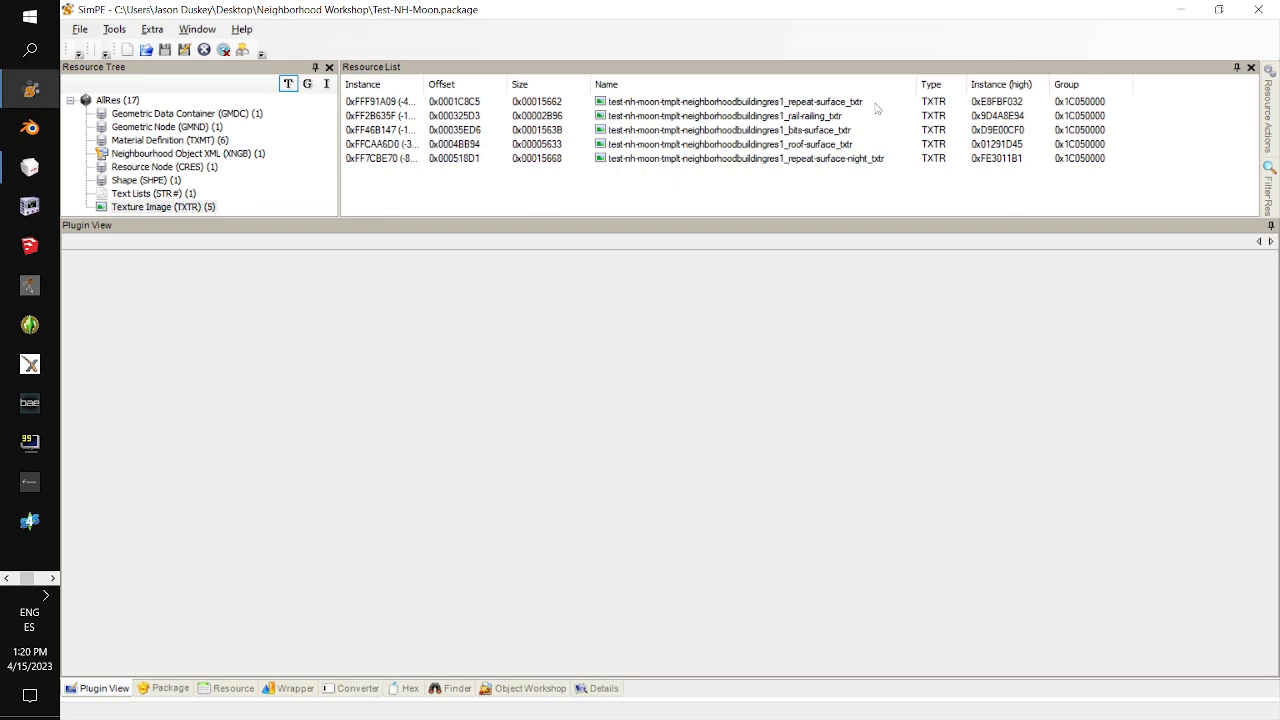
pyautogui.click(878, 104)
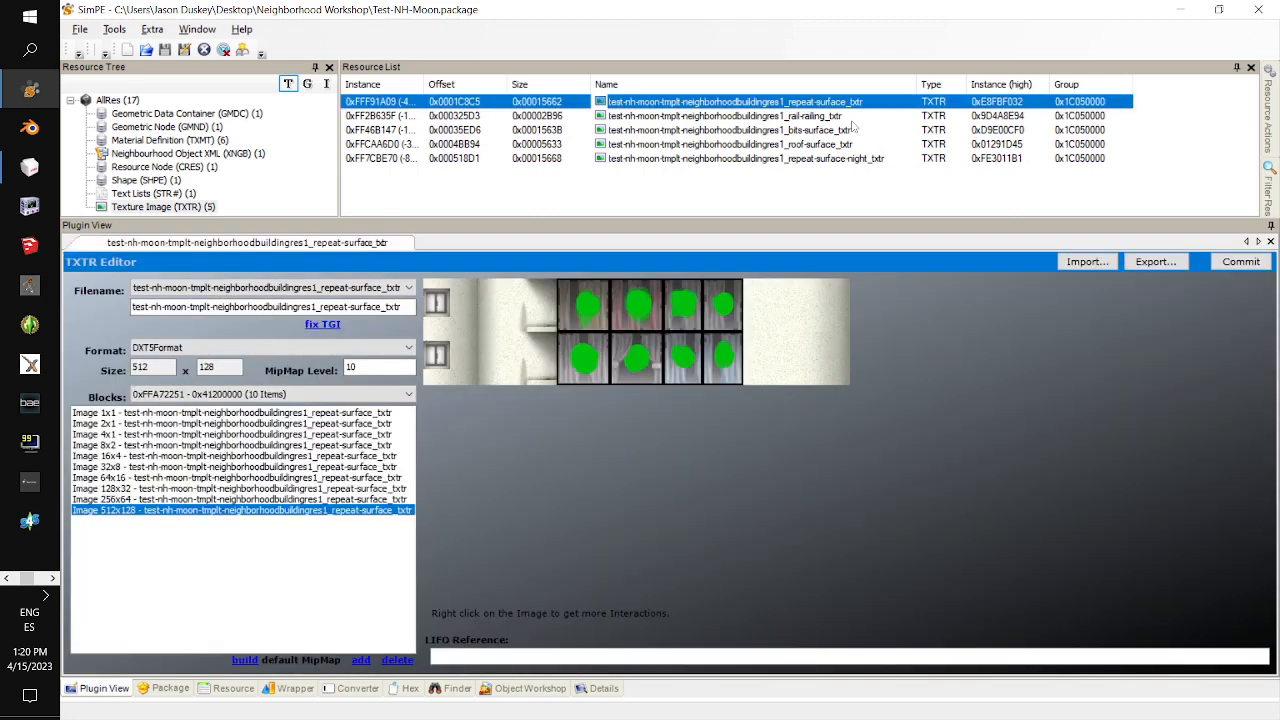
pyautogui.click(846, 116)
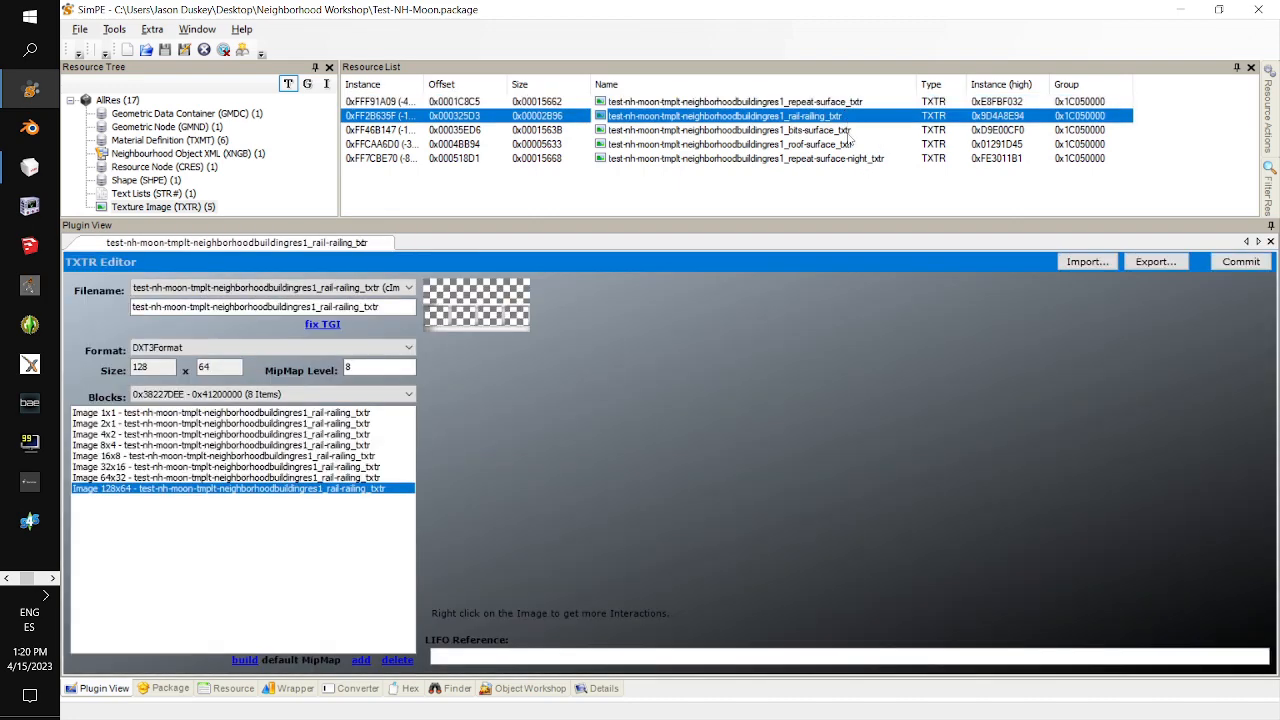
pyautogui.click(850, 131)
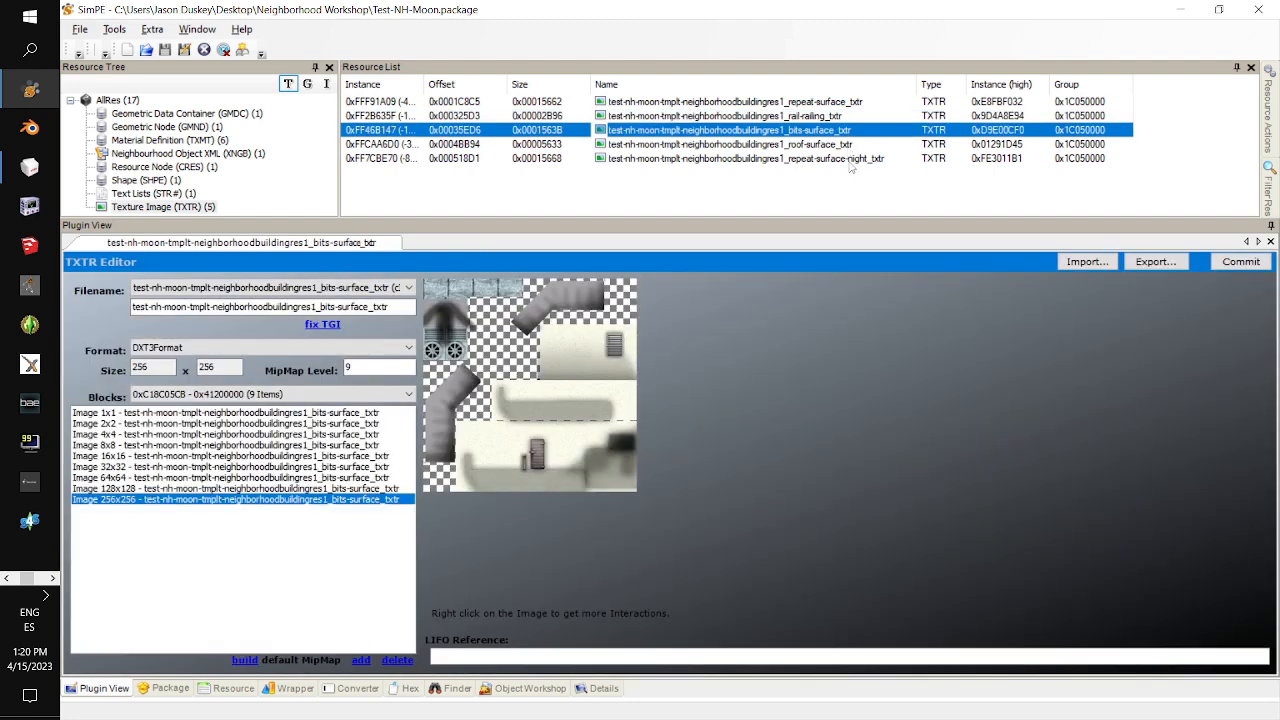
pyautogui.click(838, 104)
pyautogui.click(843, 129)
pyautogui.press('Down')
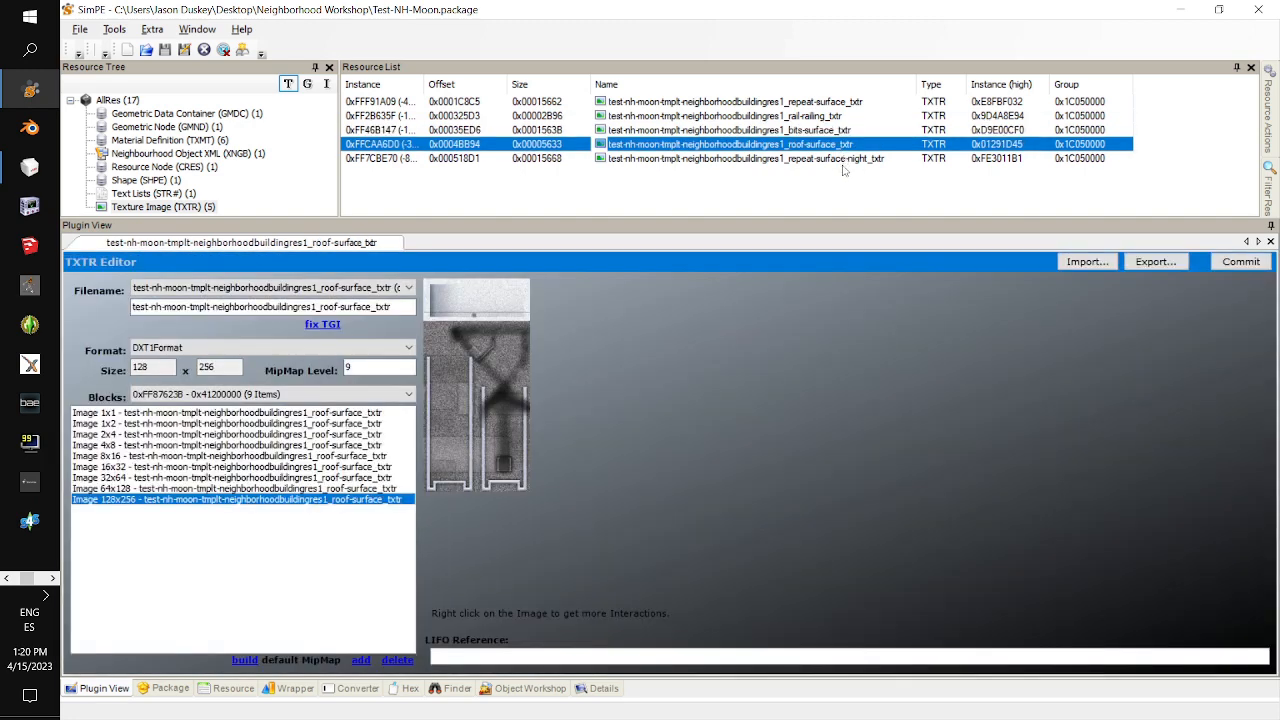
pyautogui.click(843, 170)
pyautogui.click(841, 160)
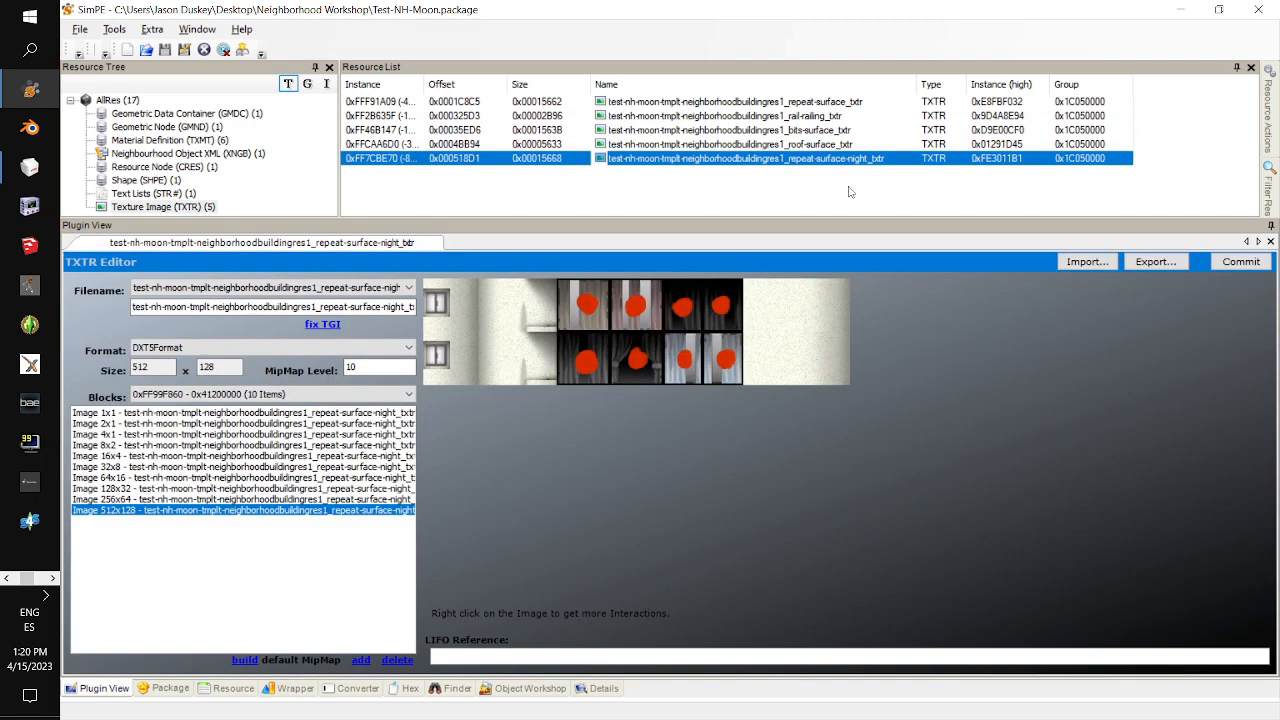
# Delete the rail-railing, bits-surface and roof-surface texture images and save the package
pyautogui.click(837, 145)
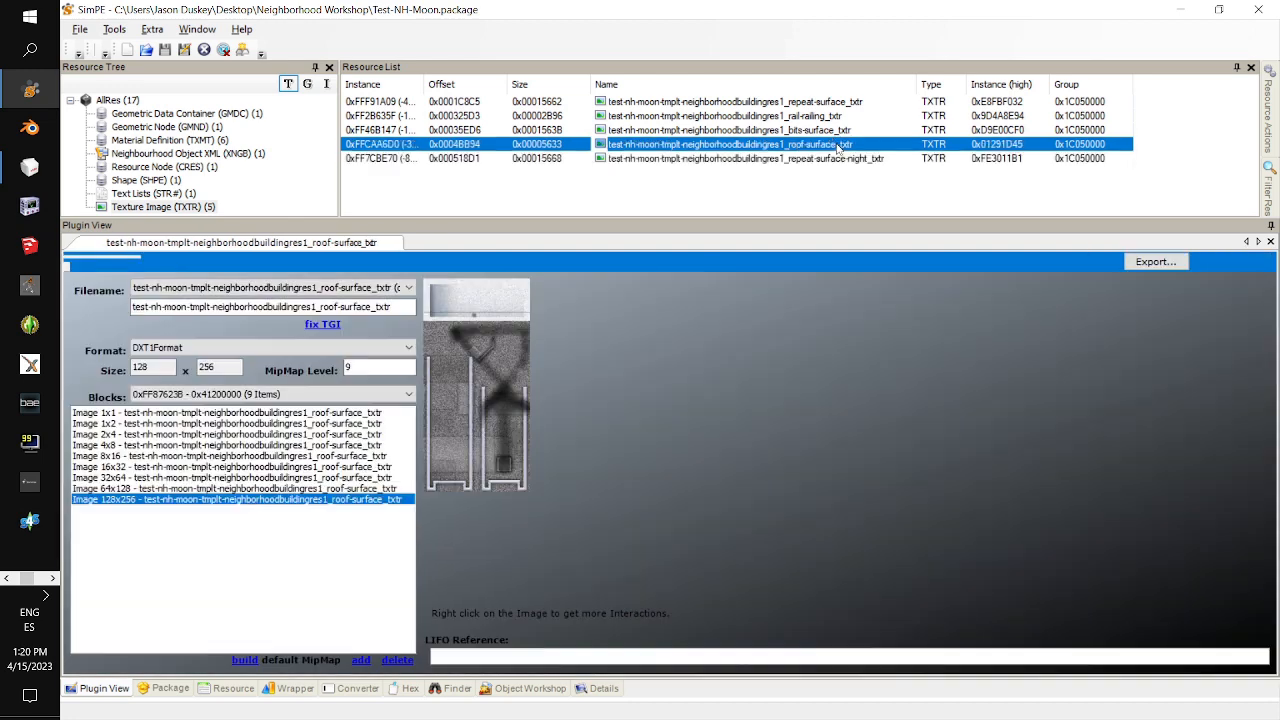
pyautogui.keyDown('shift'); pyautogui.click(836, 118); pyautogui.keyUp('shift')
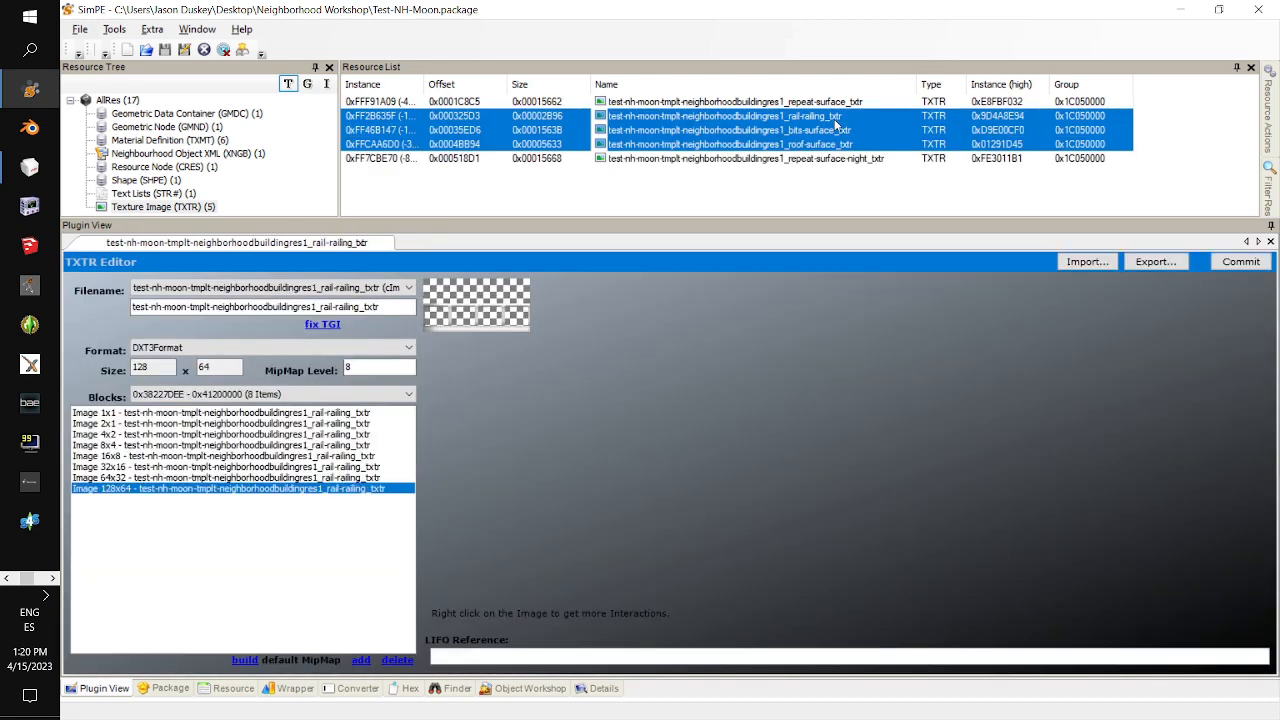
pyautogui.rightClick(836, 123)
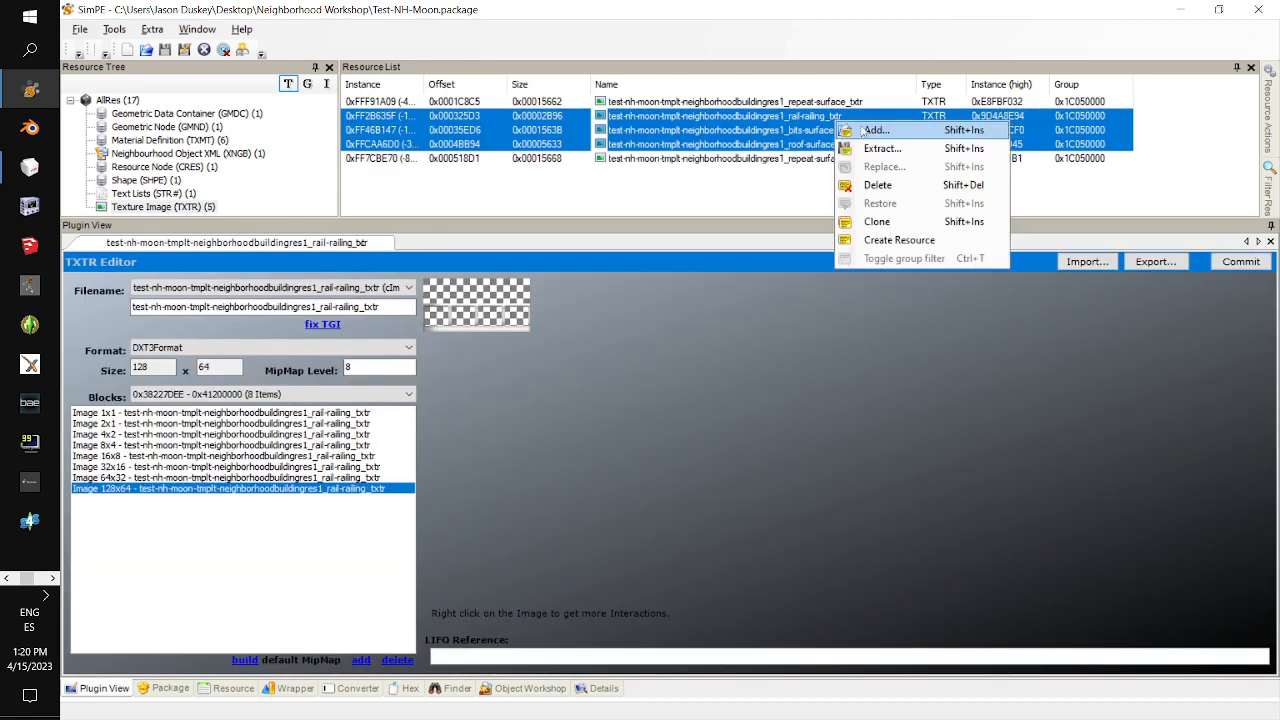
pyautogui.click(878, 186)
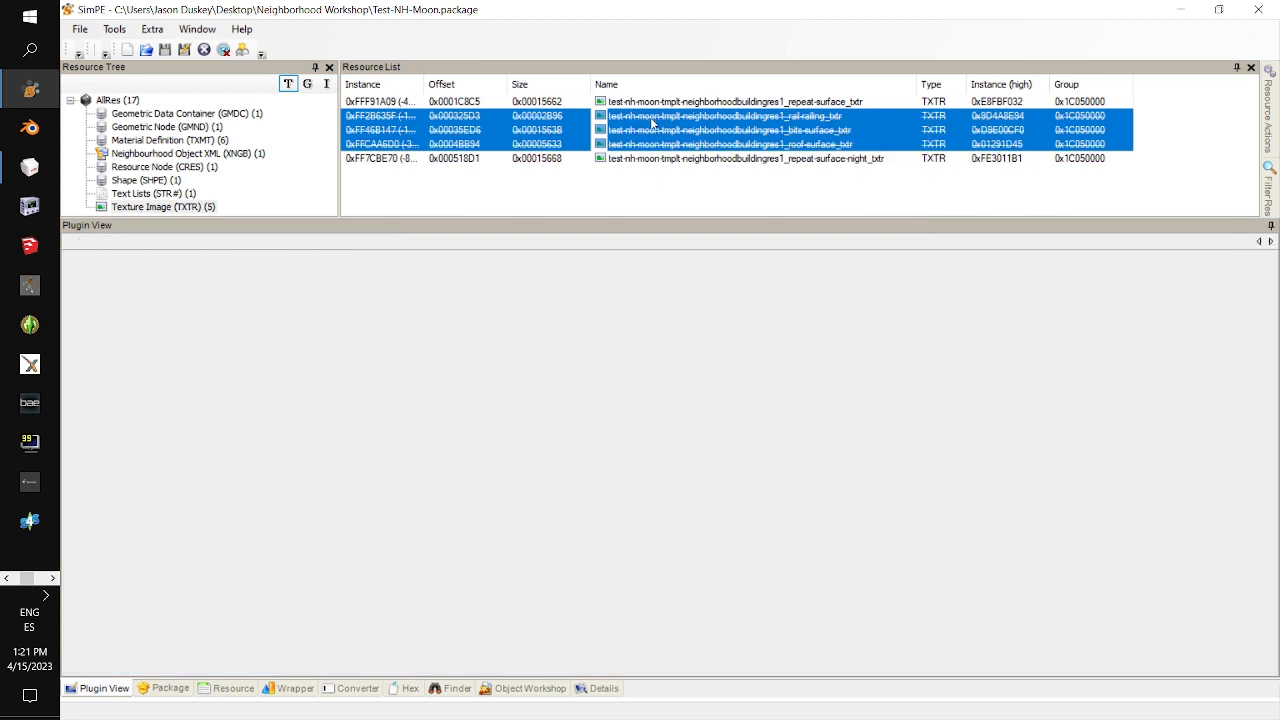
pyautogui.rightClick(739, 127)
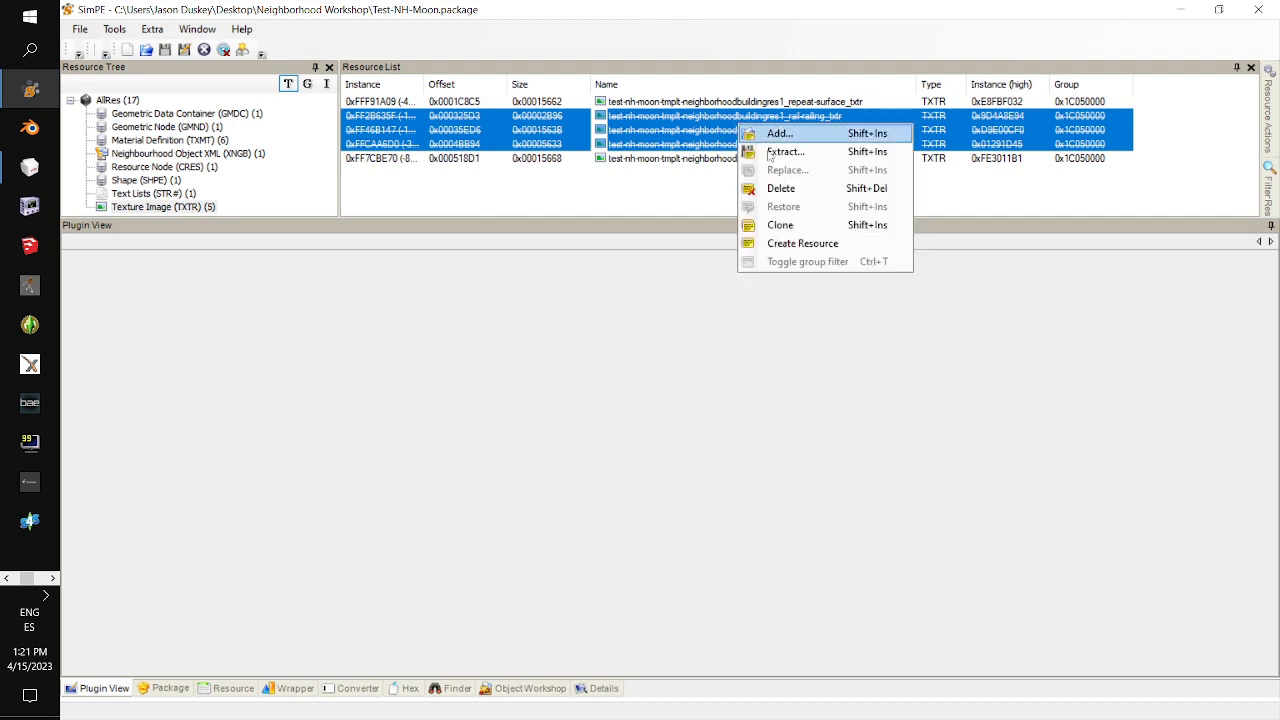
pyautogui.click(689, 217)
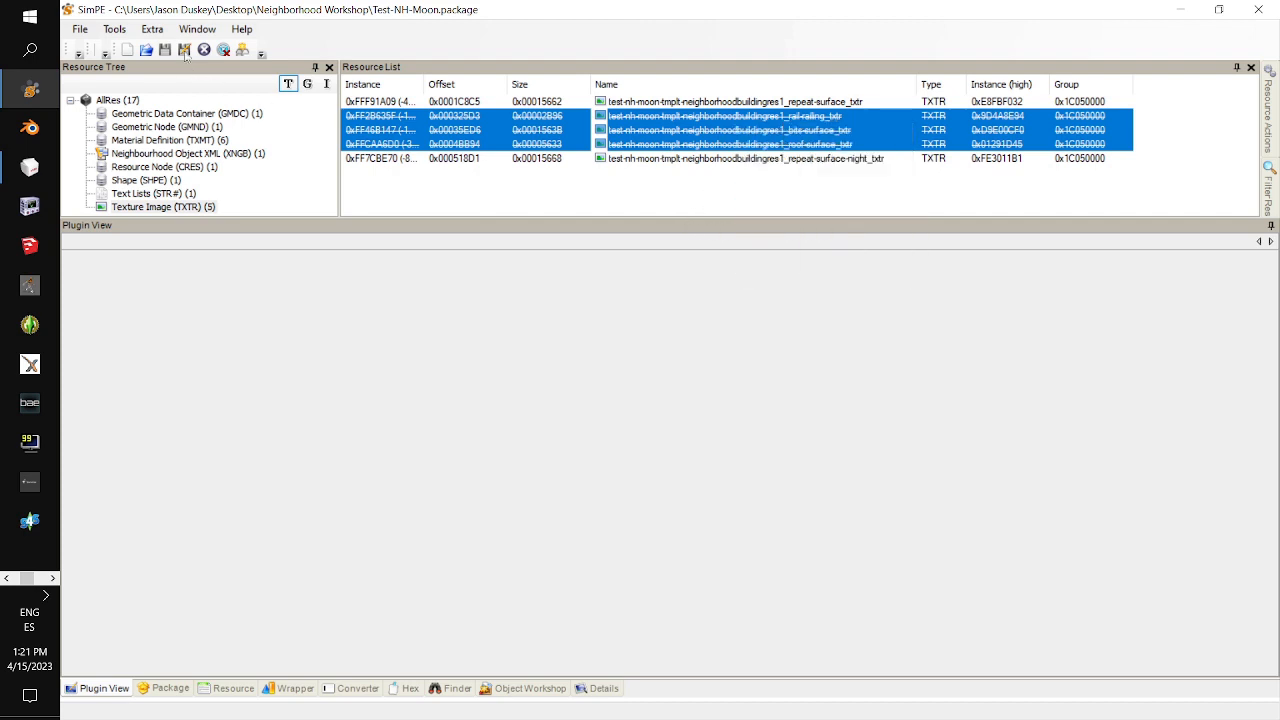
pyautogui.click(85, 30)
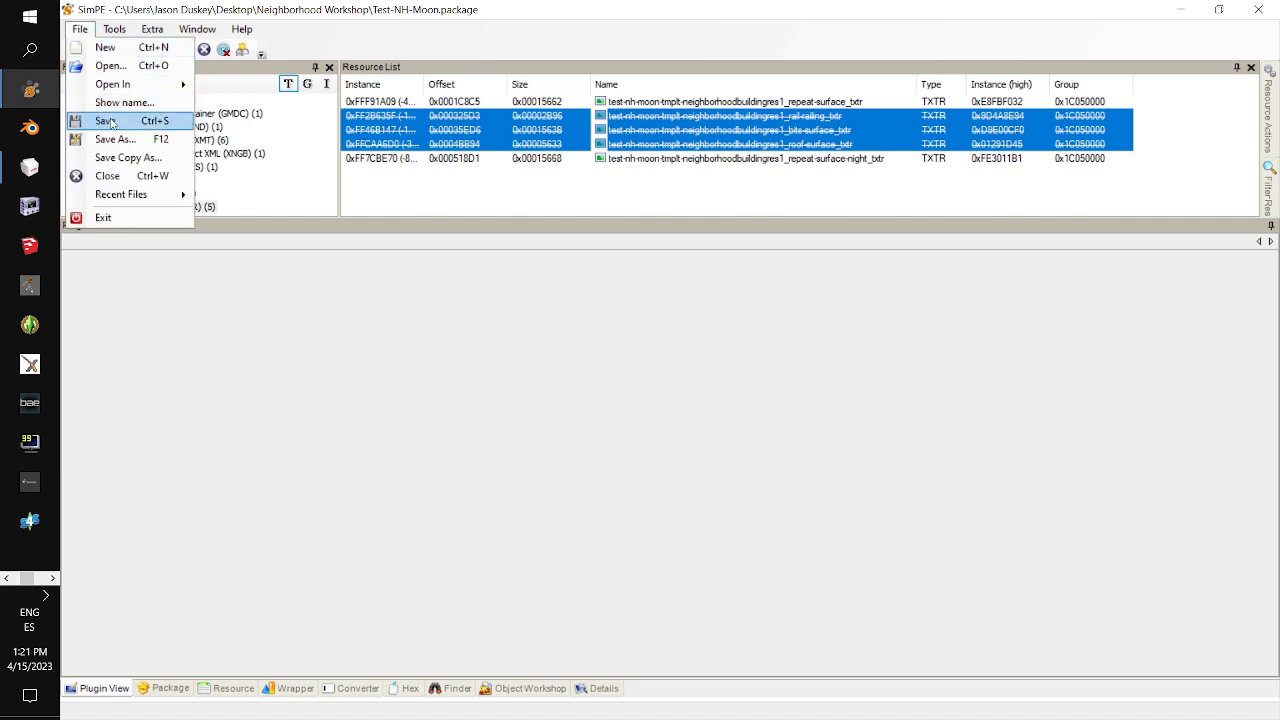
pyautogui.click(112, 118)
# Build the repeat-surface texture from Moon Day.jpg as DXT5Format with Sharpen set to None, and commit it
pyautogui.click(700, 103)
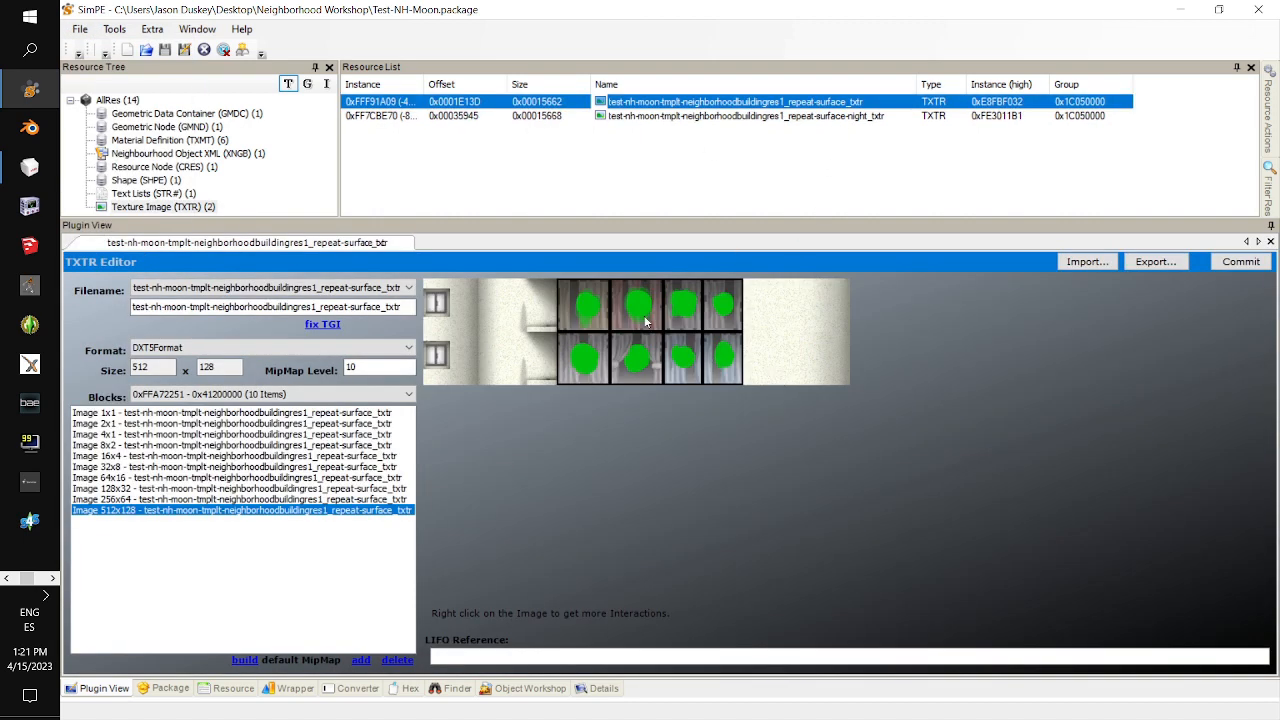
pyautogui.rightClick(646, 322)
pyautogui.click(733, 422)
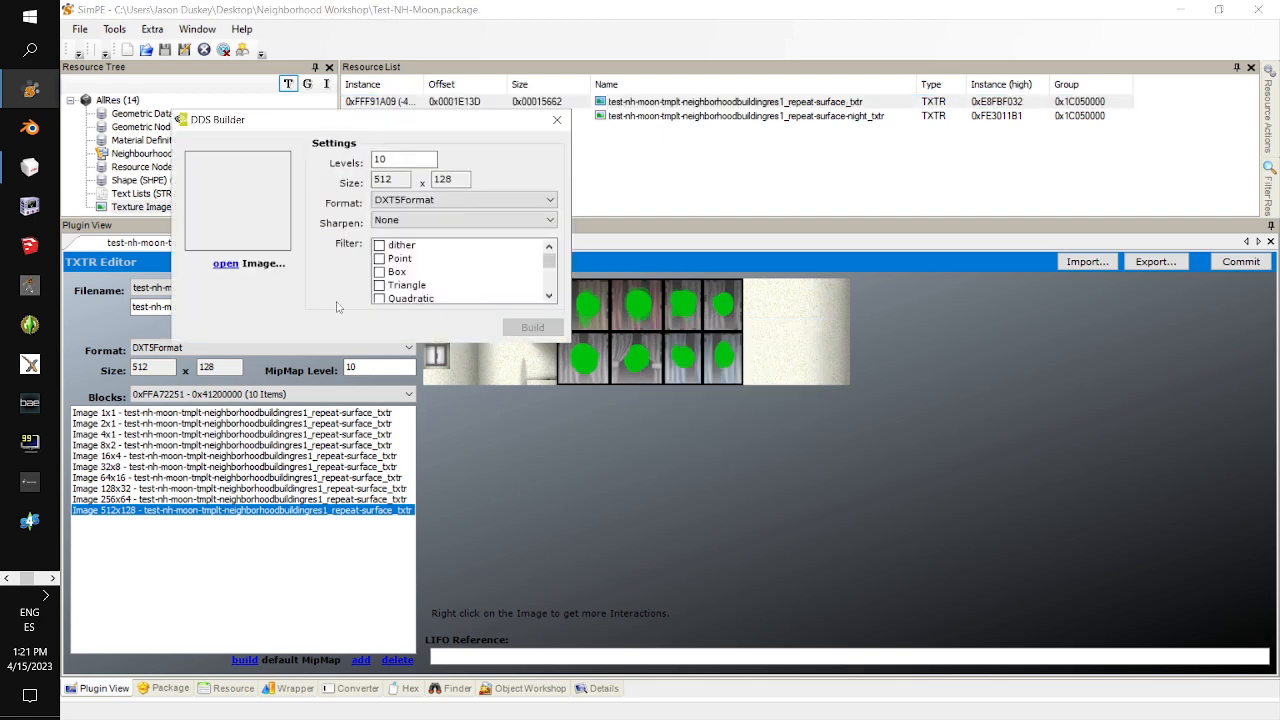
pyautogui.click(226, 264)
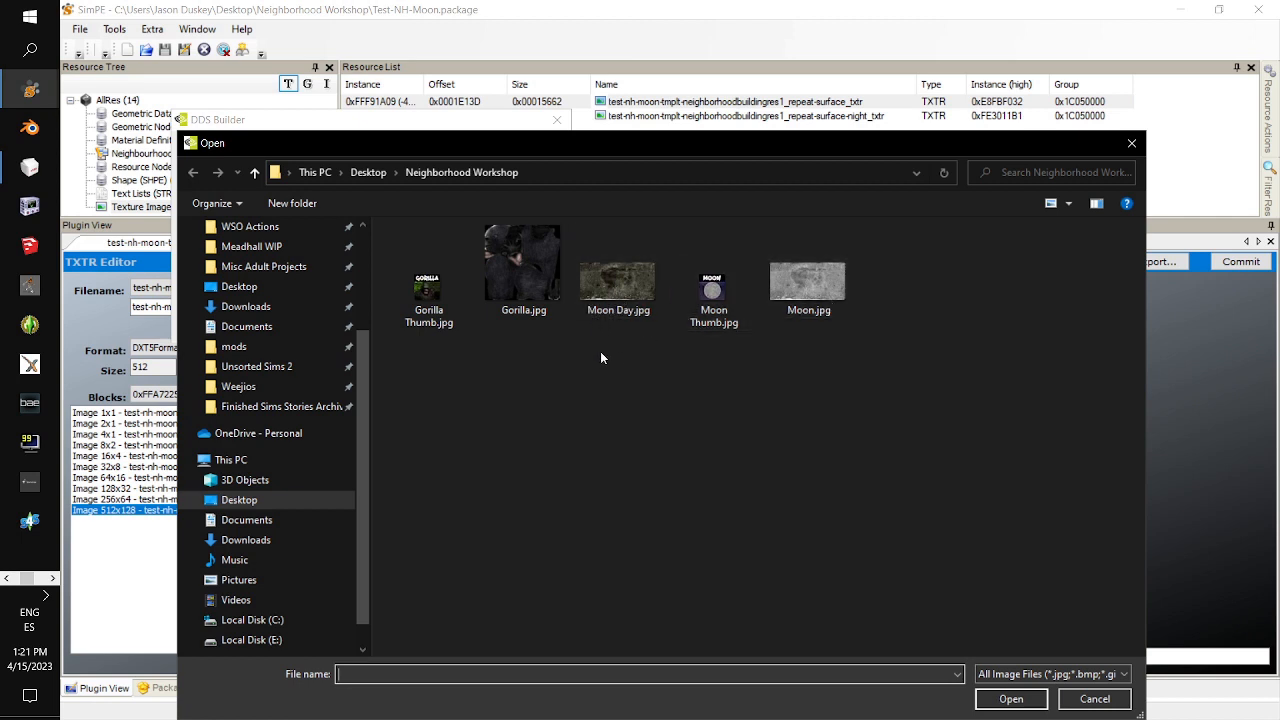
pyautogui.doubleClick(617, 297)
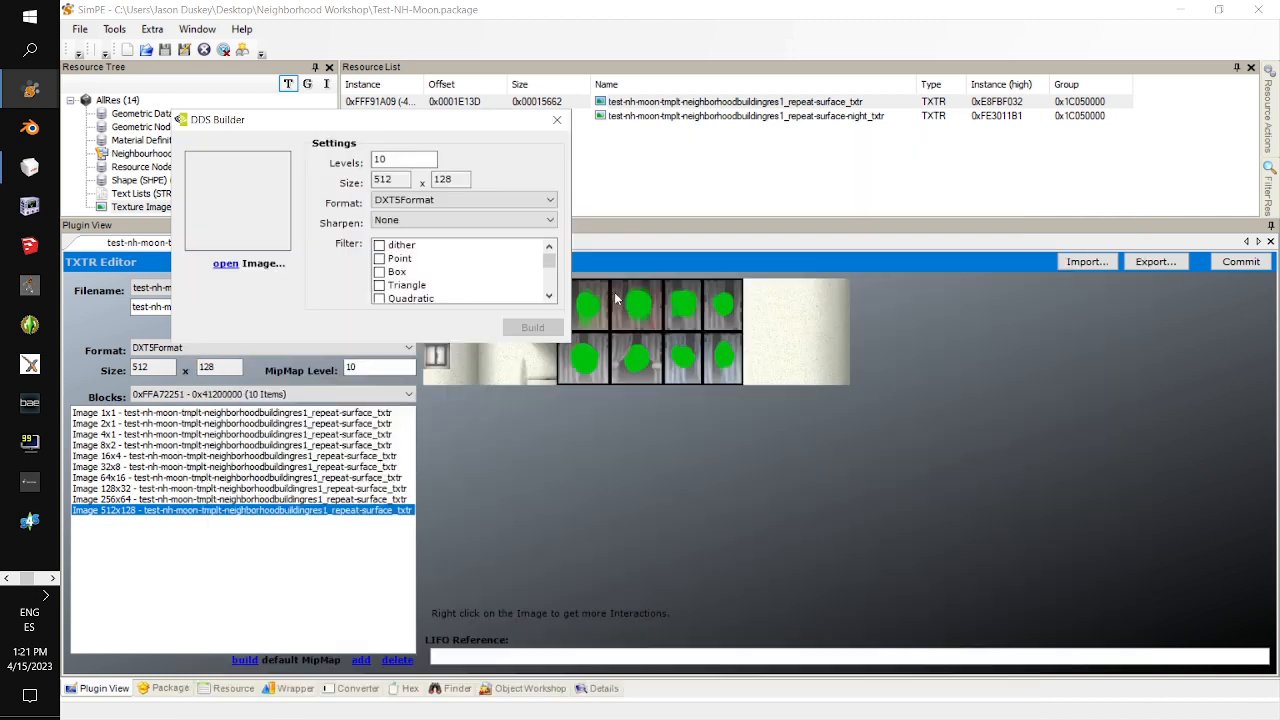
pyautogui.click(469, 220)
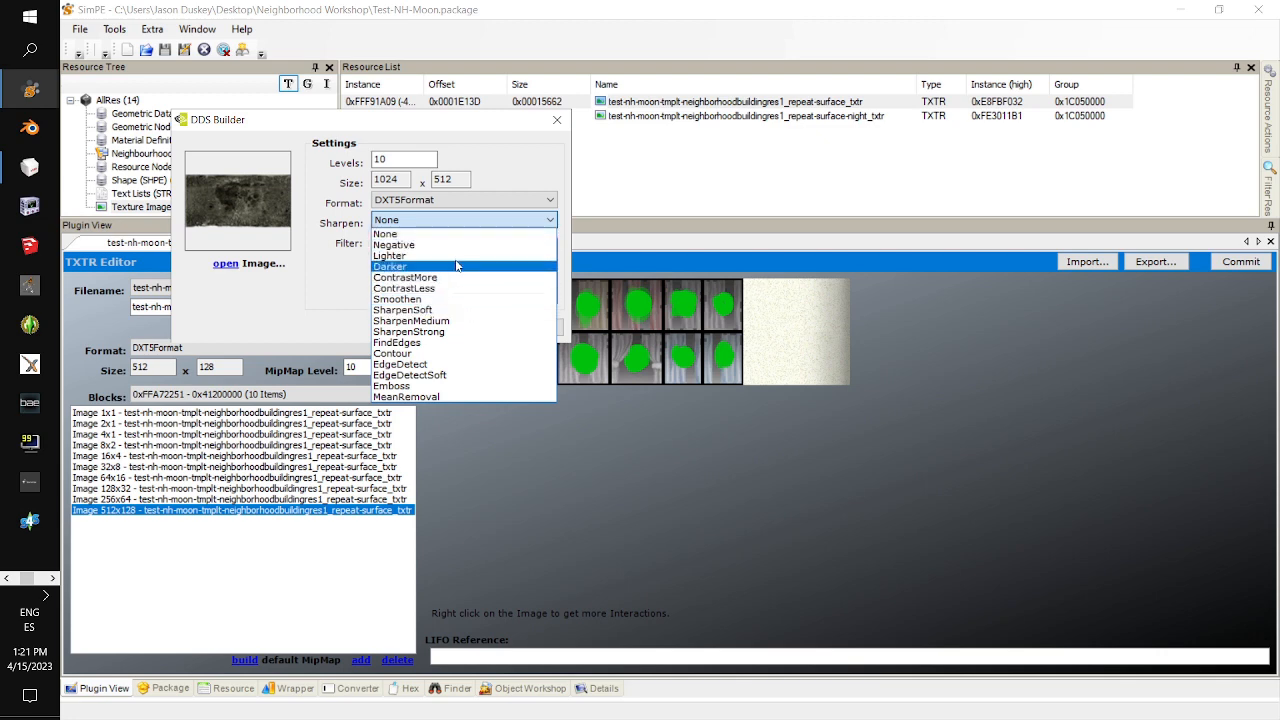
pyautogui.click(451, 234)
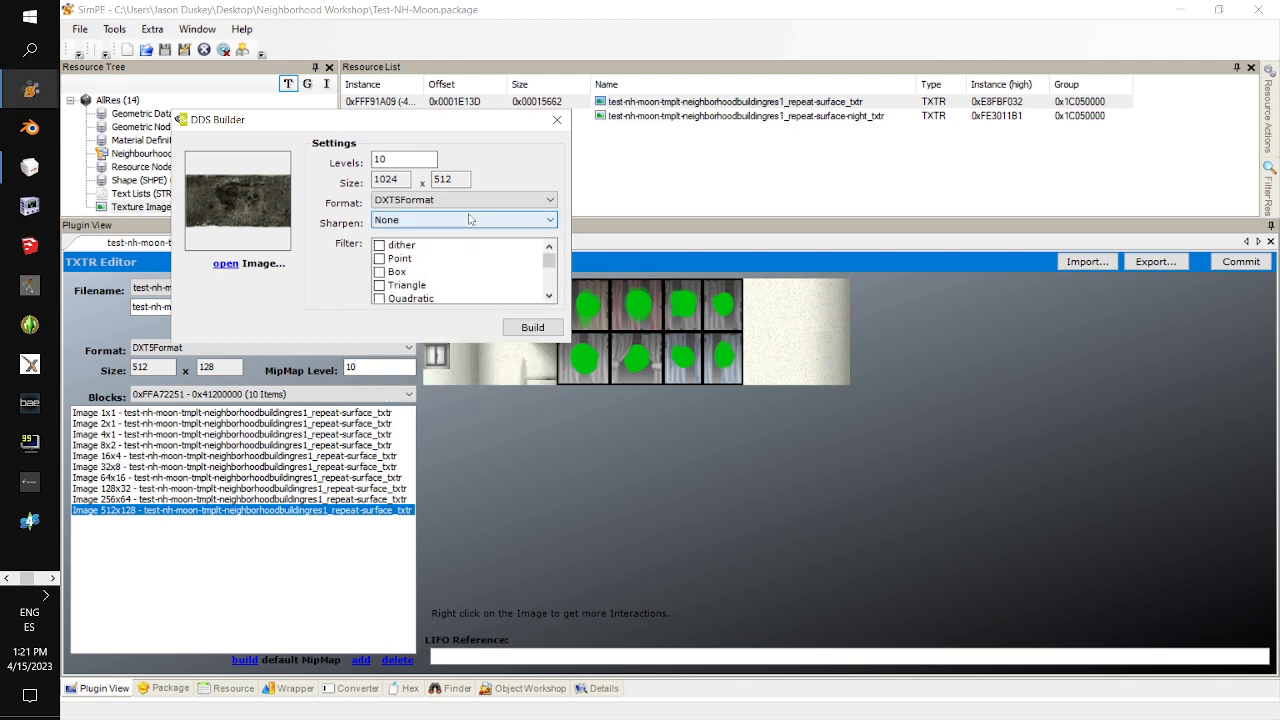
pyautogui.click(530, 330)
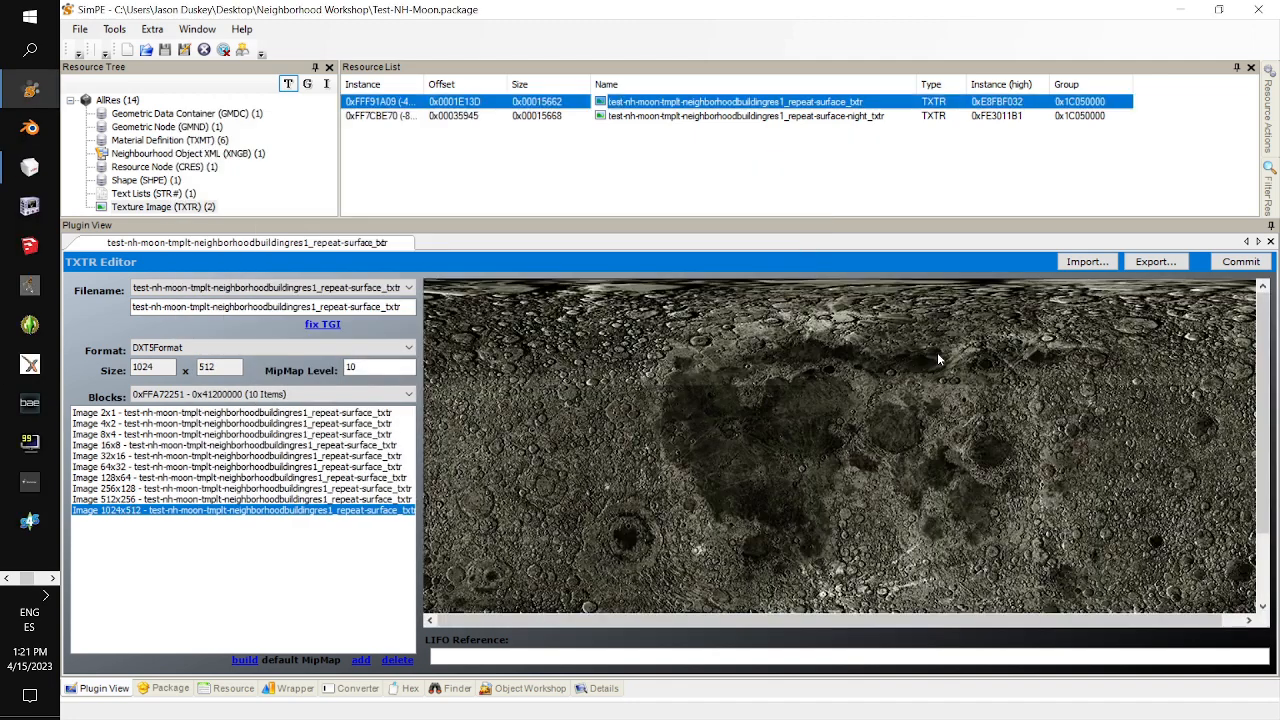
pyautogui.click(1238, 266)
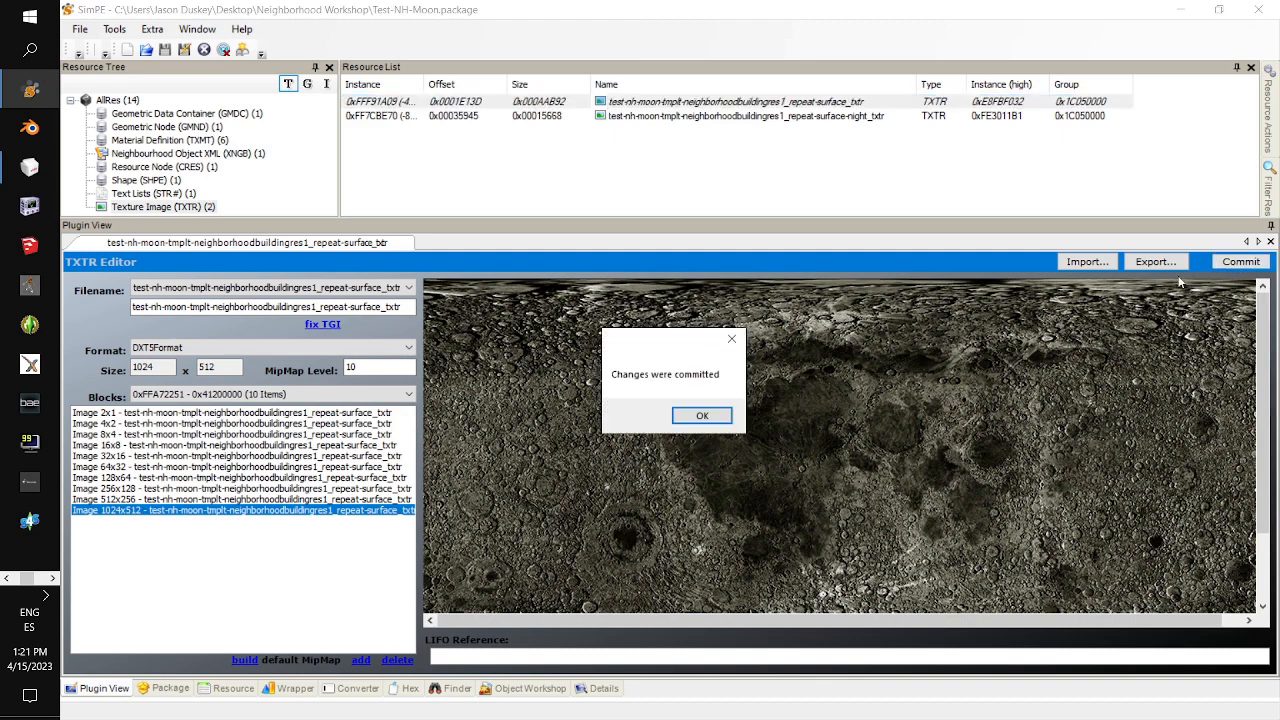
pyautogui.click(724, 414)
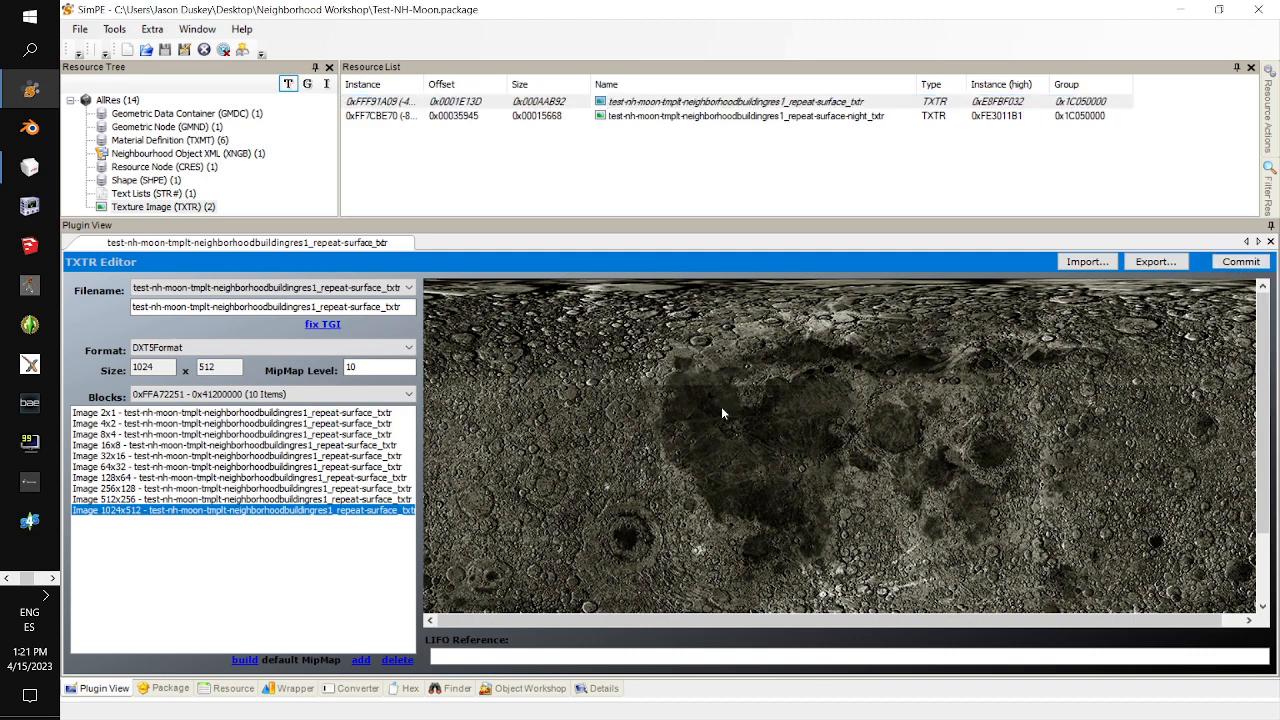
# Build the repeat-surface-night texture from Moon.jpg as DXT5Format with Sharpen set to None, and commit it
pyautogui.click(812, 117)
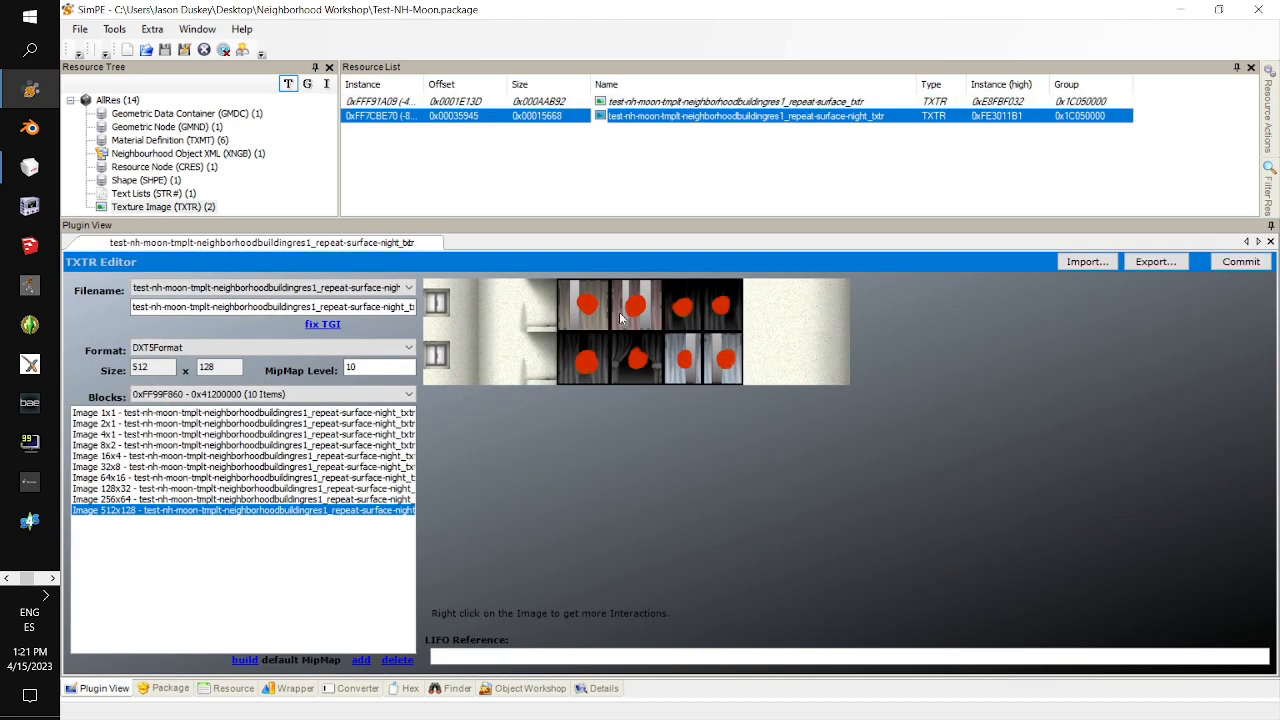
pyautogui.rightClick(635, 316)
pyautogui.click(682, 497)
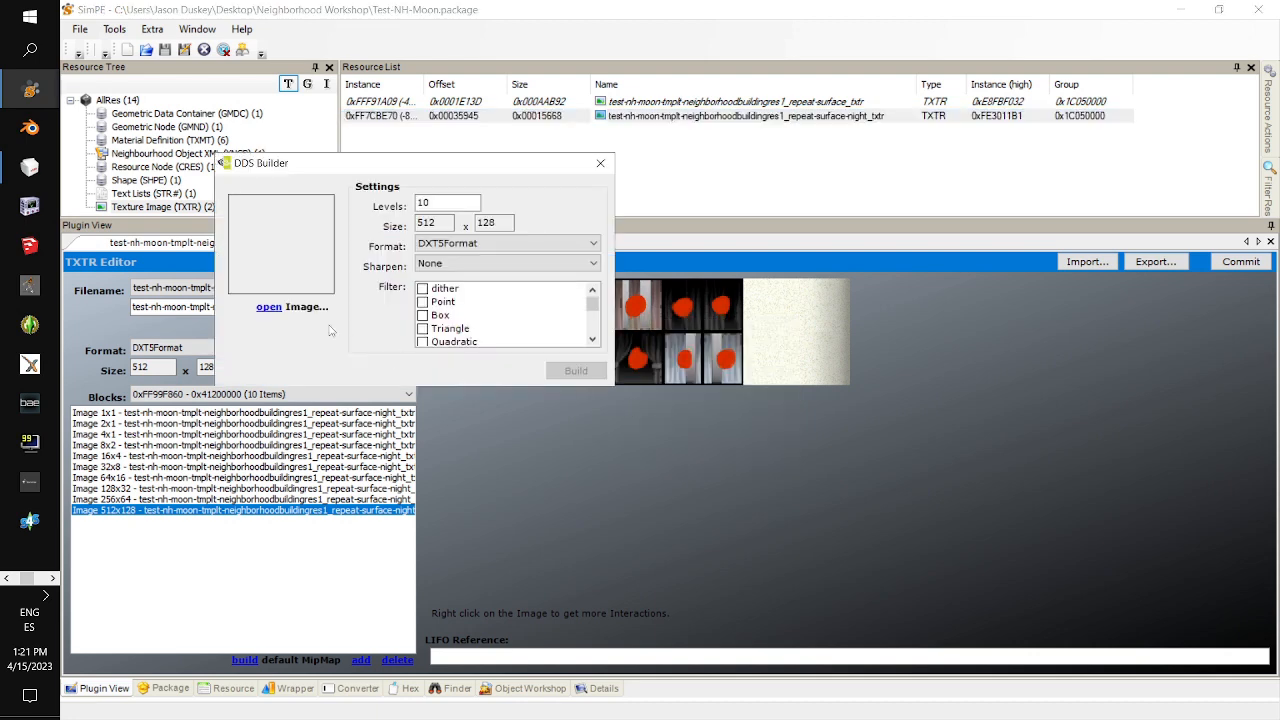
pyautogui.click(270, 307)
pyautogui.doubleClick(865, 290)
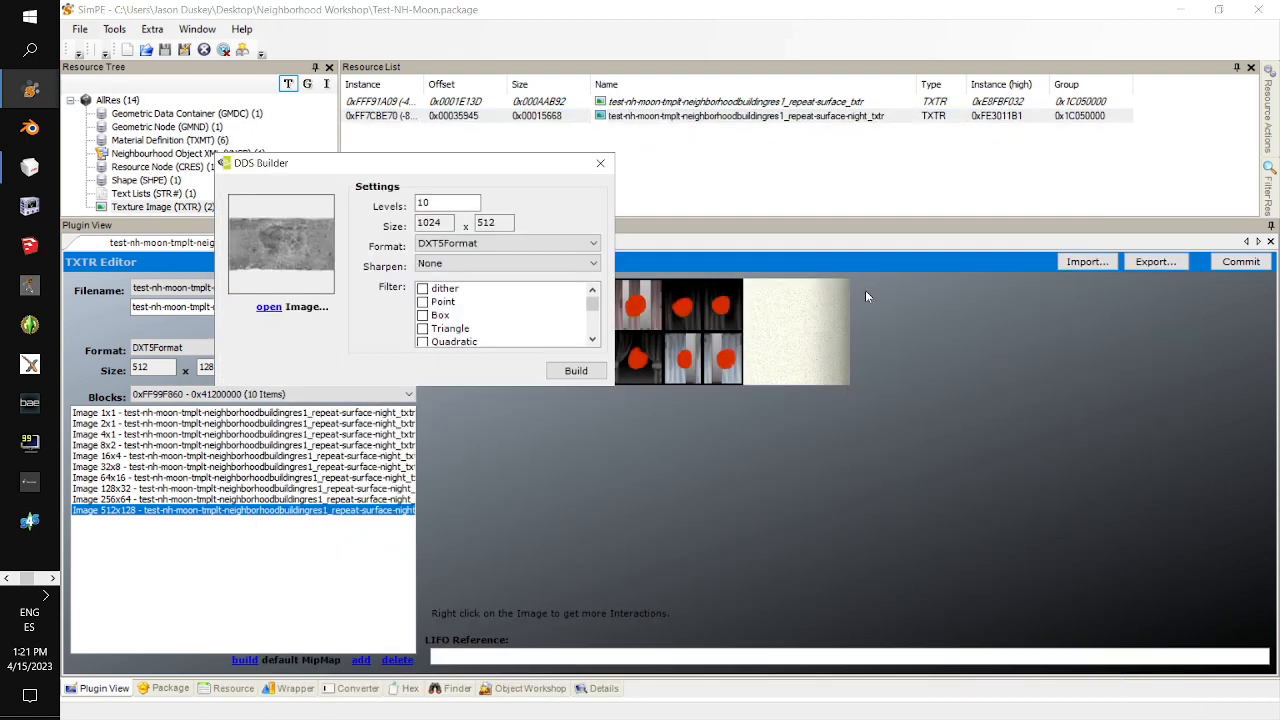
pyautogui.click(530, 263)
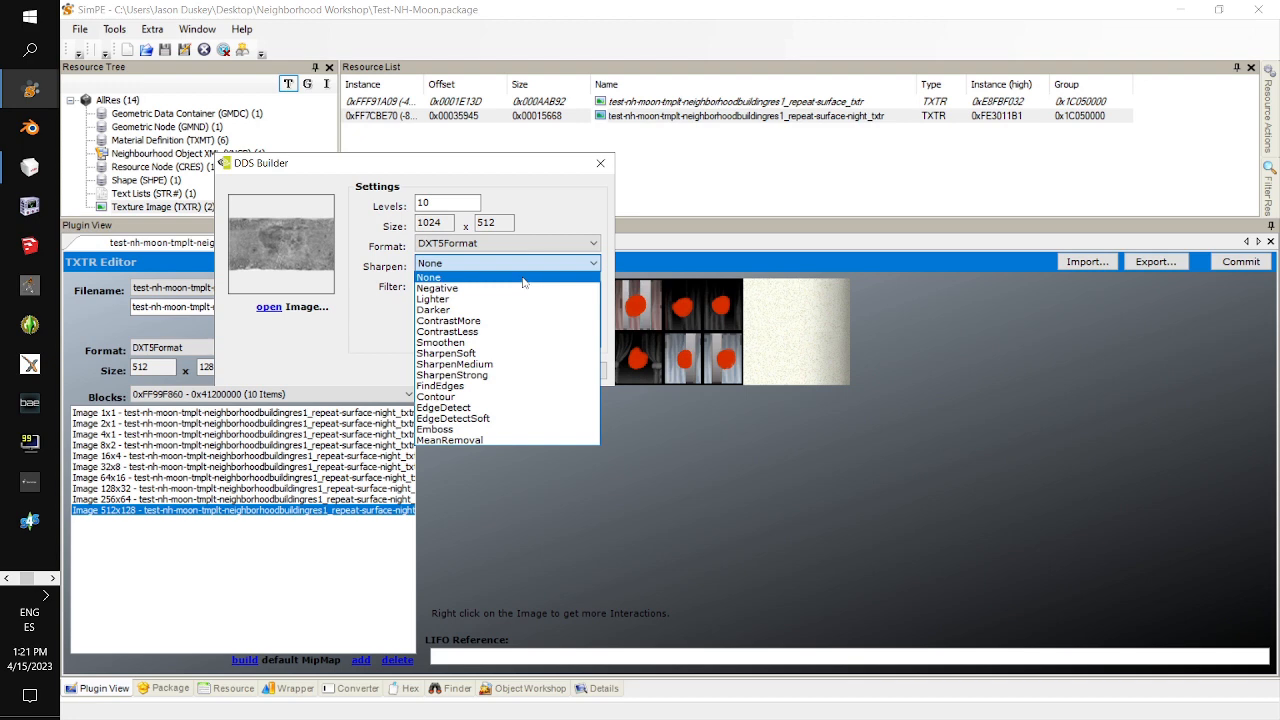
pyautogui.click(524, 280)
pyautogui.click(575, 370)
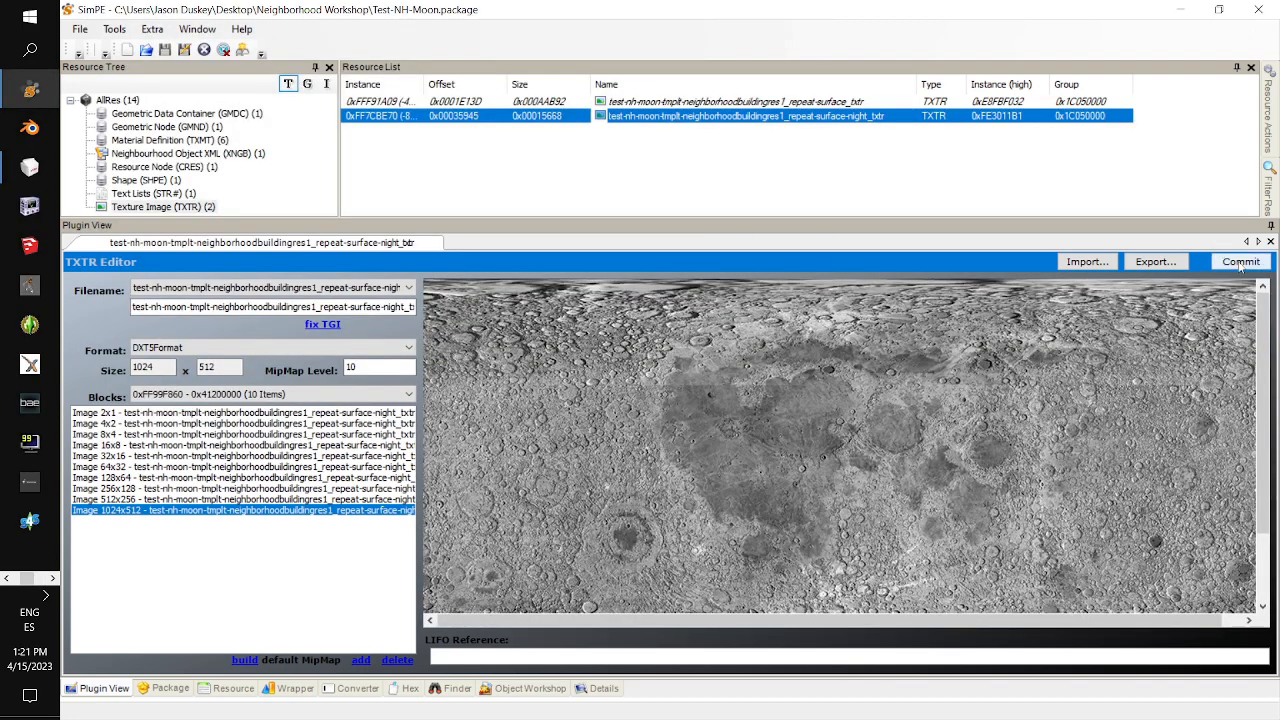
pyautogui.click(1241, 266)
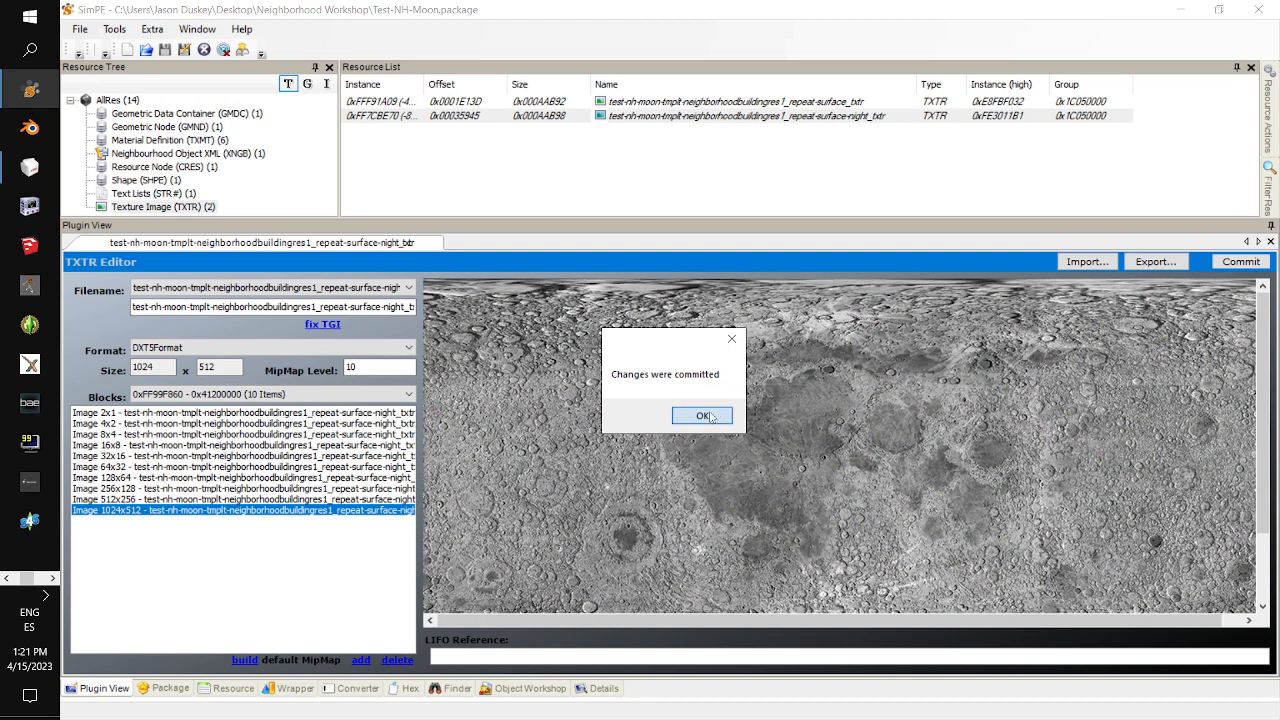
pyautogui.click(703, 416)
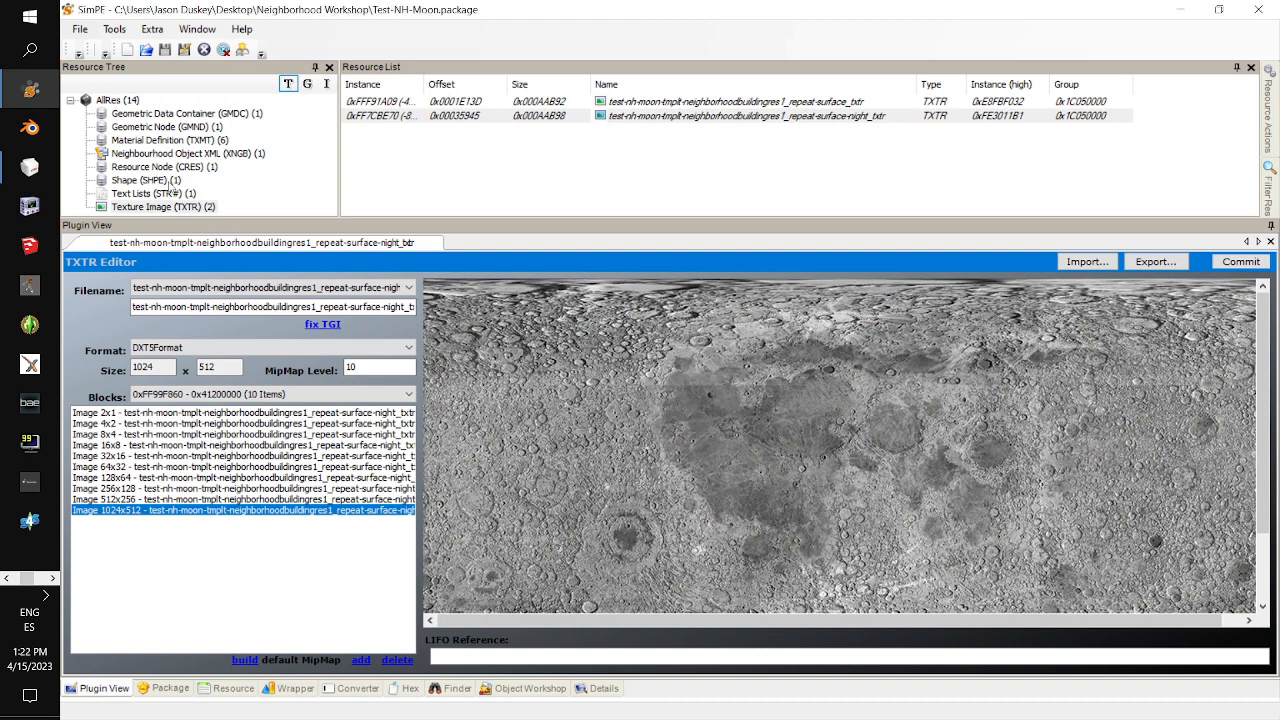
# In the neighborhood shape resource, delete the repeat, rail, bits and roof parts, keeping only windows_day and windows_night
pyautogui.click(172, 182)
pyautogui.click(530, 104)
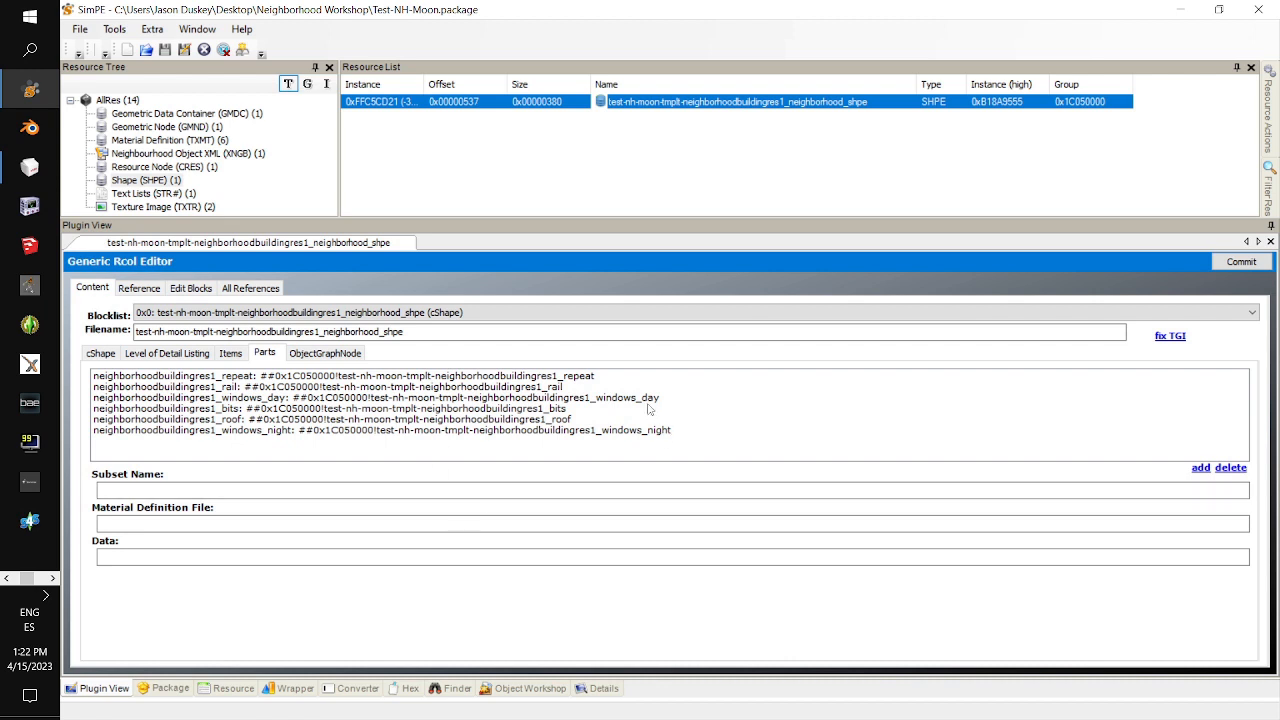
pyautogui.click(600, 382)
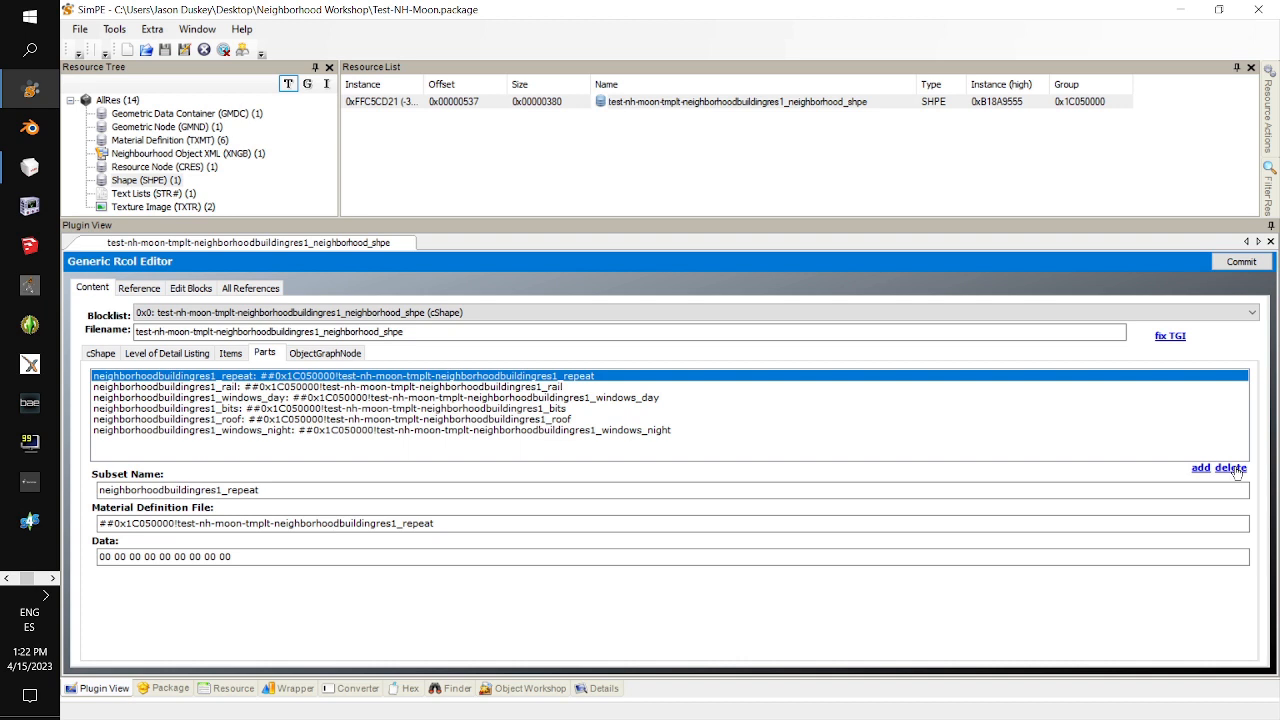
pyautogui.click(1230, 468)
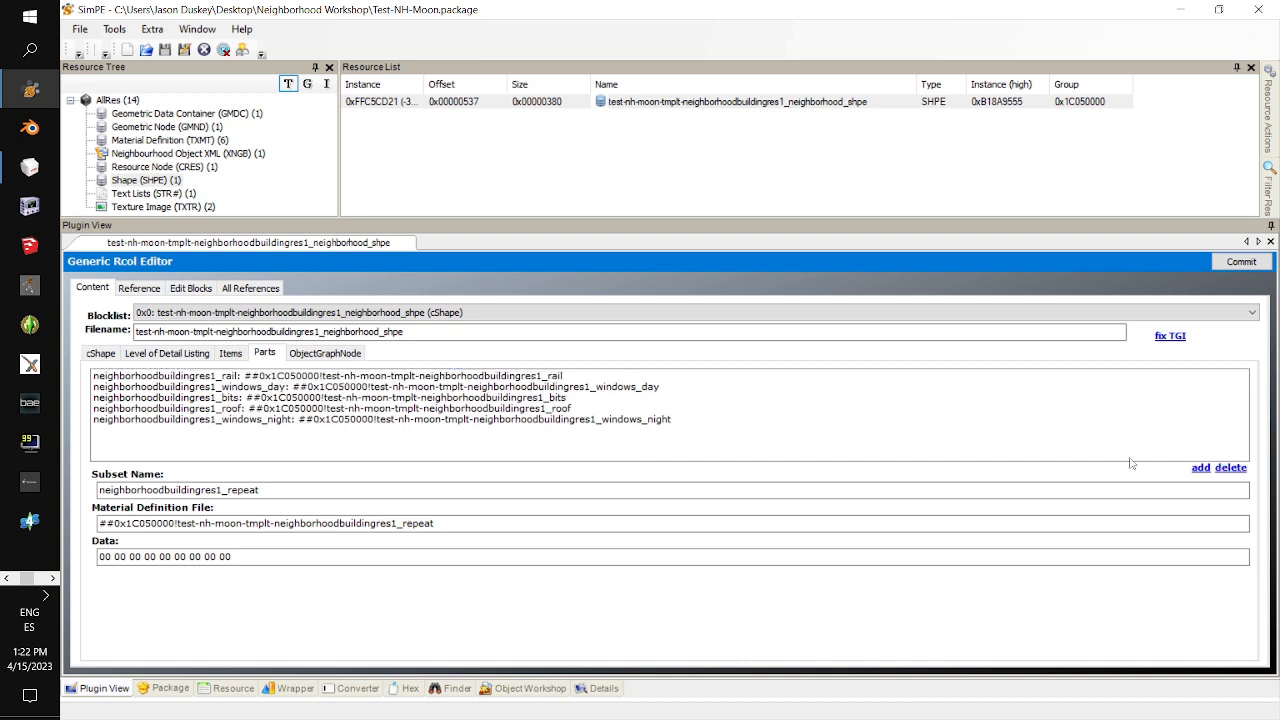
pyautogui.click(580, 378)
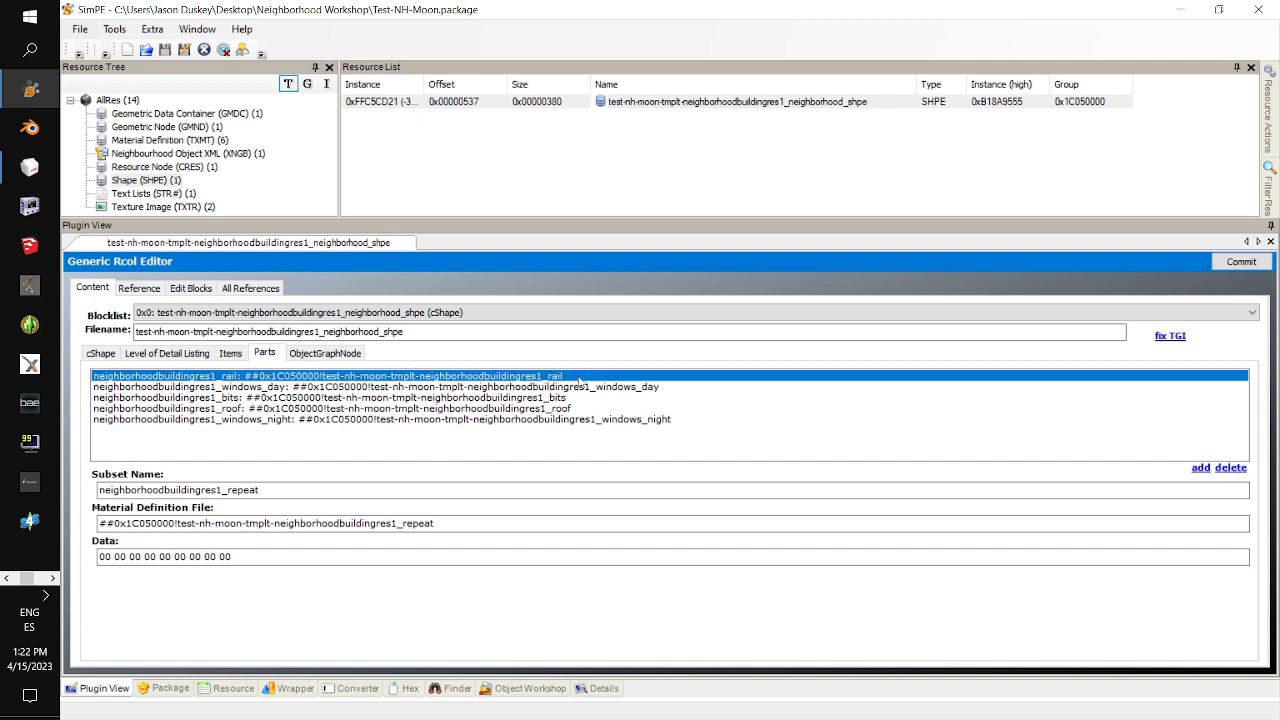
pyautogui.click(1230, 468)
pyautogui.click(597, 386)
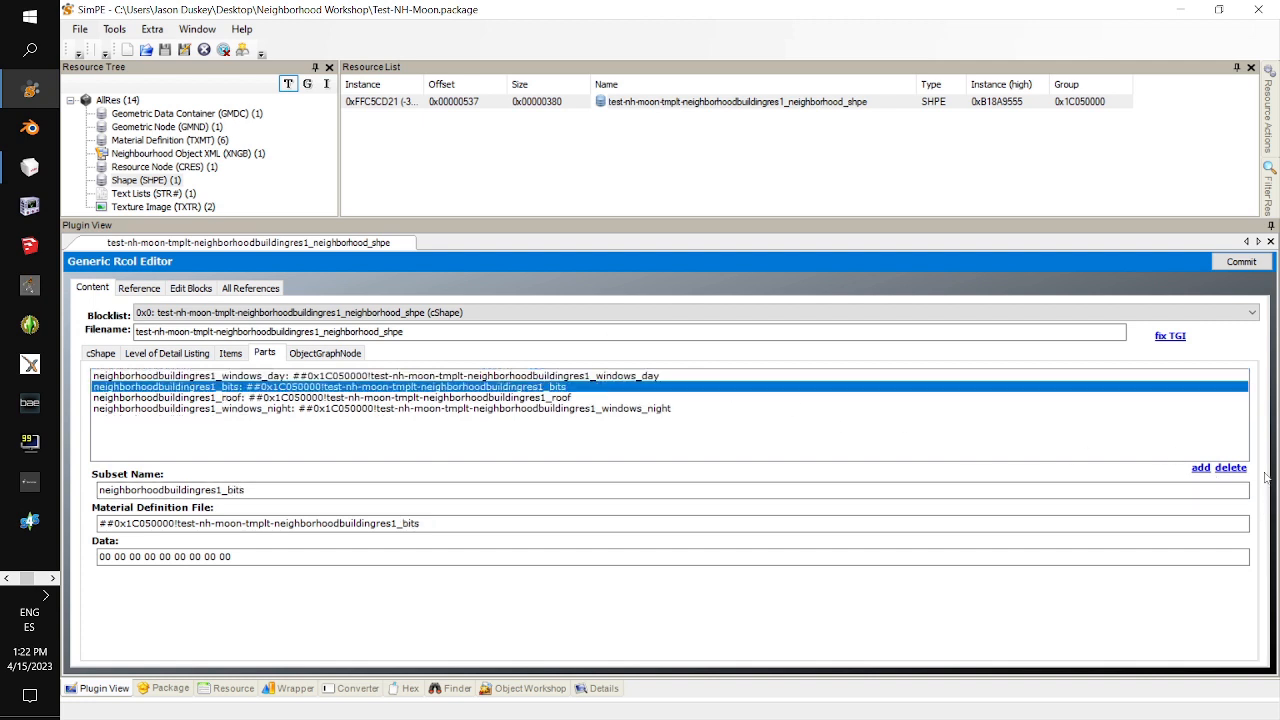
pyautogui.click(1231, 468)
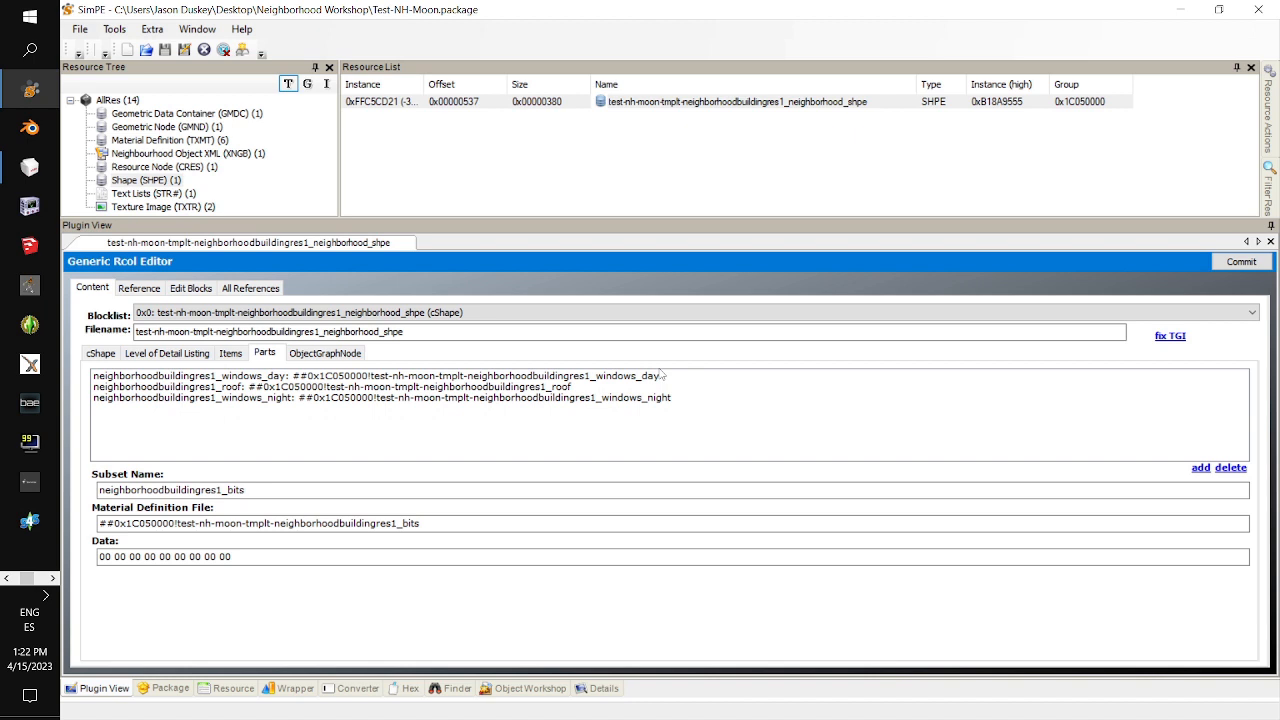
pyautogui.click(593, 387)
pyautogui.click(1231, 468)
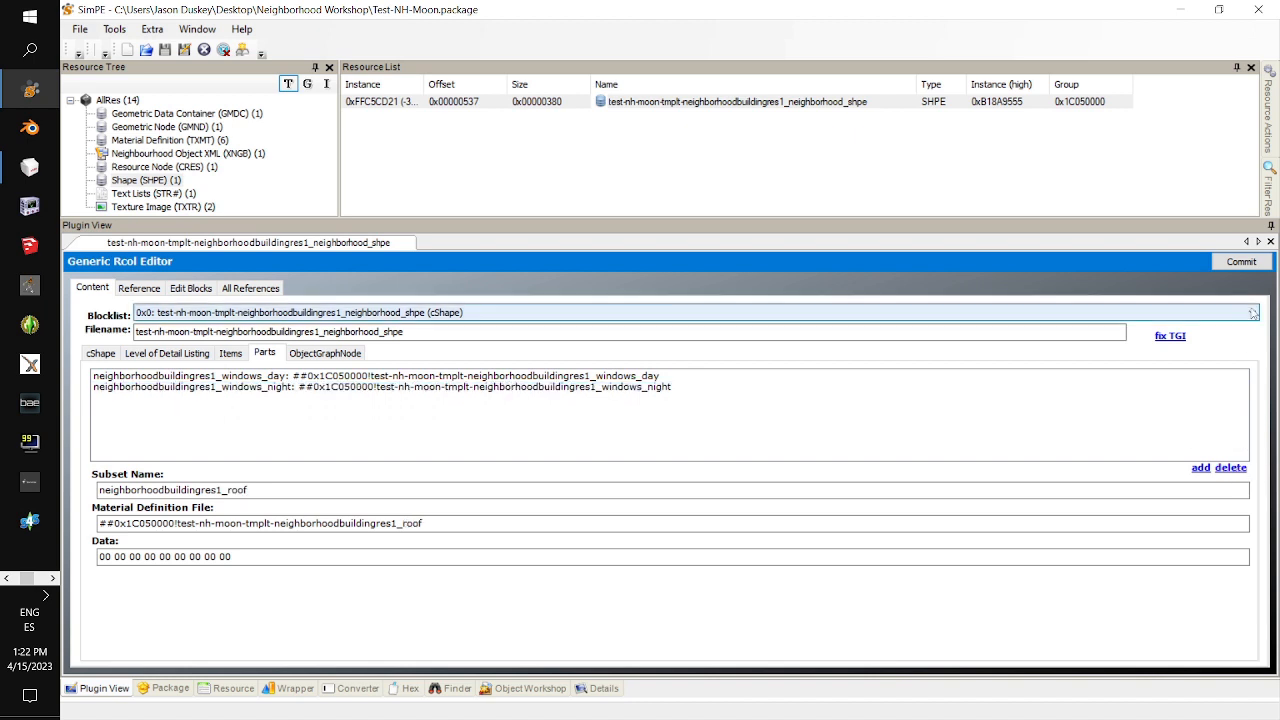
# Commit the shape resource's reduced parts list and save the package
pyautogui.click(1241, 263)
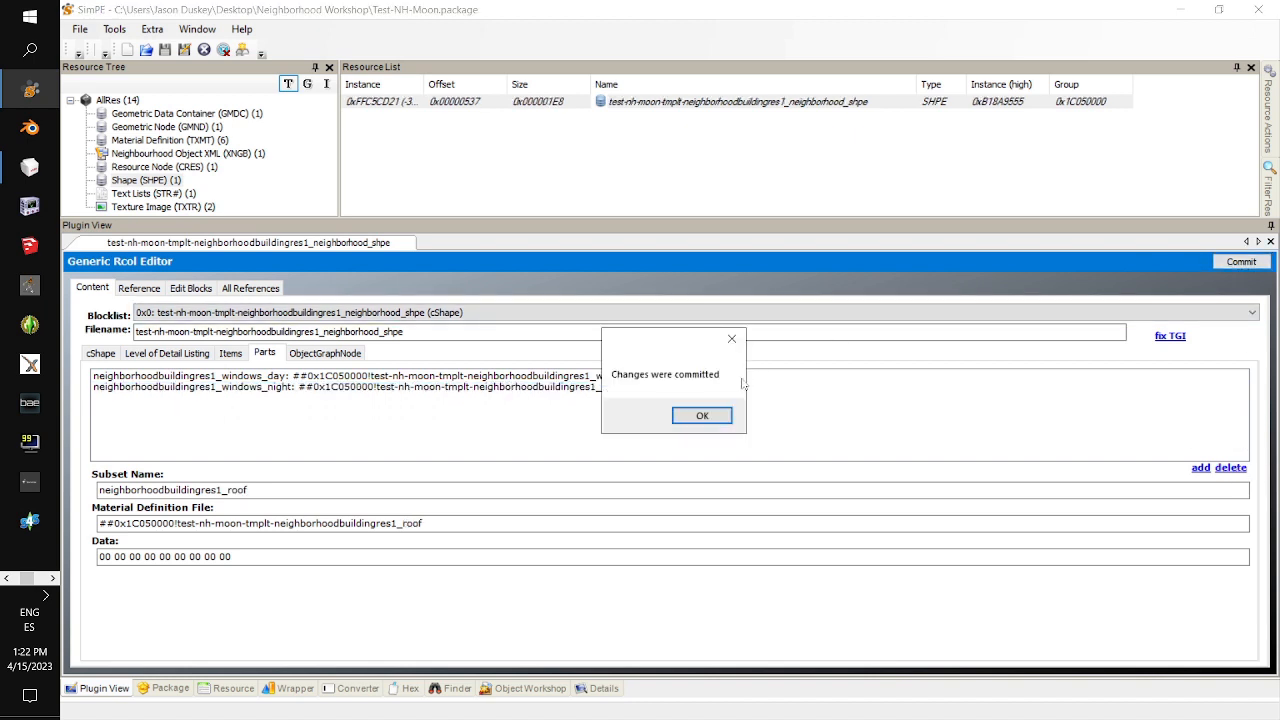
pyautogui.click(720, 416)
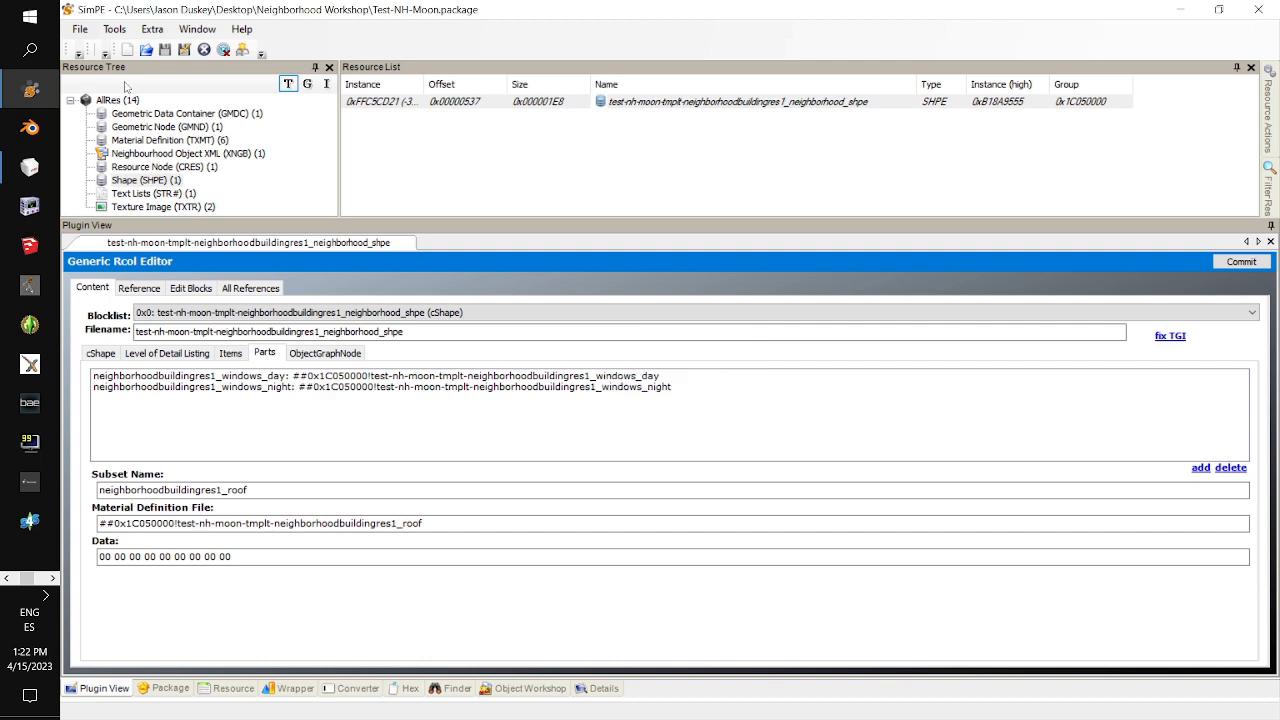
pyautogui.click(80, 30)
pyautogui.click(100, 122)
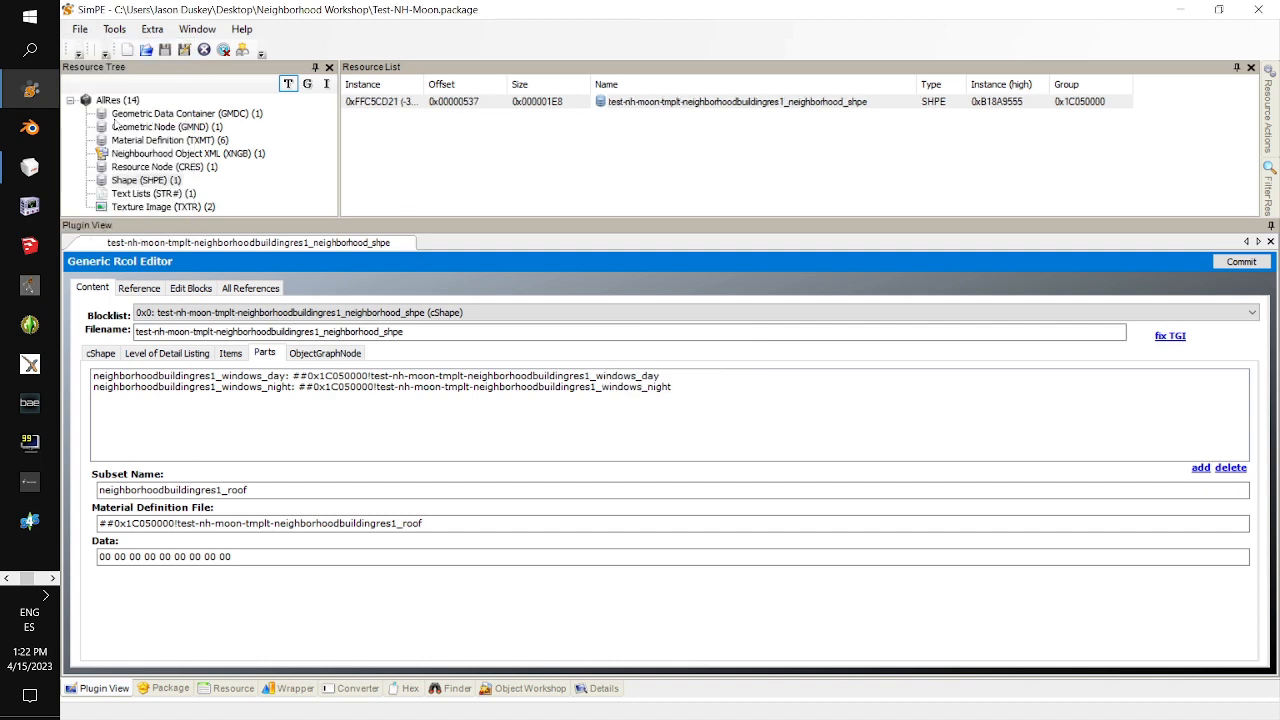
# Delete the repeat, rail, bits and roof material definitions and save the package
pyautogui.click(206, 141)
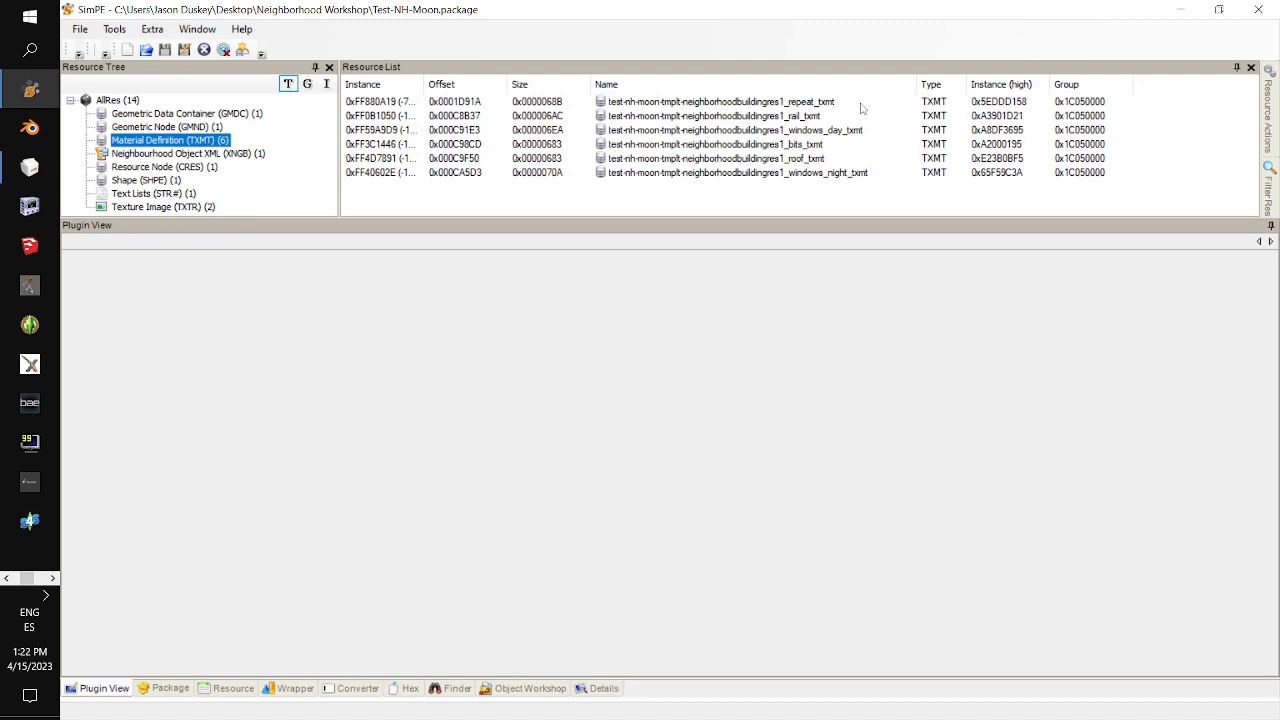
pyautogui.click(843, 105)
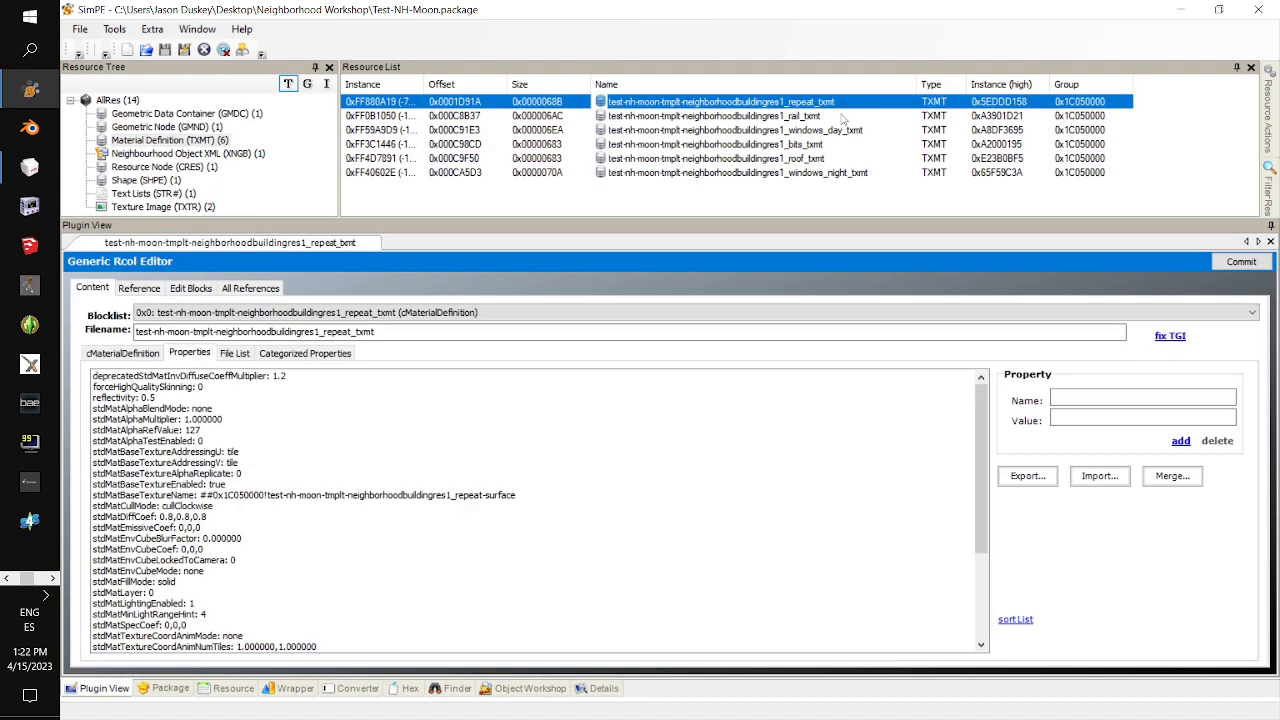
pyautogui.keyDown('shift'); pyautogui.click(843, 118); pyautogui.keyUp('shift')
pyautogui.rightClick(843, 118)
pyautogui.click(893, 182)
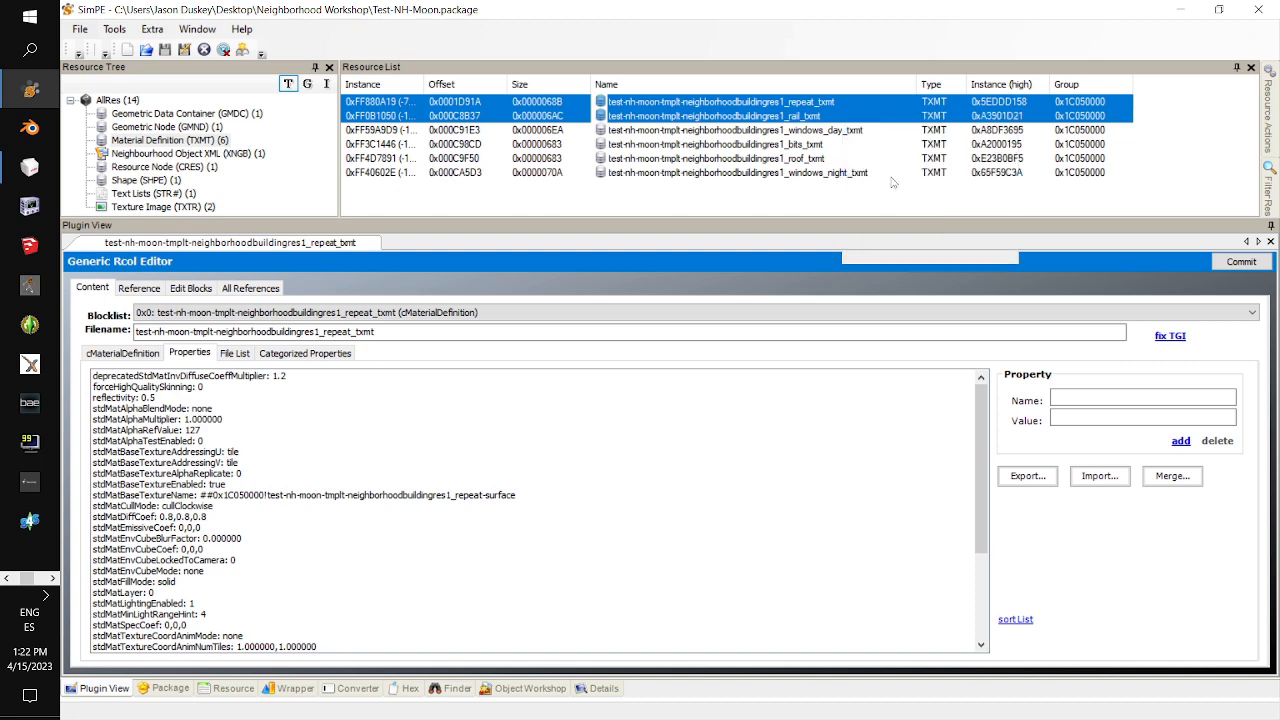
pyautogui.click(826, 146)
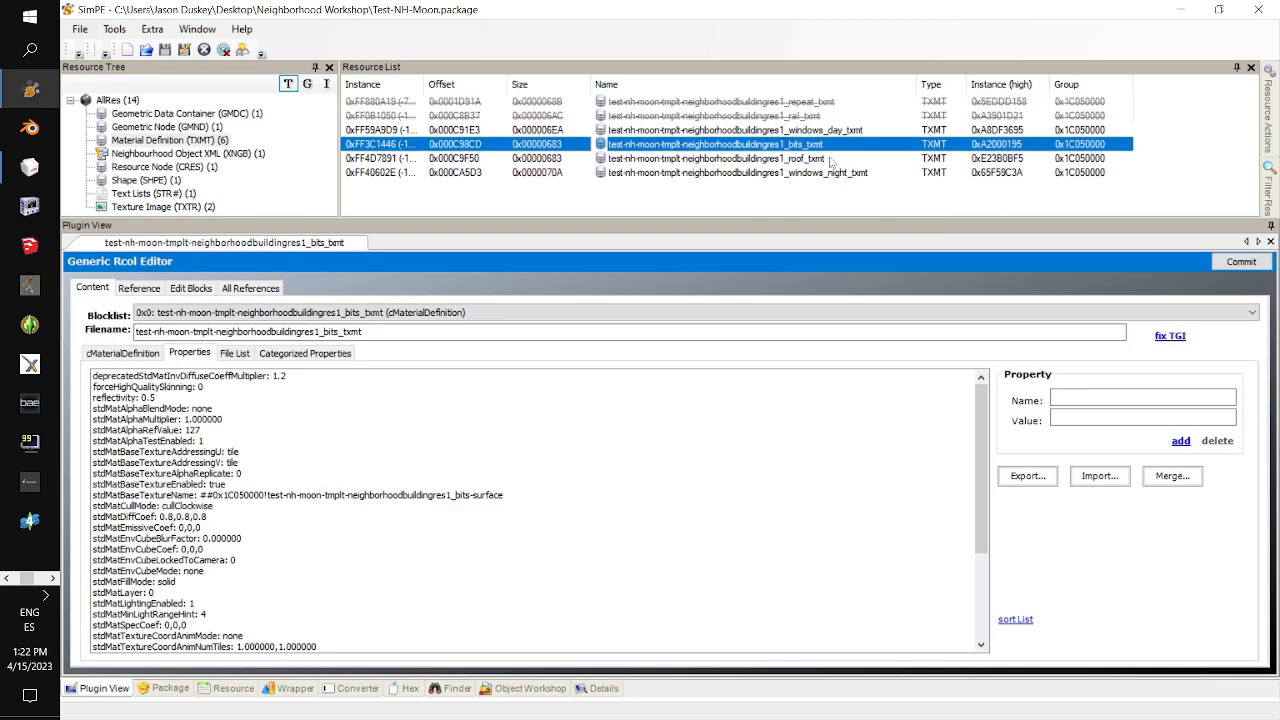
pyautogui.keyDown('shift'); pyautogui.click(830, 159); pyautogui.keyUp('shift')
pyautogui.rightClick(830, 160)
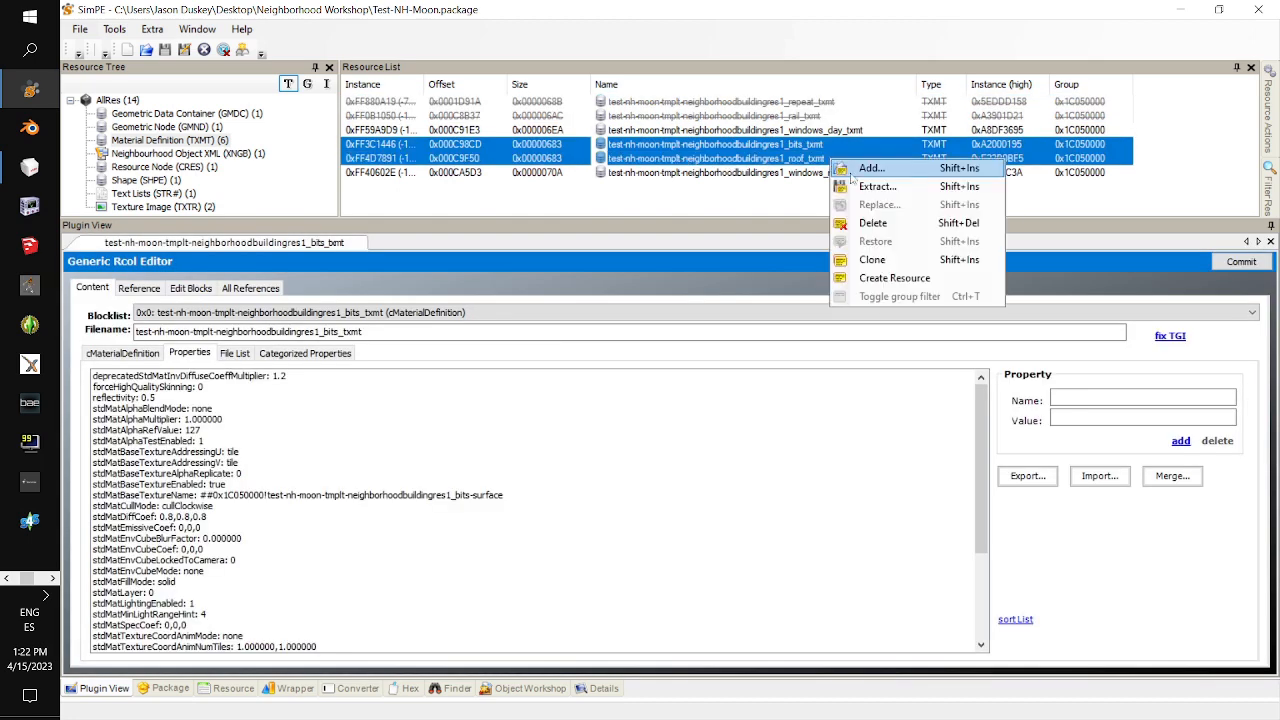
pyautogui.click(872, 224)
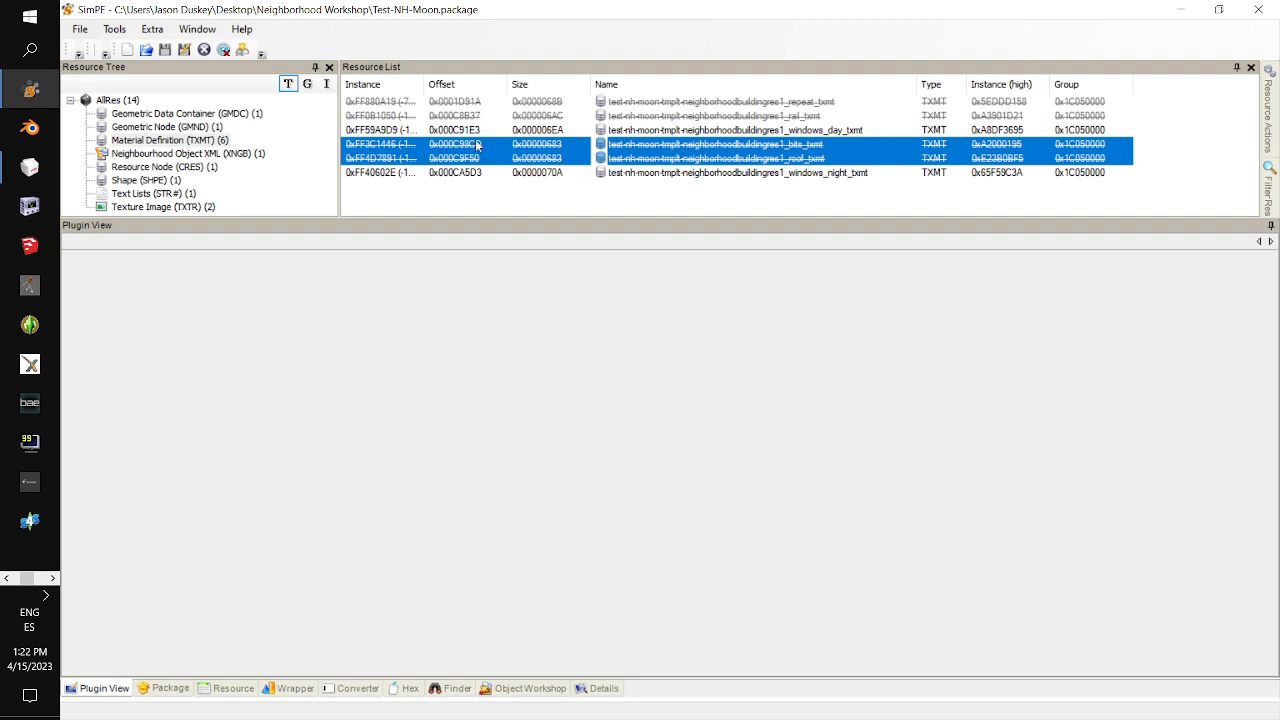
pyautogui.click(79, 30)
pyautogui.click(106, 120)
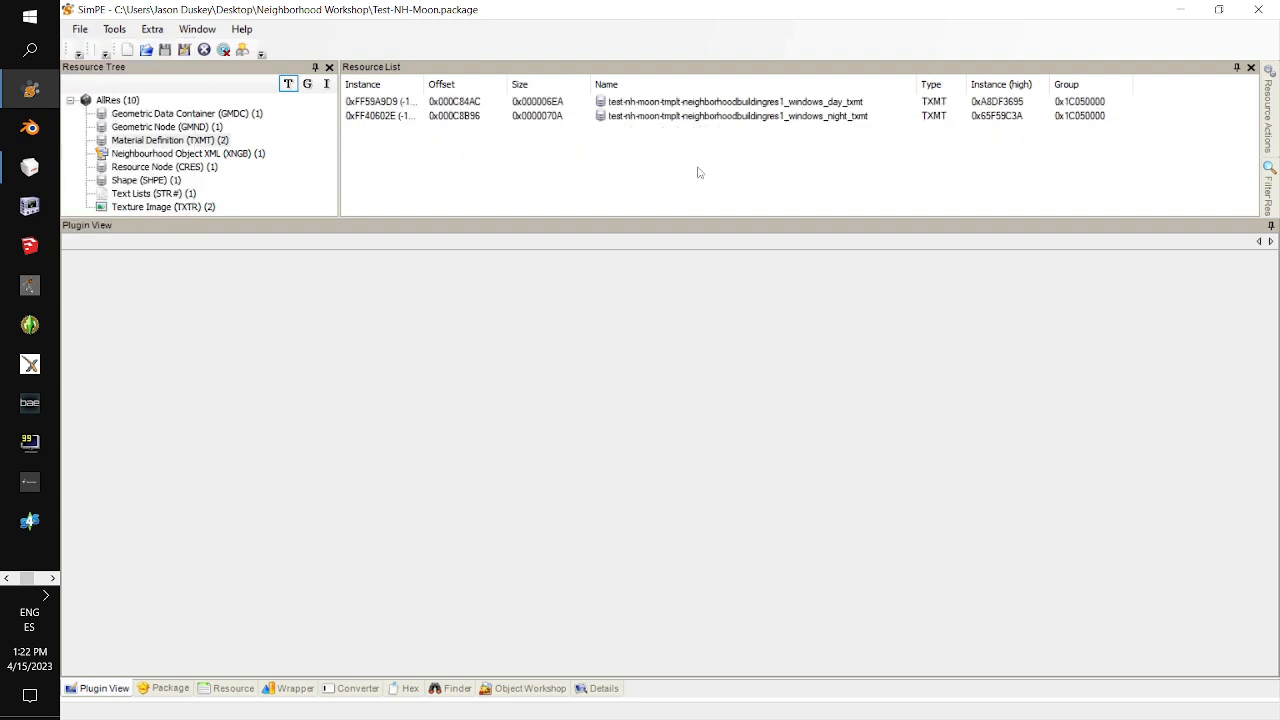
# Check the TXMT instructions slide in PowerPoint and copy the windows_day material's stdMatBaseTextureName value without the "##0x1C050000!" prefix
pyautogui.click(740, 104)
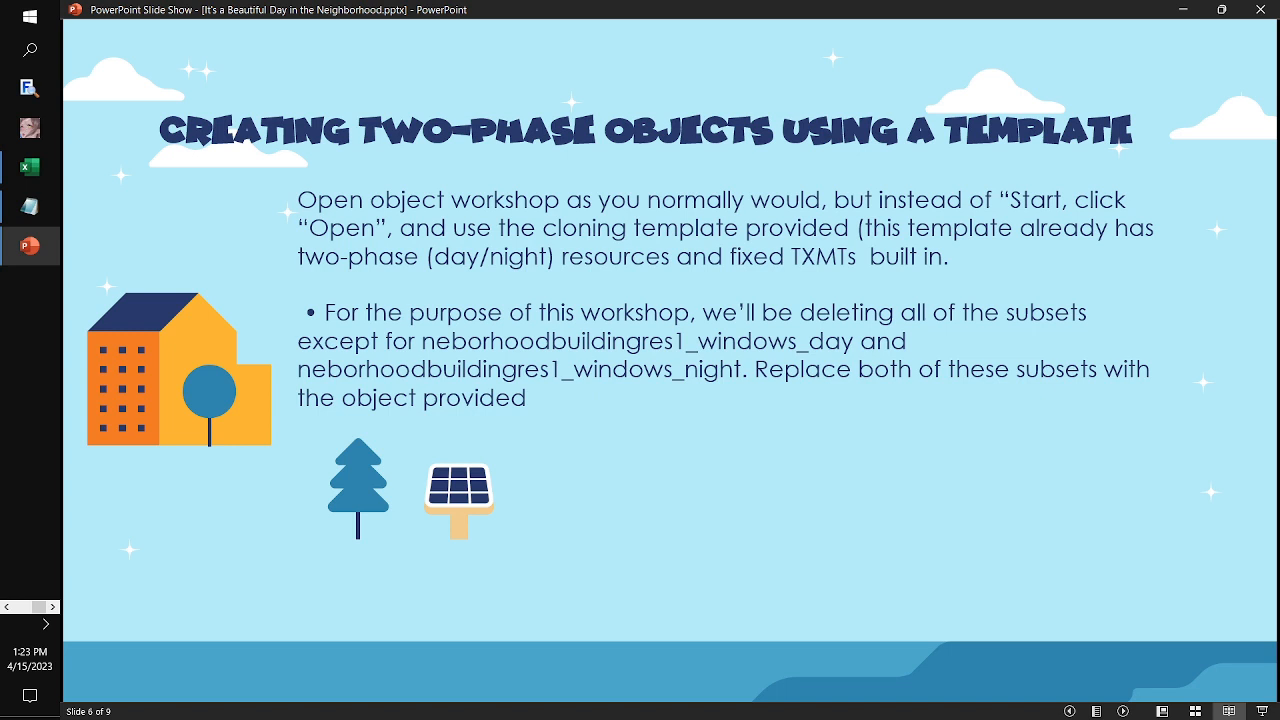
pyautogui.press('Right')
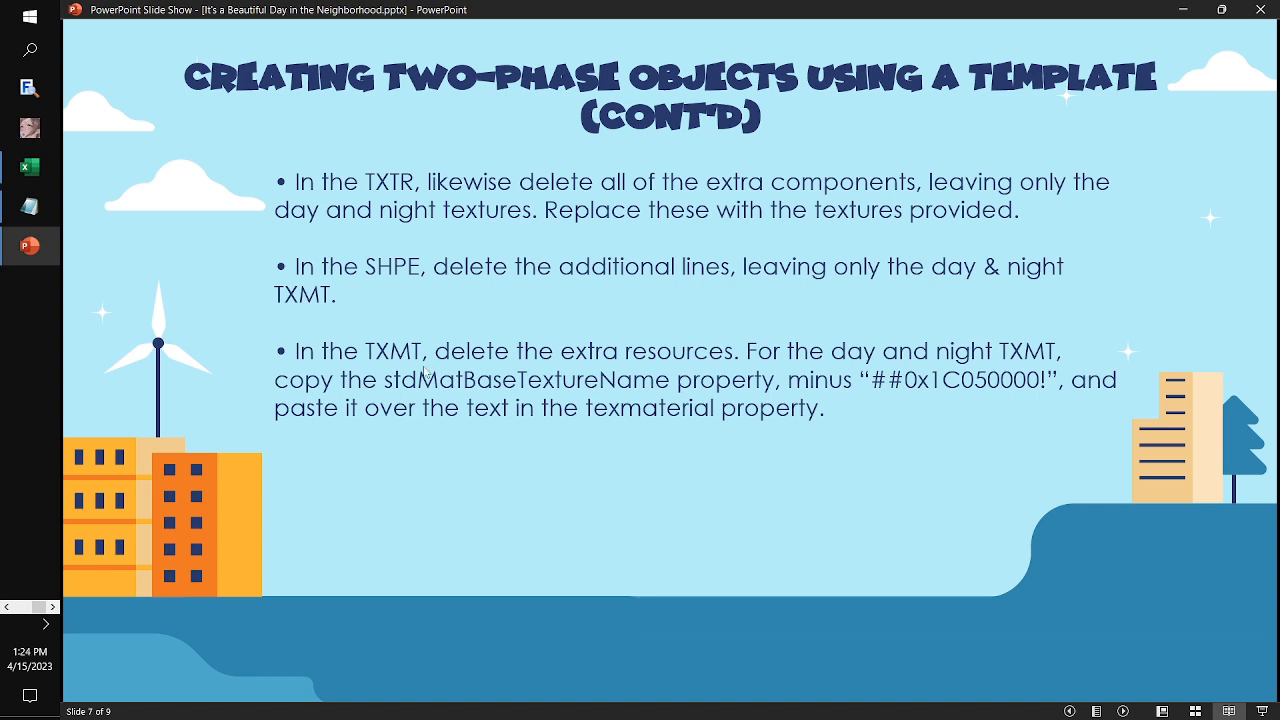
pyautogui.hotkey('alt', 'Tab')
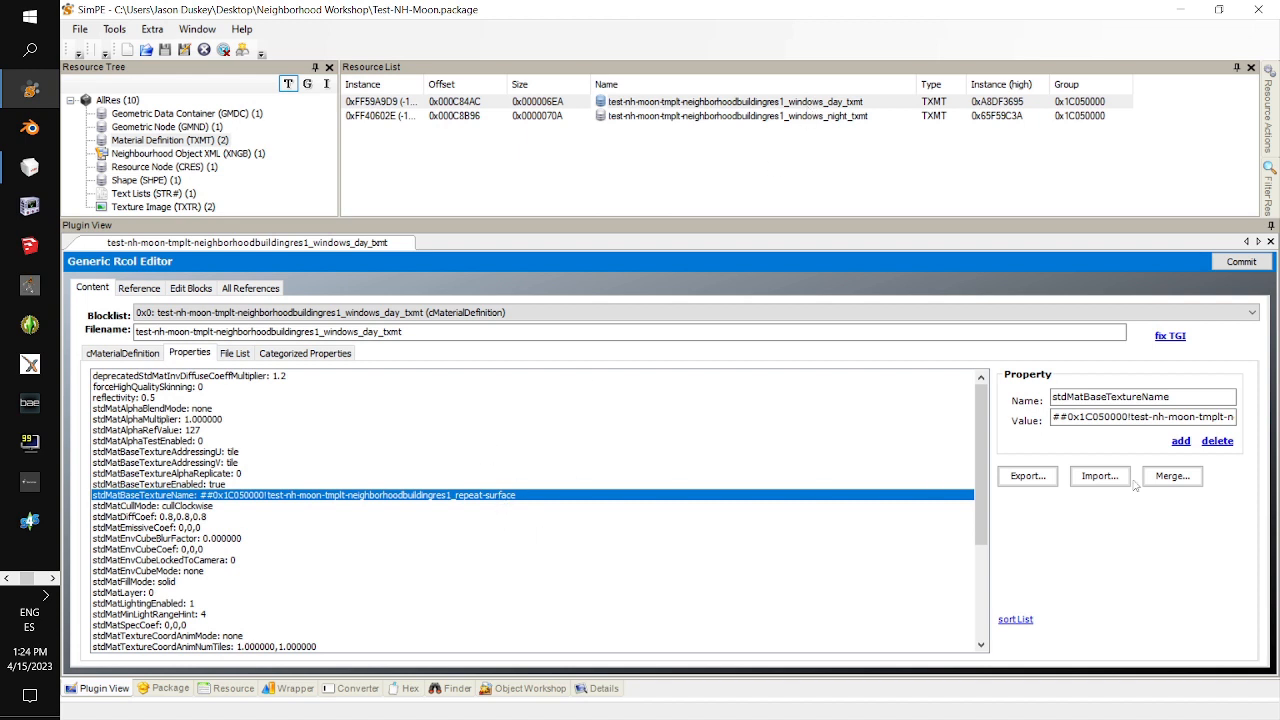
pyautogui.click(1144, 418)
pyautogui.moveTo(1148, 414); pyautogui.dragTo(845, 399)
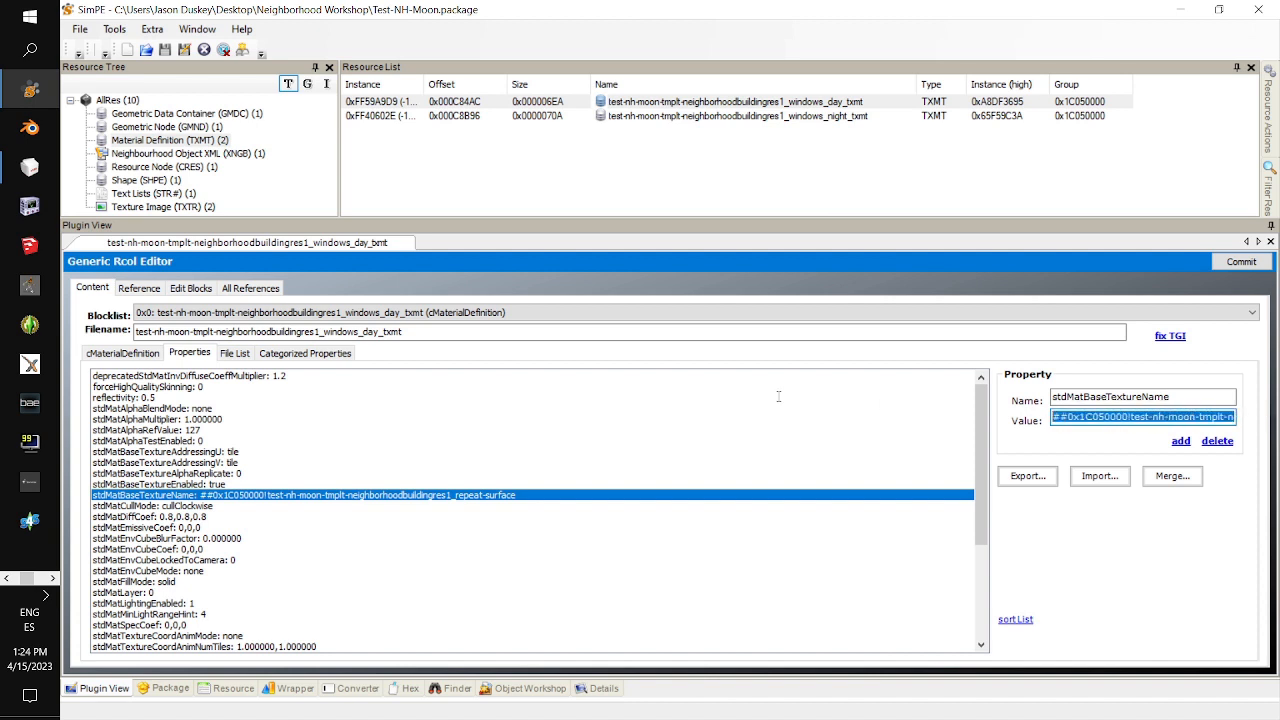
pyautogui.moveTo(938, 396); pyautogui.dragTo(1122, 417)
pyautogui.hotkey('ctrl', 'c')
# Set the windows_day material's texMaterial property to test-nh-moon-tmplt-neighborhoodbuildingres1_repeat-surface and commit the change
pyautogui.scroll(-5, 557, 512)
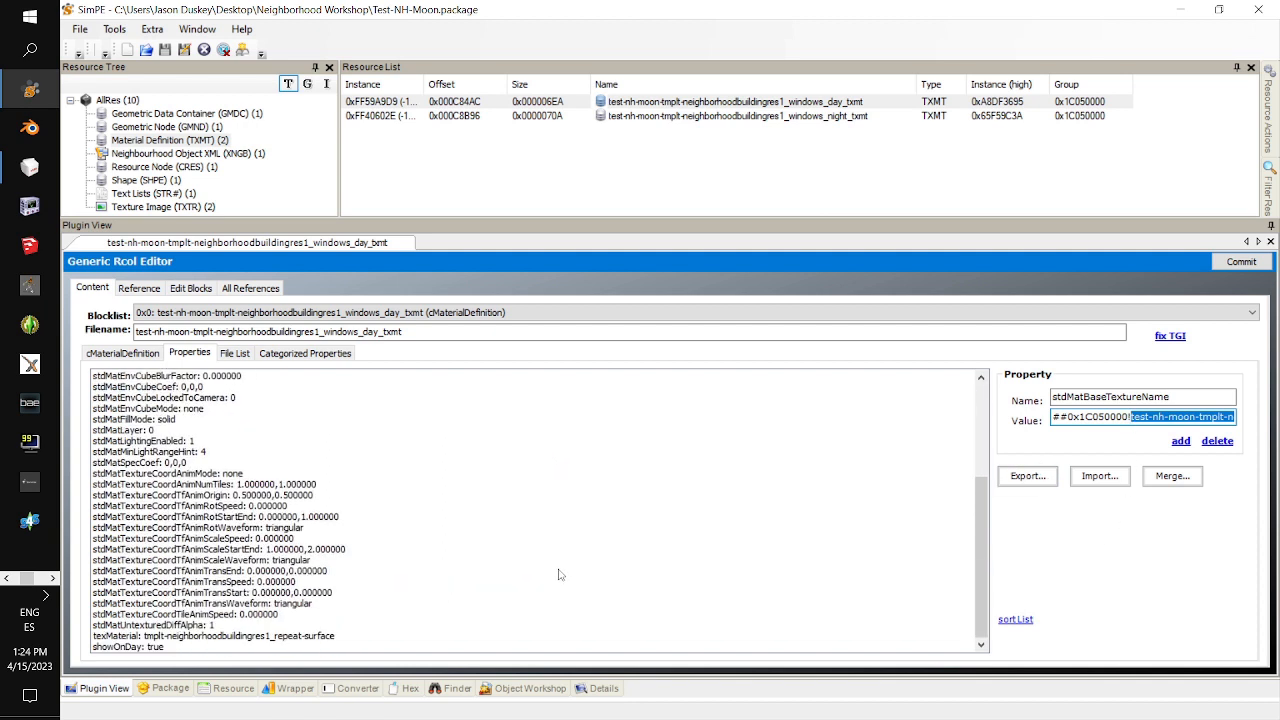
pyautogui.click(307, 637)
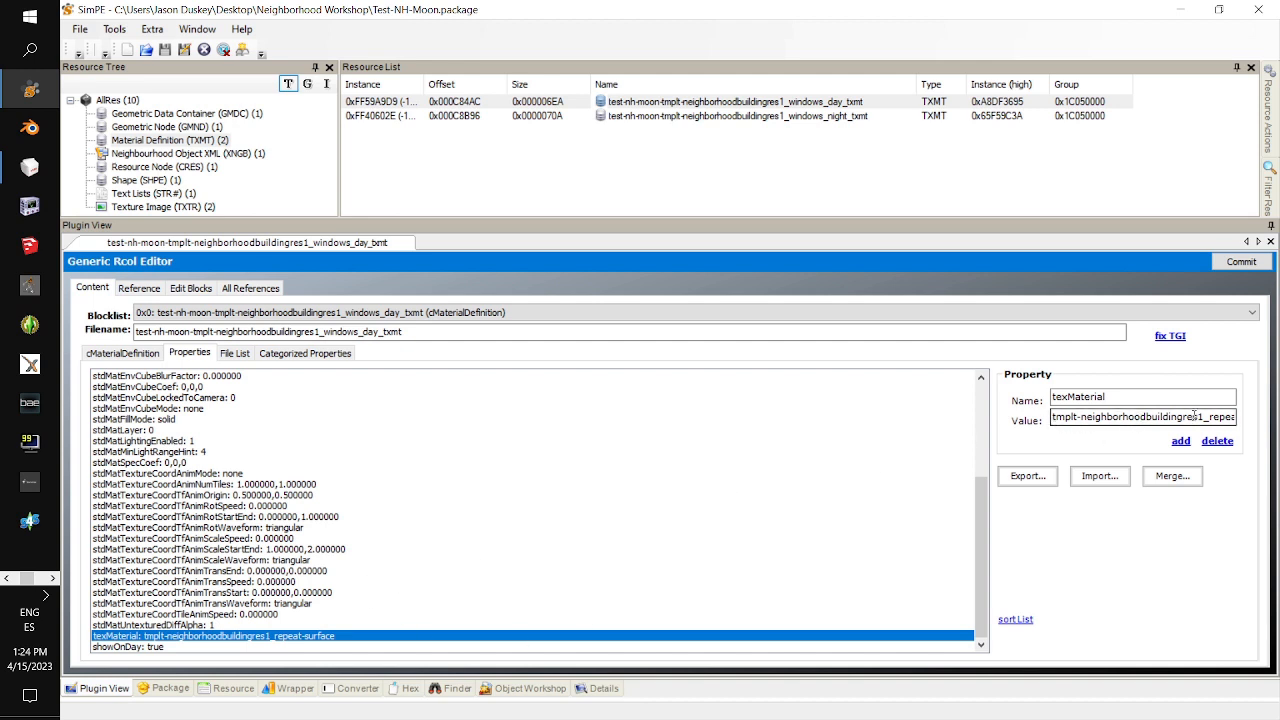
pyautogui.moveTo(1233, 418); pyautogui.dragTo(907, 424)
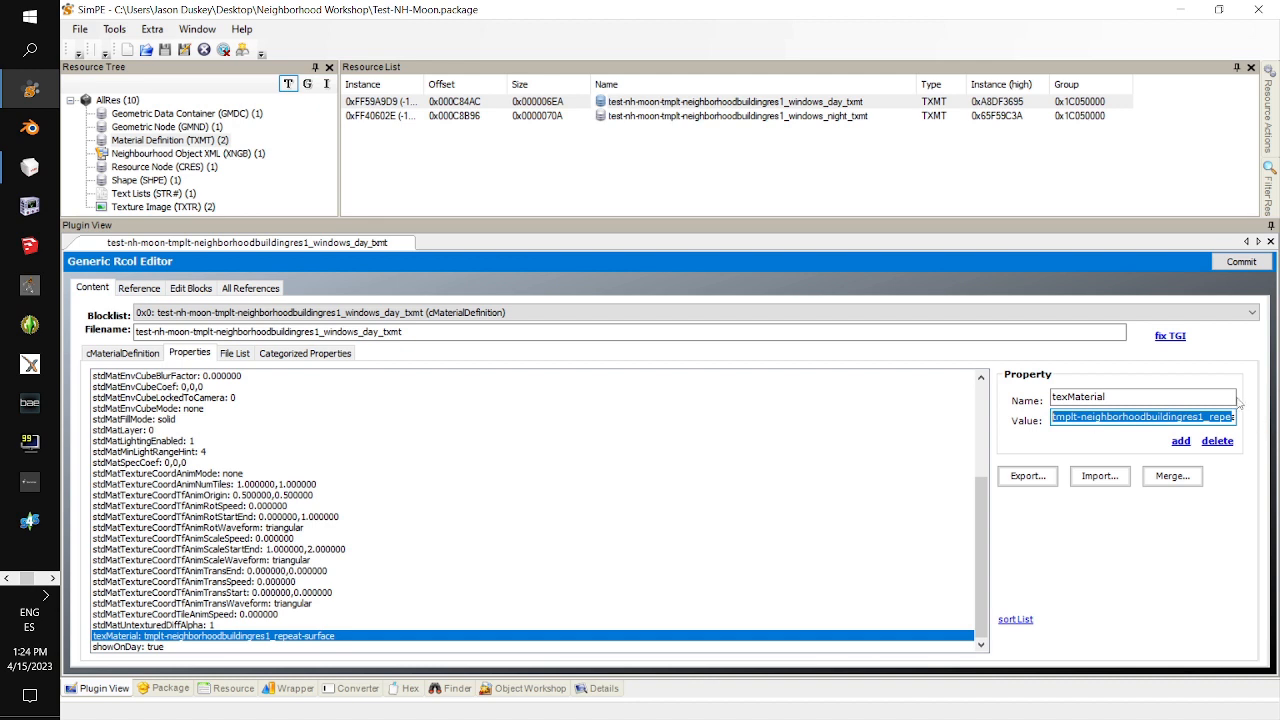
pyautogui.press('Delete')
pyautogui.press('Delete')
pyautogui.press('Delete')
pyautogui.press('Delete')
pyautogui.press('Delete')
pyautogui.press('Delete')
pyautogui.press('Delete')
pyautogui.press('Delete')
pyautogui.press('Delete')
pyautogui.press('Delete')
pyautogui.press('Delete')
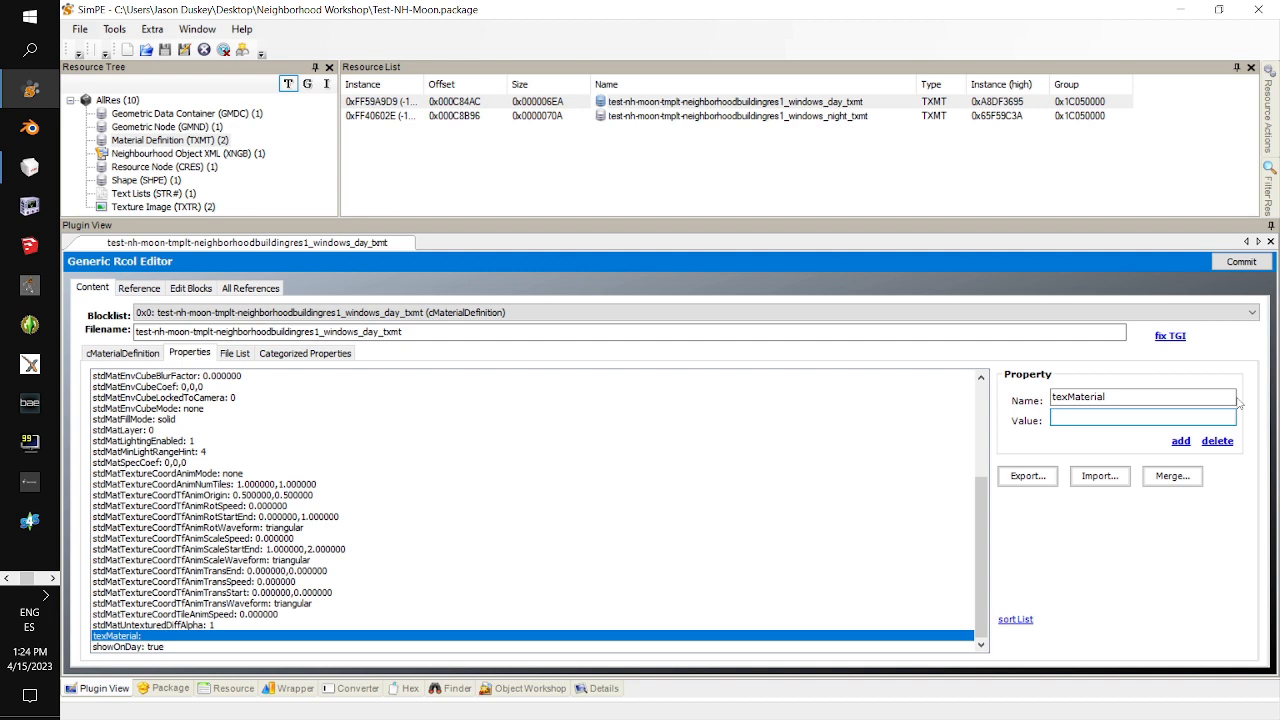
pyautogui.hotkey('ctrl', 'v')
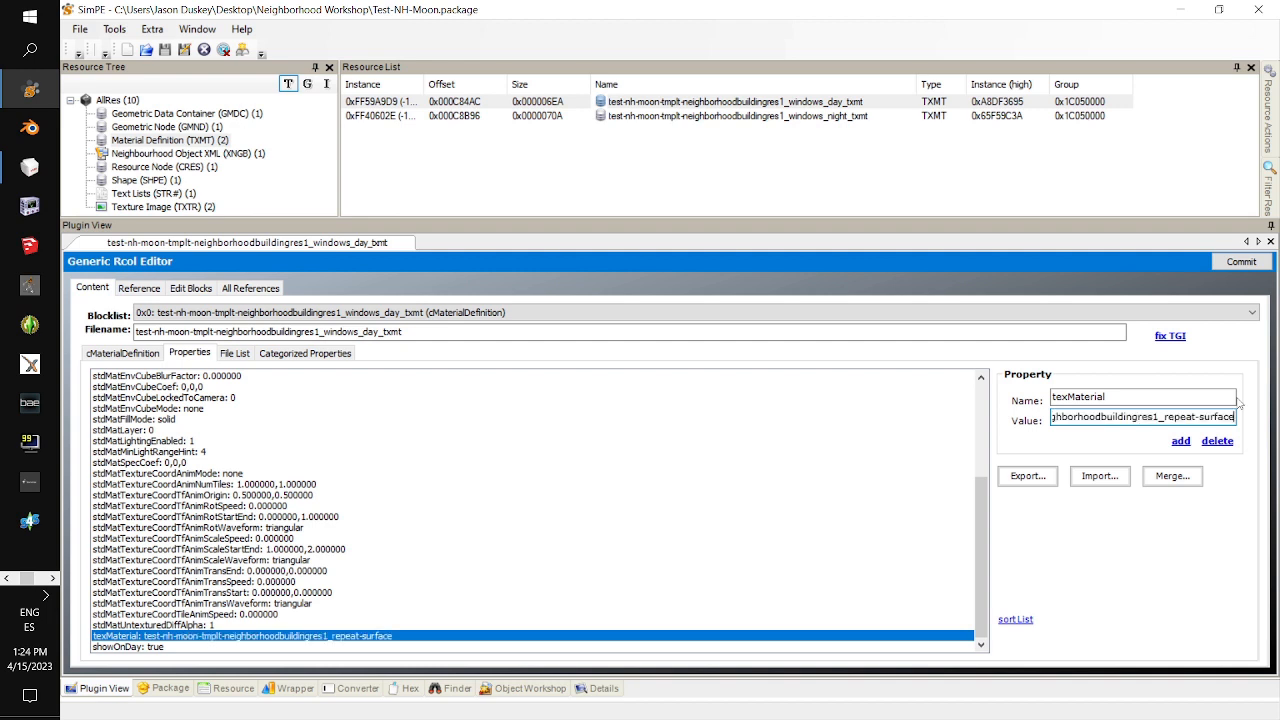
pyautogui.click(1248, 263)
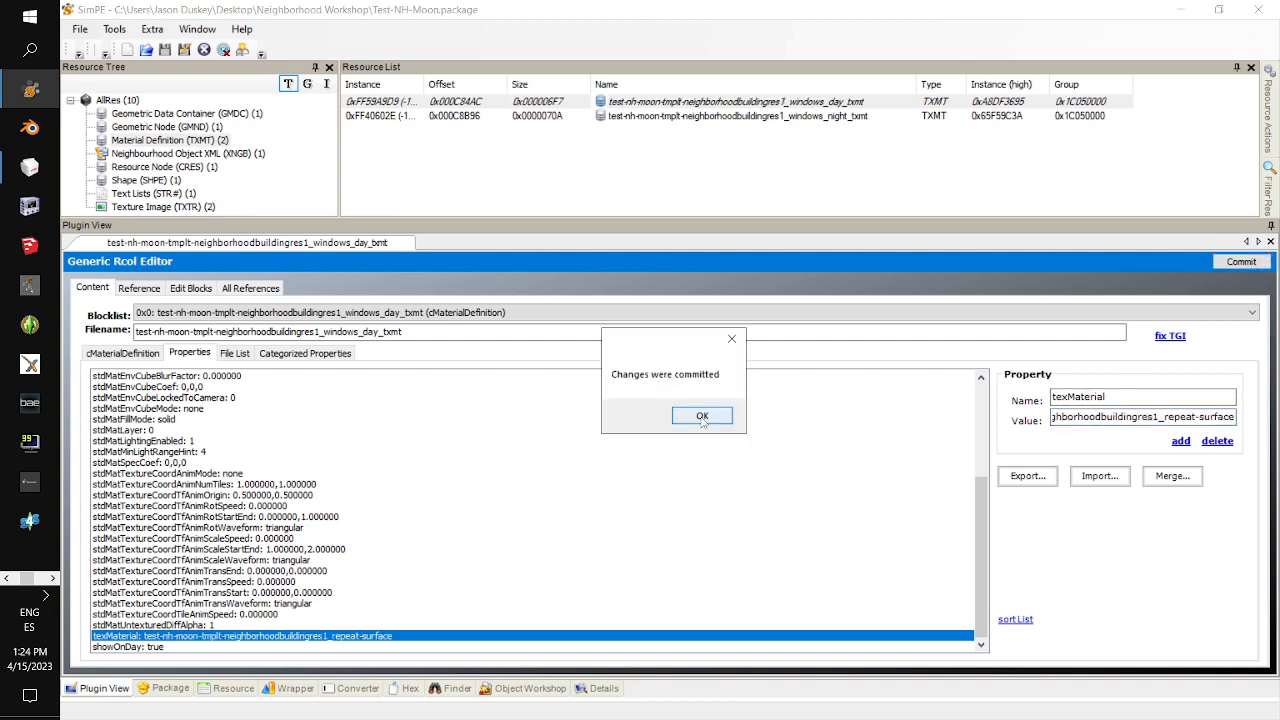
pyautogui.click(702, 416)
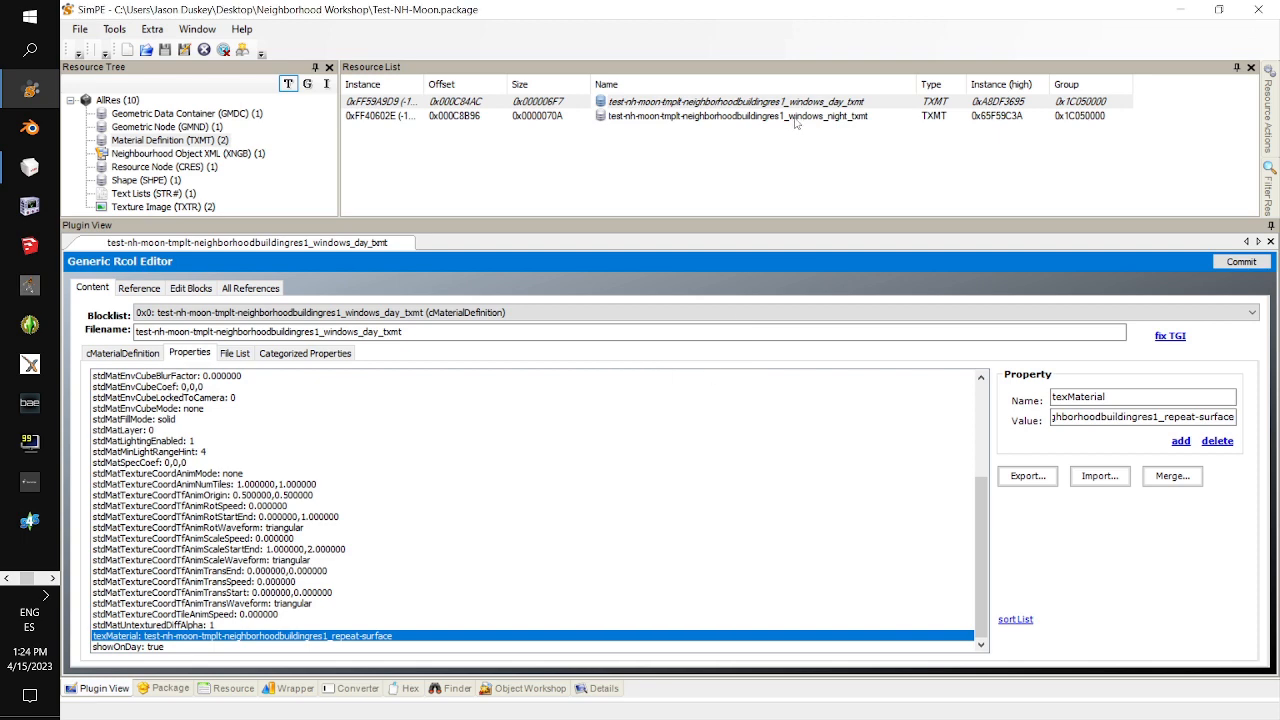
# Copy the windows_night material's stdMatBaseTextureName value without the "##0x1C050000!" prefix
pyautogui.click(797, 116)
pyautogui.click(861, 494)
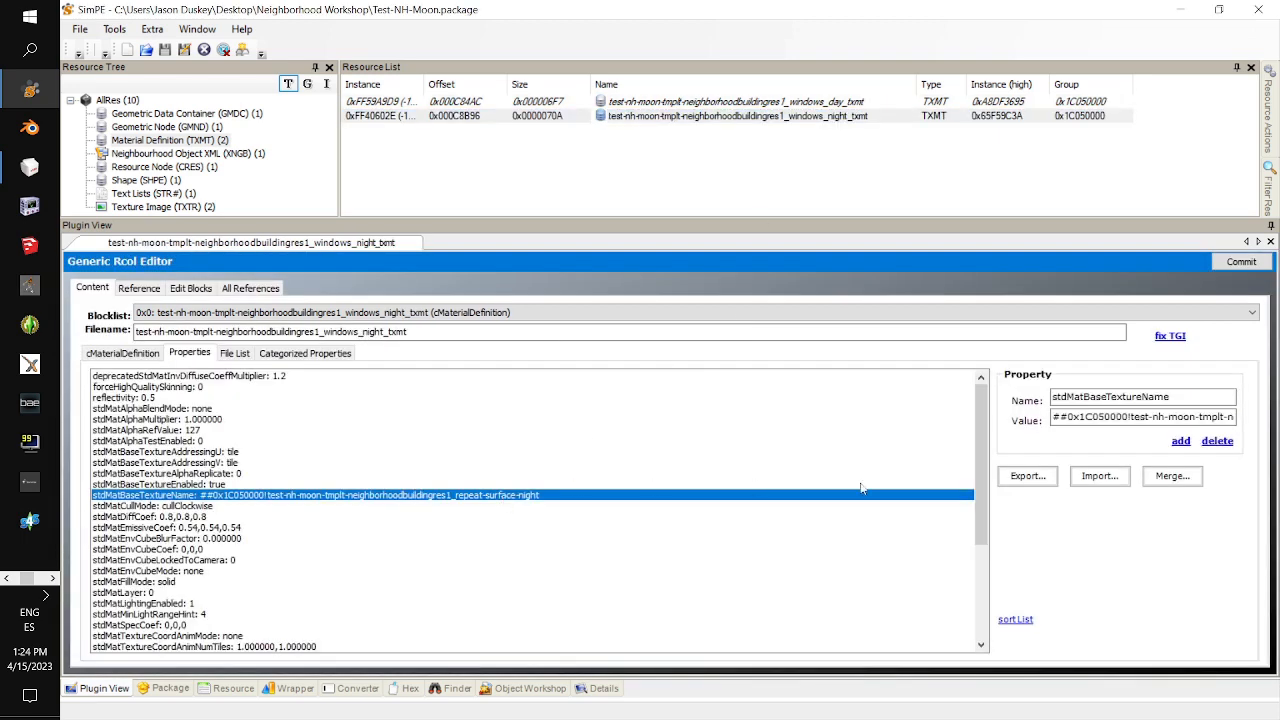
pyautogui.click(1129, 419)
pyautogui.hotkey('ctrl', 'a')
pyautogui.hotkey('ctrl', 'c')
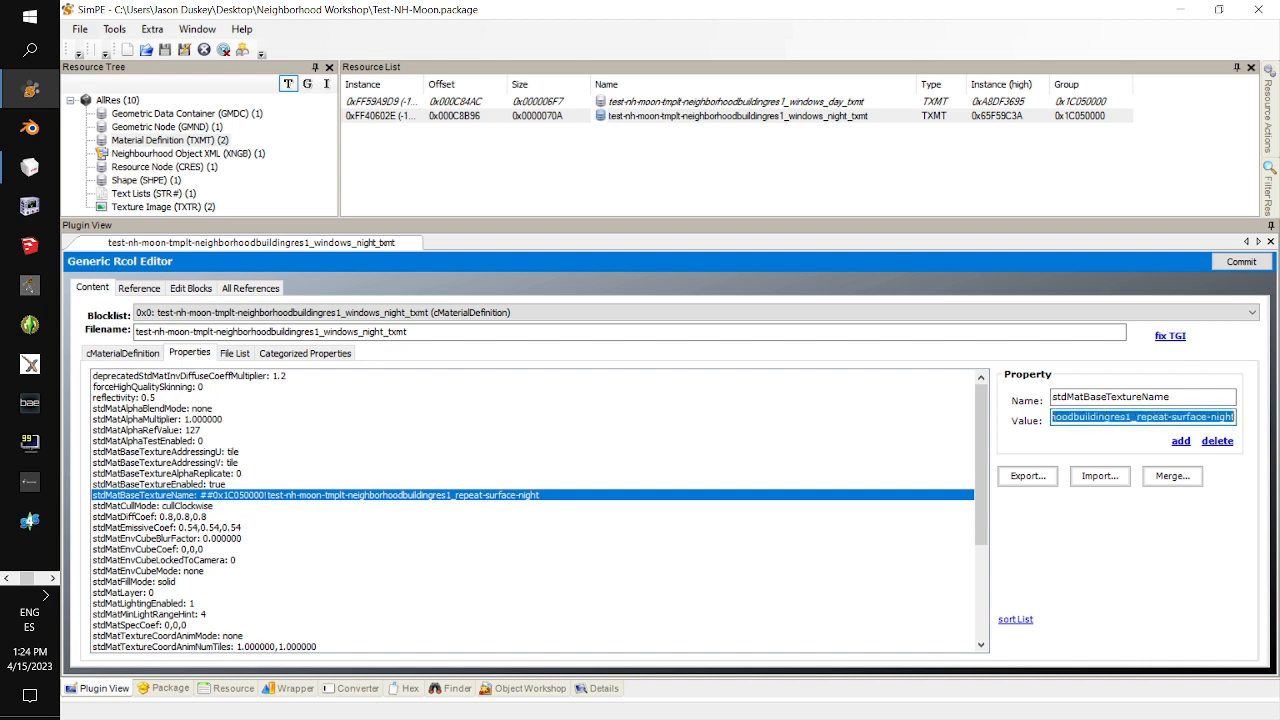
pyautogui.click(1234, 417)
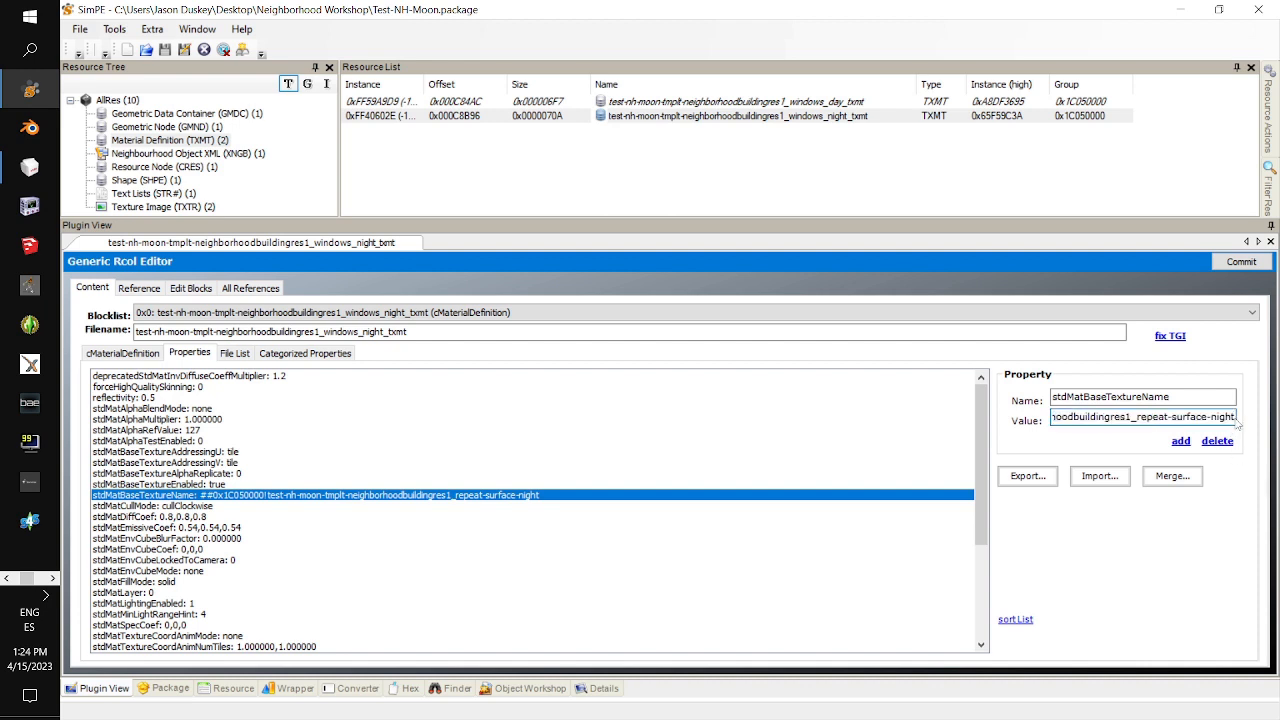
pyautogui.moveTo(1234, 417); pyautogui.dragTo(1141, 417)
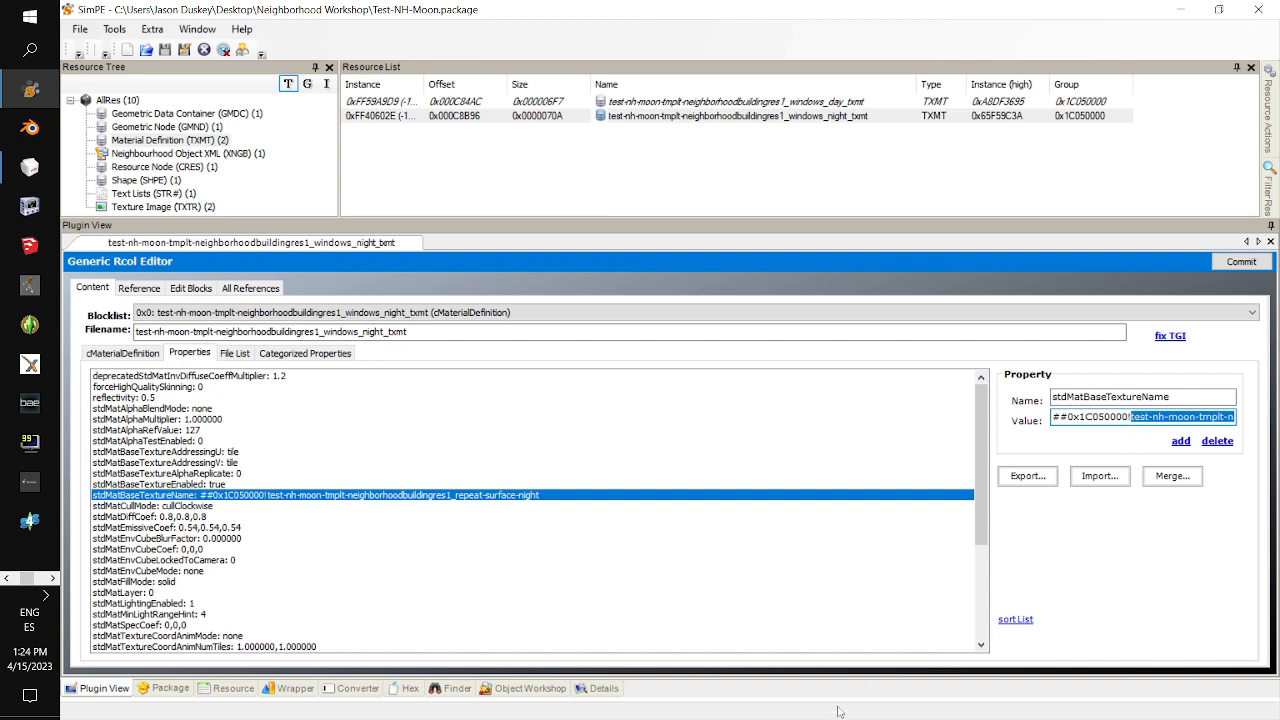
# Set the windows_night material's texMaterial property to test-nh-moon-tmplt-neighborhoodbuildingres1_repeat-surface-night and commit the change
pyautogui.scroll(-2, 781, 567)
pyautogui.scroll(-3, 781, 567)
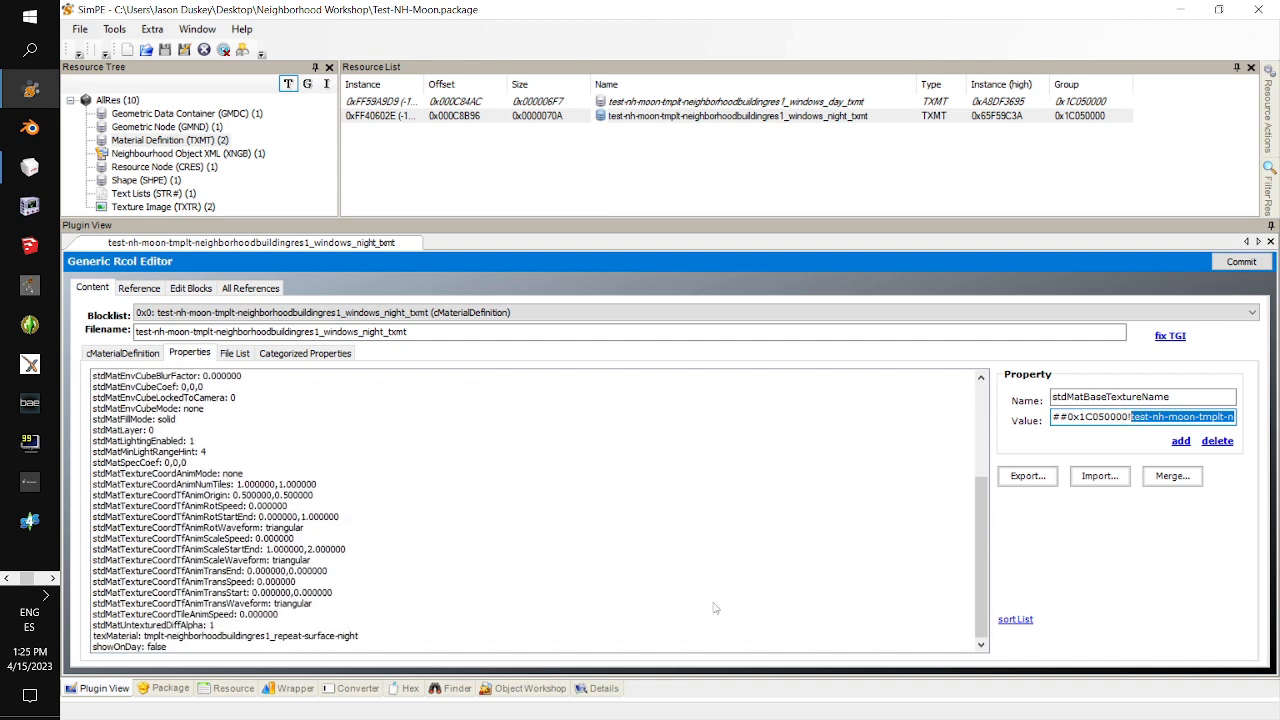
pyautogui.click(268, 637)
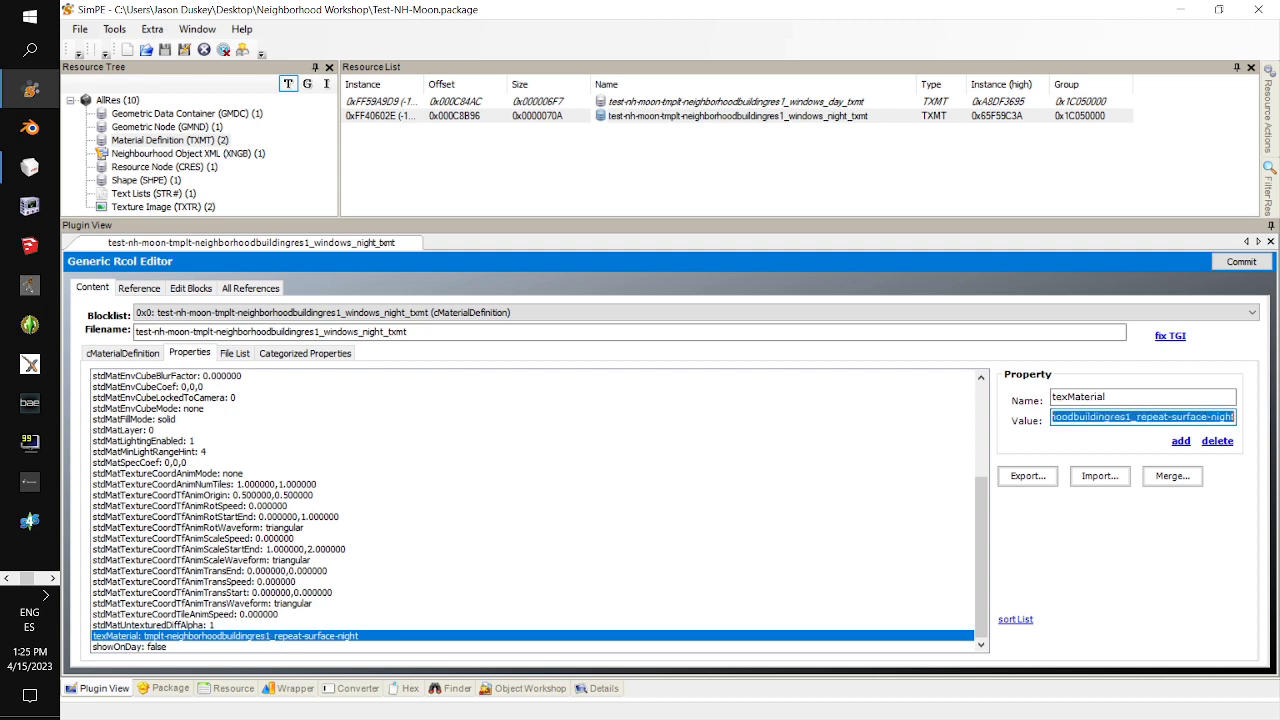
pyautogui.write('t')
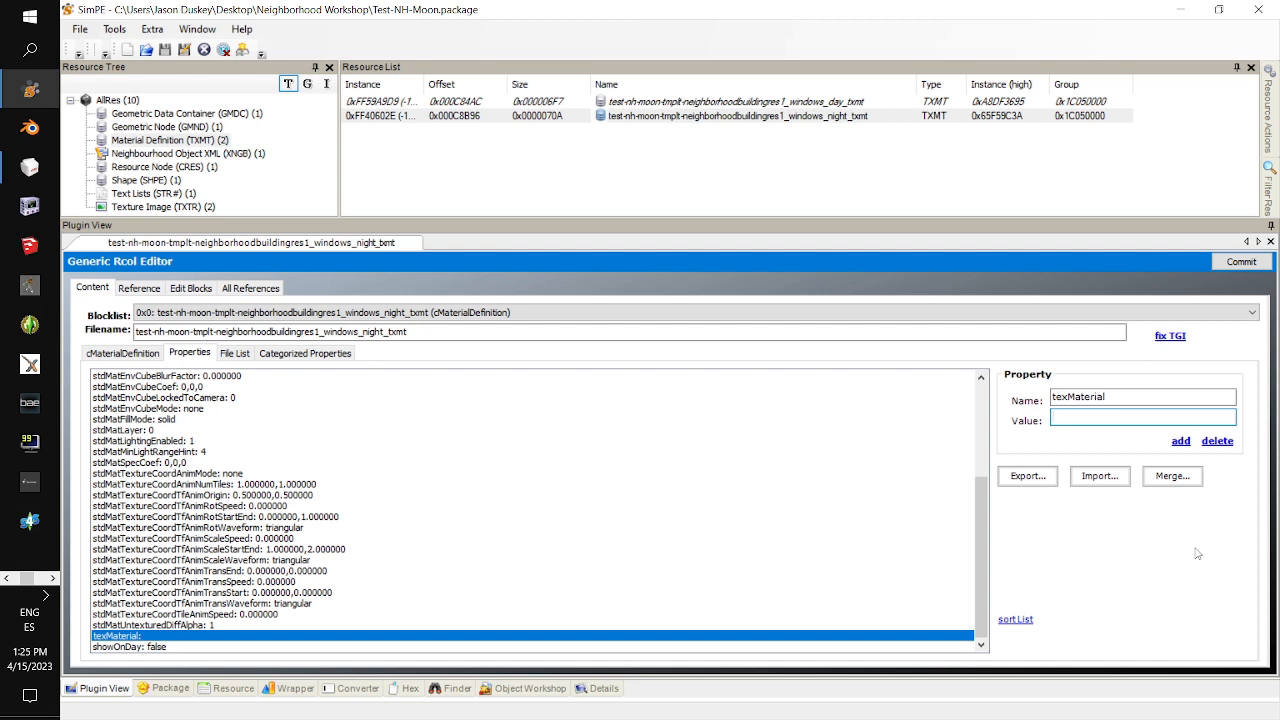
pyautogui.hotkey('ctrl', 'v')
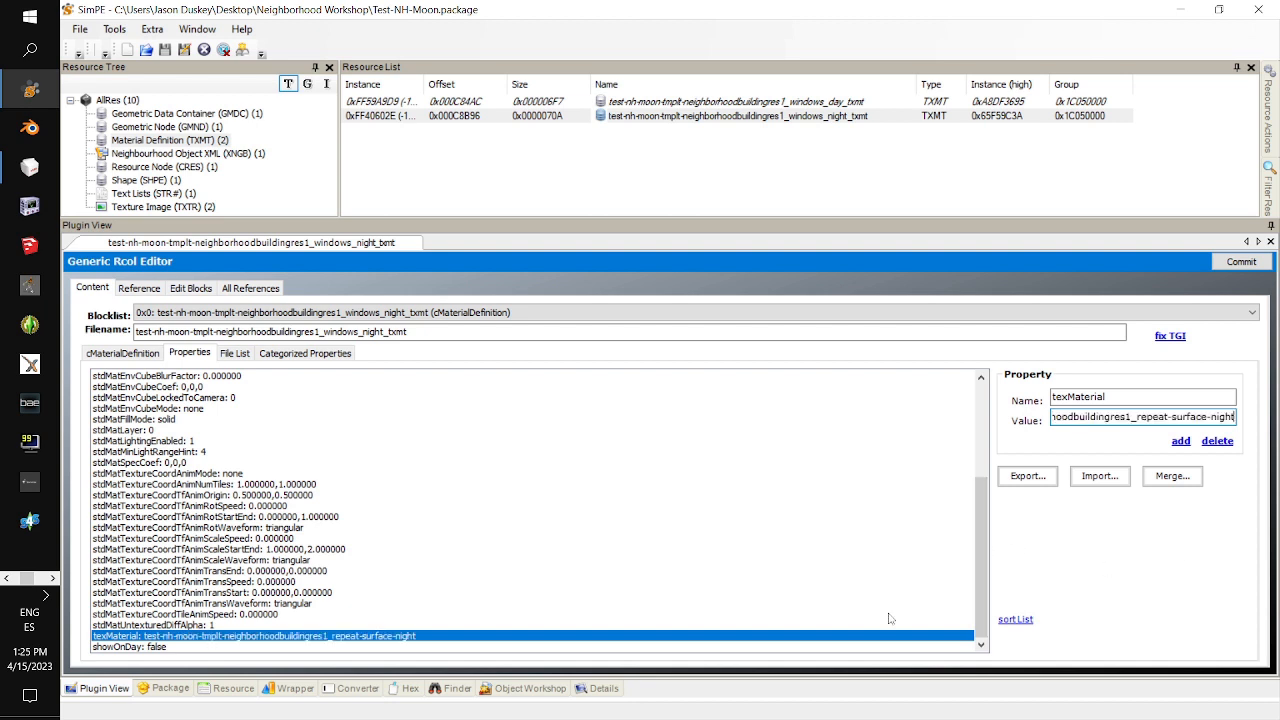
pyautogui.click(1243, 262)
pyautogui.click(703, 417)
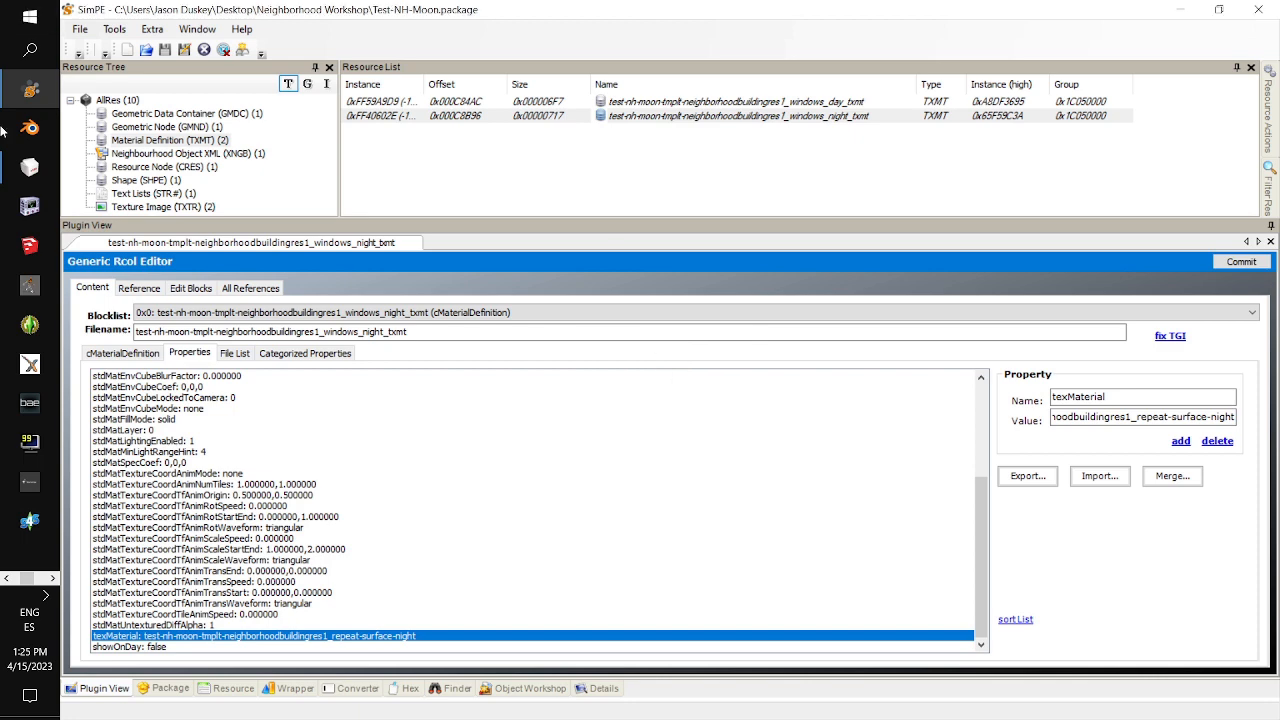
# Save the Test-NH-Moon package under its existing name
pyautogui.click(80, 31)
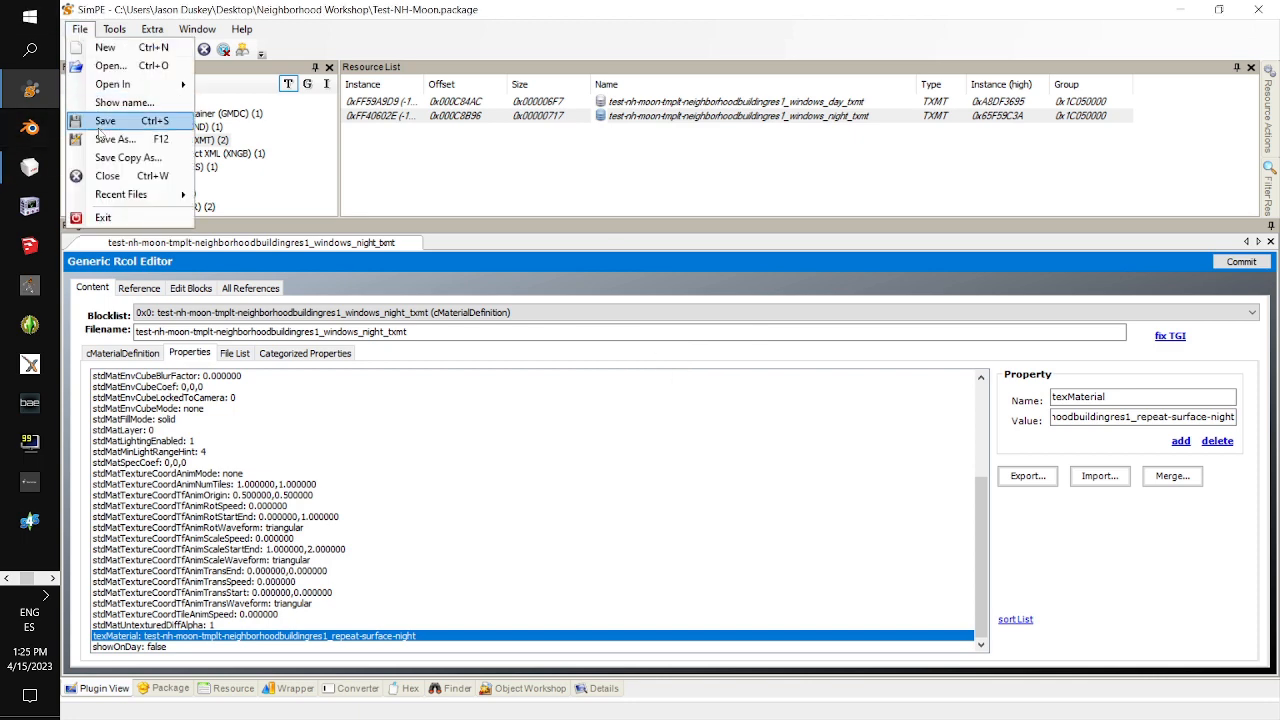
pyautogui.click(110, 144)
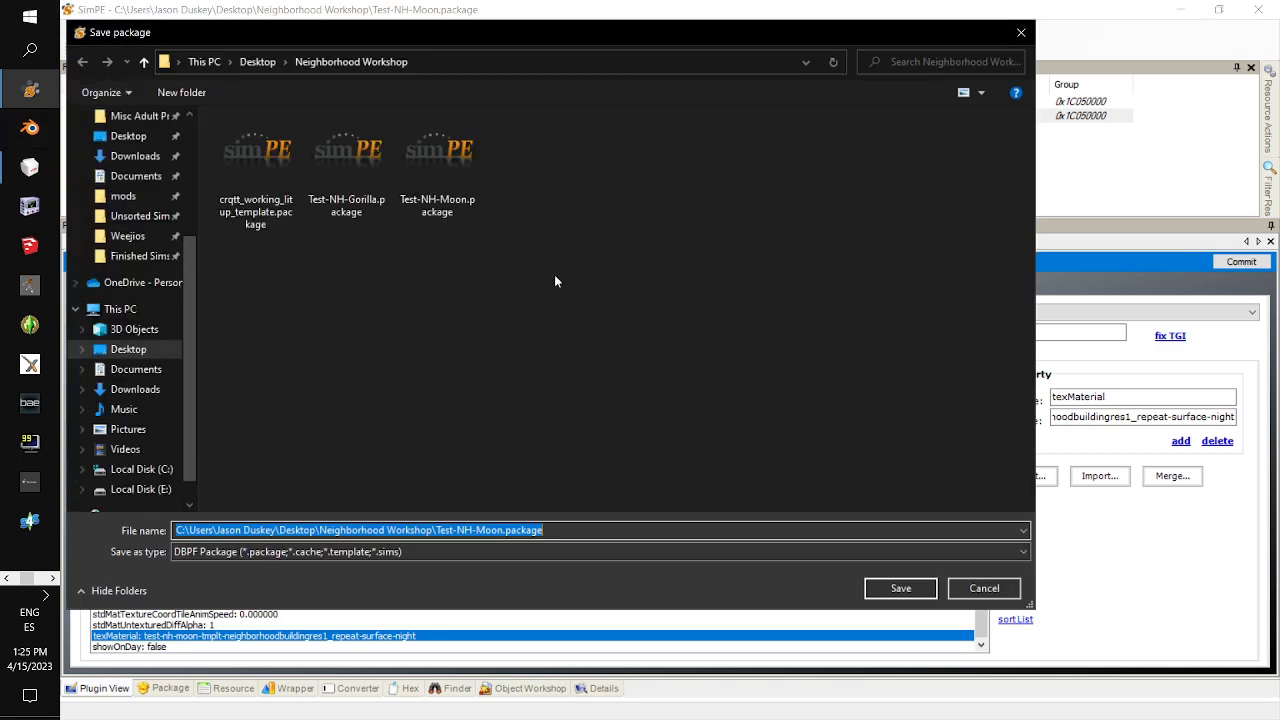
pyautogui.click(968, 588)
pyautogui.click(80, 30)
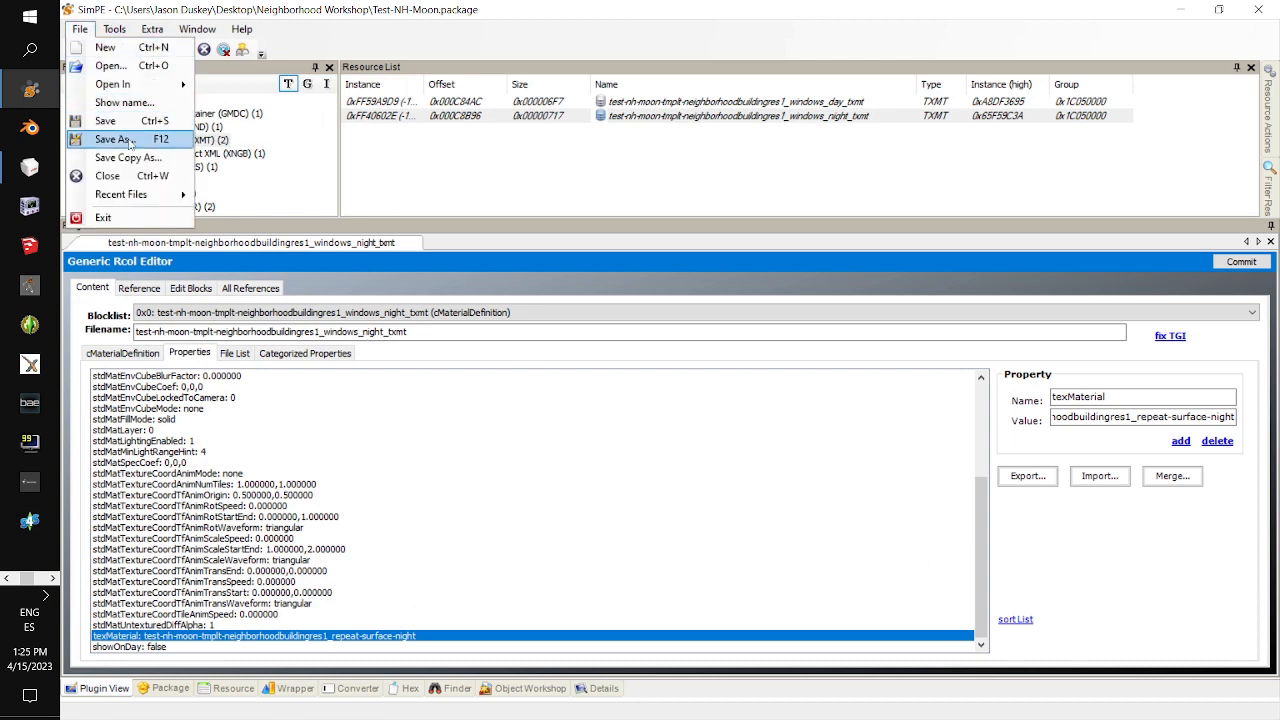
pyautogui.click(118, 126)
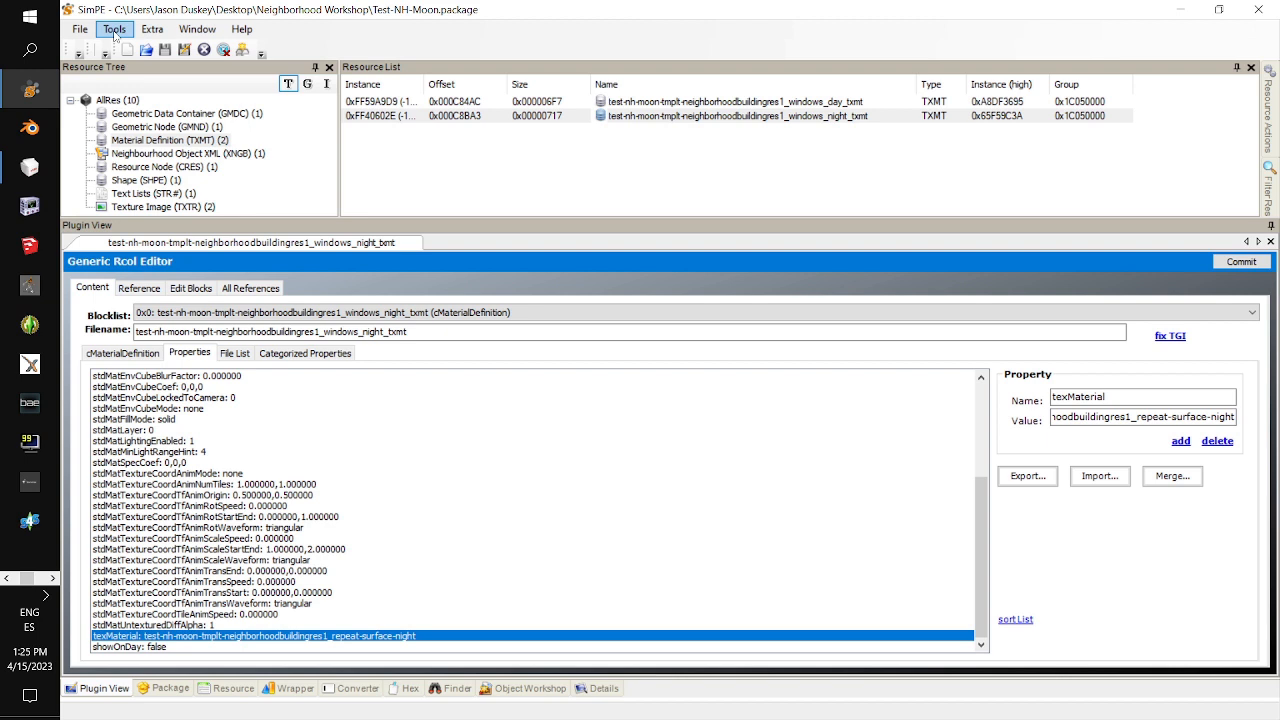
# Inspect the moon package in the Scenegrapher, spreading out the day and night TXMT and TXTR nodes to check their links
pyautogui.click(114, 31)
pyautogui.moveTo(132, 47)
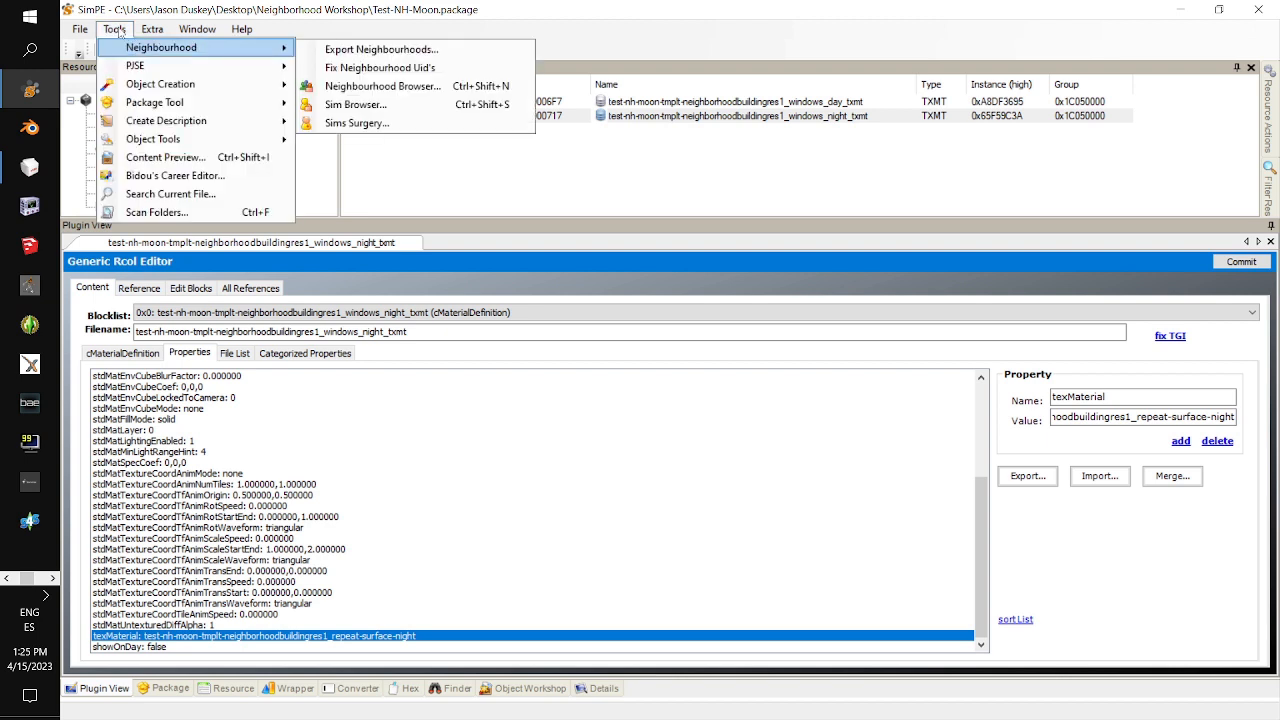
pyautogui.moveTo(189, 138)
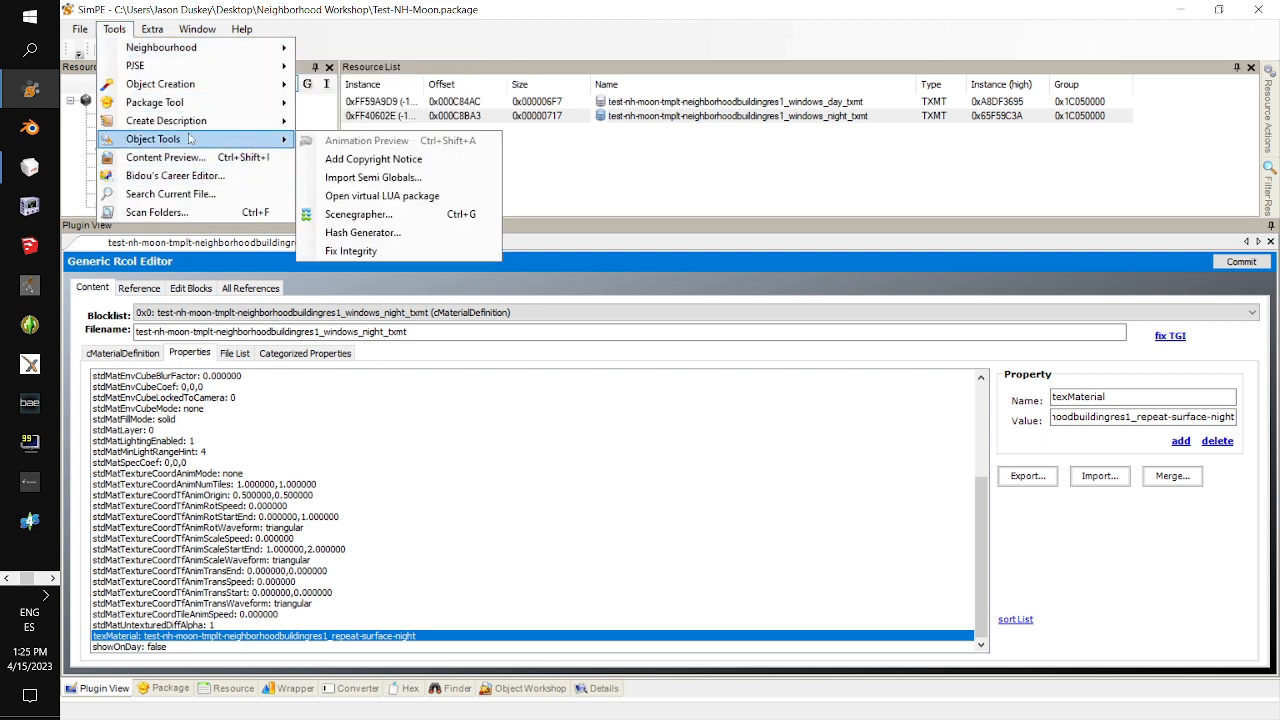
pyautogui.click(393, 217)
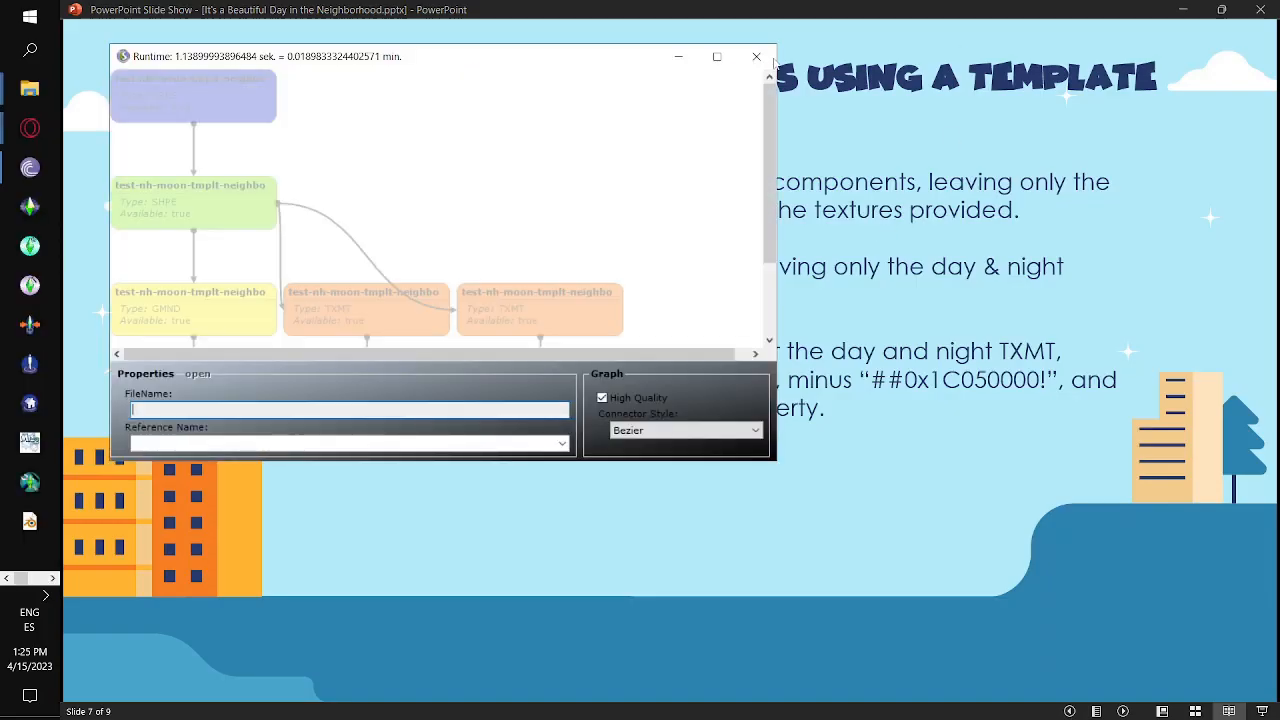
pyautogui.click(716, 56)
pyautogui.moveTo(452, 276); pyautogui.dragTo(517, 248)
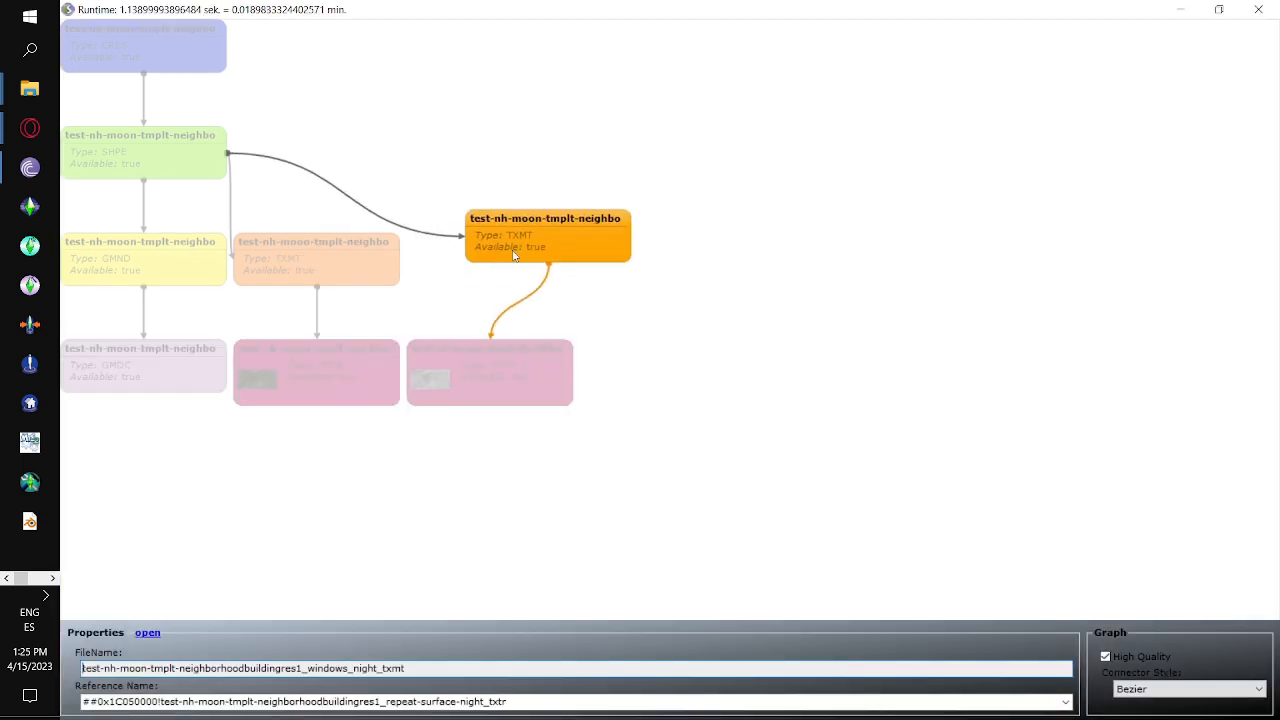
pyautogui.moveTo(514, 365); pyautogui.dragTo(583, 364)
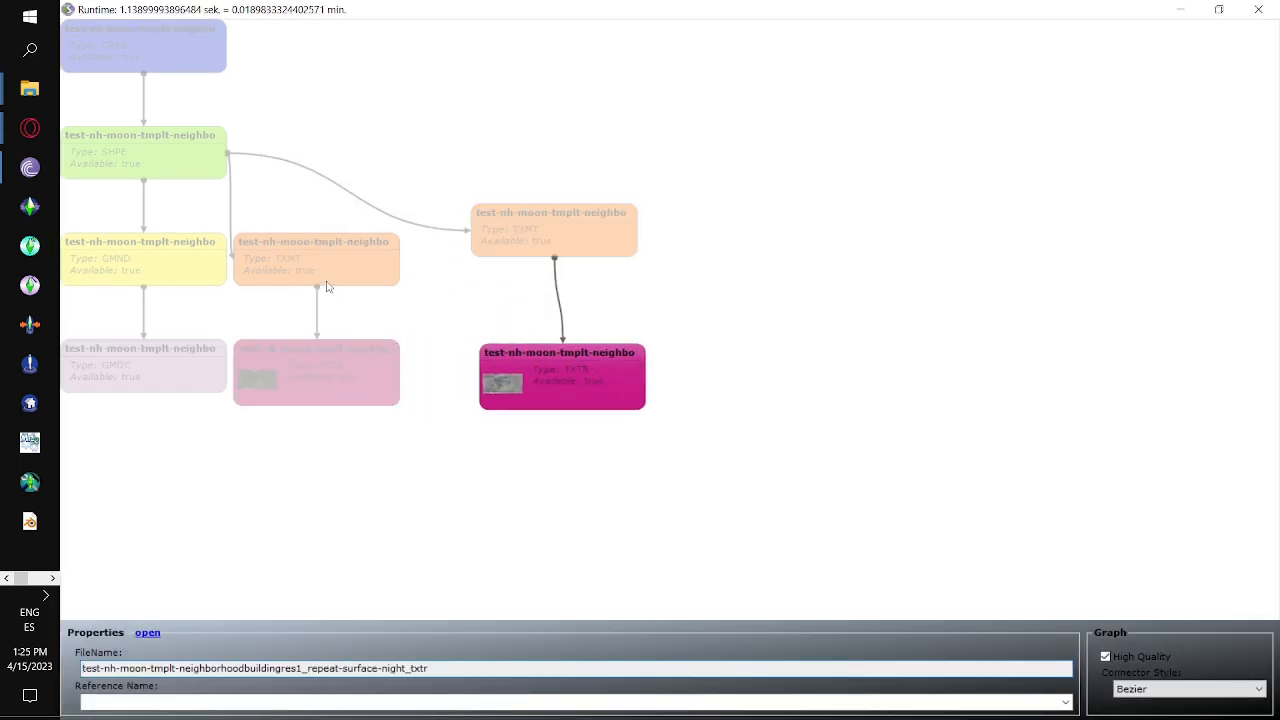
pyautogui.moveTo(324, 282); pyautogui.dragTo(356, 249)
pyautogui.click(328, 374)
pyautogui.moveTo(328, 374); pyautogui.dragTo(386, 397)
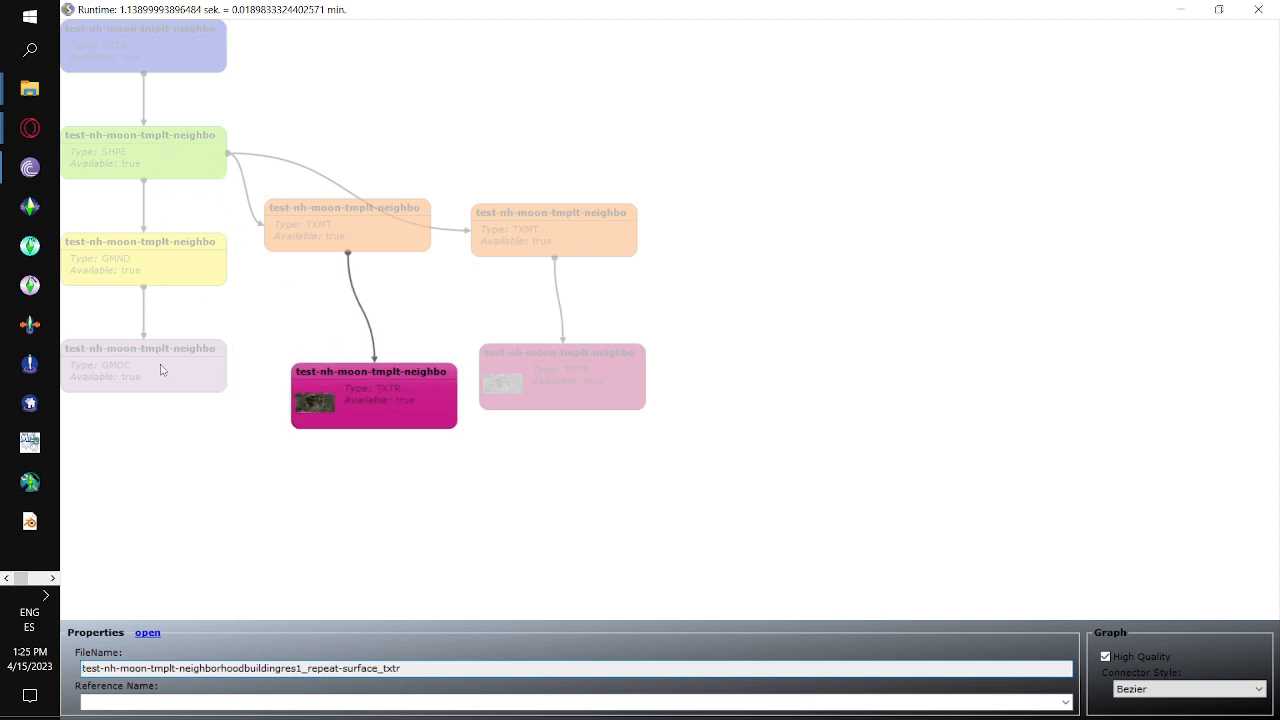
pyautogui.click(1258, 9)
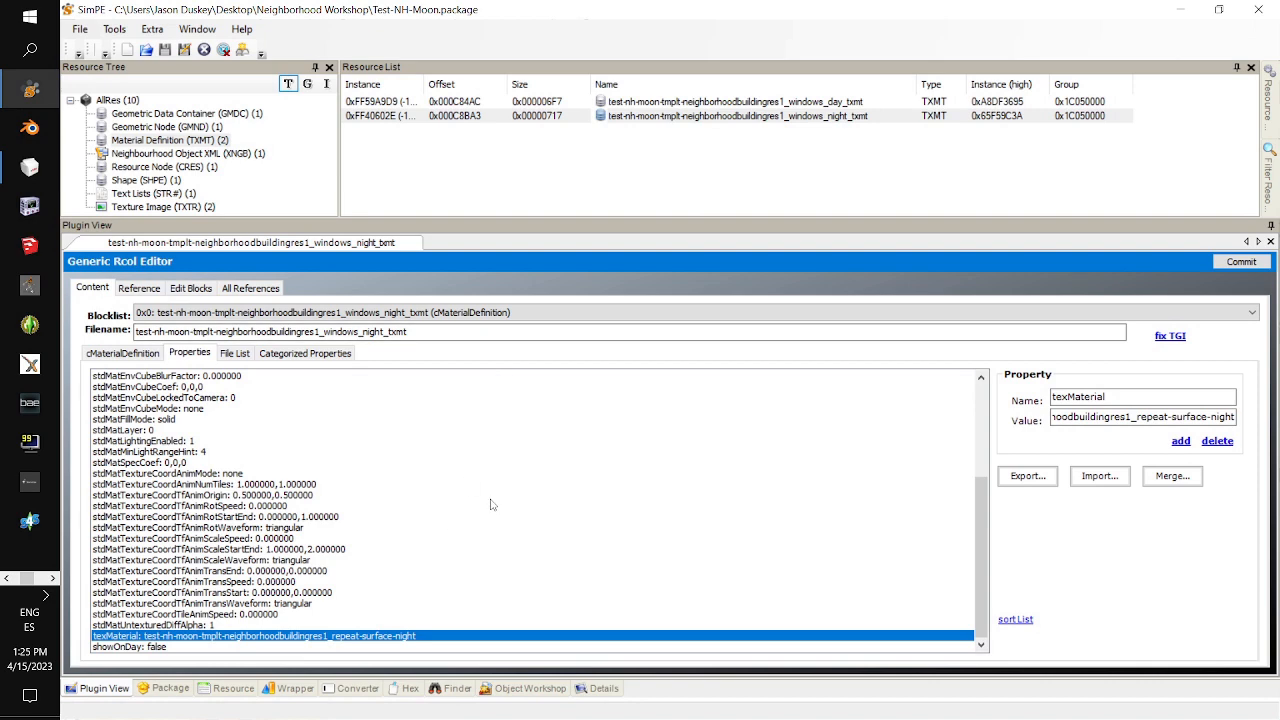
# Switch to the PowerPoint slideshow and read the slide on adding thumbnails to neighborhood objects
pyautogui.click(51, 579)
pyautogui.click(51, 579)
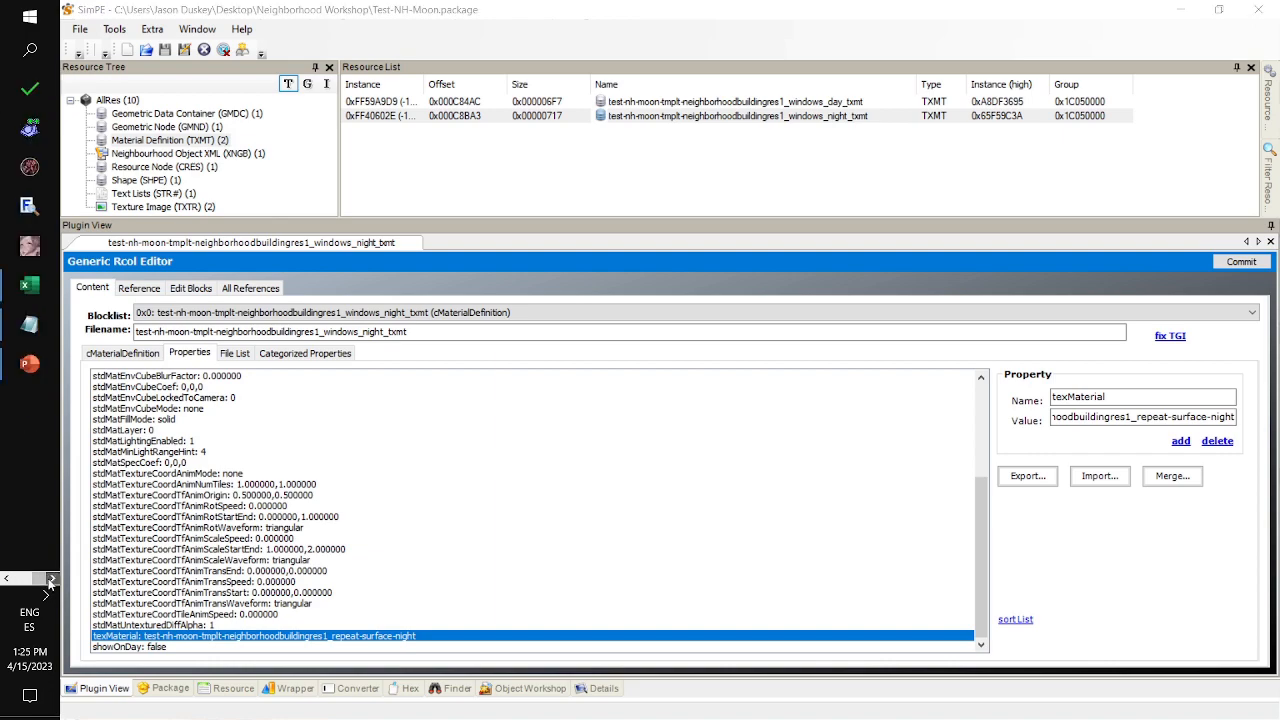
pyautogui.click(29, 364)
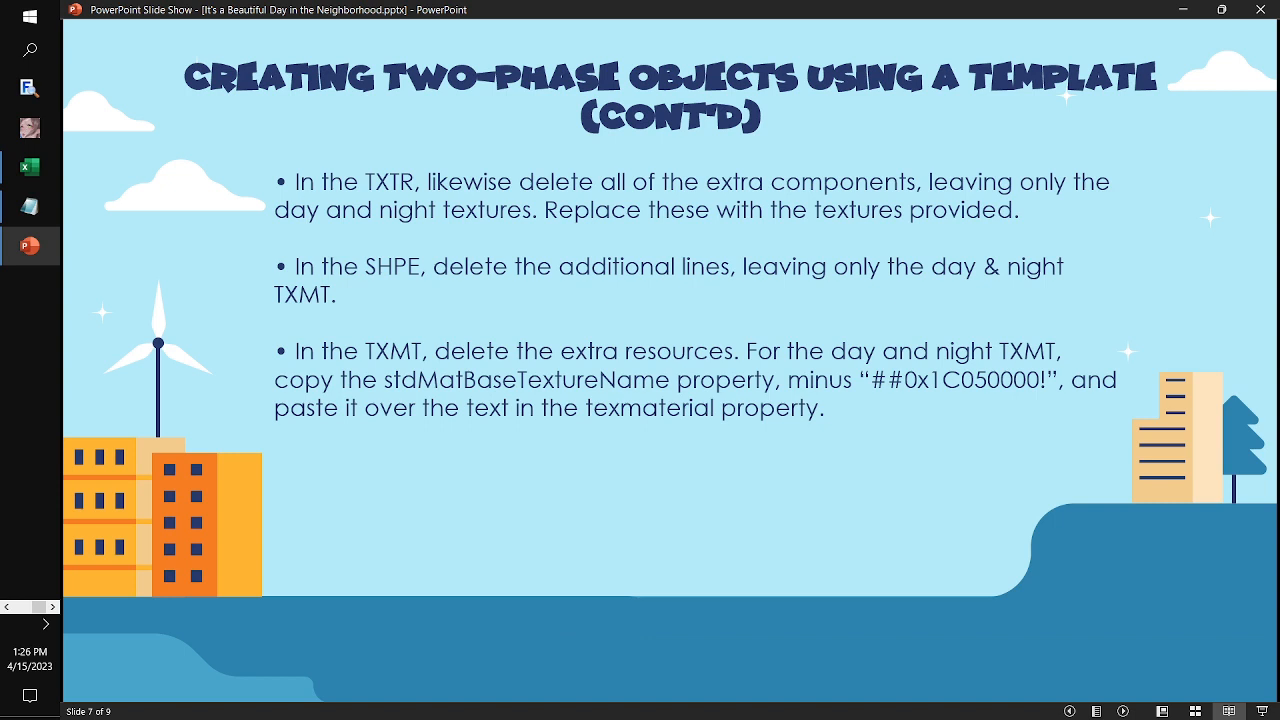
pyautogui.press('Right')
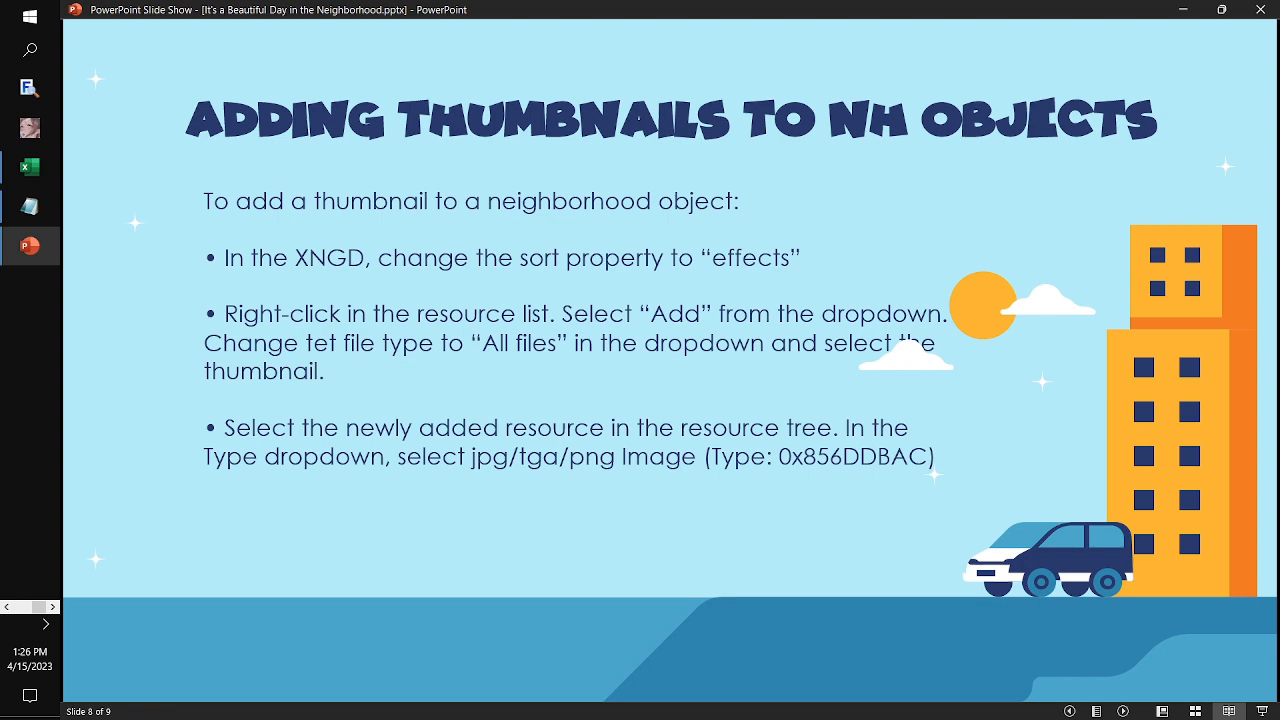
pyautogui.hotkey('alt', 'Tab')
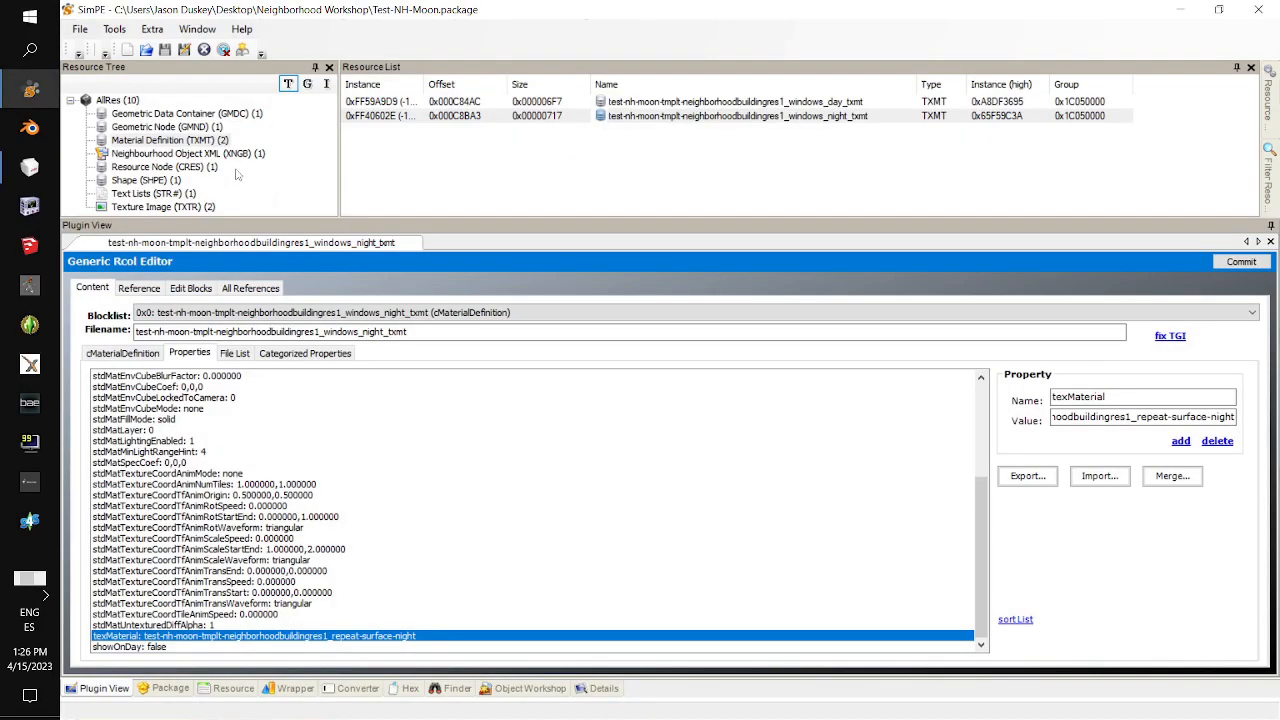
# Save the moon package and open Test-NH-Gorilla.package from the Neighborhood Workshop folder
pyautogui.click(228, 690)
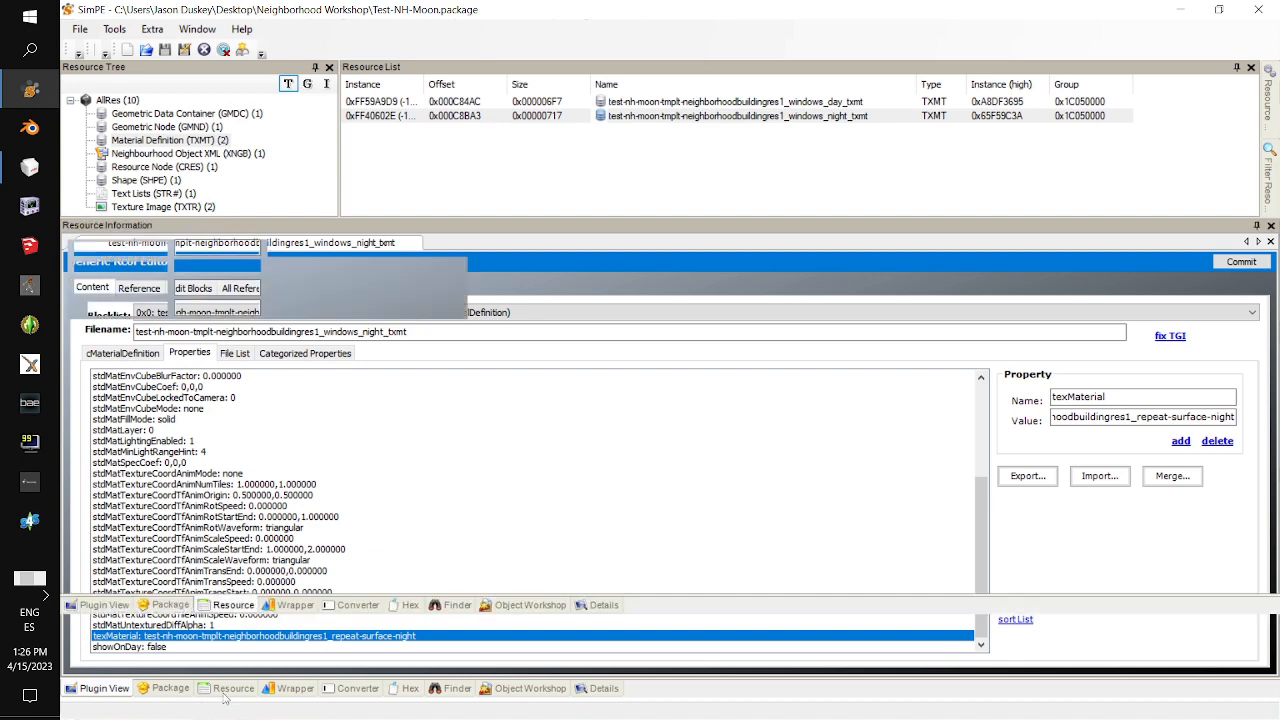
pyautogui.click(104, 690)
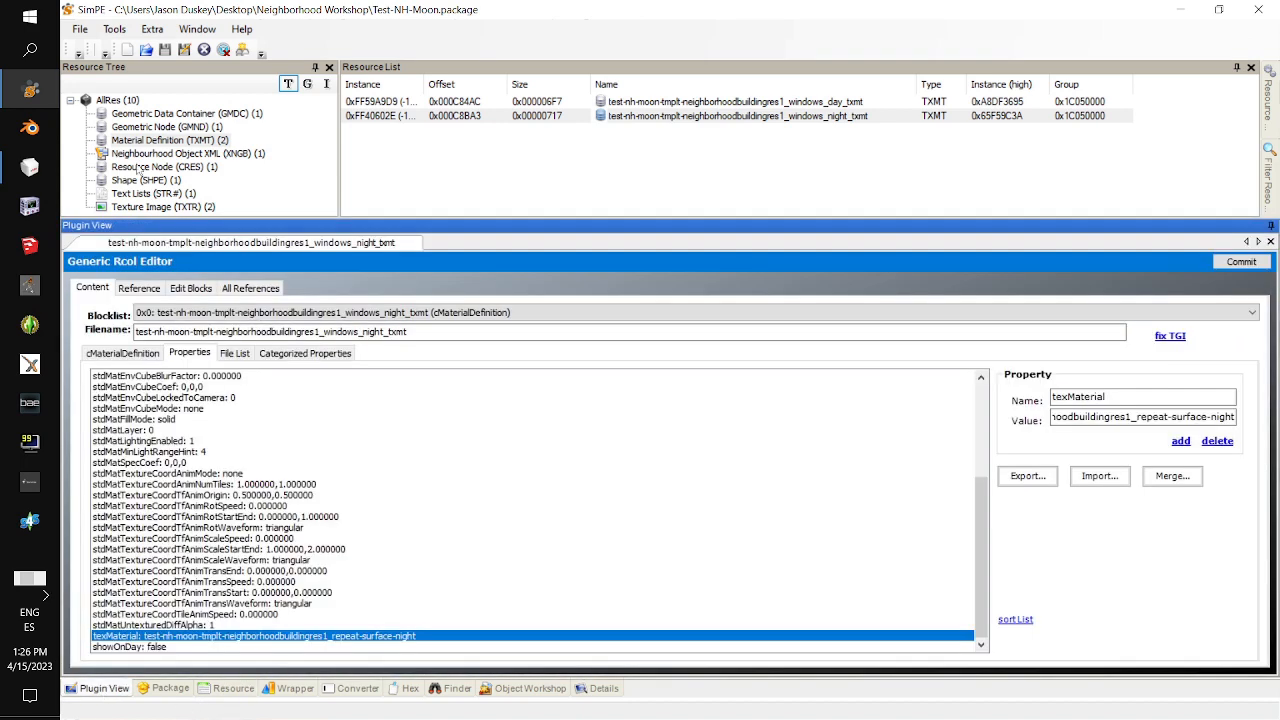
pyautogui.click(79, 30)
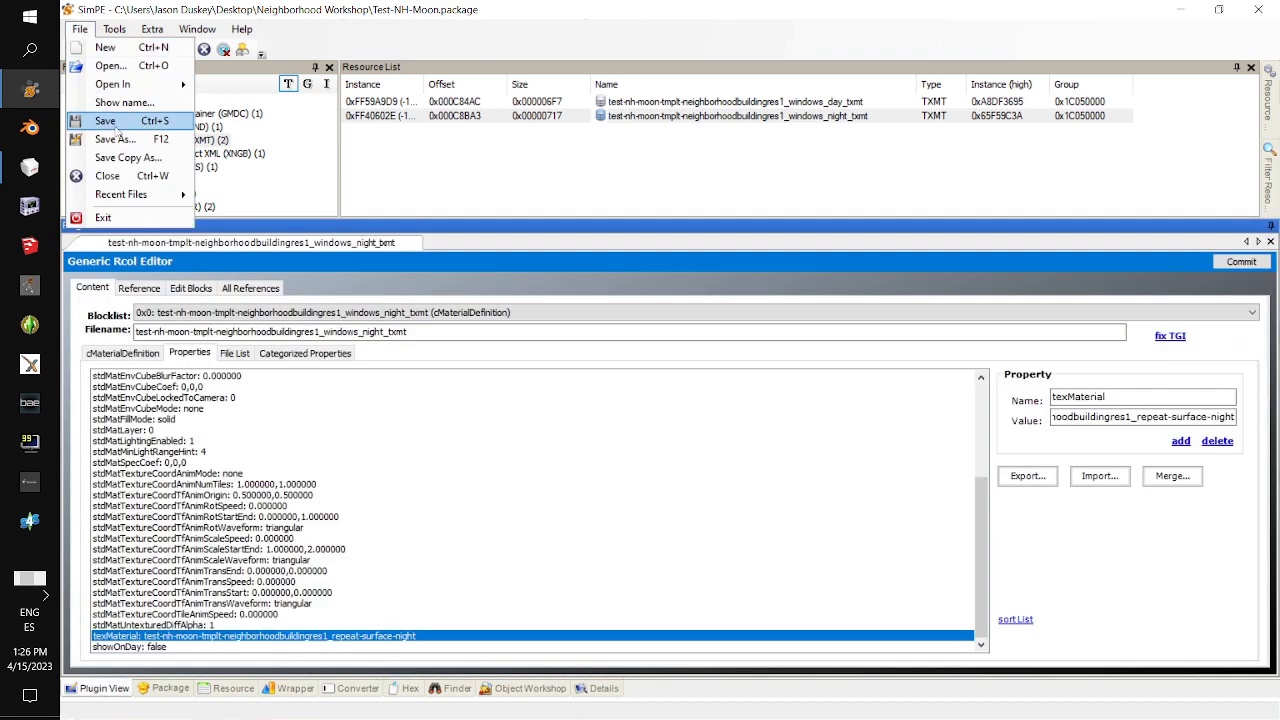
pyautogui.click(113, 123)
pyautogui.click(80, 30)
pyautogui.click(95, 67)
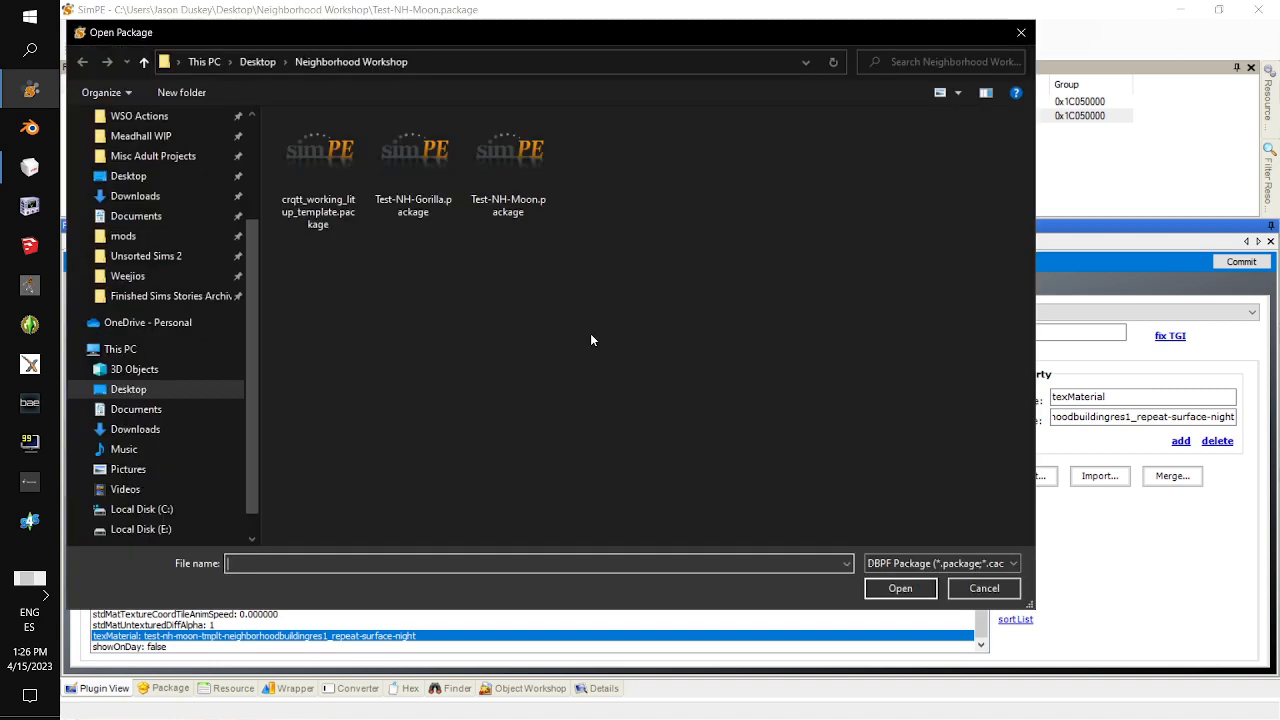
pyautogui.doubleClick(400, 181)
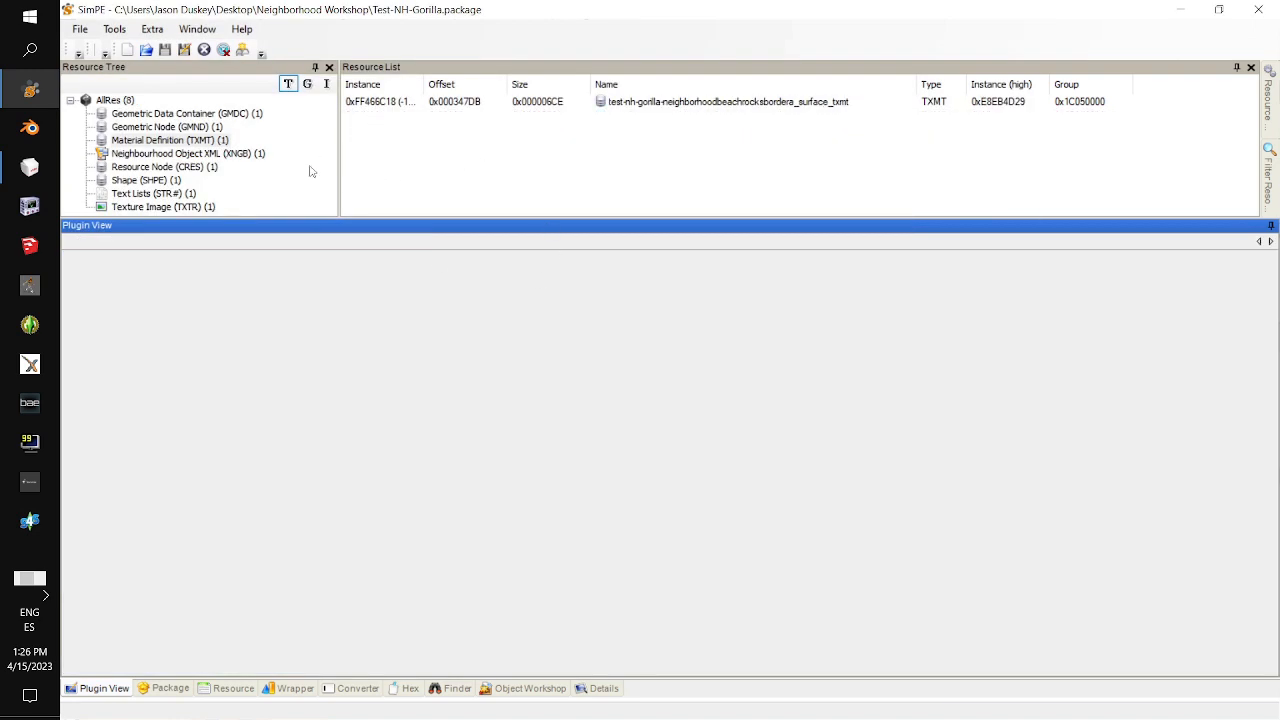
# Add Gorilla Thumb.jpg to the gorilla package as a new resource, with the file filter set to All Files
pyautogui.click(177, 209)
pyautogui.click(178, 208)
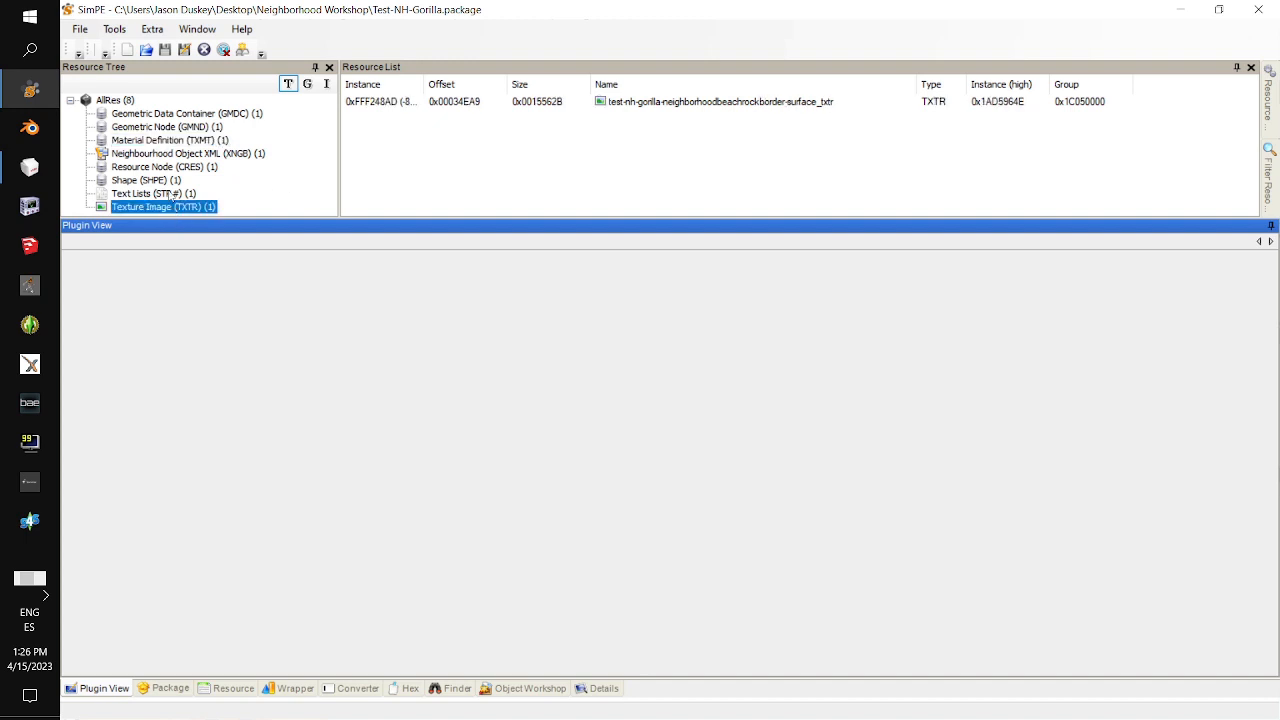
pyautogui.click(172, 195)
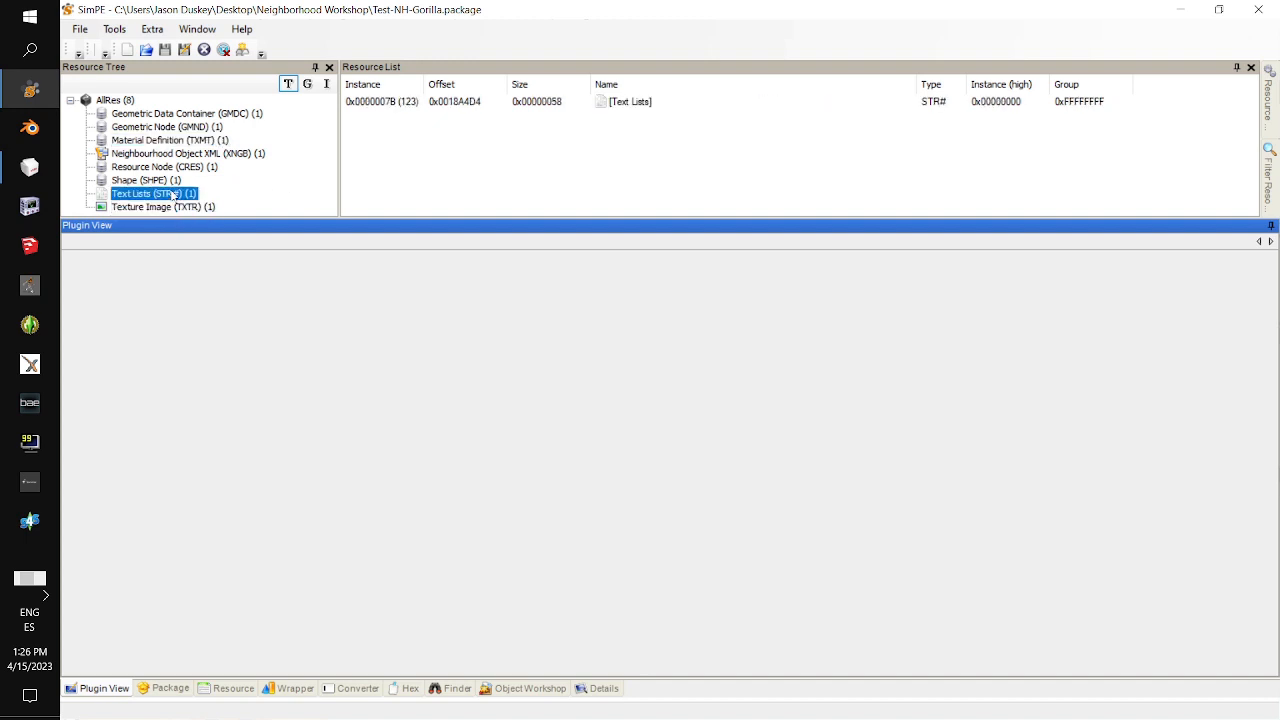
pyautogui.click(421, 104)
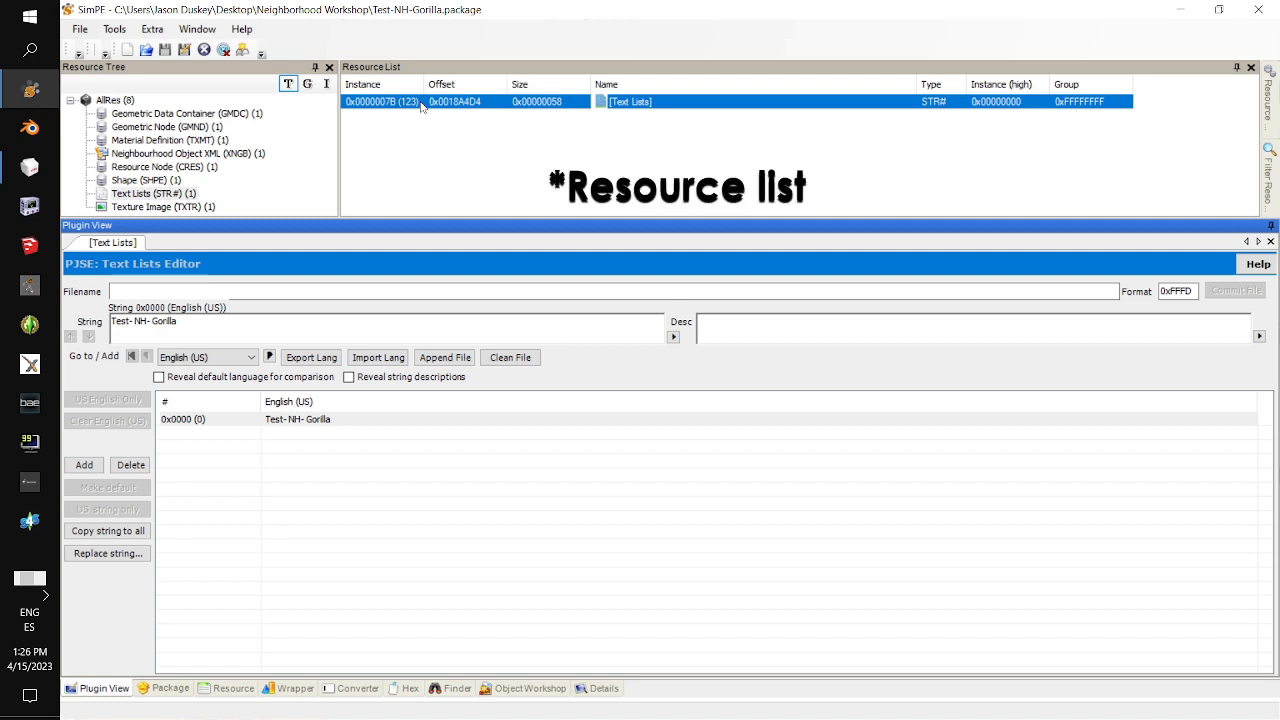
pyautogui.rightClick(421, 104)
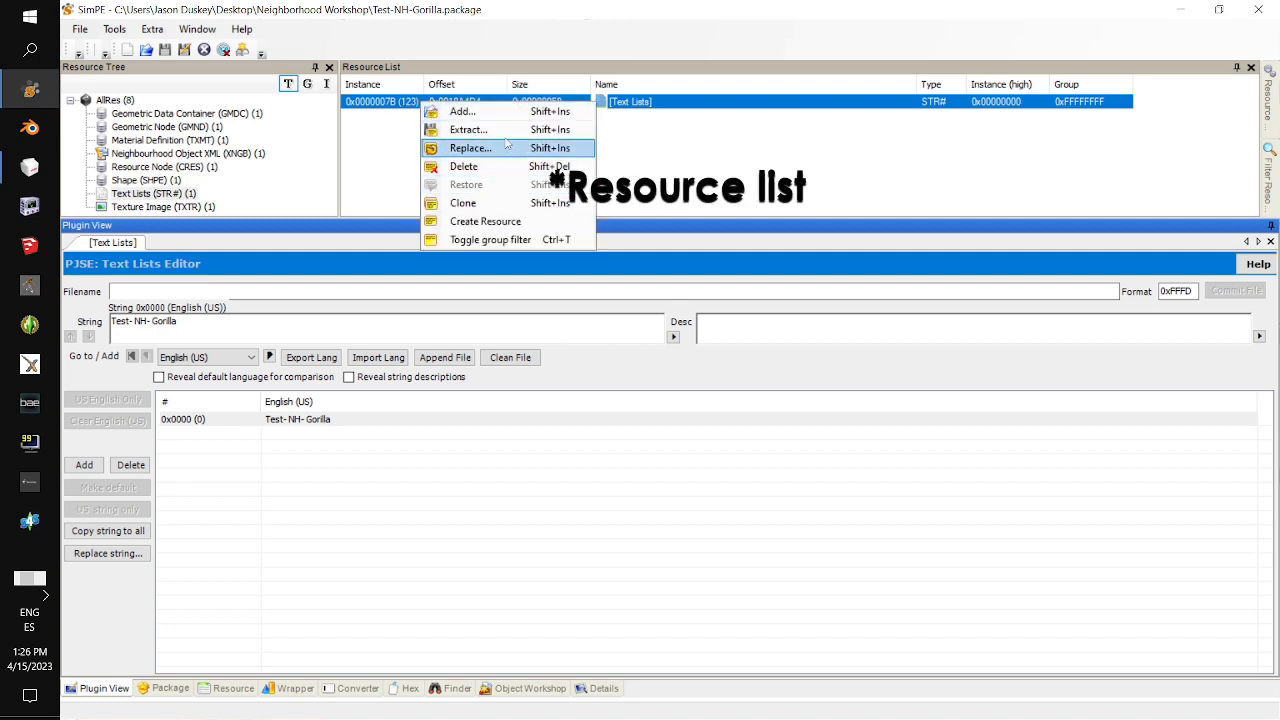
pyautogui.click(503, 116)
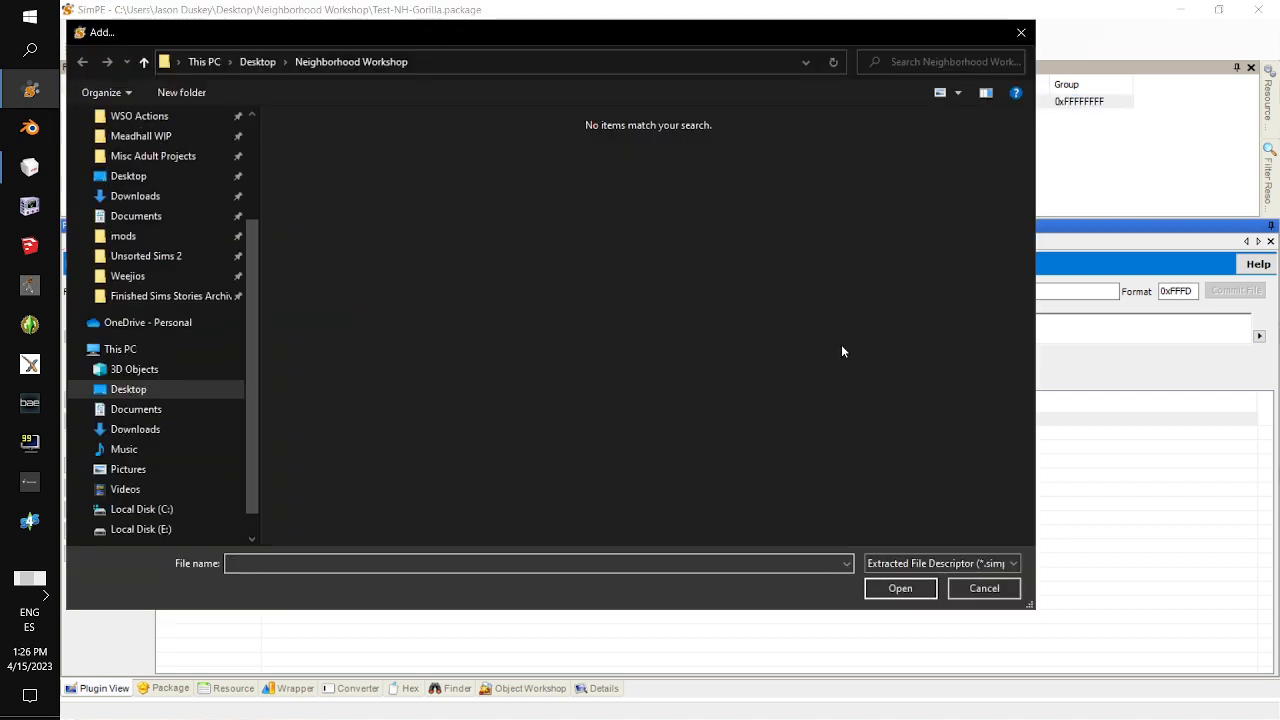
pyautogui.click(929, 565)
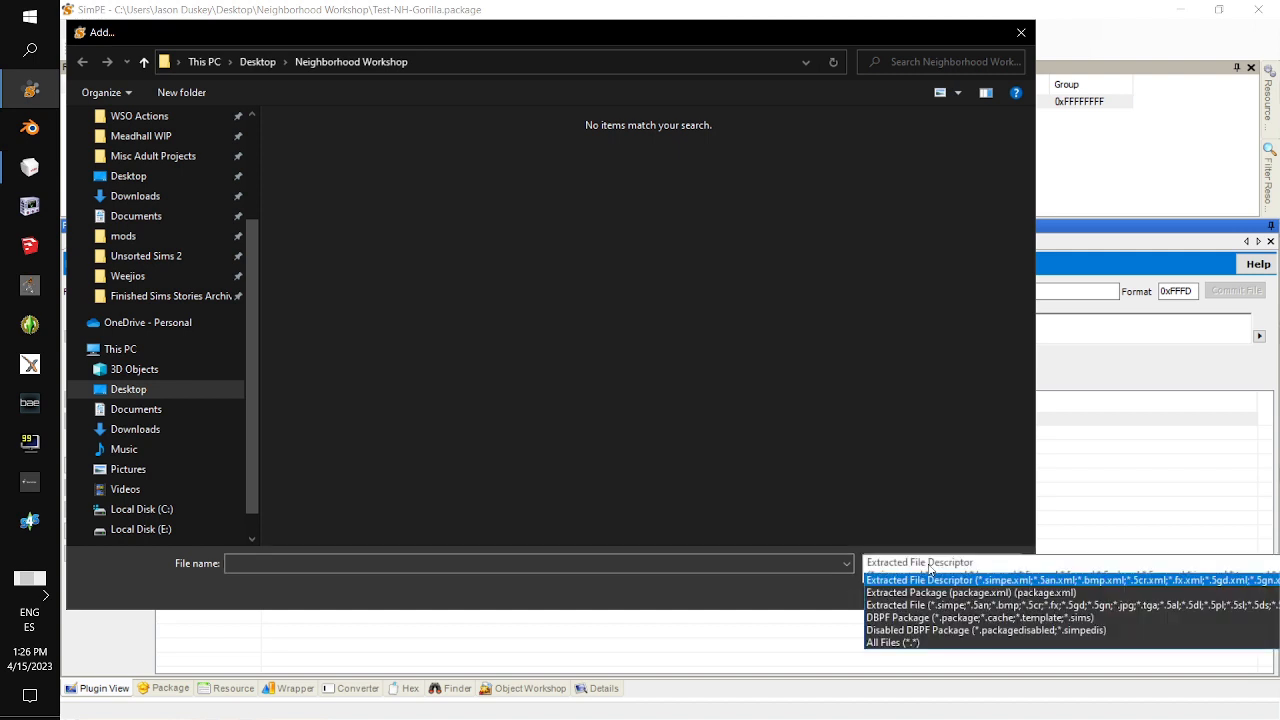
pyautogui.click(927, 643)
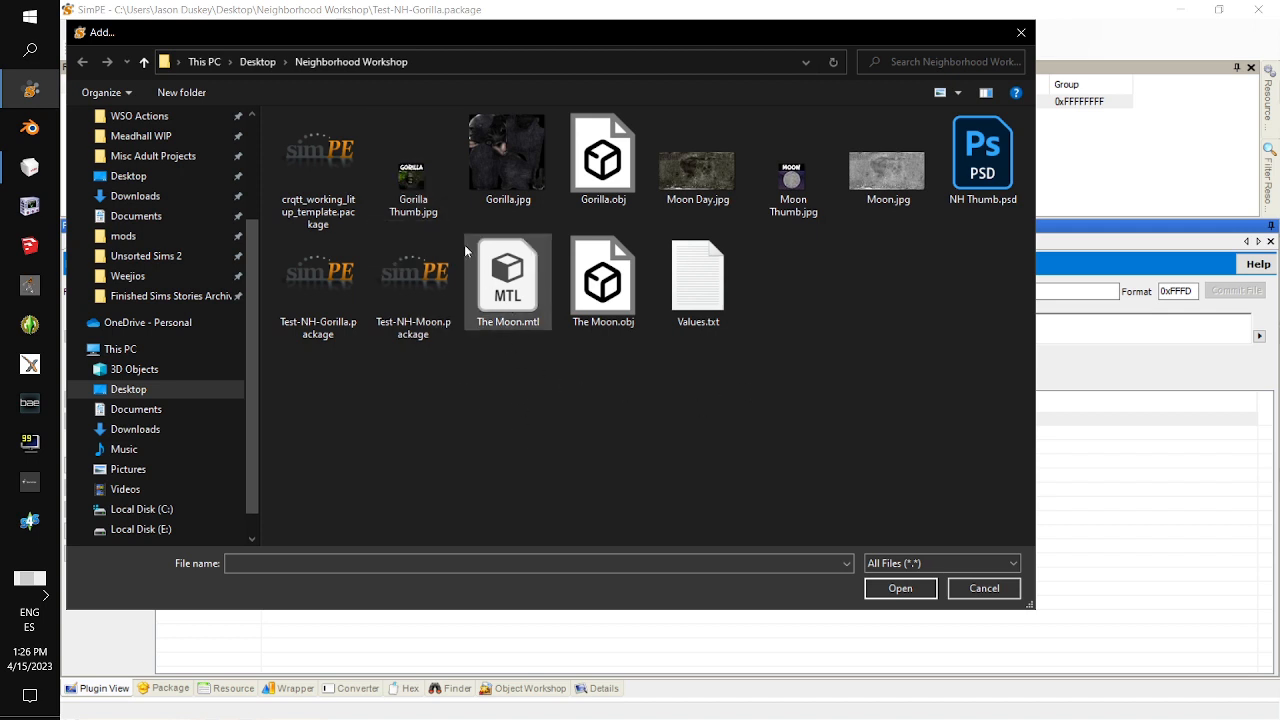
pyautogui.doubleClick(413, 185)
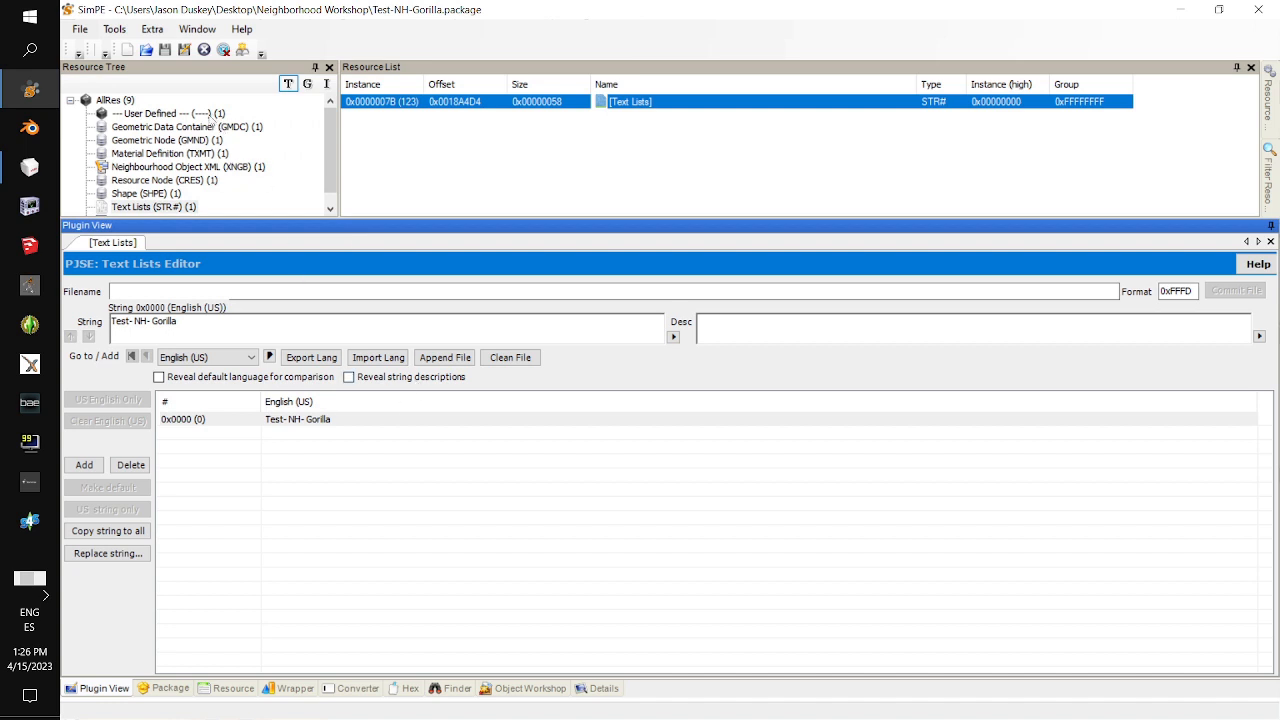
# Set the type of the newly added User Defined resource to jpg/tga/png Image
pyautogui.click(165, 113)
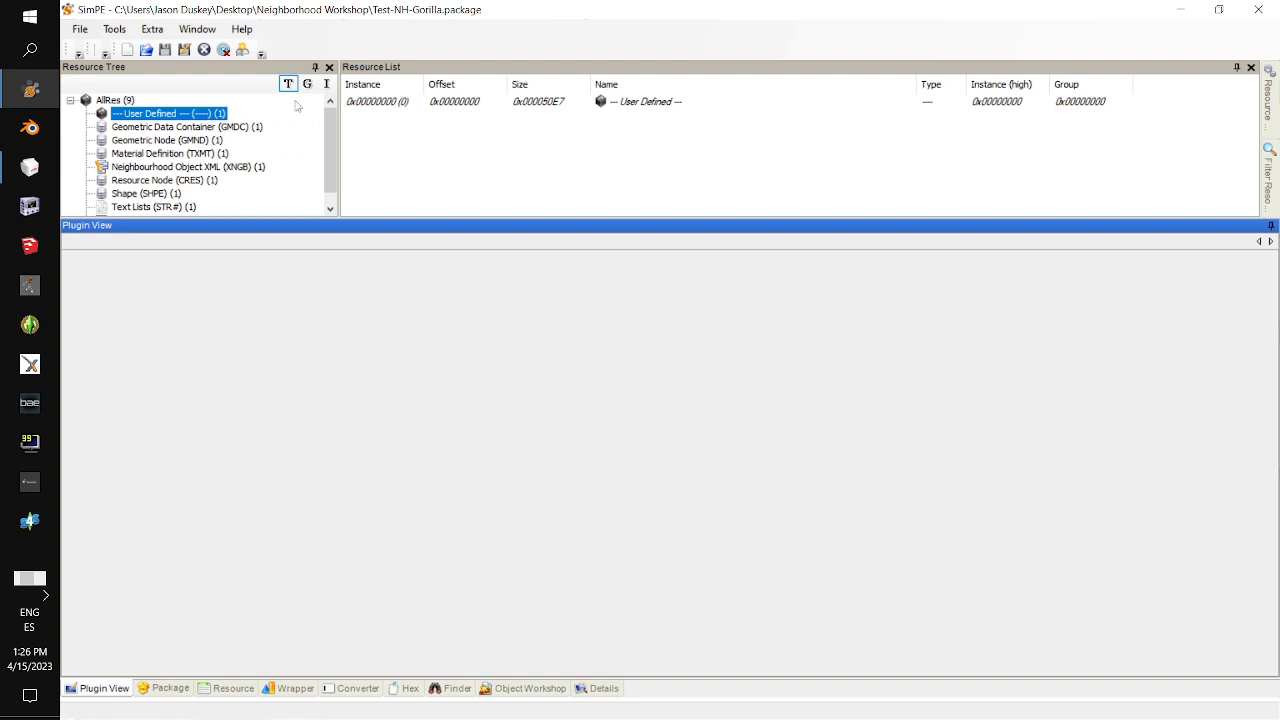
pyautogui.click(388, 104)
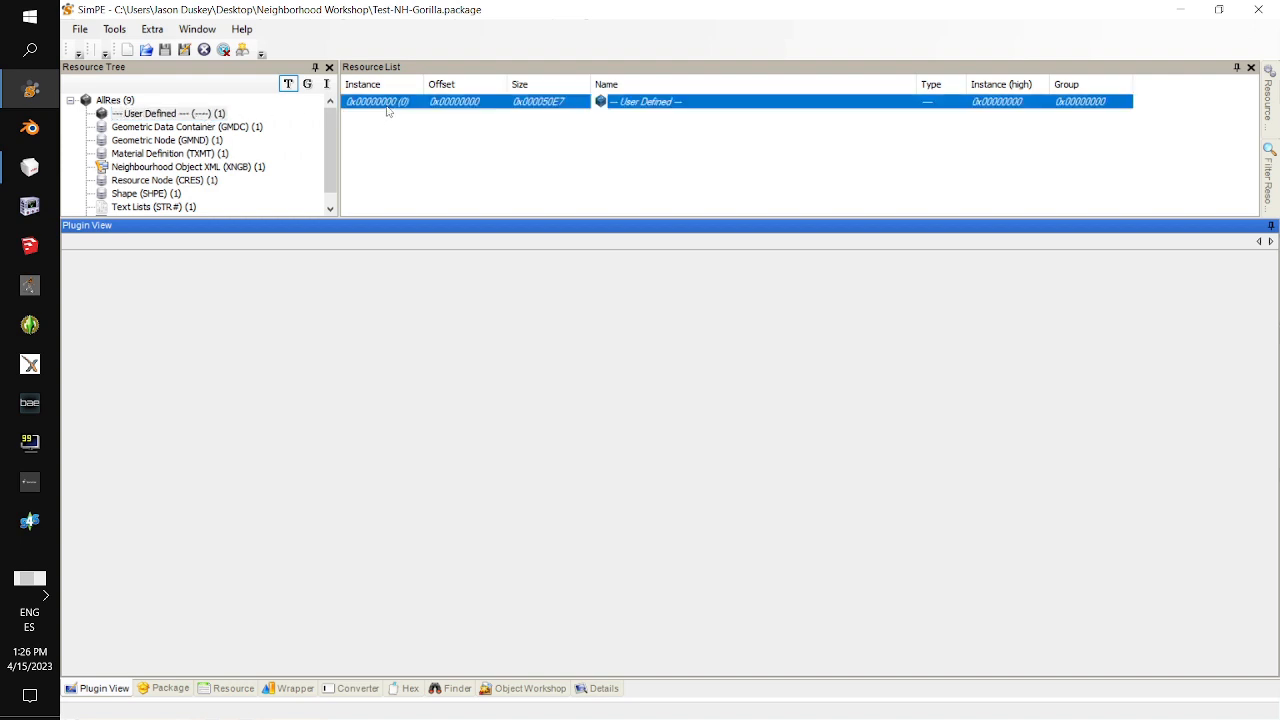
pyautogui.click(232, 688)
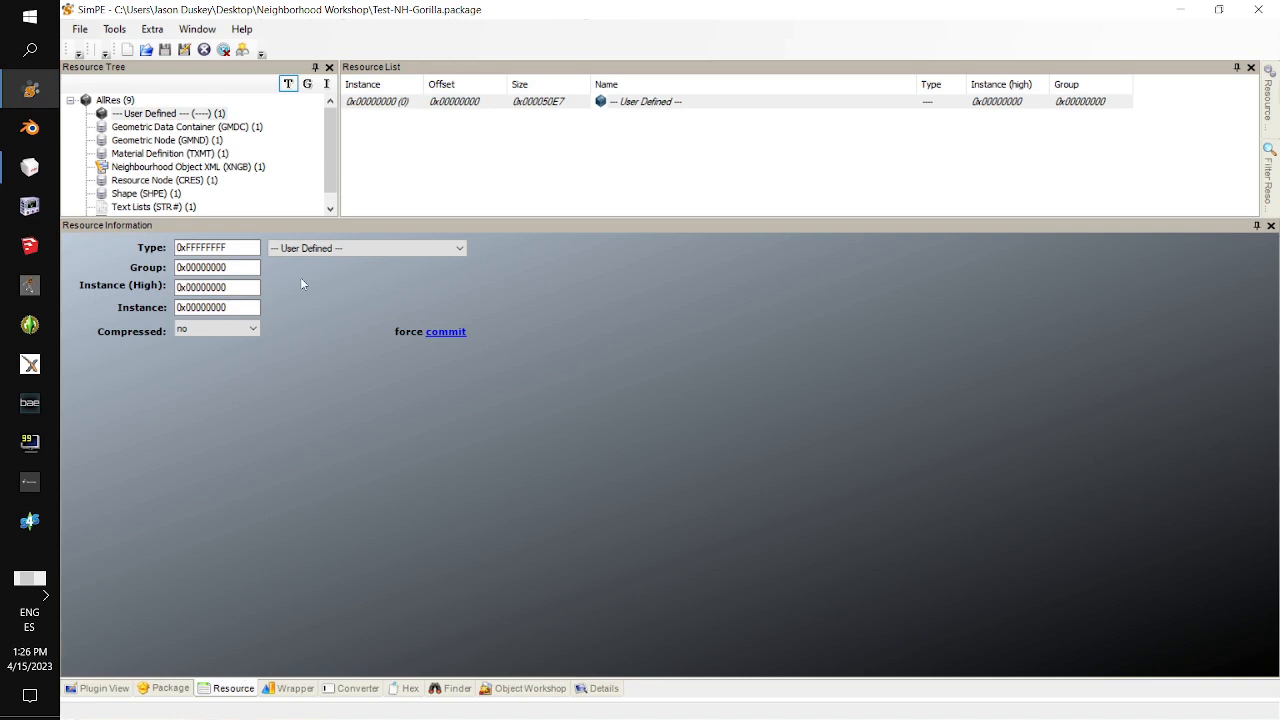
pyautogui.click(304, 248)
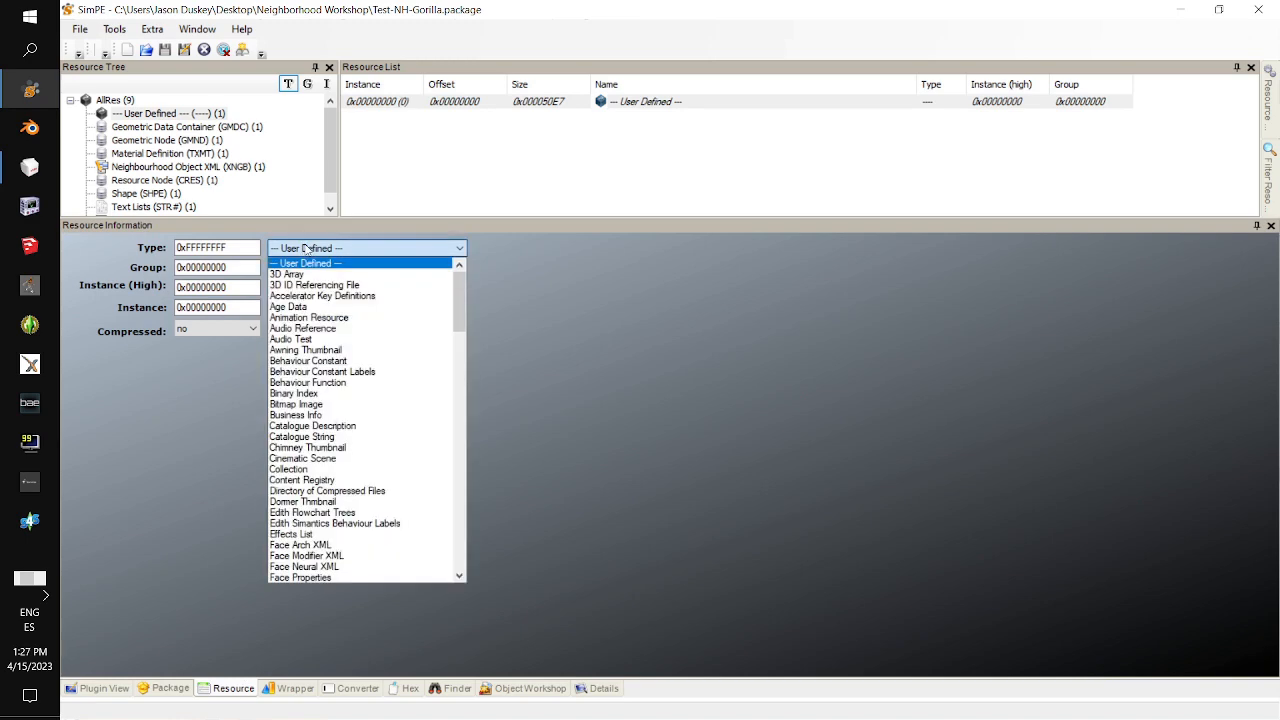
pyautogui.scroll(-7, 369, 372)
pyautogui.scroll(-5, 369, 372)
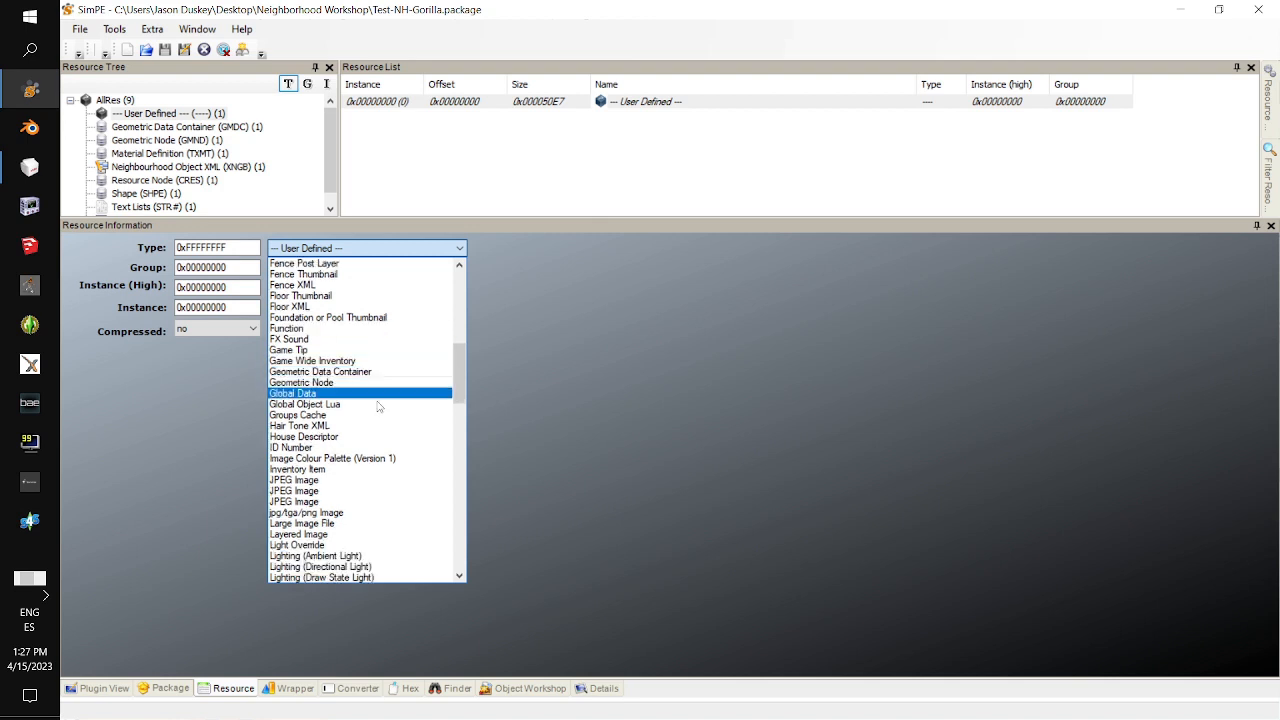
pyautogui.click(356, 513)
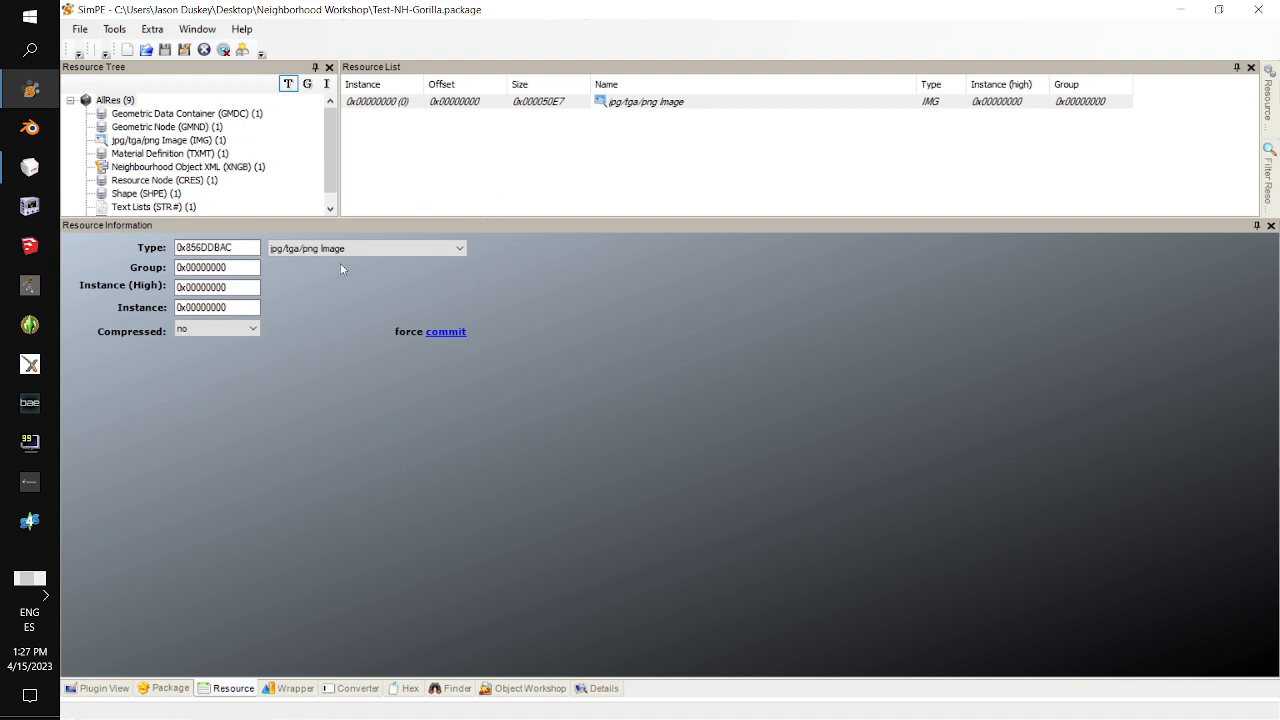
# Open the Hash Generator and move it clear of the resource list
pyautogui.click(244, 270)
pyautogui.click(235, 250)
pyautogui.click(123, 35)
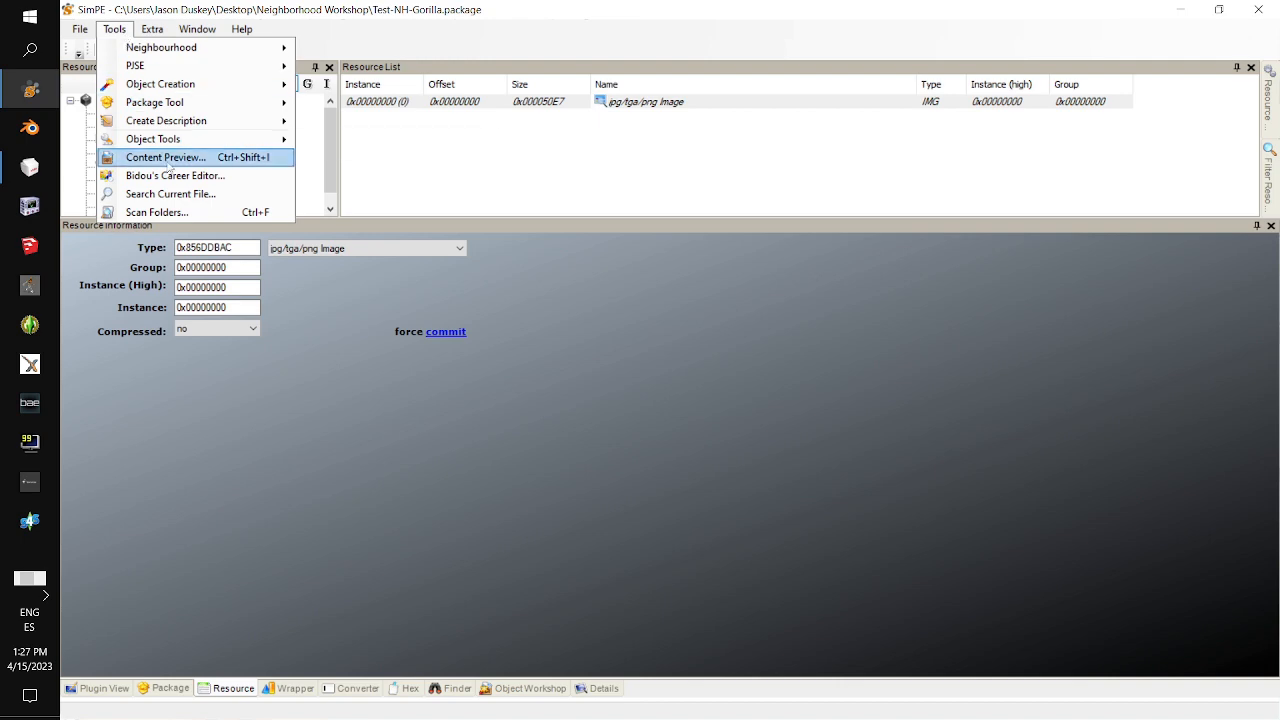
pyautogui.moveTo(163, 141)
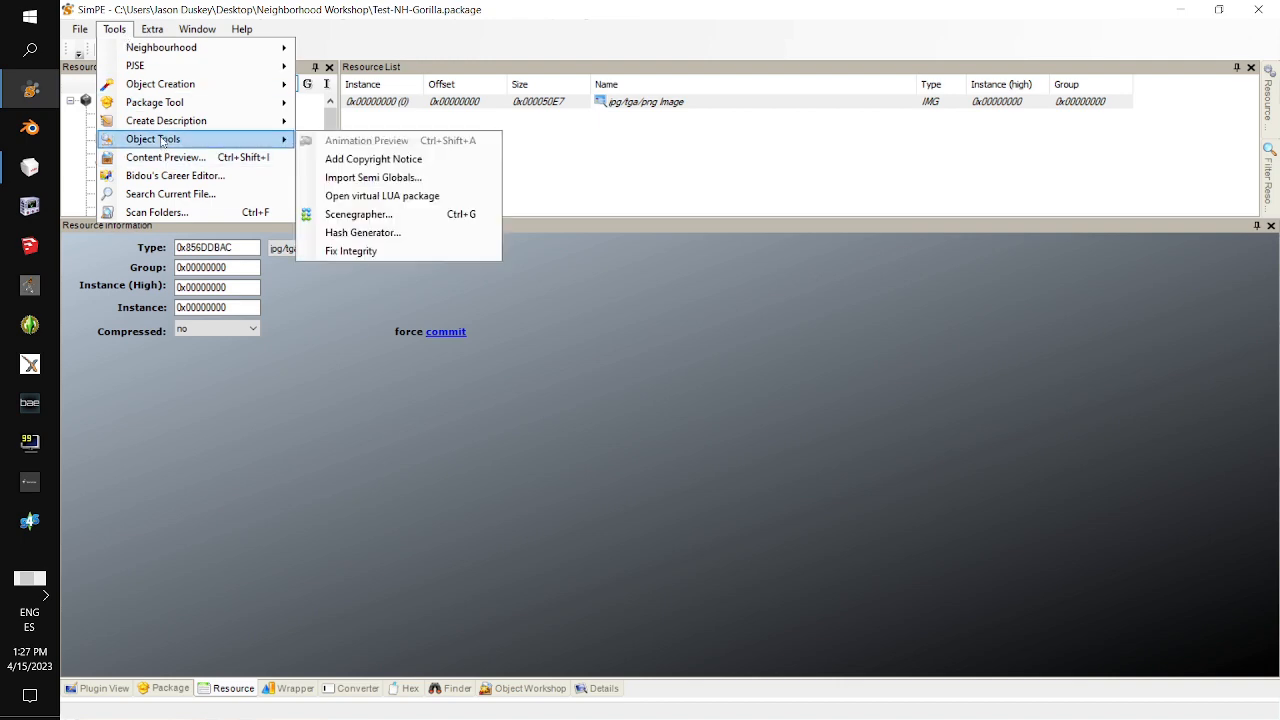
pyautogui.click(385, 232)
pyautogui.moveTo(340, 76); pyautogui.dragTo(450, 261)
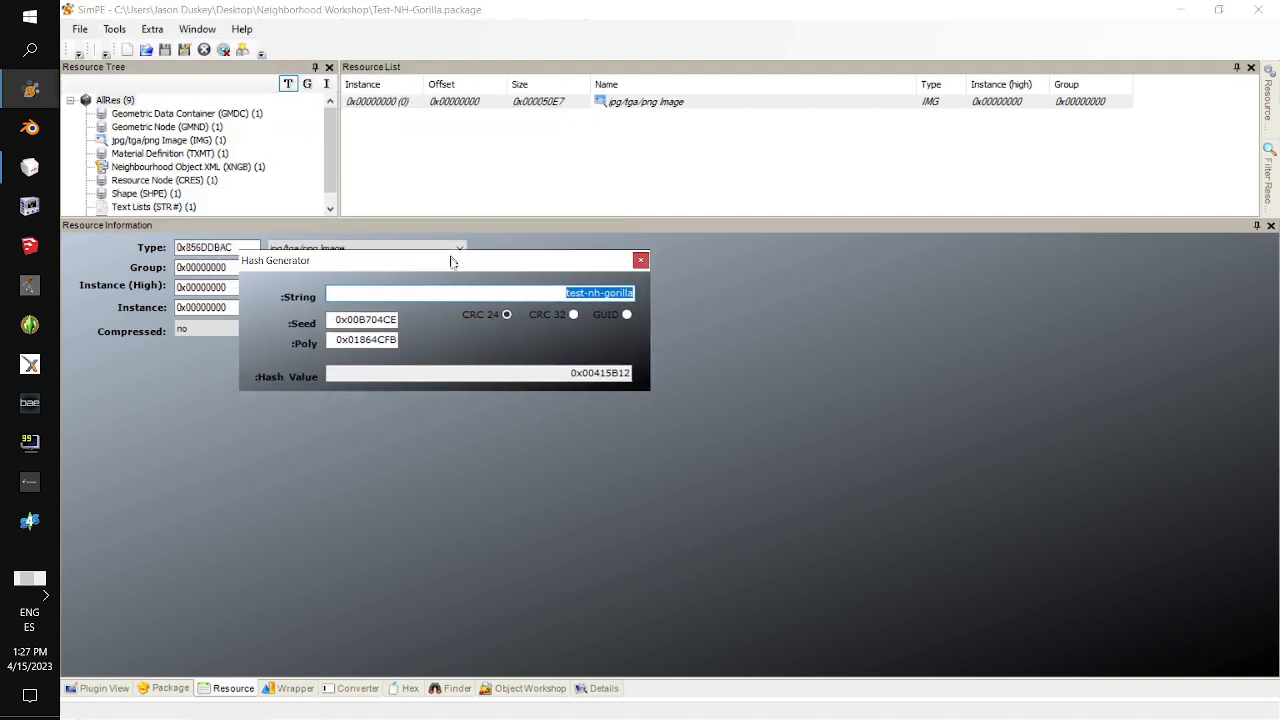
# Open a blank Notepad document and place it beside the Hash Generator
pyautogui.click(30, 17)
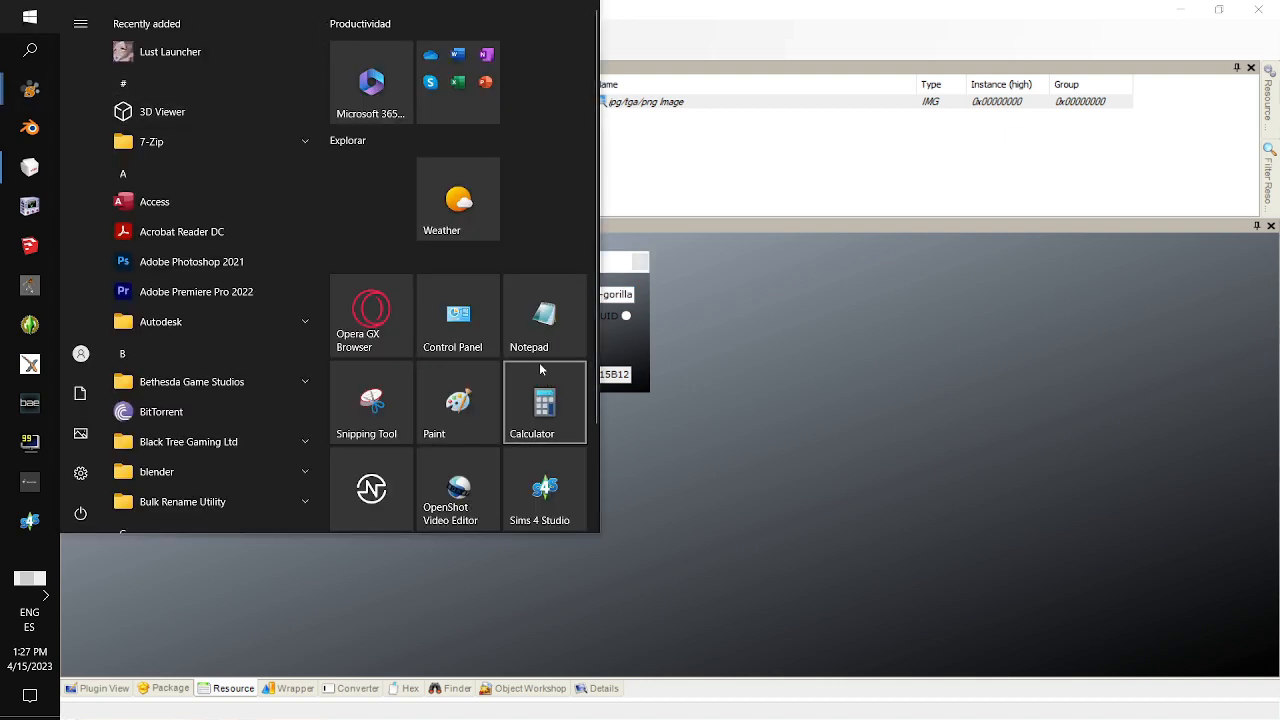
pyautogui.click(530, 327)
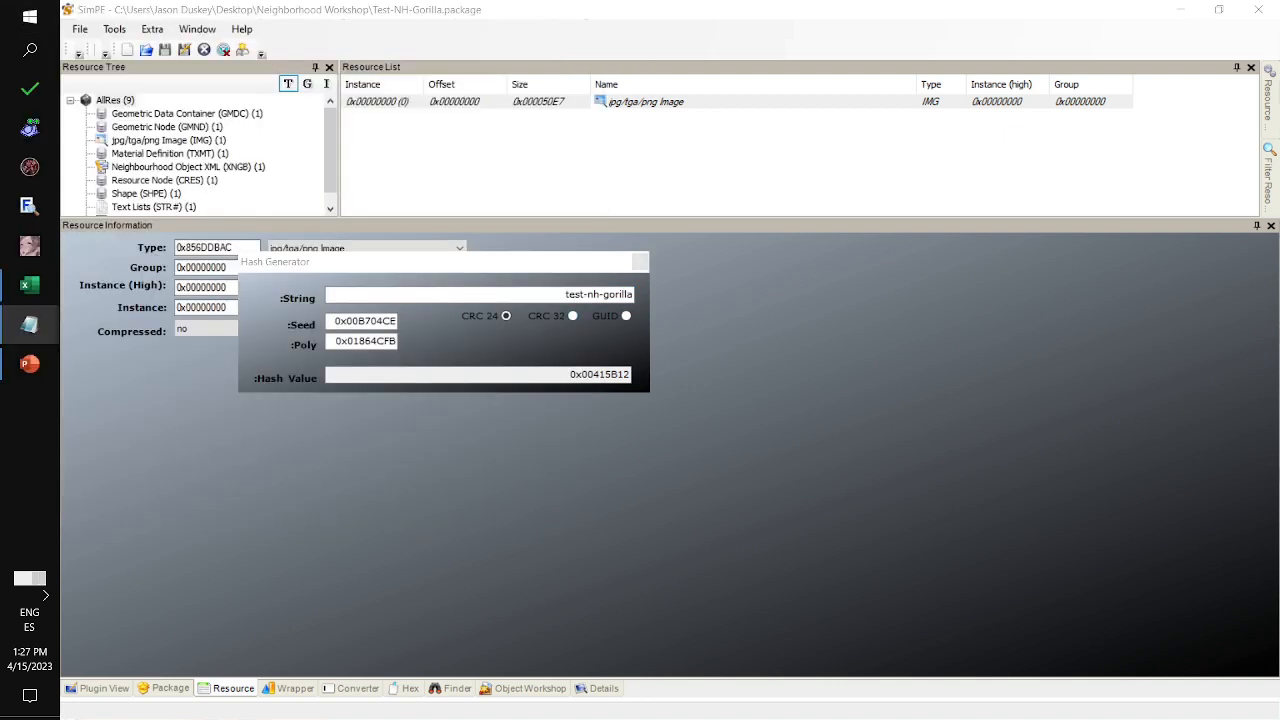
pyautogui.moveTo(912, 403); pyautogui.dragTo(912, 309)
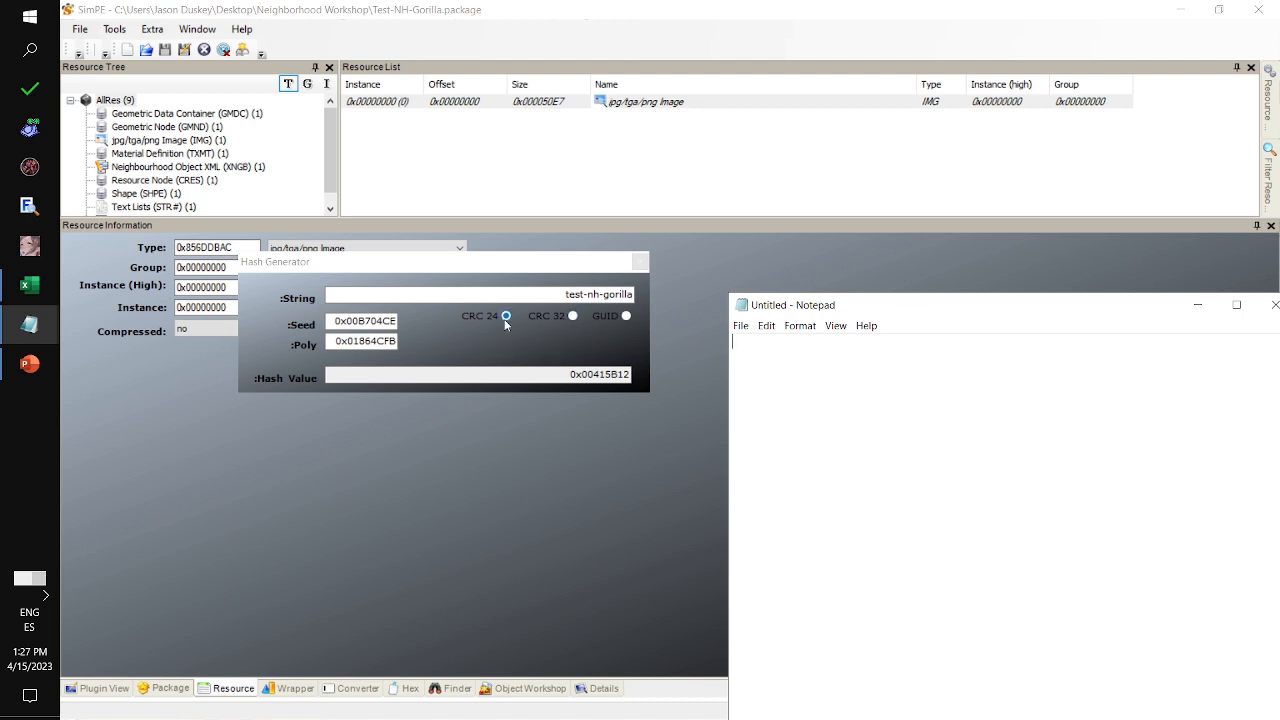
# Copy the CRC 24 hash of test-nh-gorilla and set it as the image resource's Instance, 0x00415B12
pyautogui.click(556, 372)
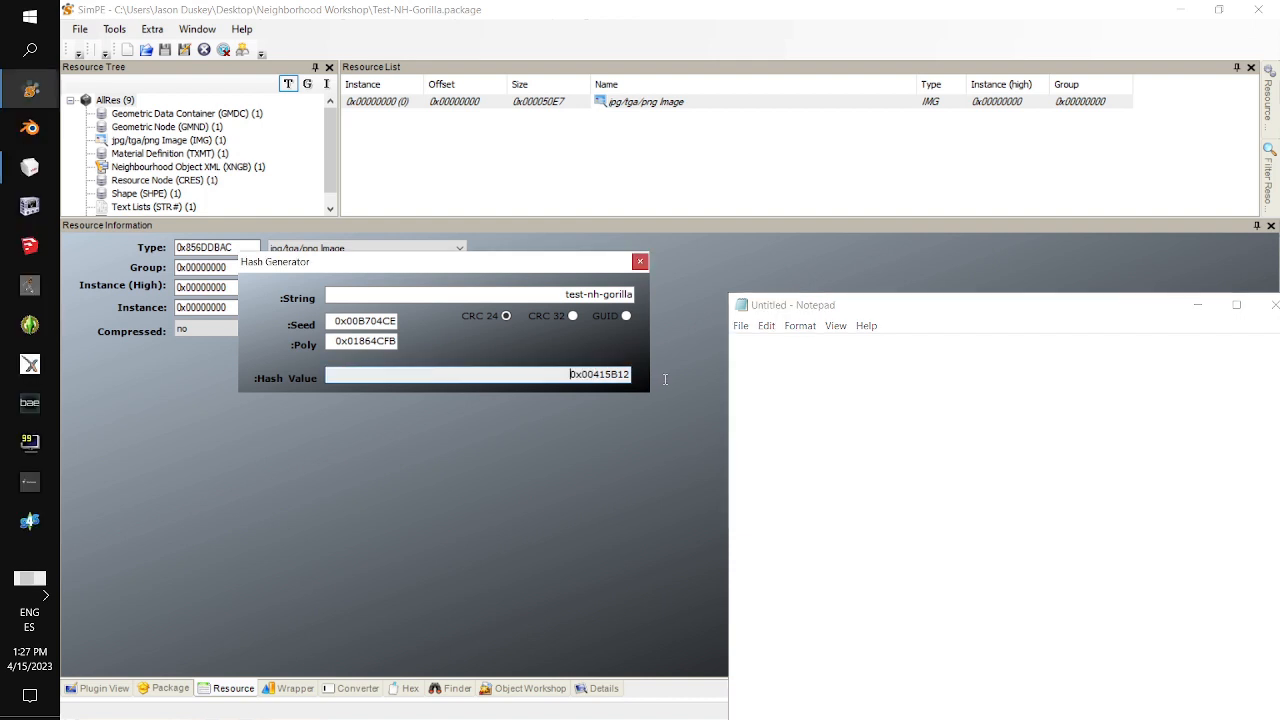
pyautogui.moveTo(665, 380); pyautogui.dragTo(639, 375)
pyautogui.doubleClick(620, 374)
pyautogui.click(620, 374)
pyautogui.doubleClick(620, 374)
pyautogui.hotkey('ctrl', 'c')
pyautogui.click(369, 450)
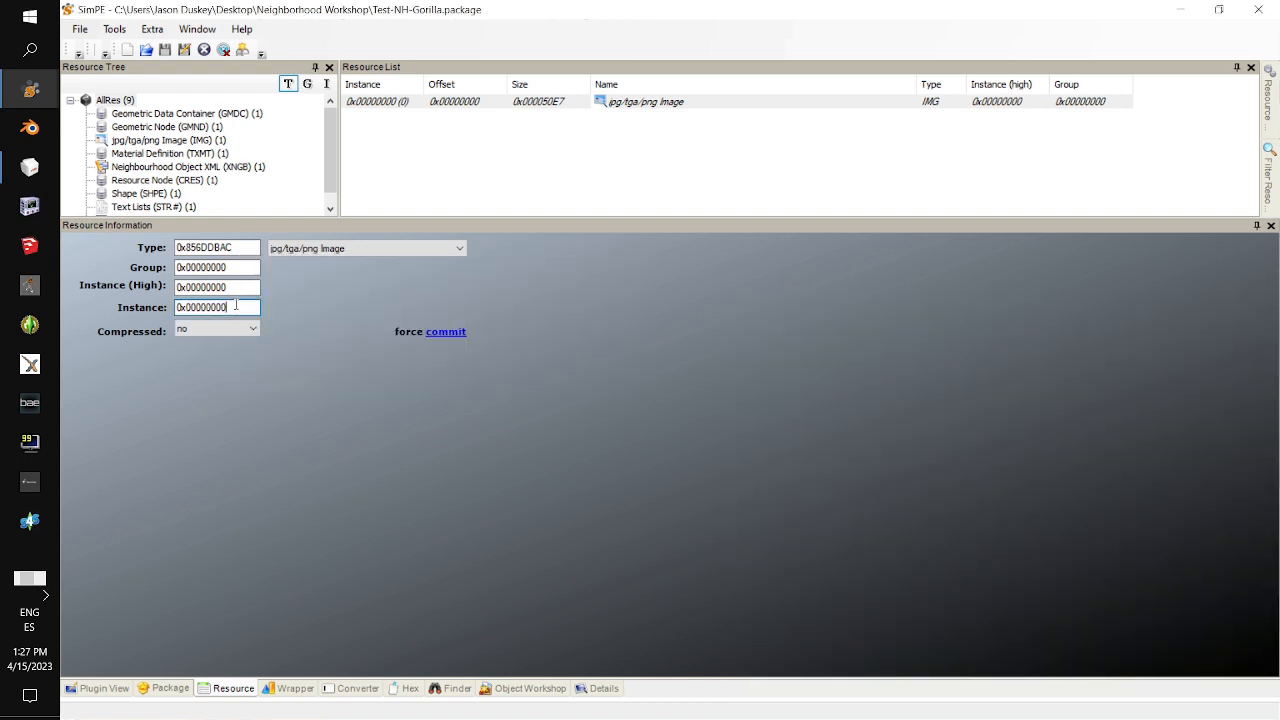
pyautogui.moveTo(235, 308); pyautogui.dragTo(168, 315)
pyautogui.hotkey('ctrl', 'v')
# Switch to Notepad and paste the instance hash 0x00415B12 into the blank document
pyautogui.click(50, 578)
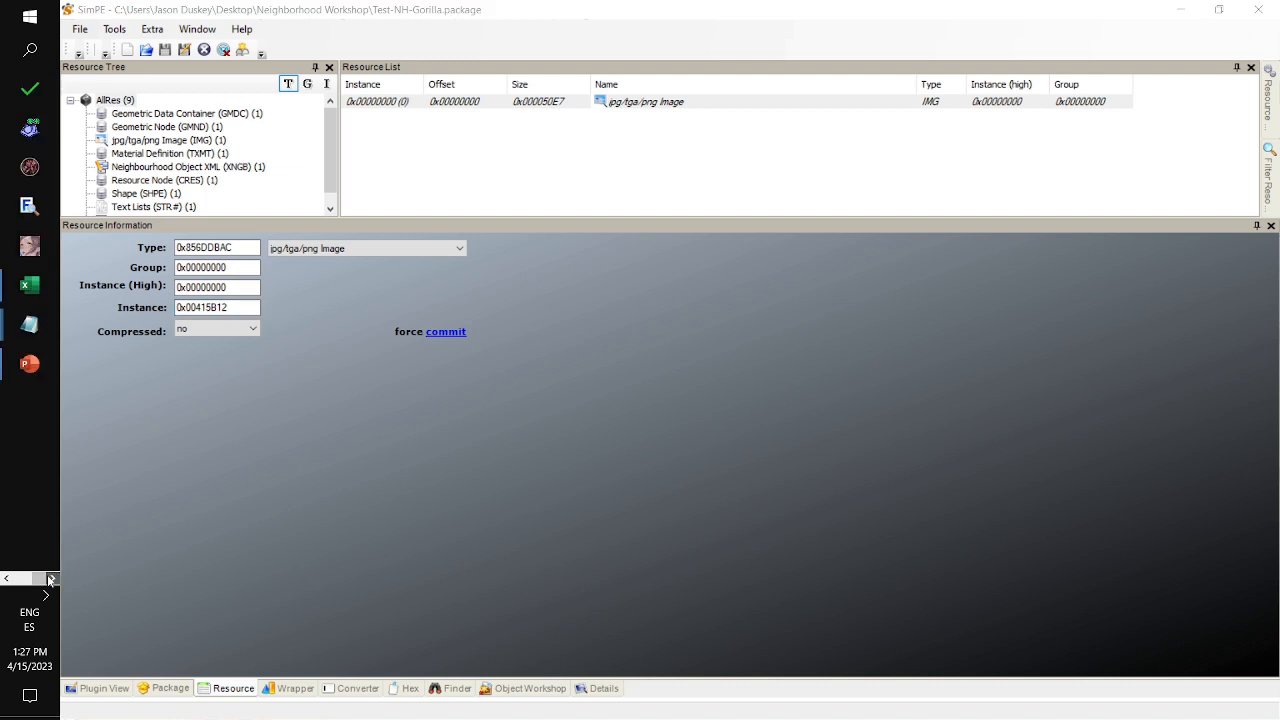
pyautogui.moveTo(30, 323)
pyautogui.click(186, 437)
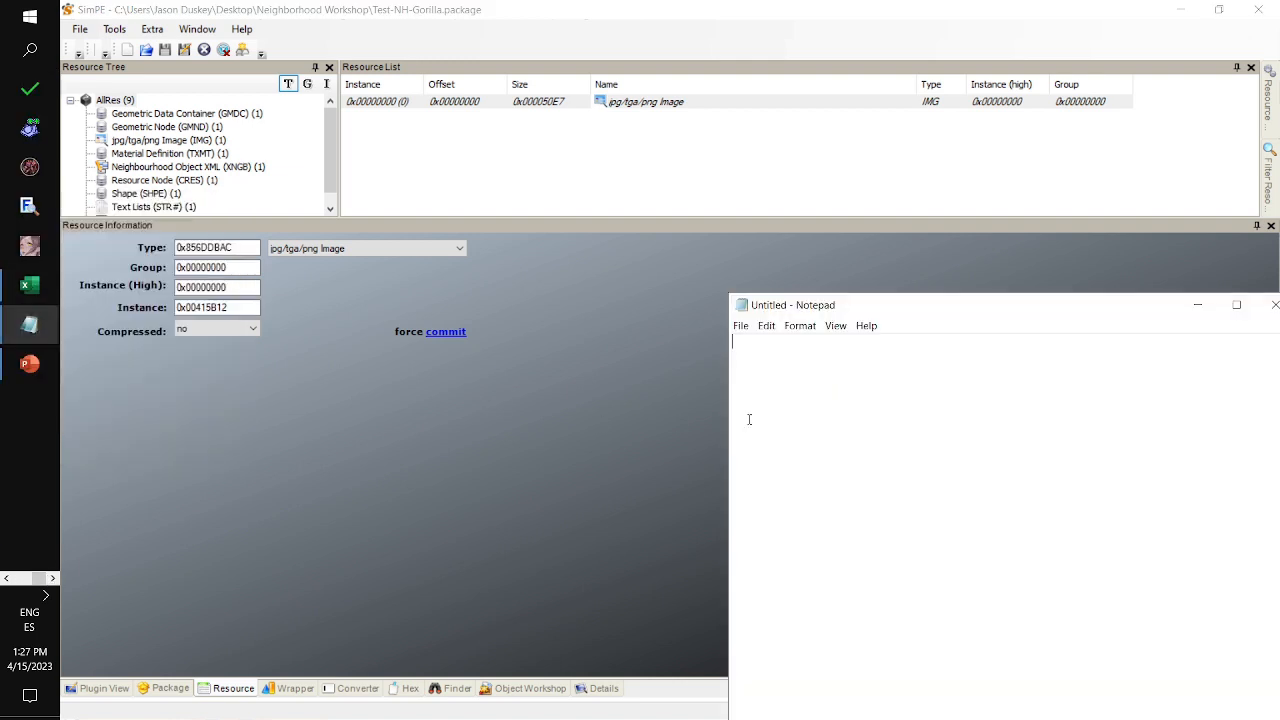
pyautogui.hotkey('ctrl', 'v')
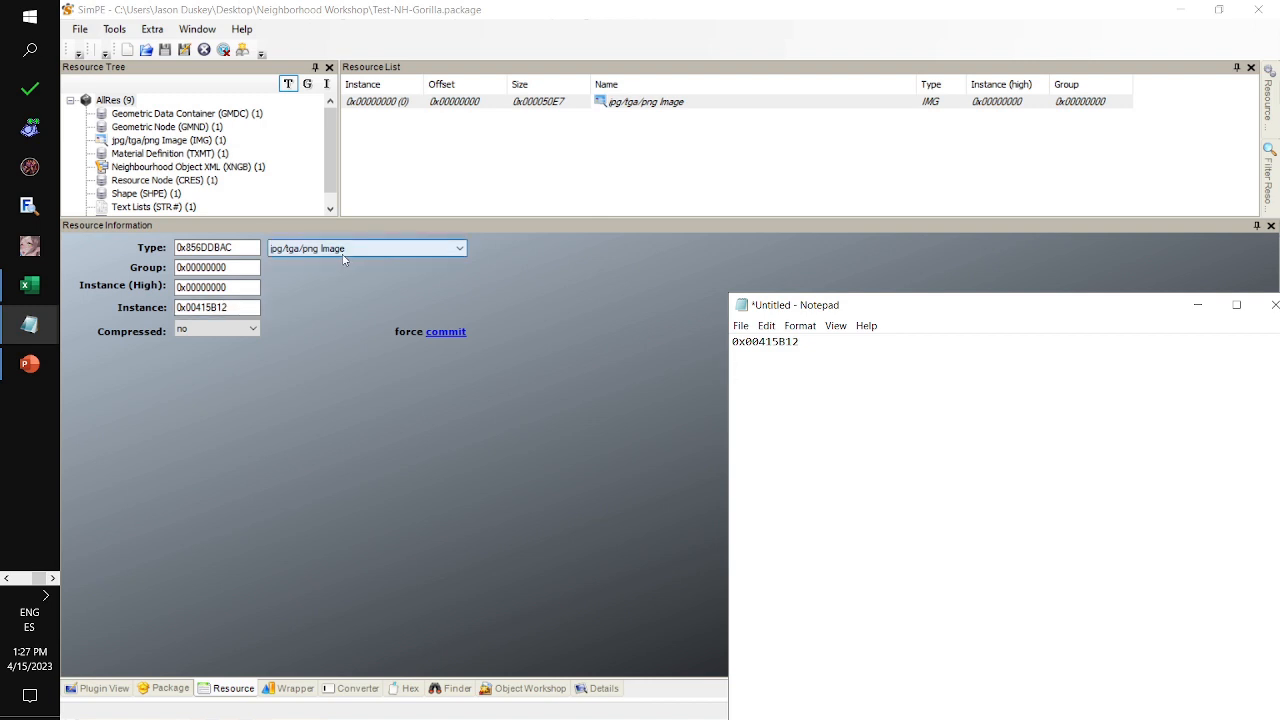
# Generate the CRC 32 hash of test-nh-gorilla and set it as the image resource's Group, 0x6B4DFAA0
pyautogui.click(6, 579)
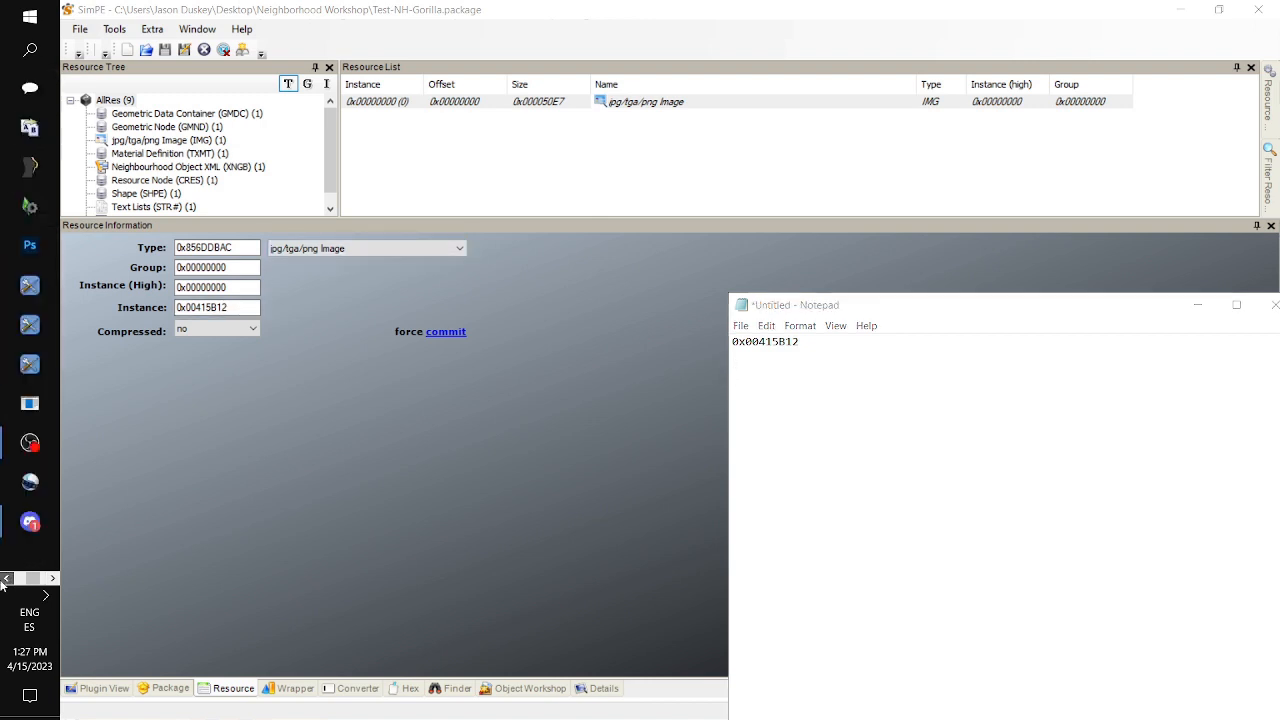
pyautogui.moveTo(30, 89)
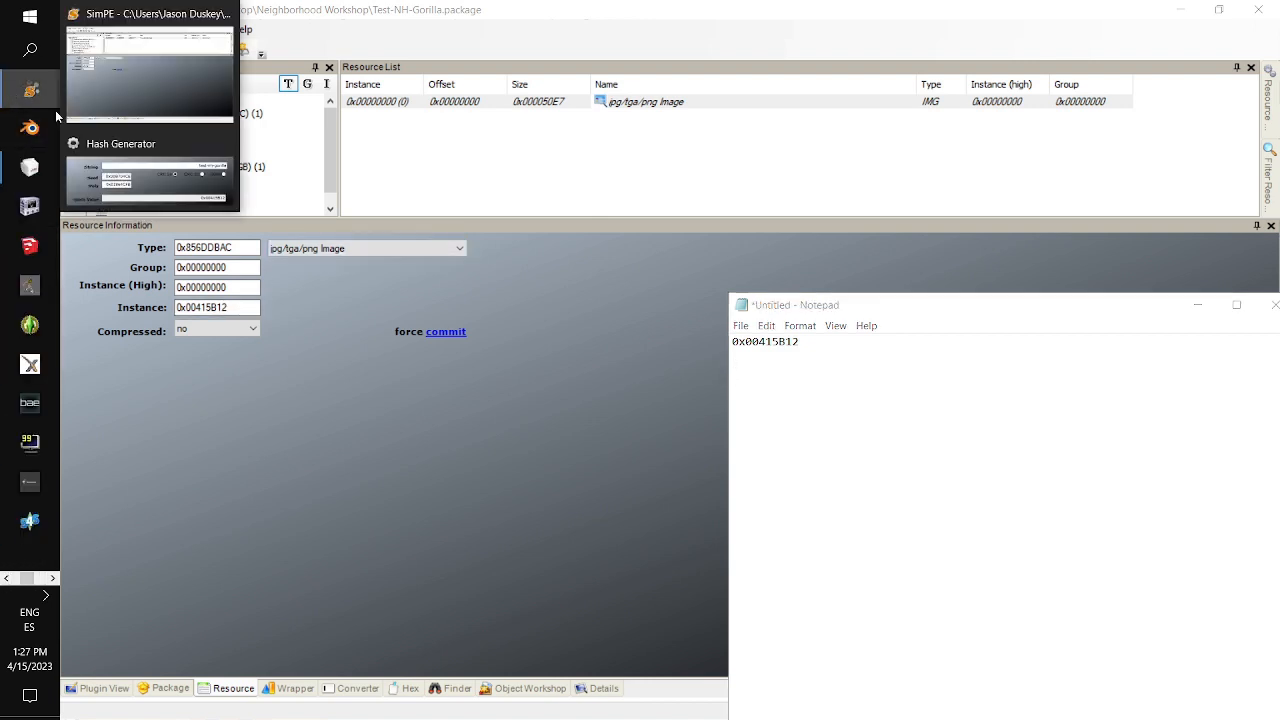
pyautogui.click(145, 185)
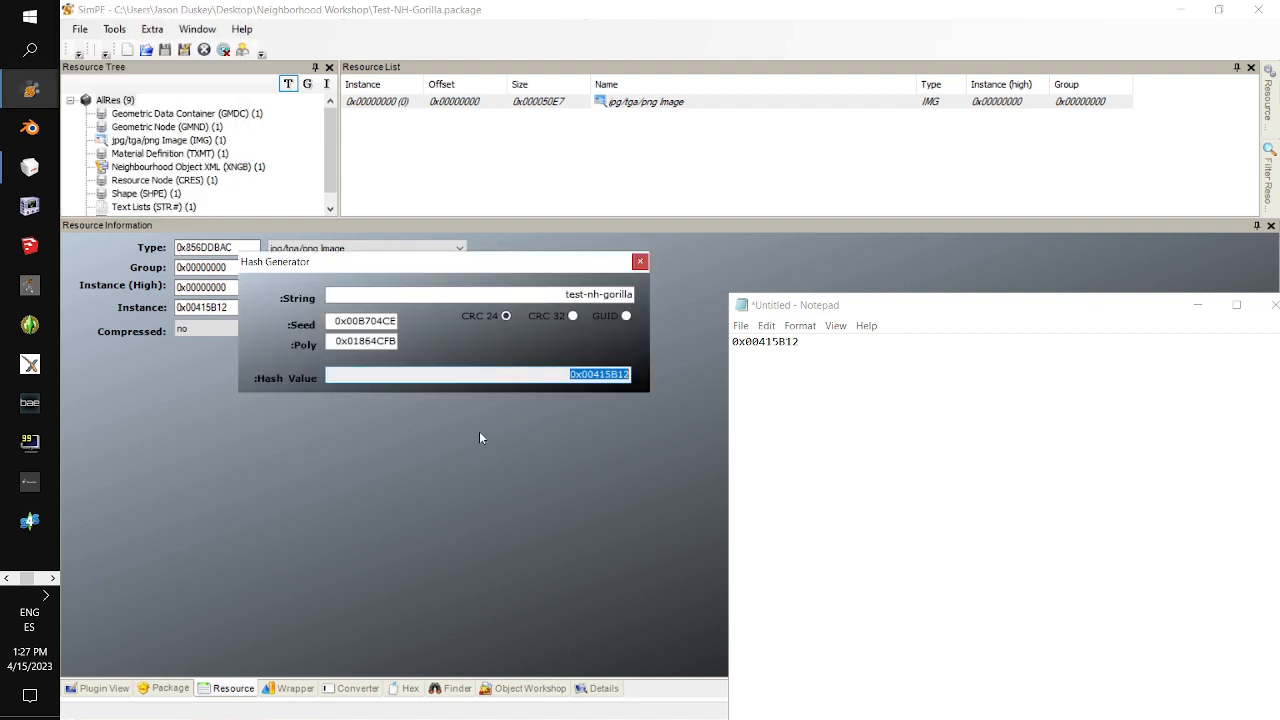
pyautogui.click(573, 317)
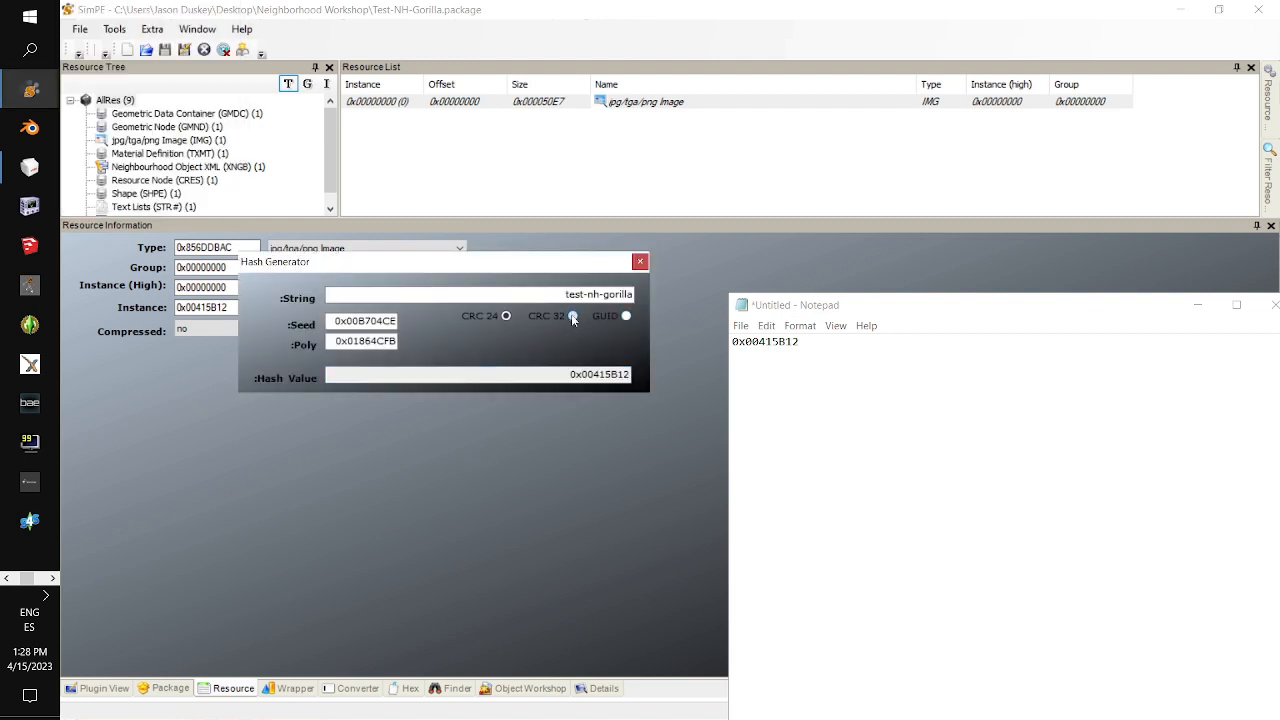
pyautogui.moveTo(631, 377); pyautogui.dragTo(569, 376)
pyautogui.hotkey('ctrl', 'c')
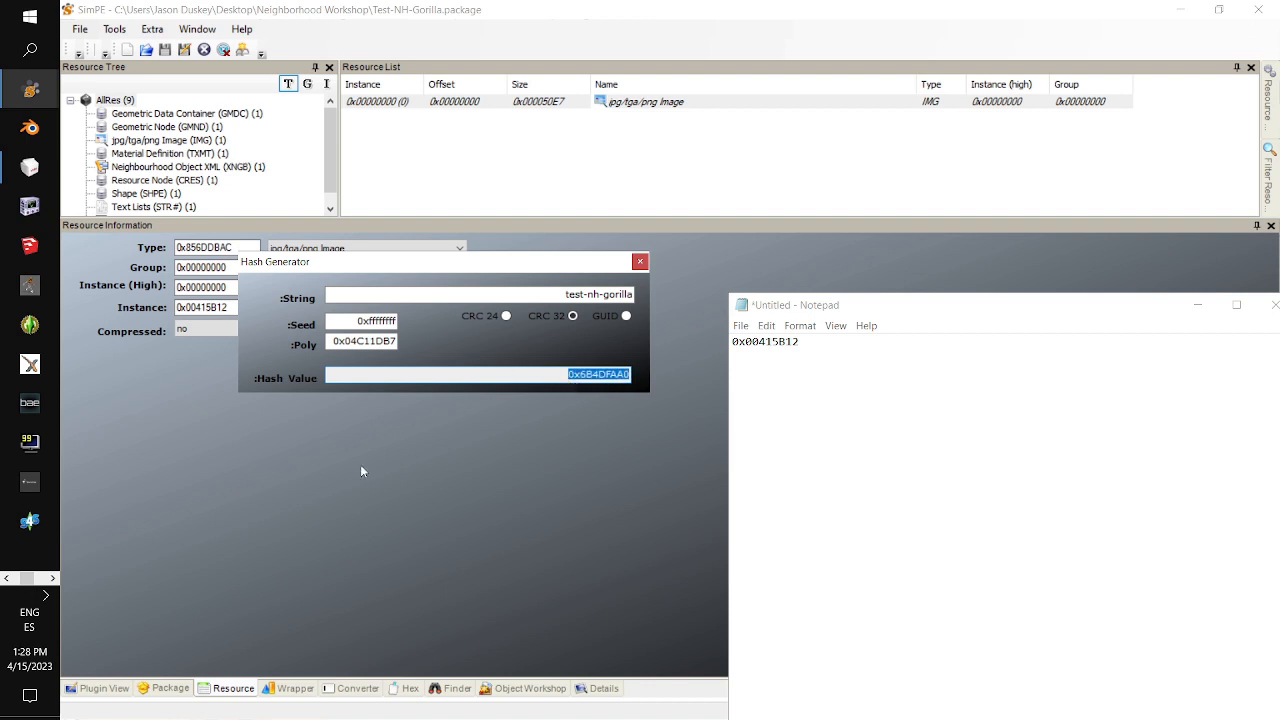
pyautogui.click(640, 261)
pyautogui.doubleClick(238, 268)
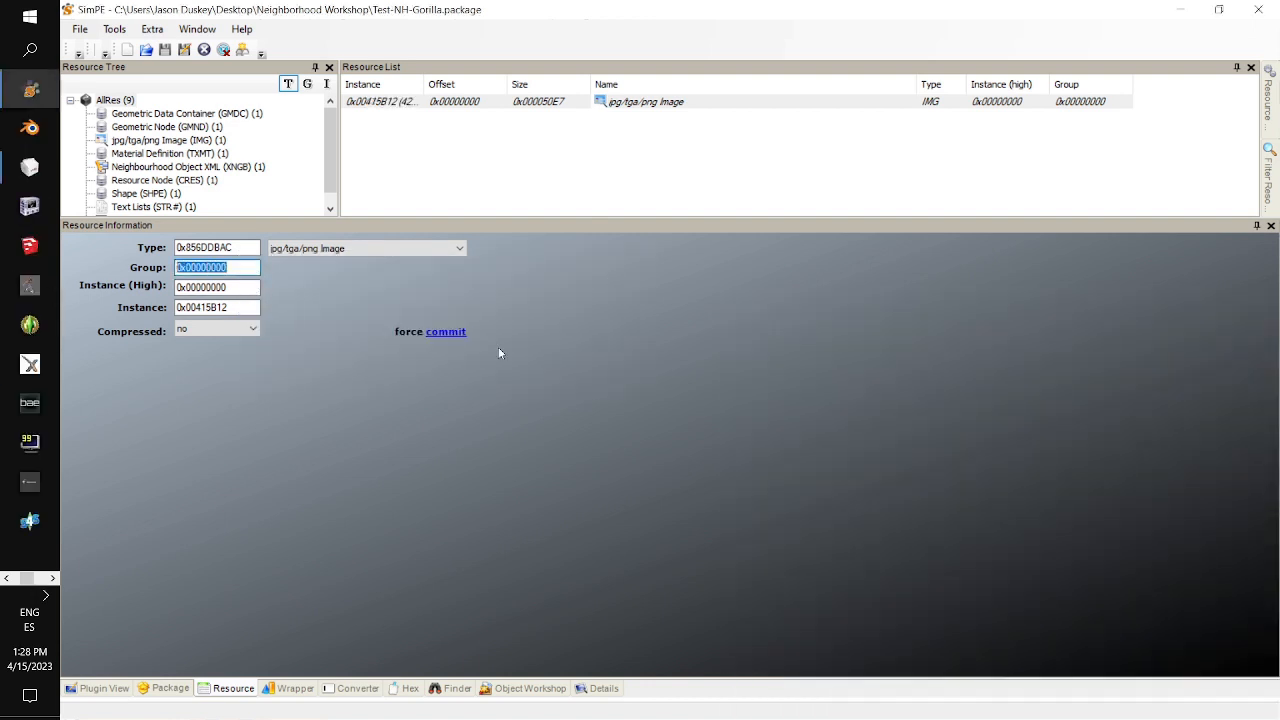
pyautogui.hotkey('ctrl', 'v')
# Paste the group hash 0x6B4DFAA0 below the instance hash in Notepad and return to SimPE
pyautogui.hotkey('alt', 'Tab')
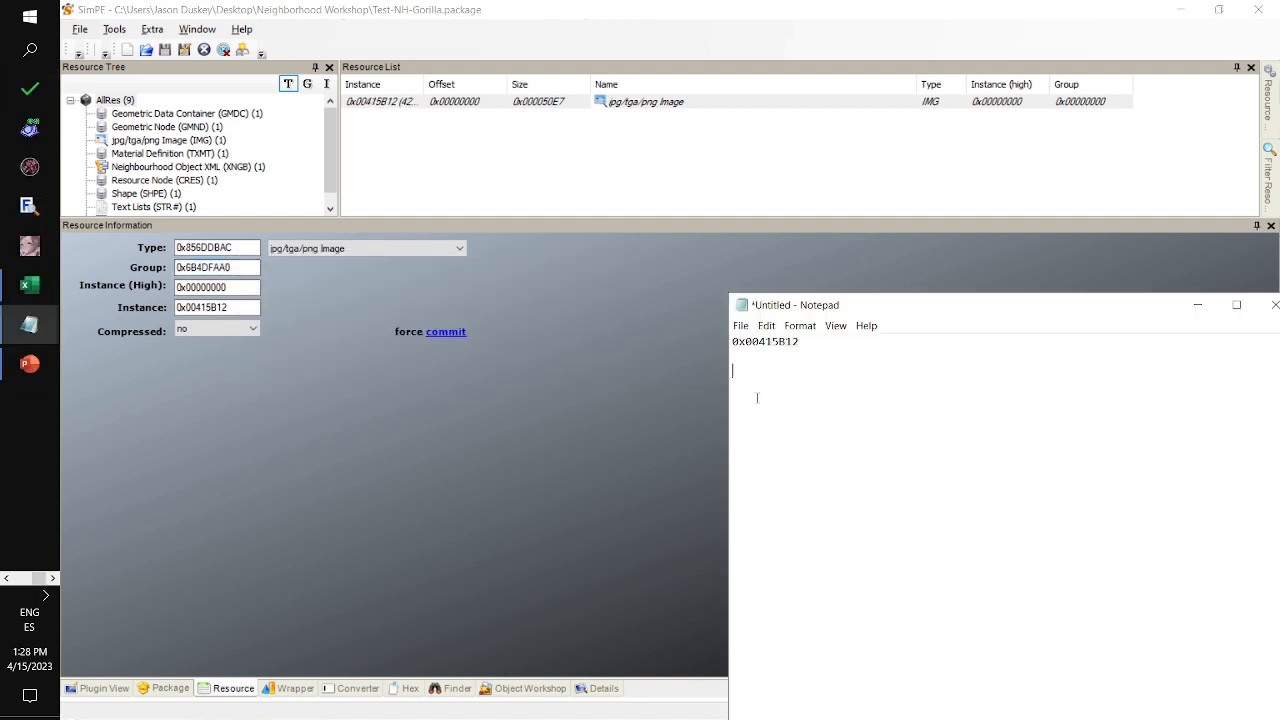
pyautogui.hotkey('ctrl', 'v')
pyautogui.hotkey('alt', 'Tab')
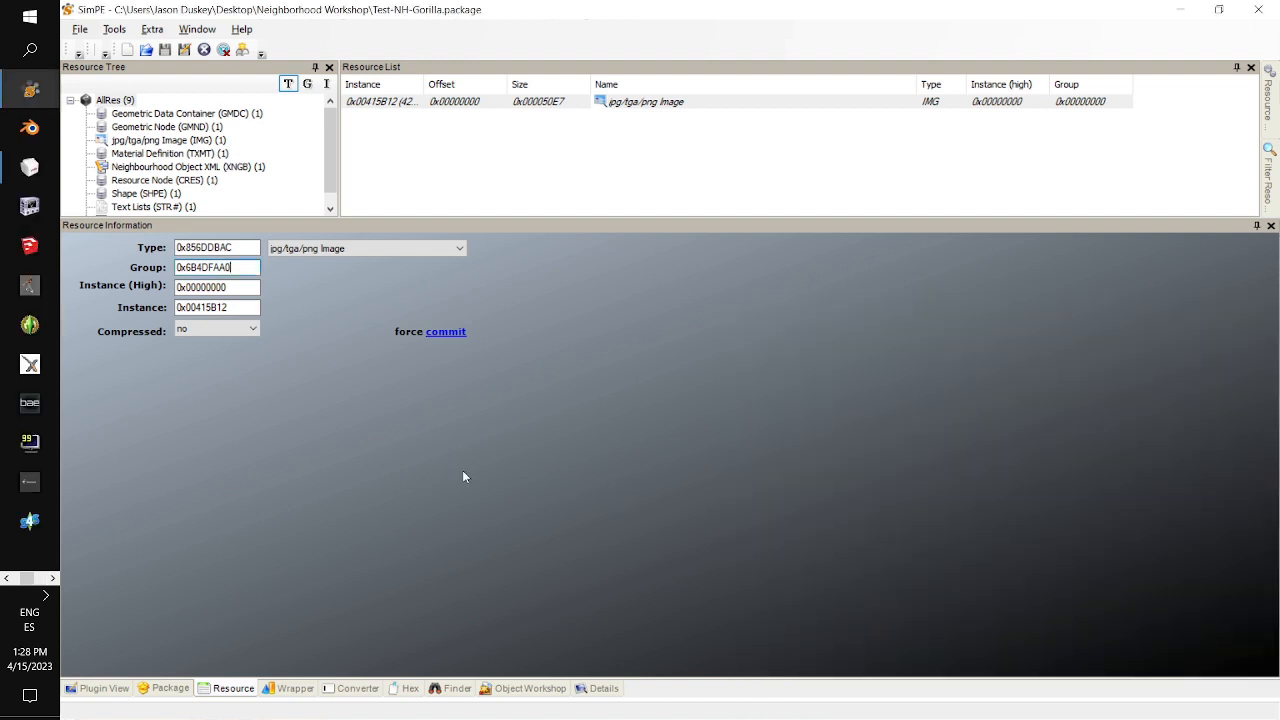
# Preview the gorilla thumbnail image resource and save the package
pyautogui.click(113, 693)
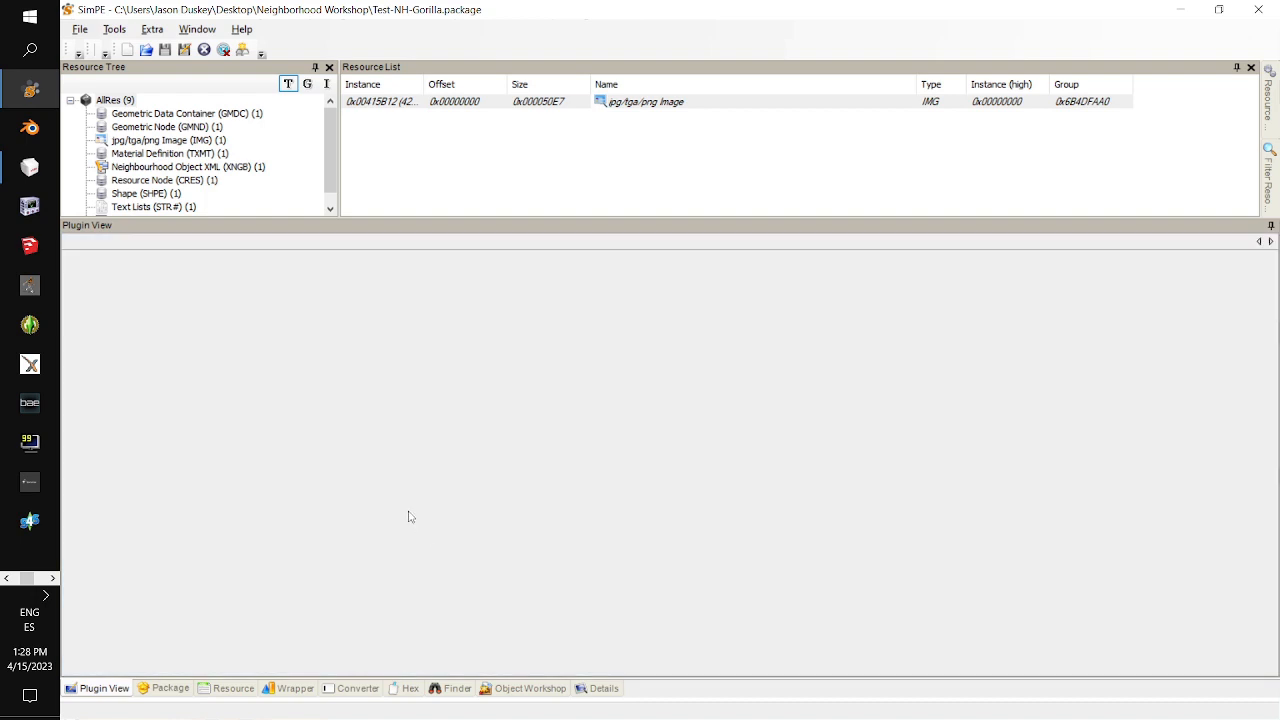
pyautogui.click(518, 102)
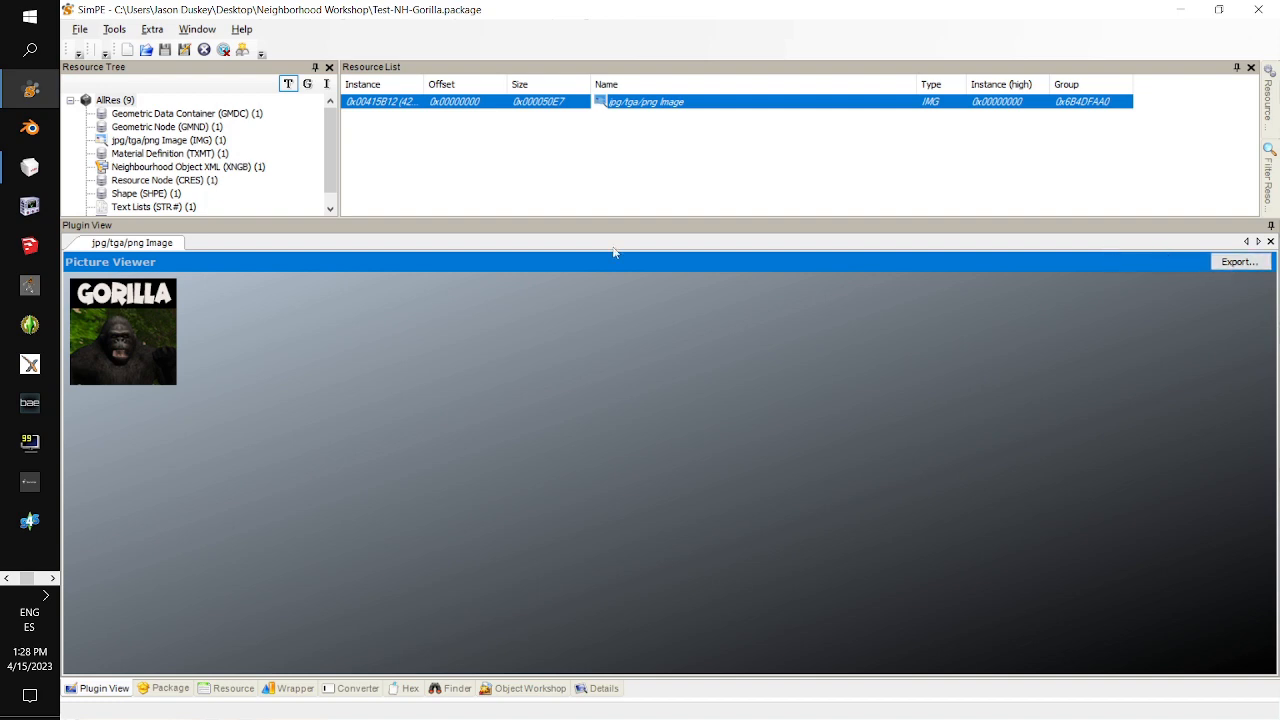
pyautogui.click(80, 29)
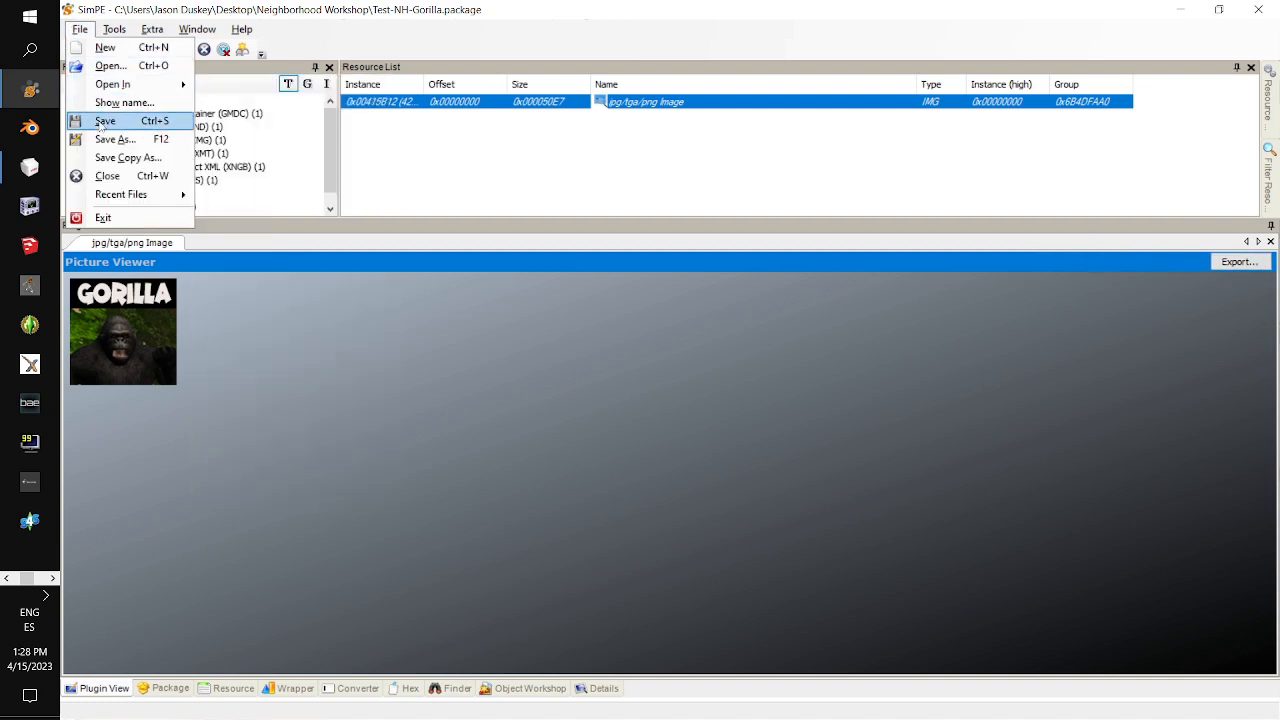
pyautogui.click(104, 121)
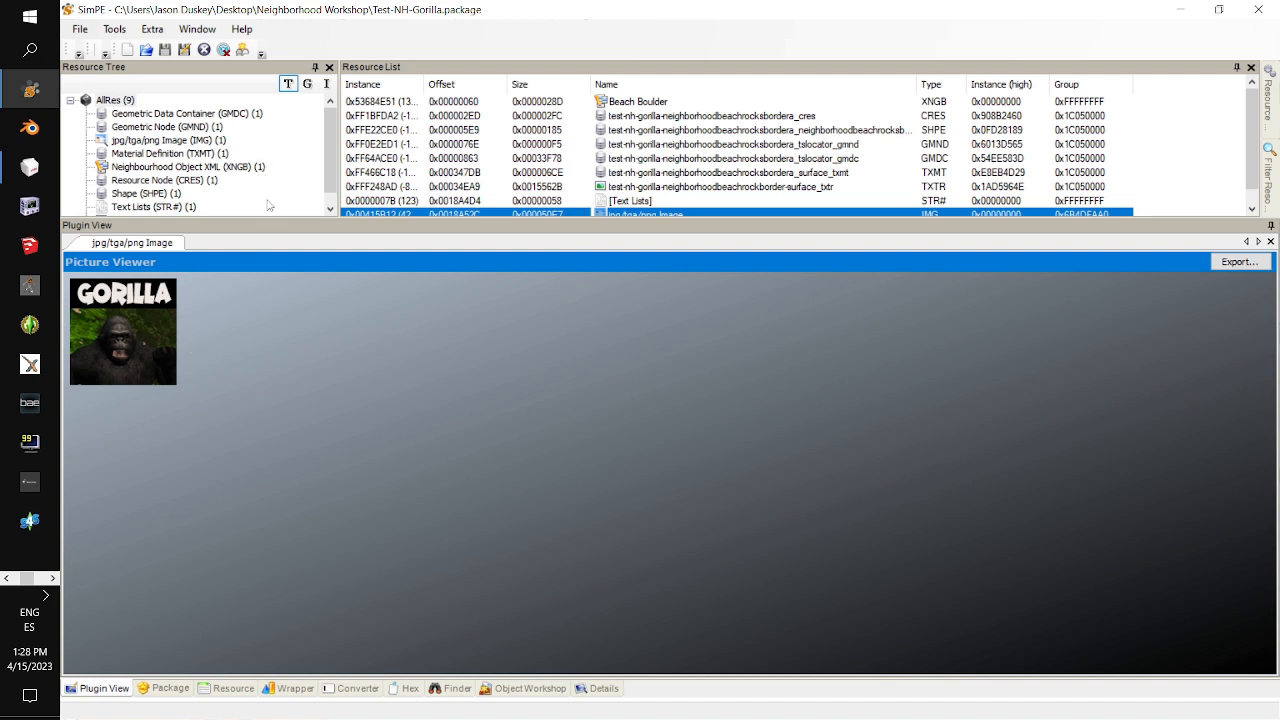
# Set the sort value in the Neighbourhood Object XML to effects
pyautogui.click(250, 167)
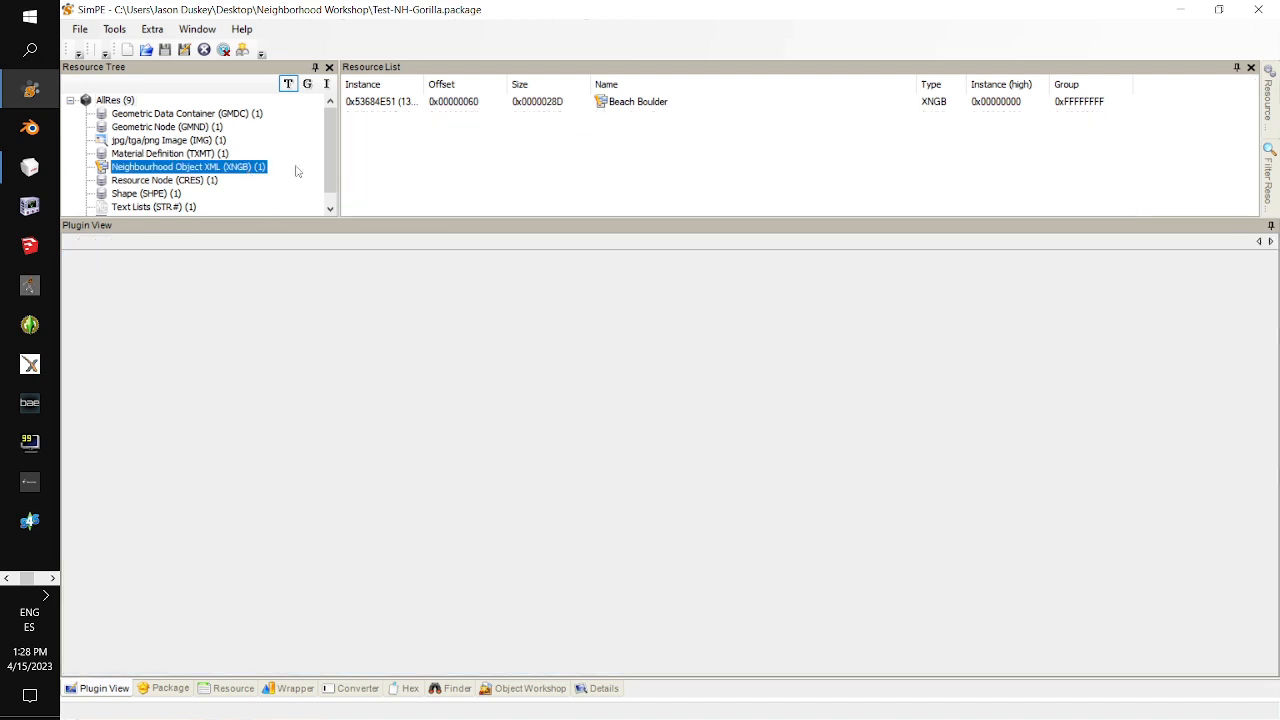
pyautogui.click(532, 104)
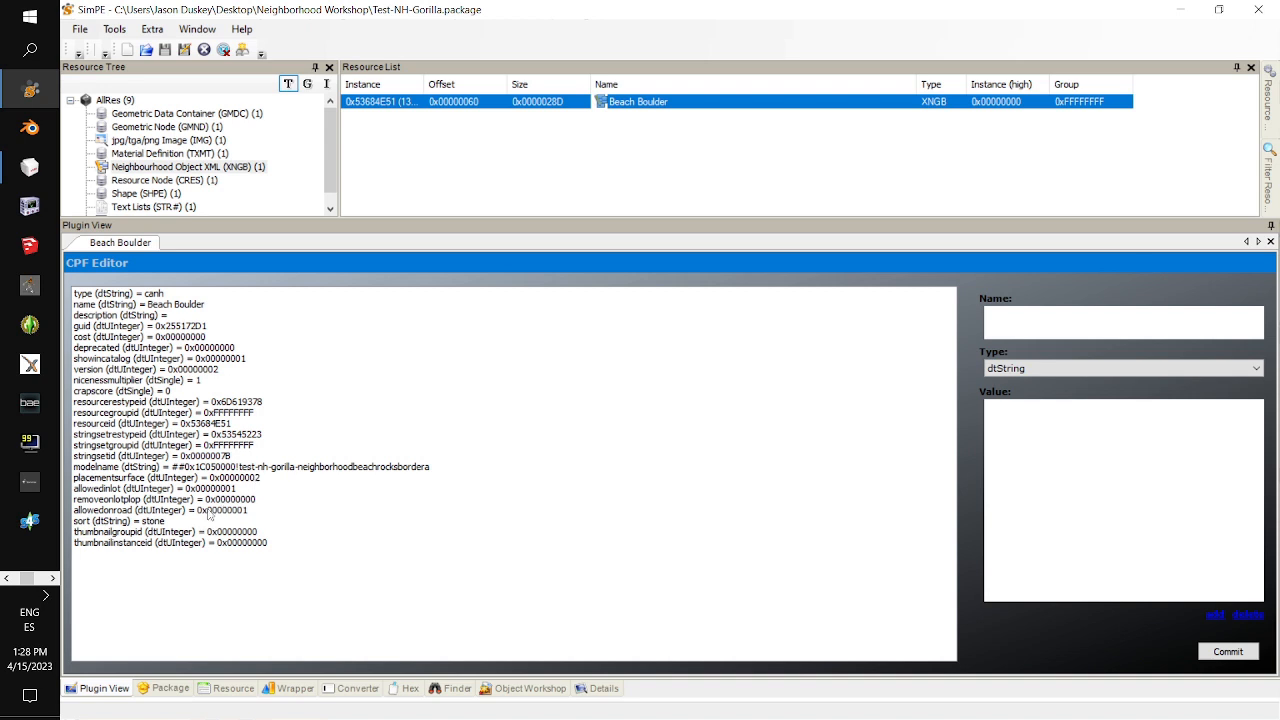
pyautogui.click(158, 523)
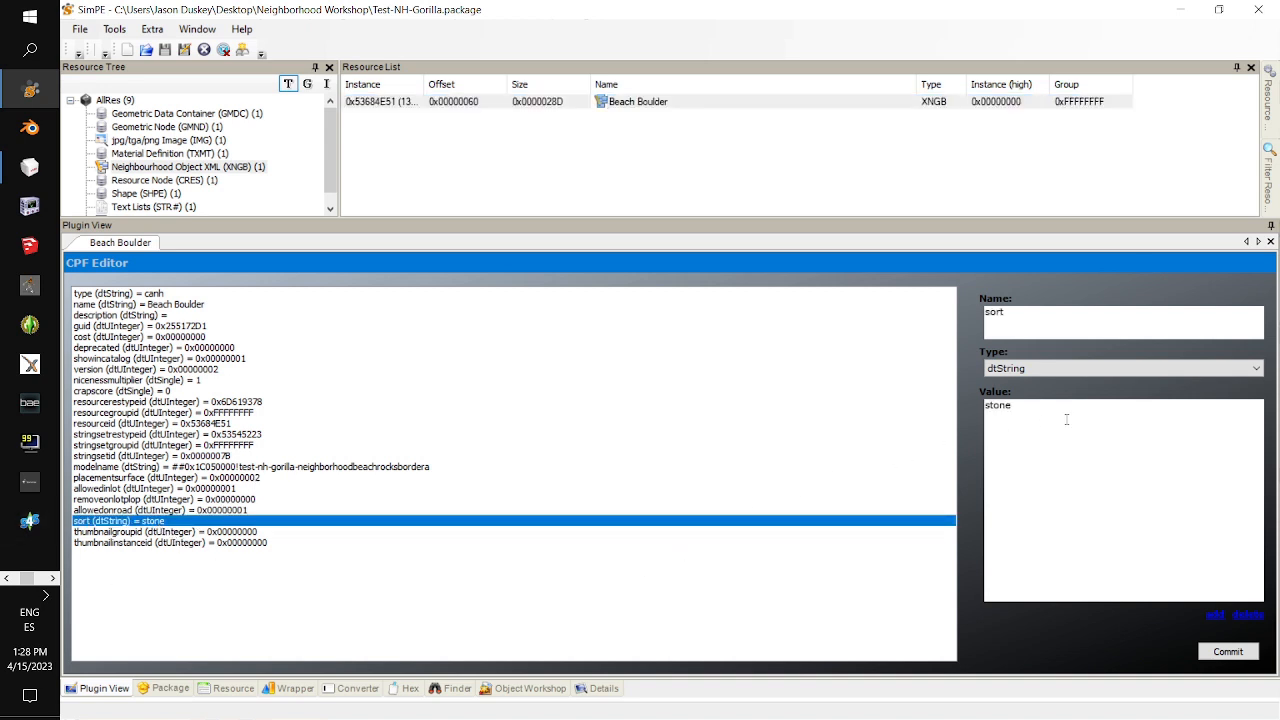
pyautogui.moveTo(1067, 420); pyautogui.dragTo(795, 398)
pyautogui.write('effects')
# Set thumbnailgroupid in the Neighbourhood Object XML to the group hash 0x6B4DFAA0 copied from Notepad
pyautogui.click(256, 533)
pyautogui.hotkey('alt', 'Tab')
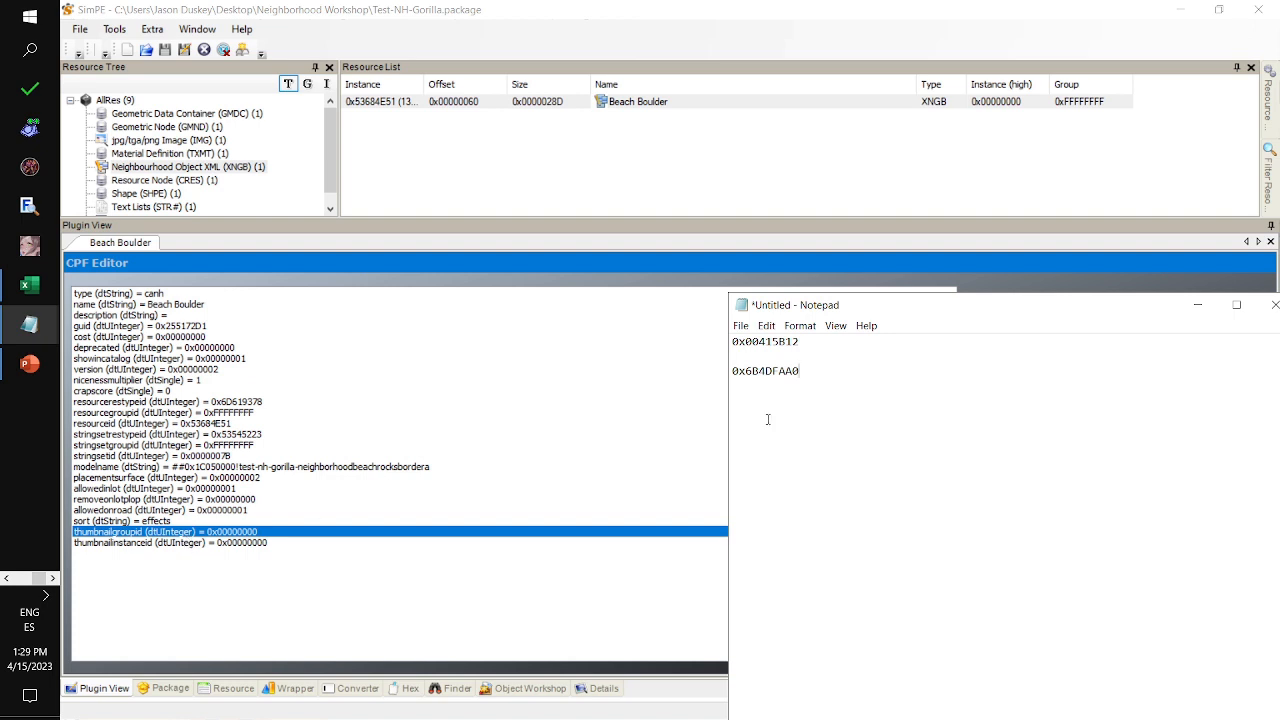
pyautogui.moveTo(812, 374); pyautogui.dragTo(720, 378)
pyautogui.hotkey('ctrl', 'c')
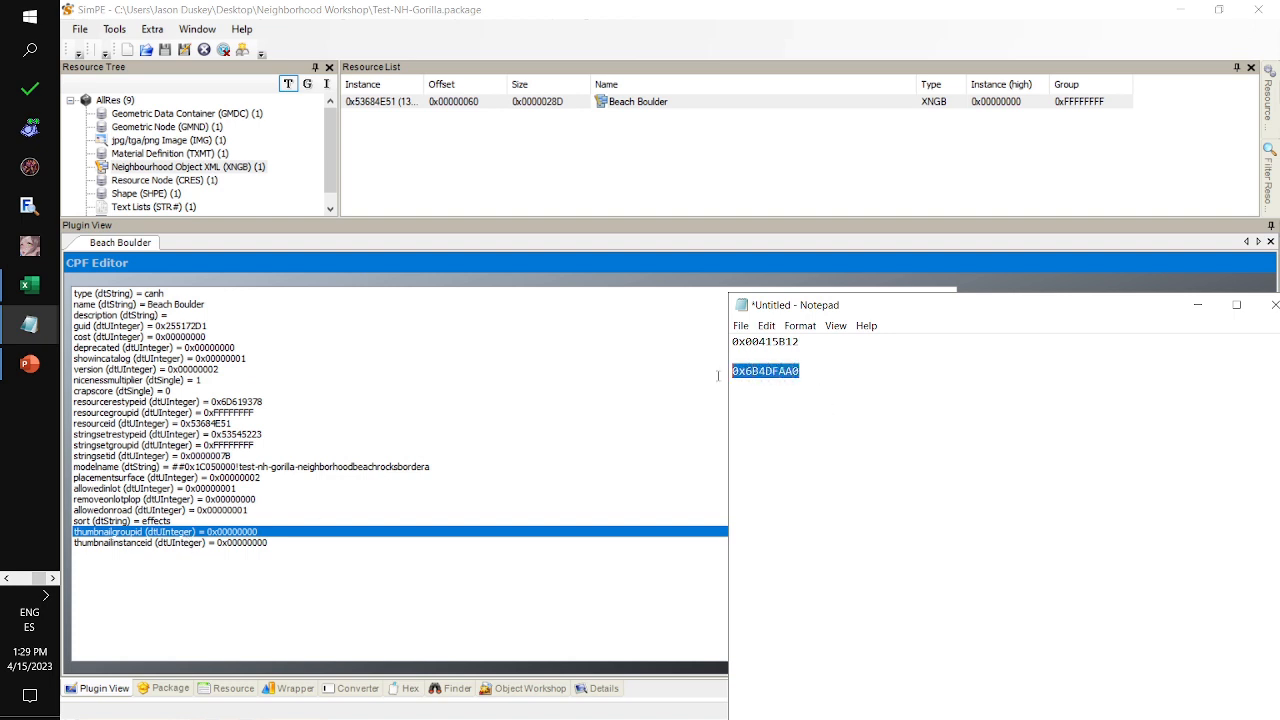
pyautogui.click(268, 536)
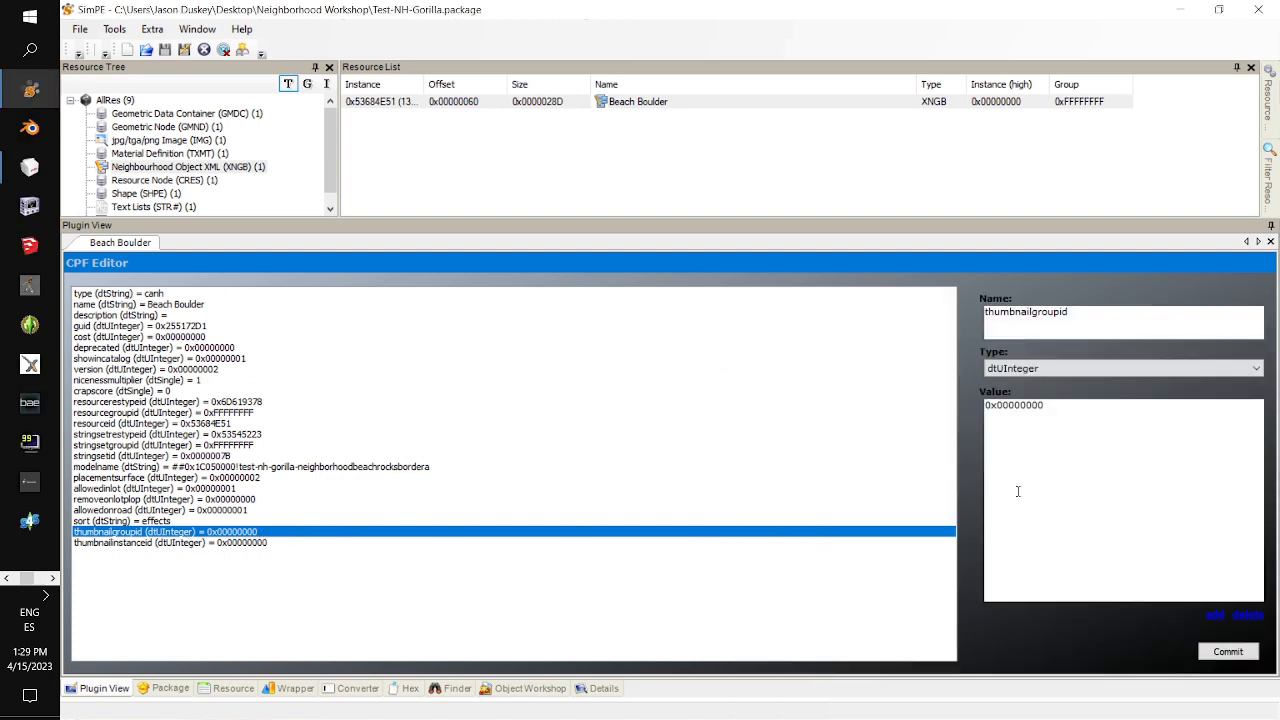
pyautogui.doubleClick(1072, 433)
pyautogui.hotkey('ctrl', 'v')
# Set thumbnailinstanceid in the Neighbourhood Object XML to the instance hash 0x00415B12 copied from Notepad
pyautogui.click(245, 543)
pyautogui.hotkey('alt', 'Tab')
pyautogui.moveTo(817, 345); pyautogui.dragTo(704, 344)
pyautogui.hotkey('ctrl', 'c')
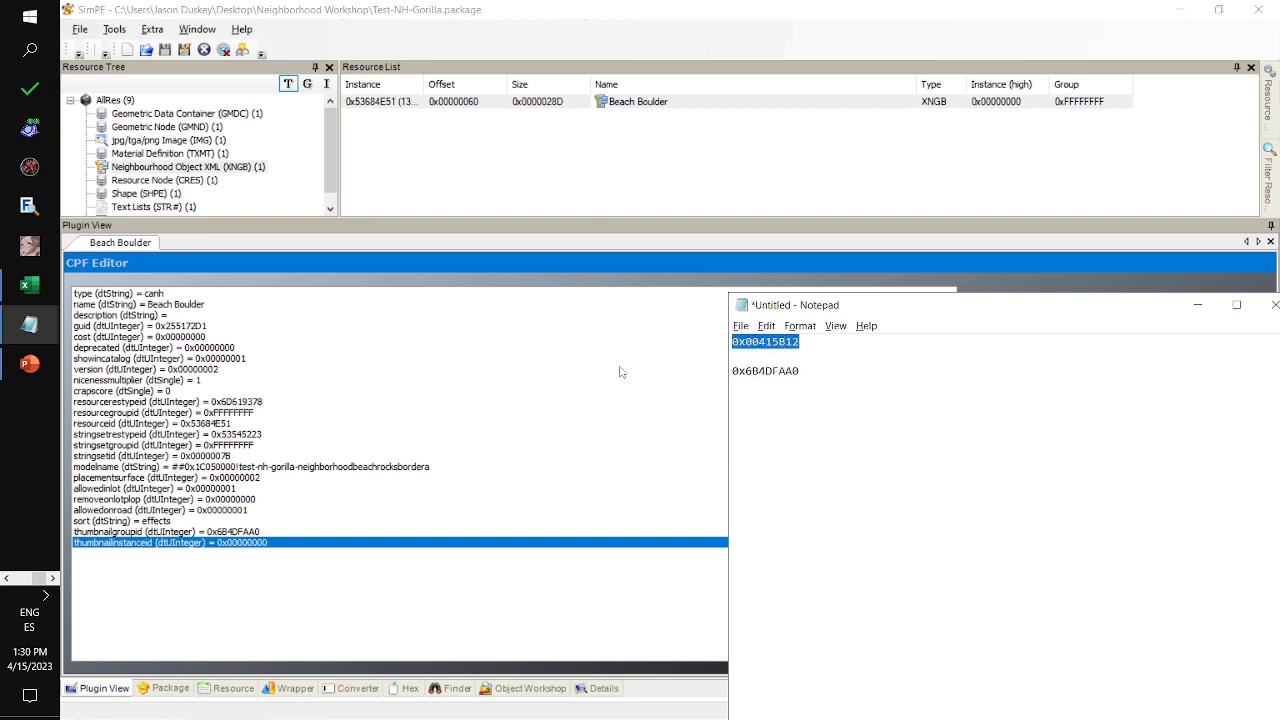
pyautogui.hotkey('alt', 'Tab')
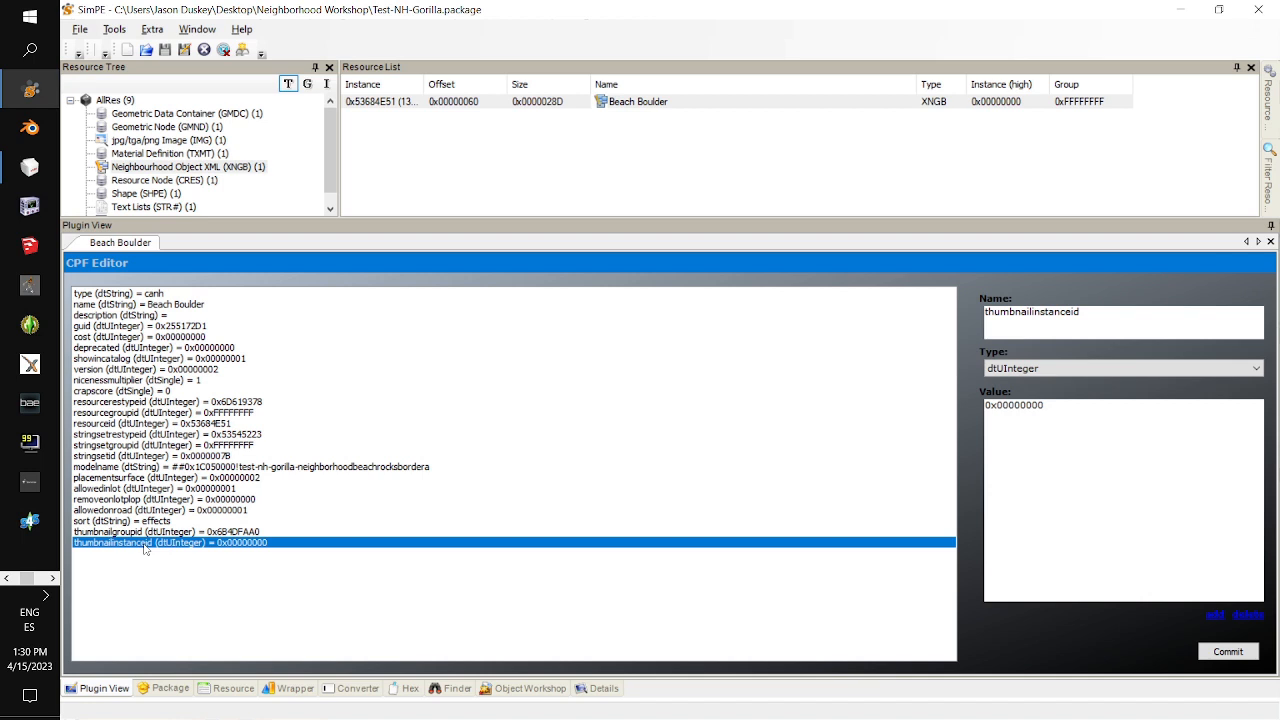
pyautogui.doubleClick(1052, 404)
pyautogui.hotkey('ctrl', 'v')
# Check both thumbnail ID entries, commit the Beach Boulder object XML and save the gorilla package
pyautogui.click(247, 533)
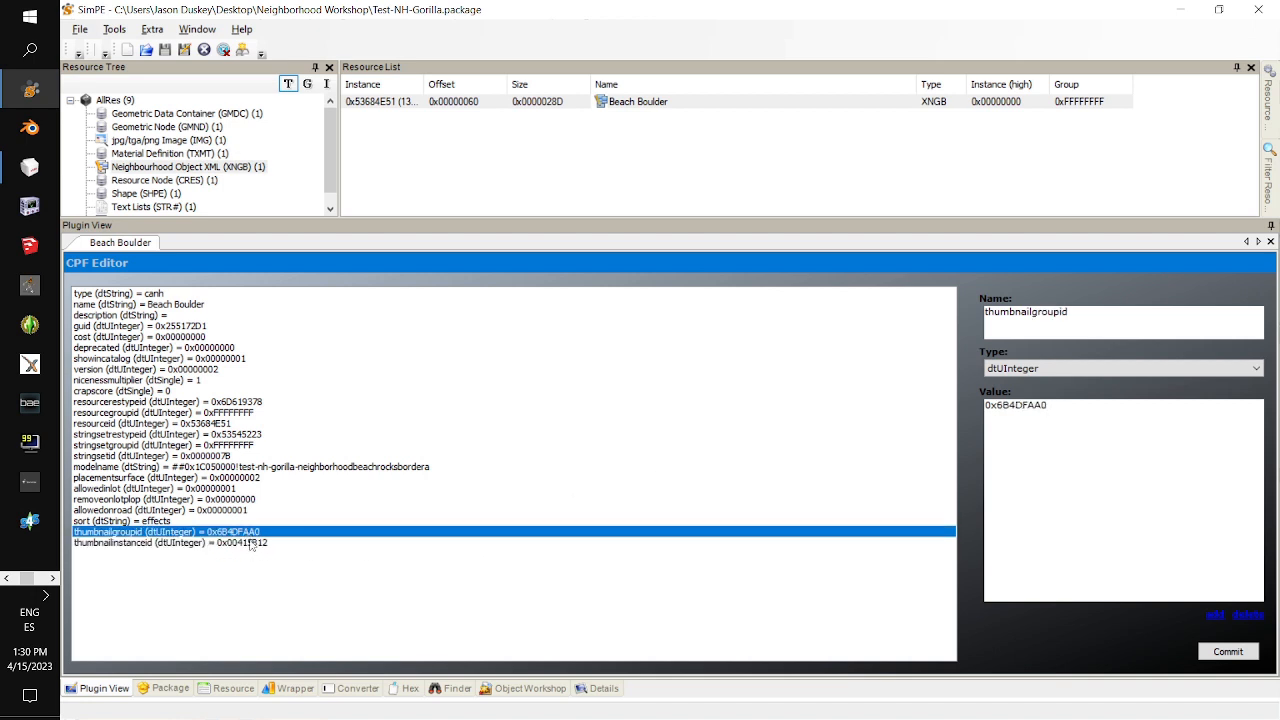
pyautogui.click(252, 545)
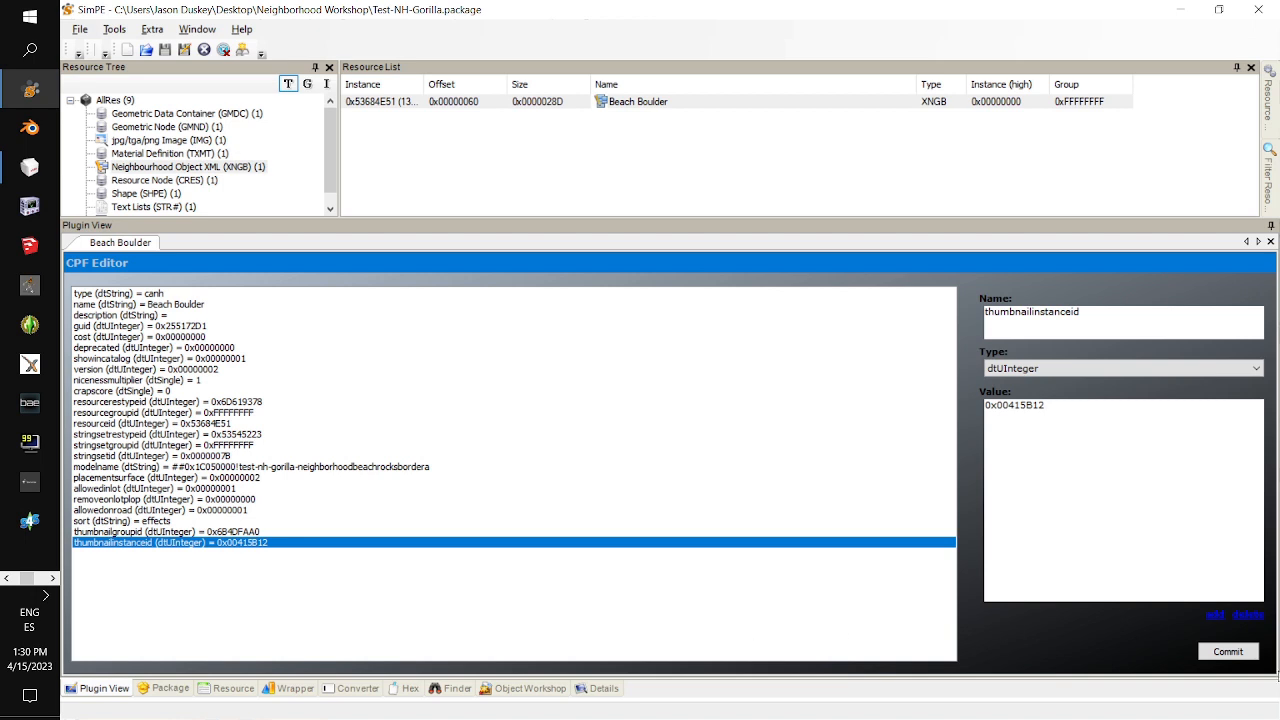
pyautogui.click(1243, 658)
pyautogui.click(735, 419)
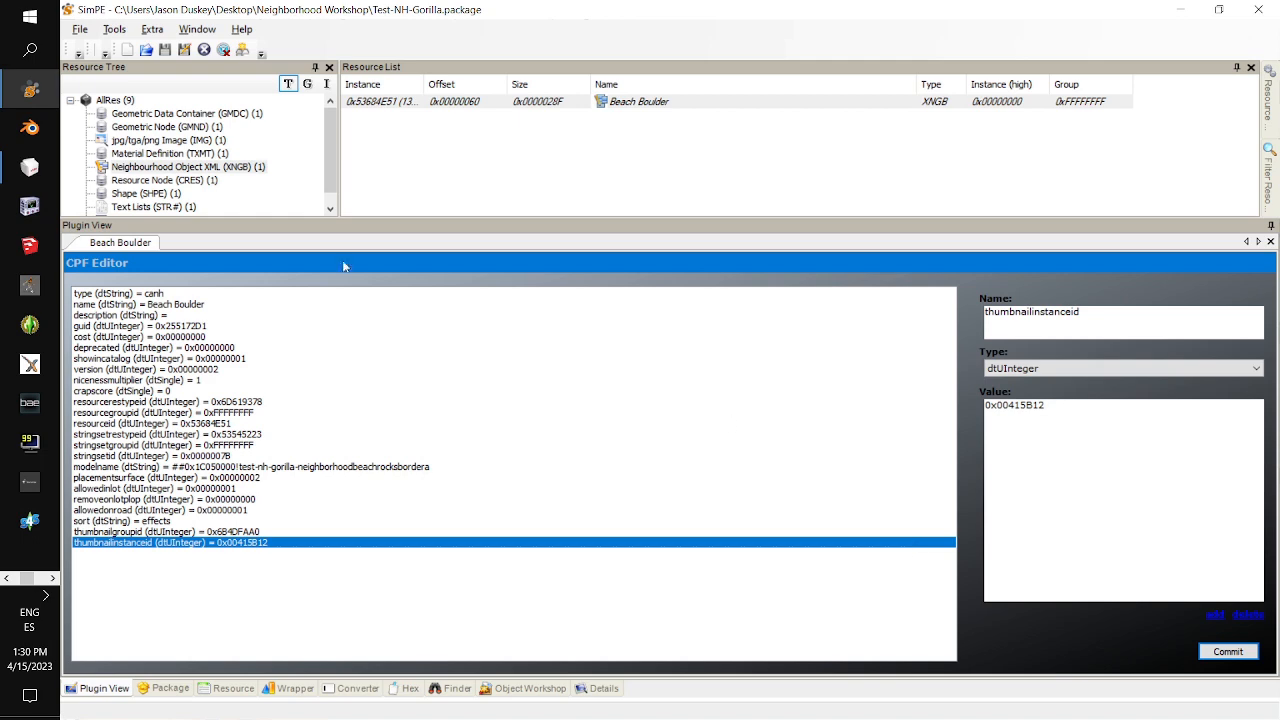
pyautogui.click(79, 29)
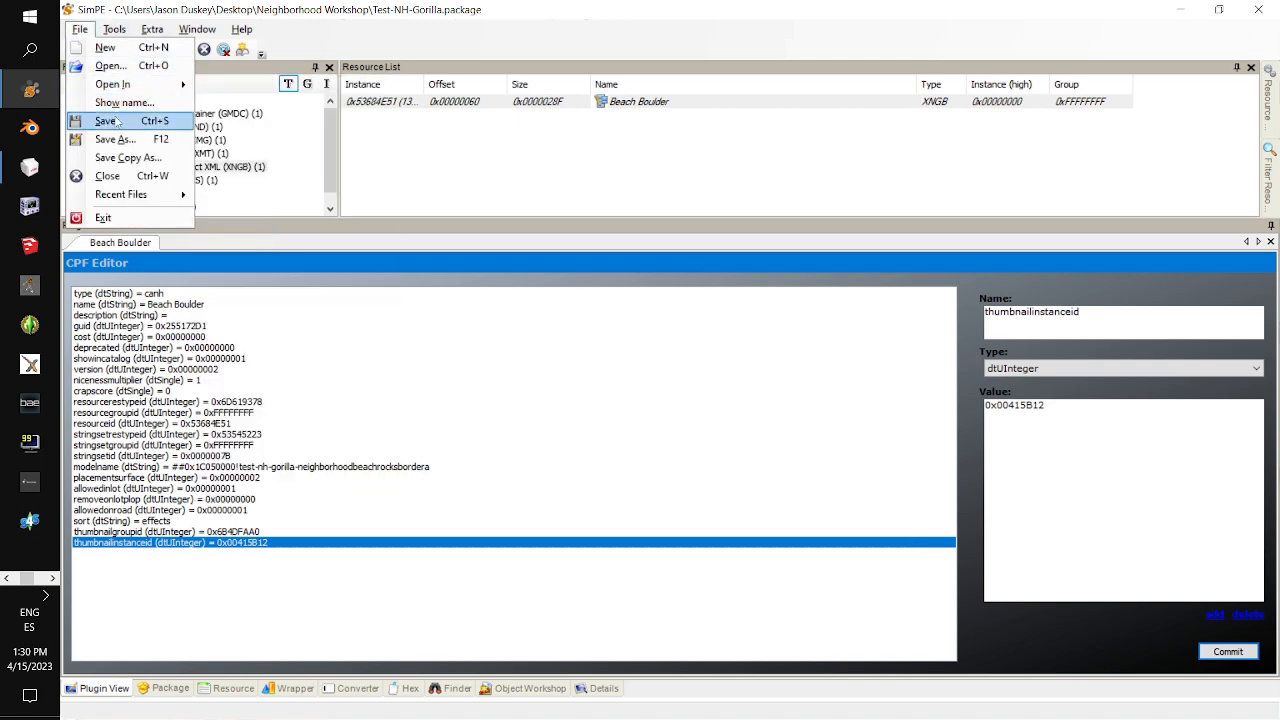
pyautogui.click(105, 120)
# Open Test-NH-Moon.package and display its Night windows test Neighbourhood Object XML resource
pyautogui.click(84, 31)
pyautogui.click(92, 66)
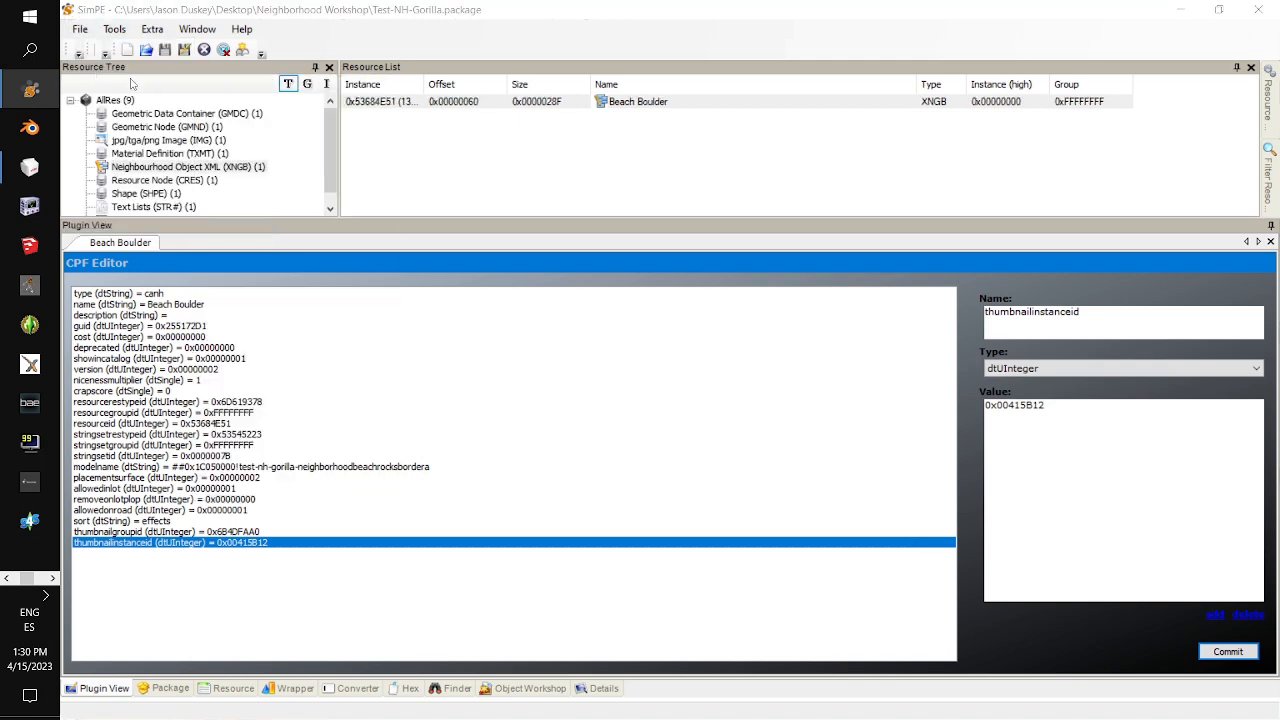
pyautogui.click(511, 172)
pyautogui.doubleClick(511, 168)
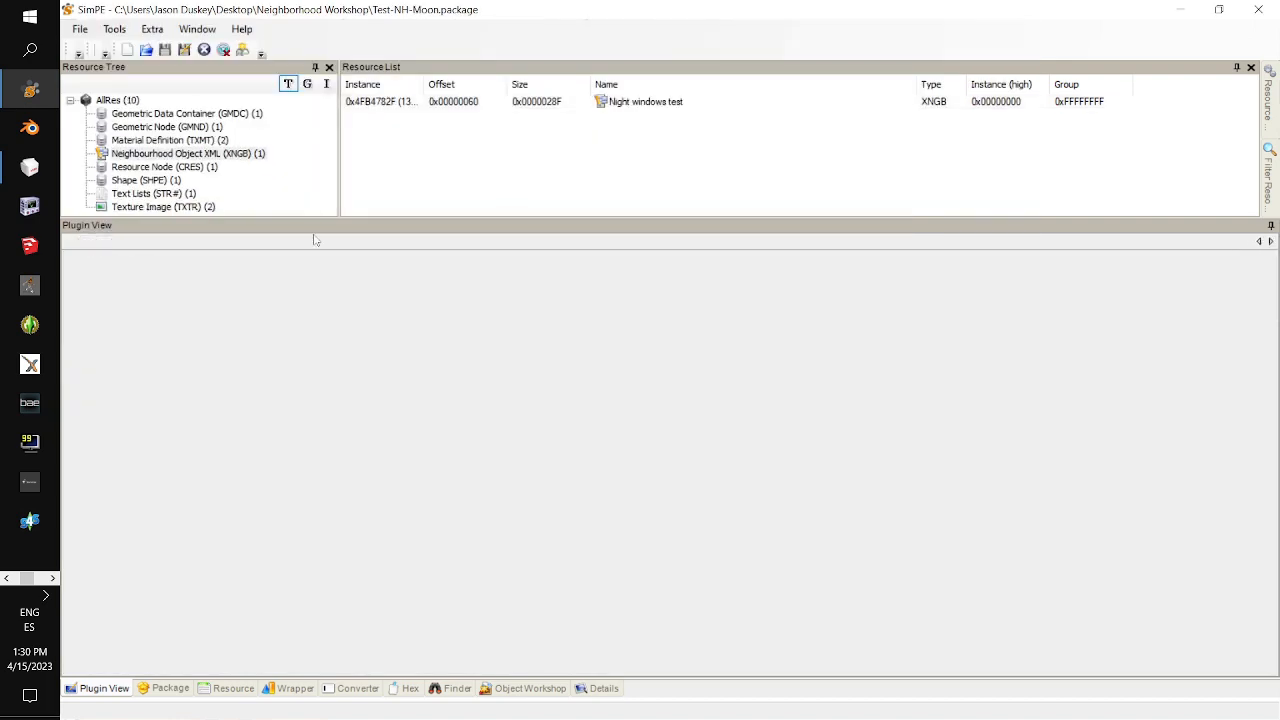
pyautogui.click(259, 156)
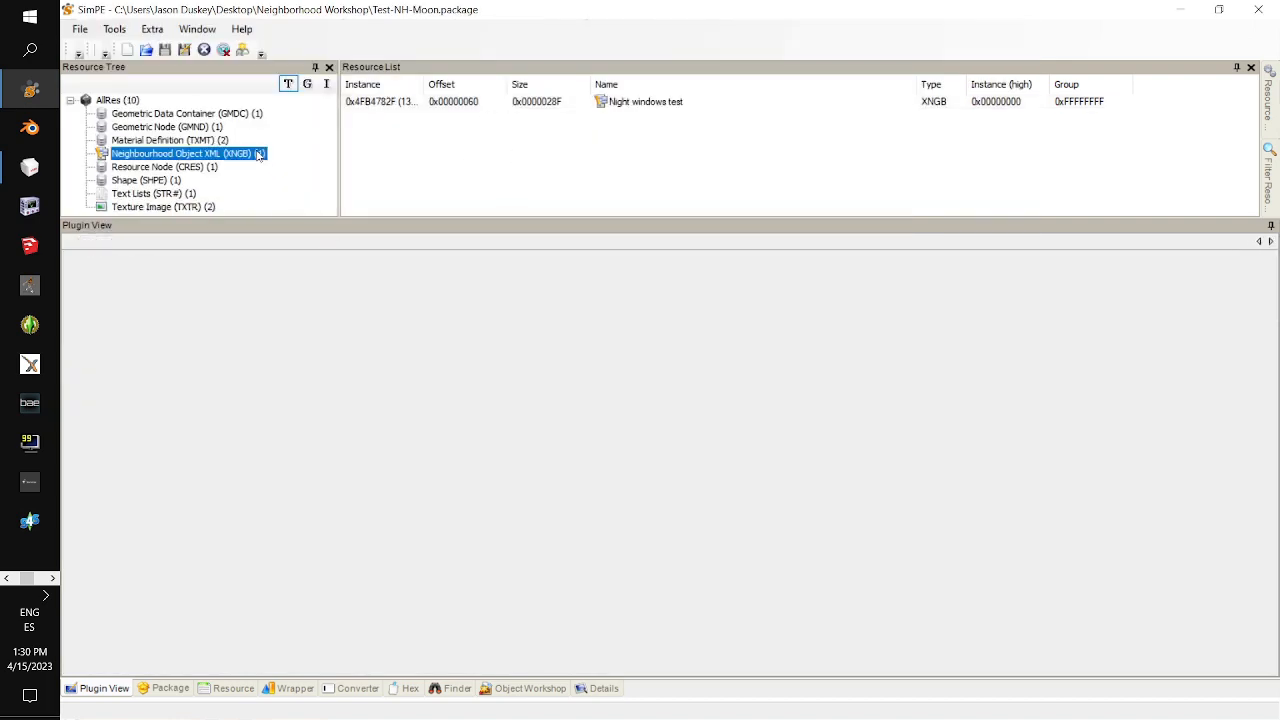
pyautogui.click(507, 108)
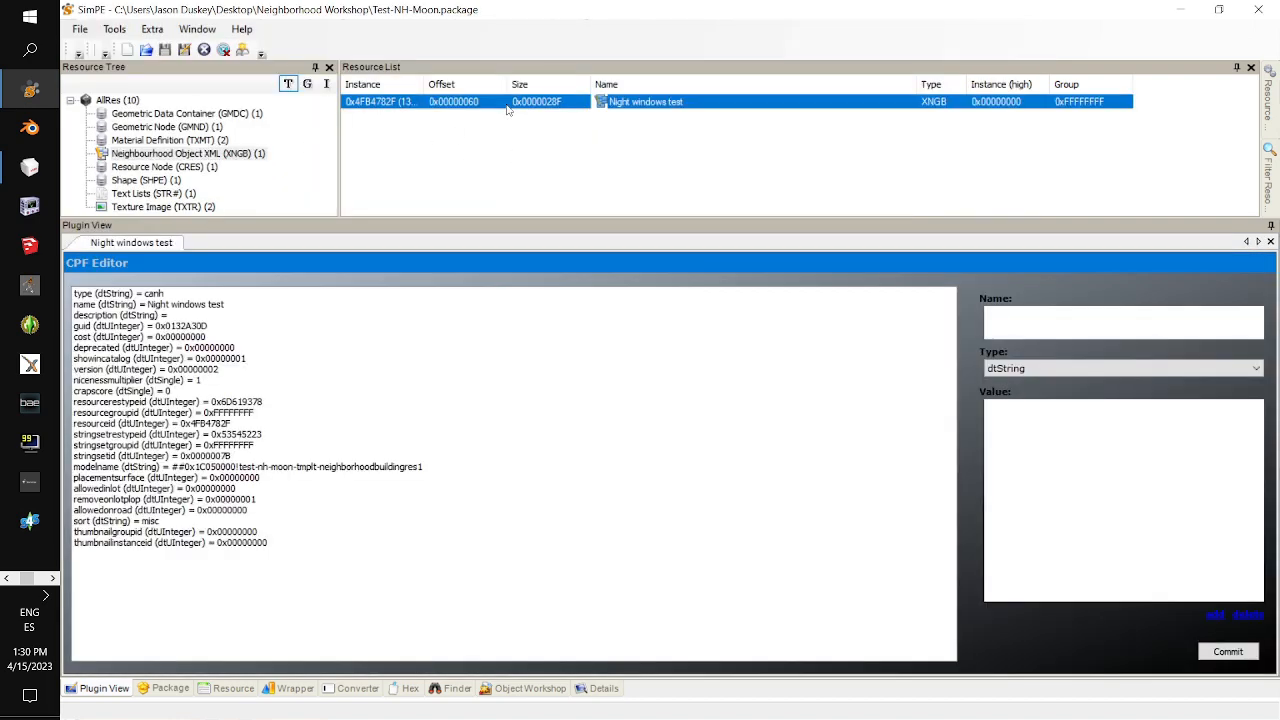
# Add Moon Thumb.jpg from the Neighborhood Workshop folder to the package, using the All Files filter
pyautogui.rightClick(507, 108)
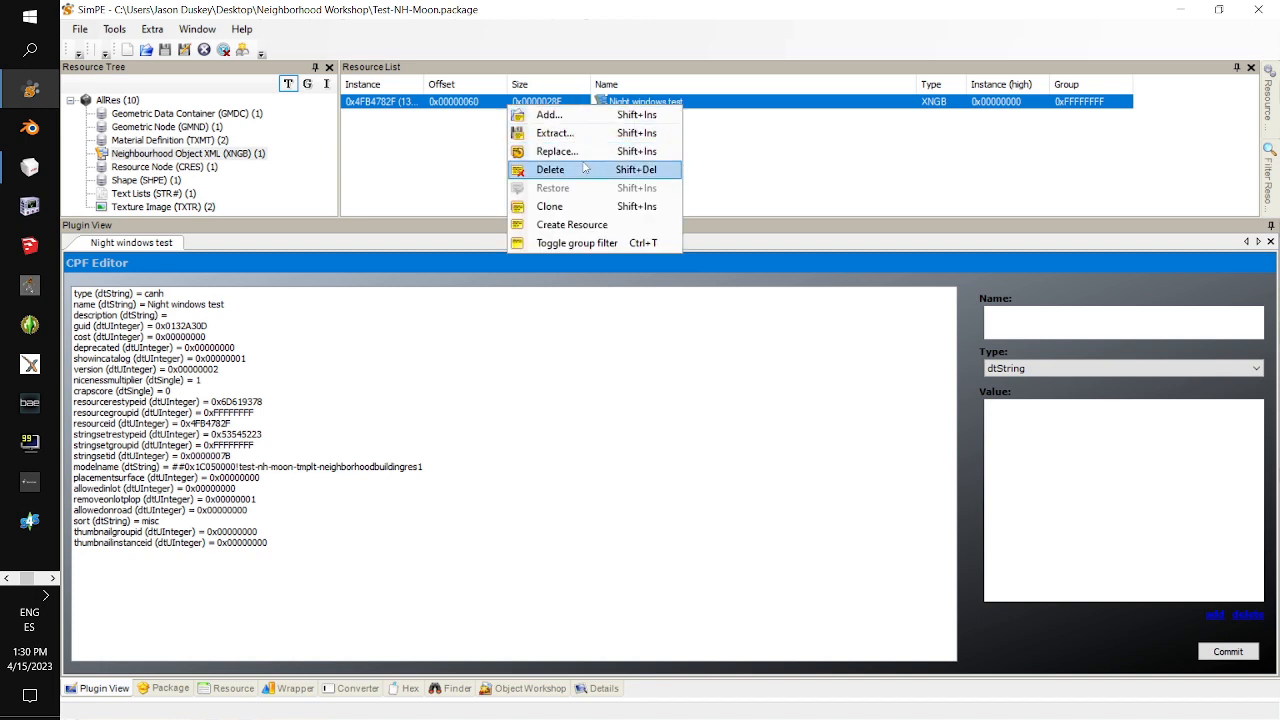
pyautogui.click(620, 114)
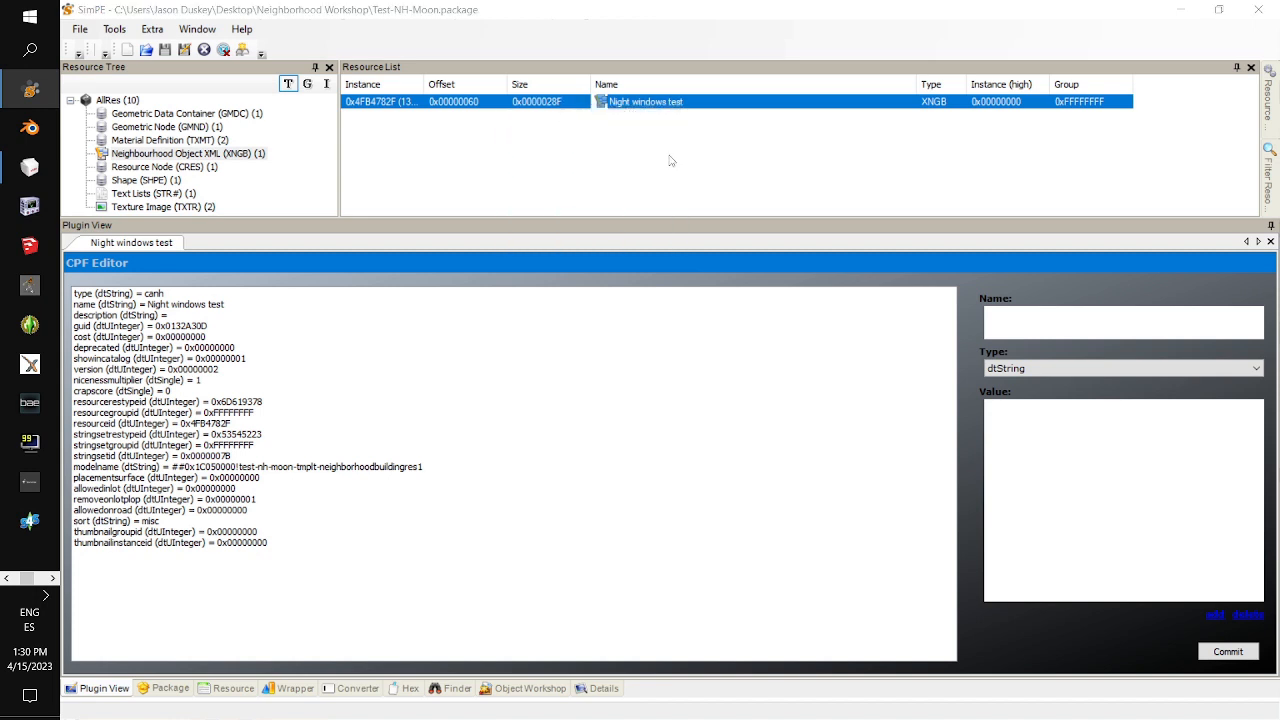
pyautogui.click(966, 564)
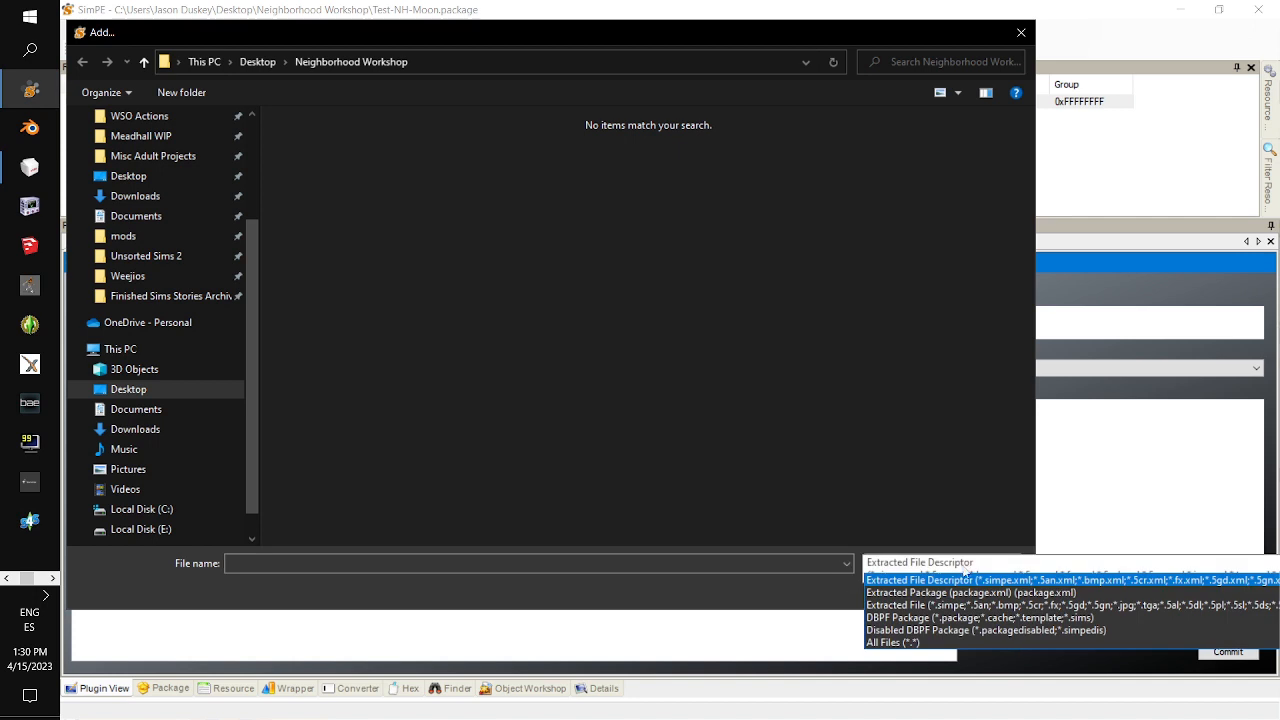
pyautogui.click(957, 642)
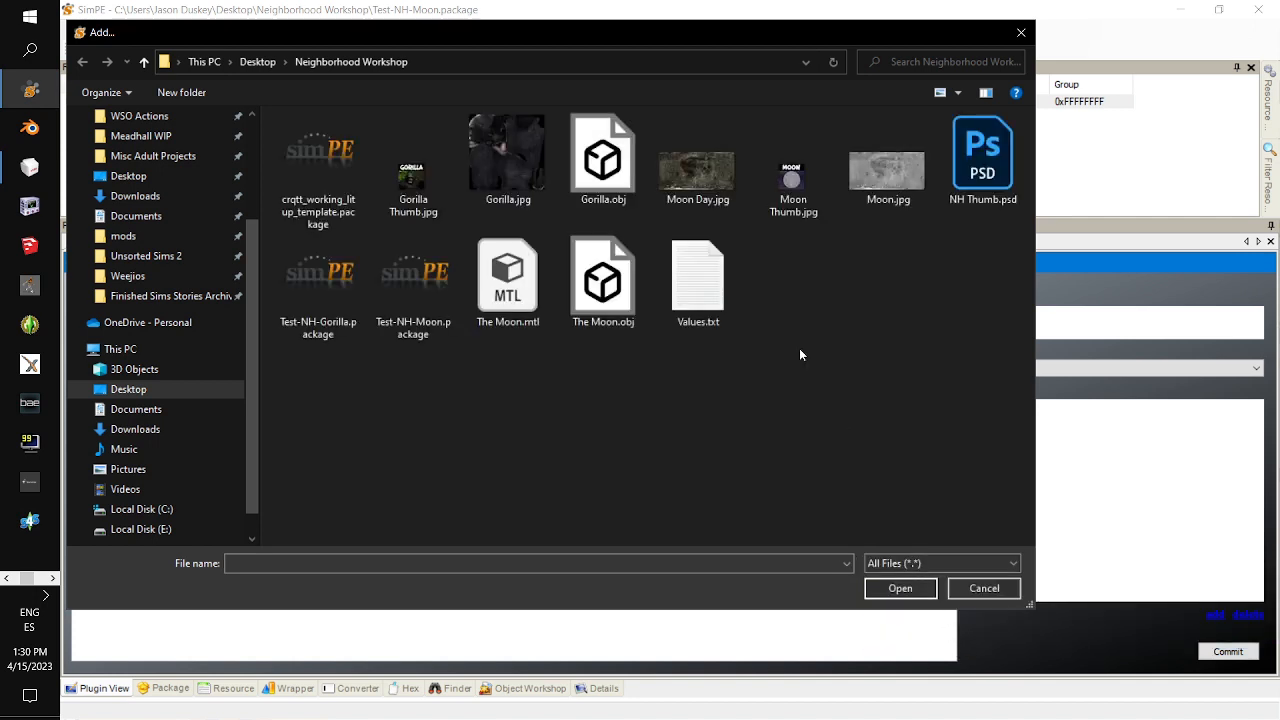
pyautogui.doubleClick(796, 206)
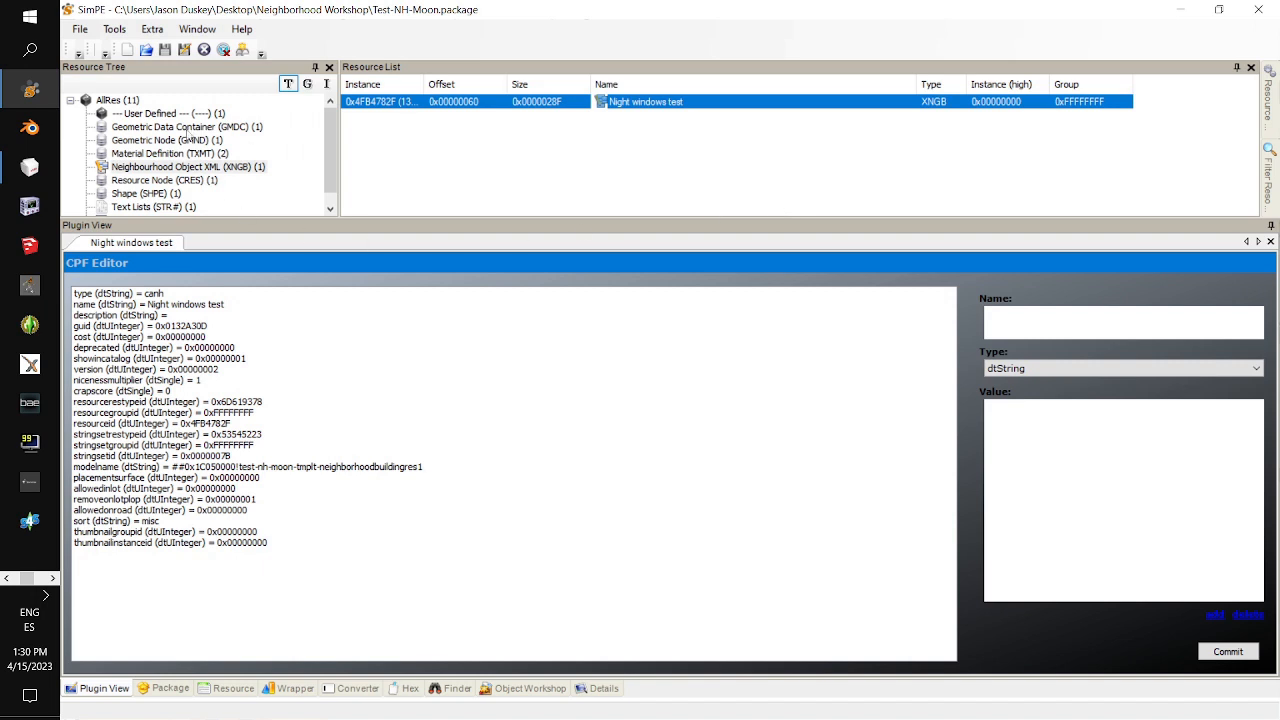
# Change the type of the newly added User Defined resource to jpg/tga/png Image
pyautogui.click(190, 114)
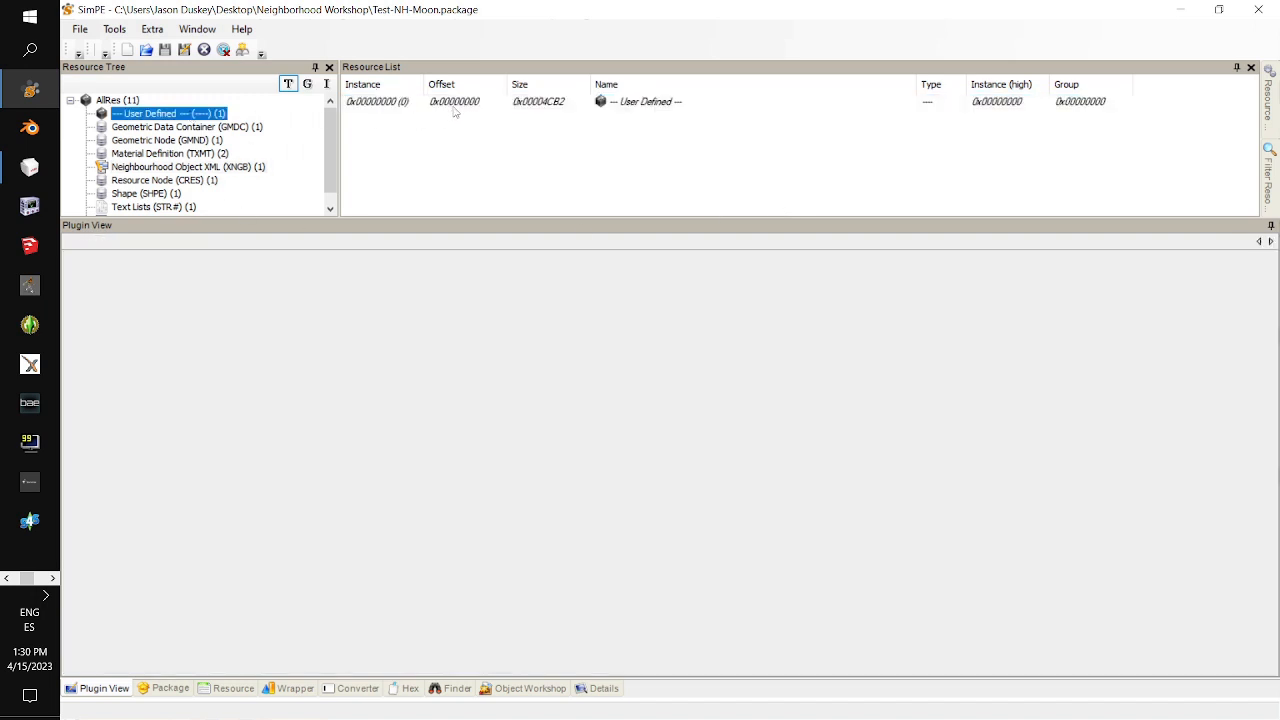
pyautogui.click(457, 104)
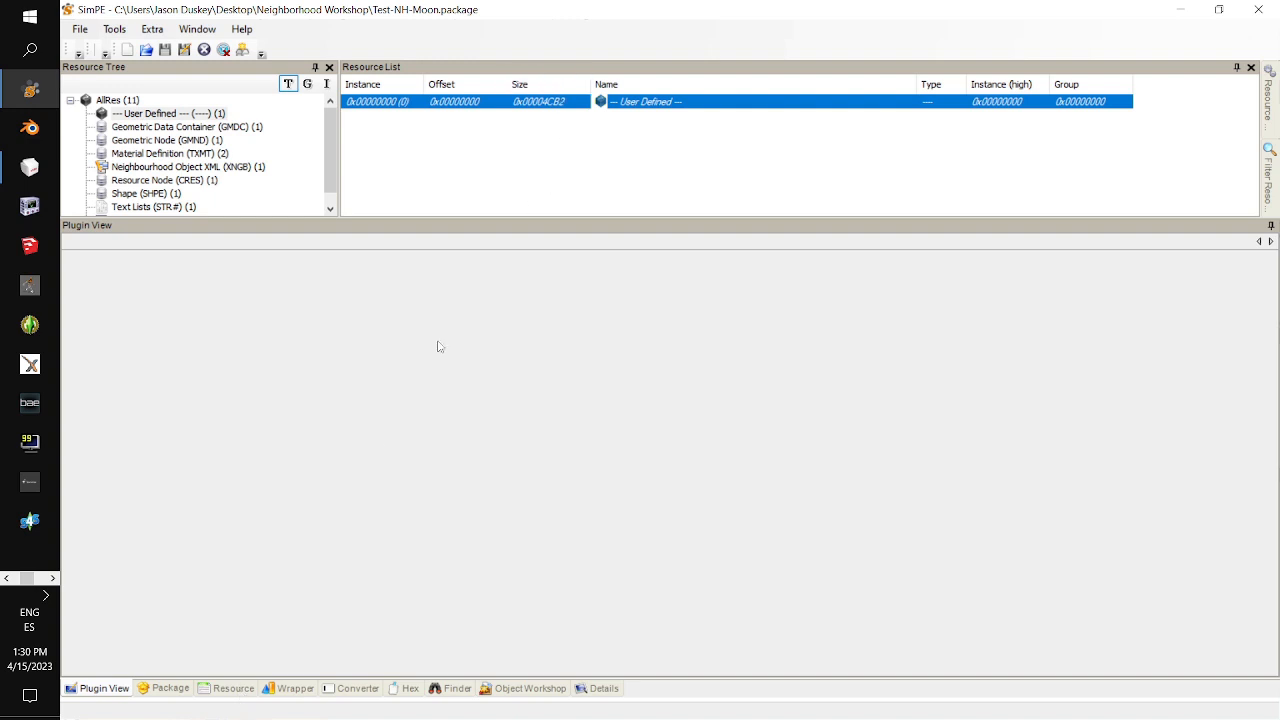
pyautogui.click(231, 690)
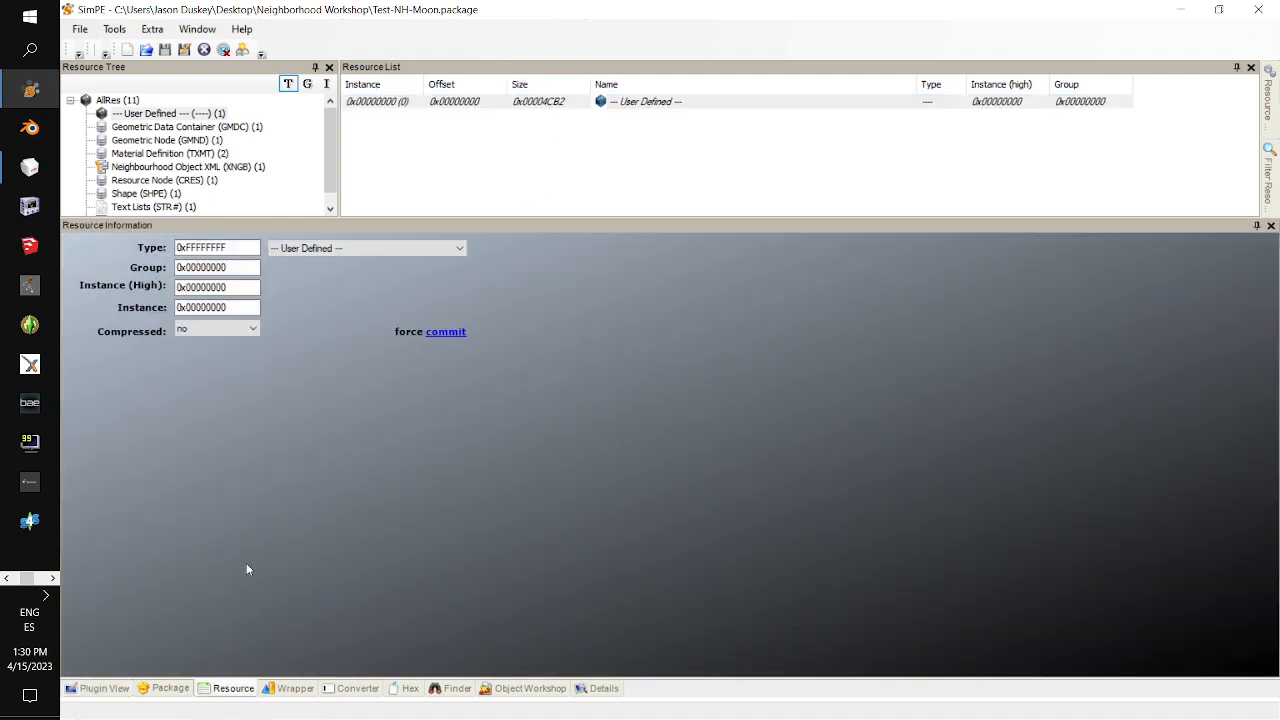
pyautogui.click(361, 256)
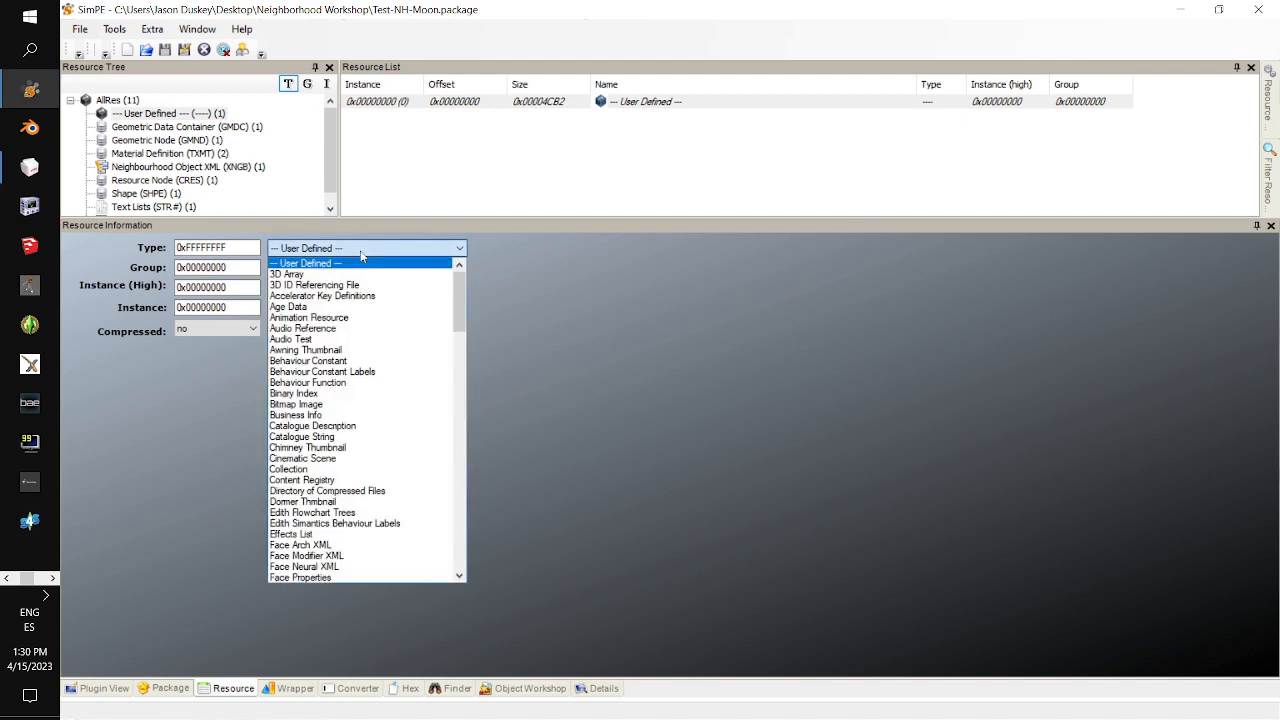
pyautogui.scroll(-13, 365, 401)
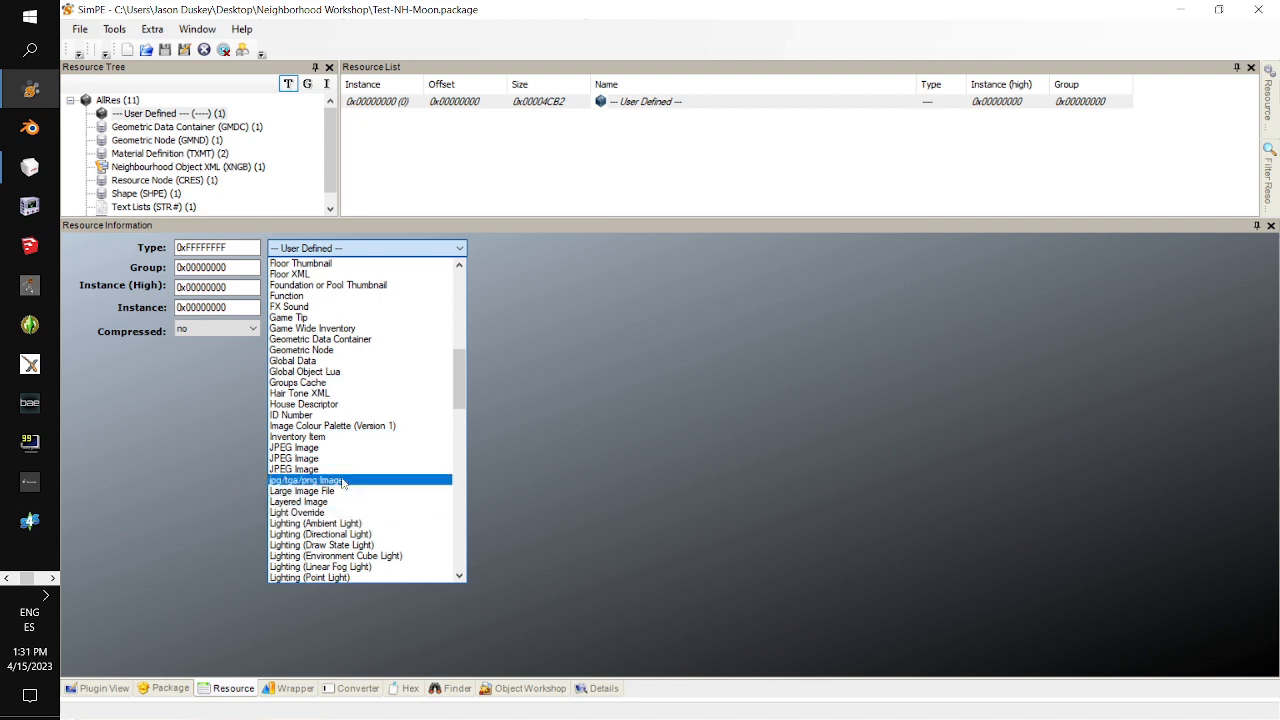
pyautogui.click(342, 481)
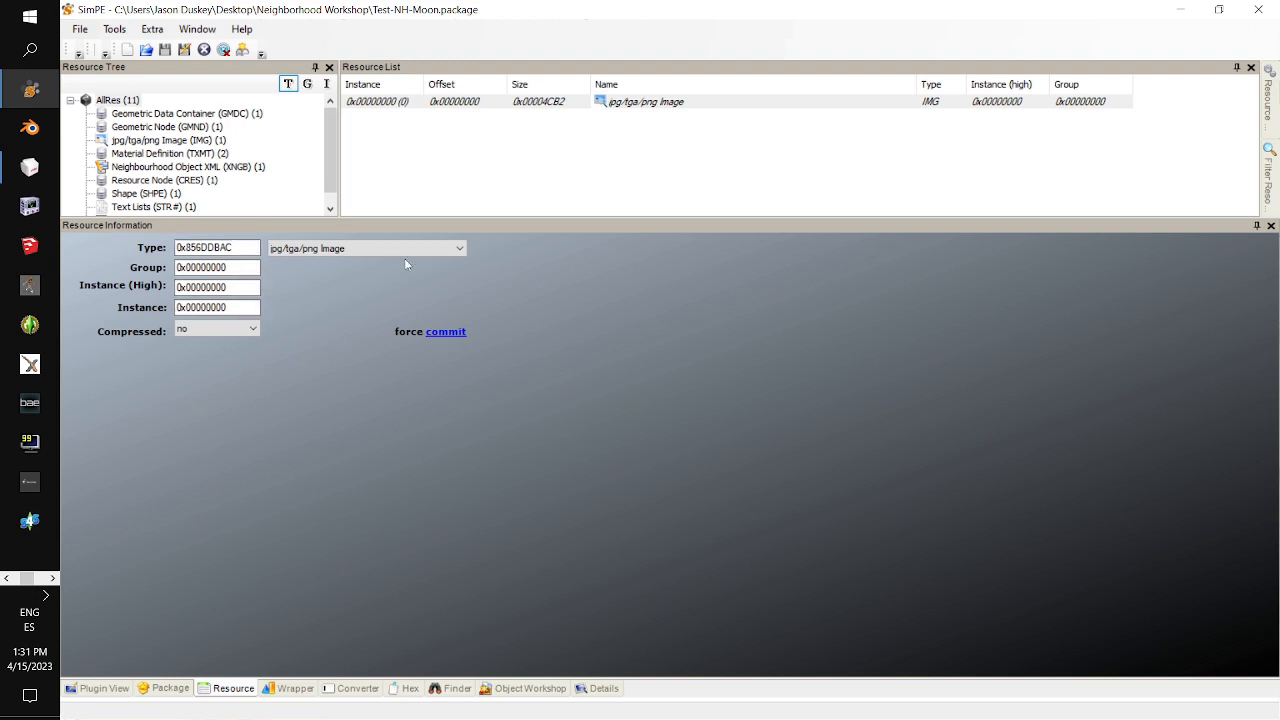
# Generate the CRC 24 hash of test-nh-moon and set it as the image resource's Instance, 0x0069EA7D
pyautogui.click(115, 30)
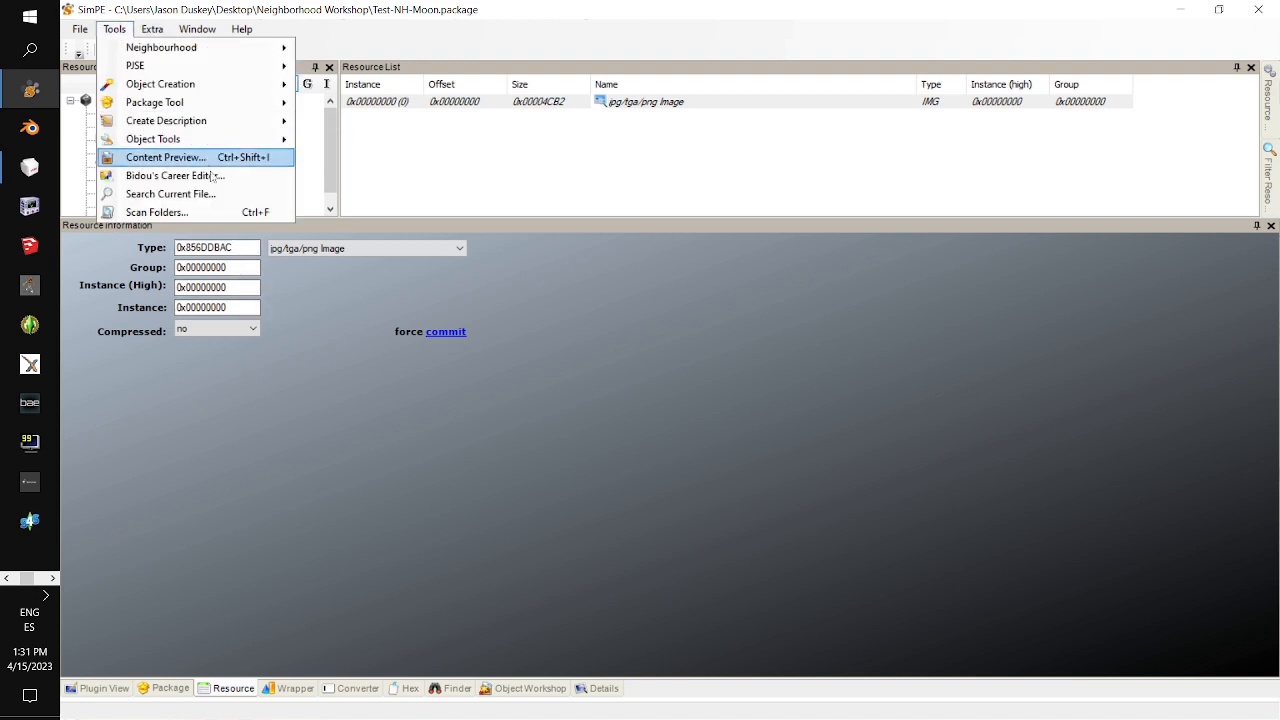
pyautogui.moveTo(200, 142)
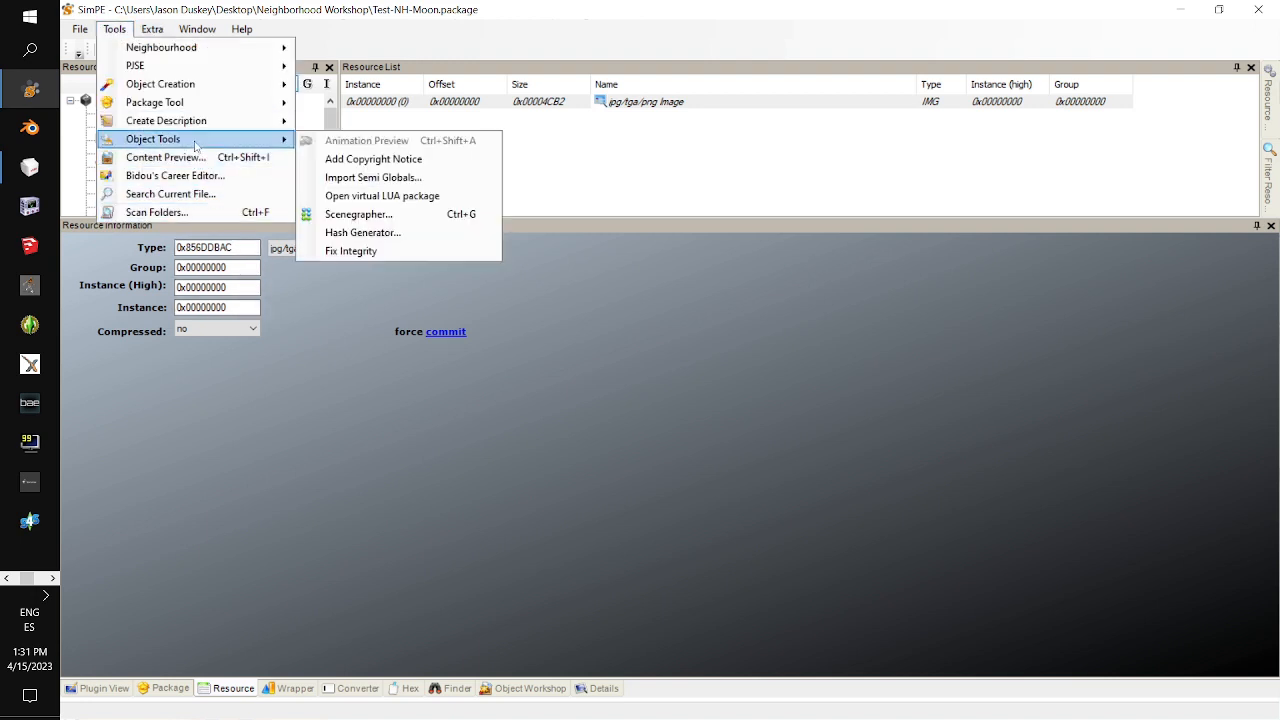
pyautogui.click(386, 233)
pyautogui.moveTo(437, 108); pyautogui.dragTo(791, 309)
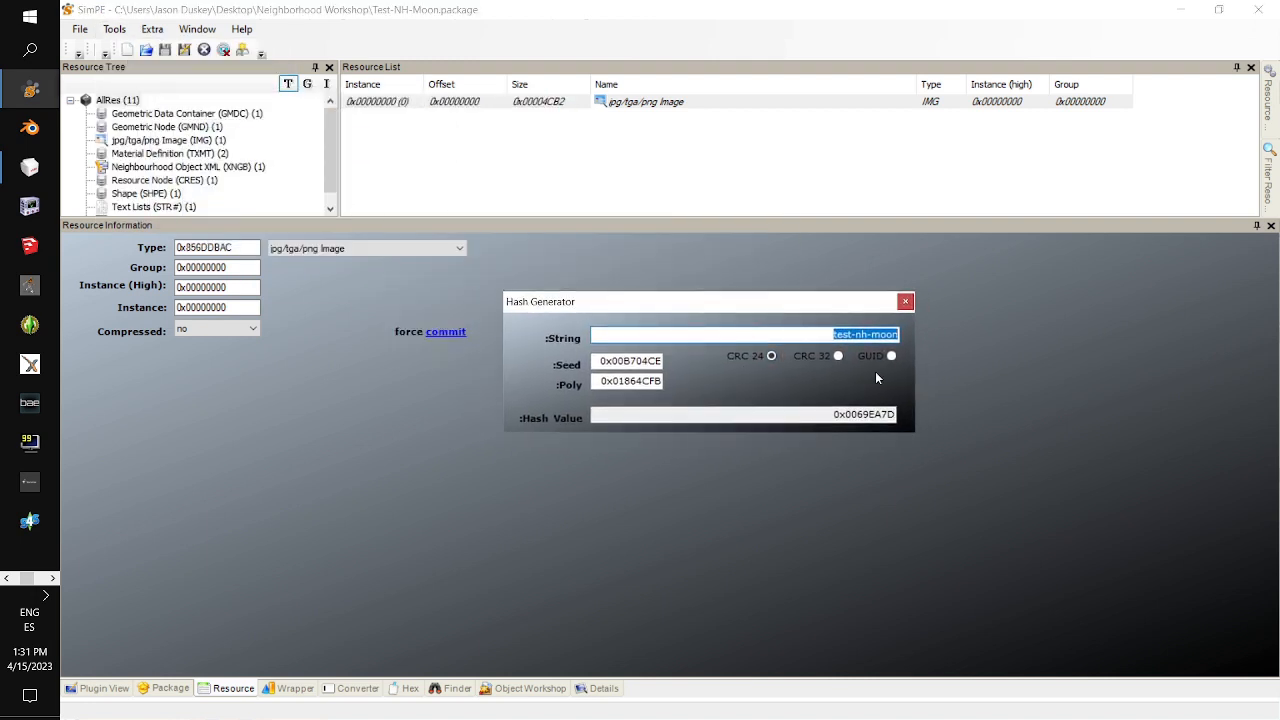
pyautogui.click(829, 414)
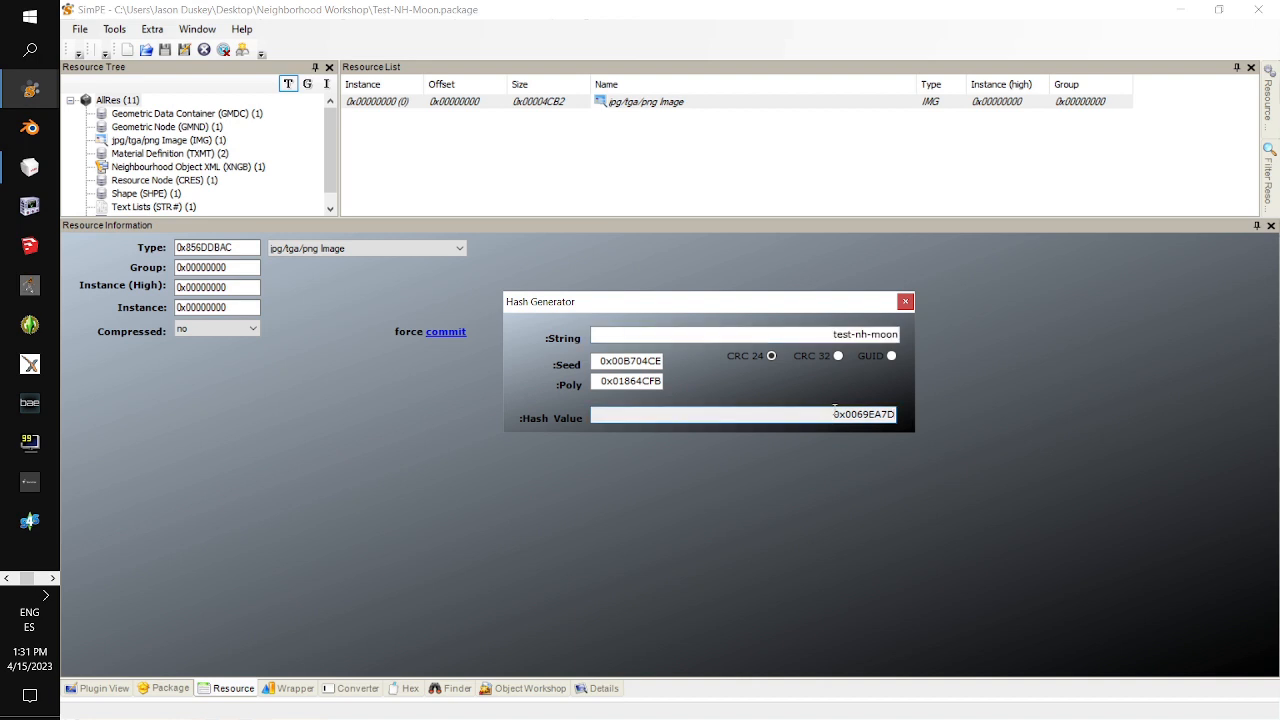
pyautogui.moveTo(828, 412); pyautogui.dragTo(897, 420)
pyautogui.hotkey('ctrl', 'c')
pyautogui.doubleClick(215, 307)
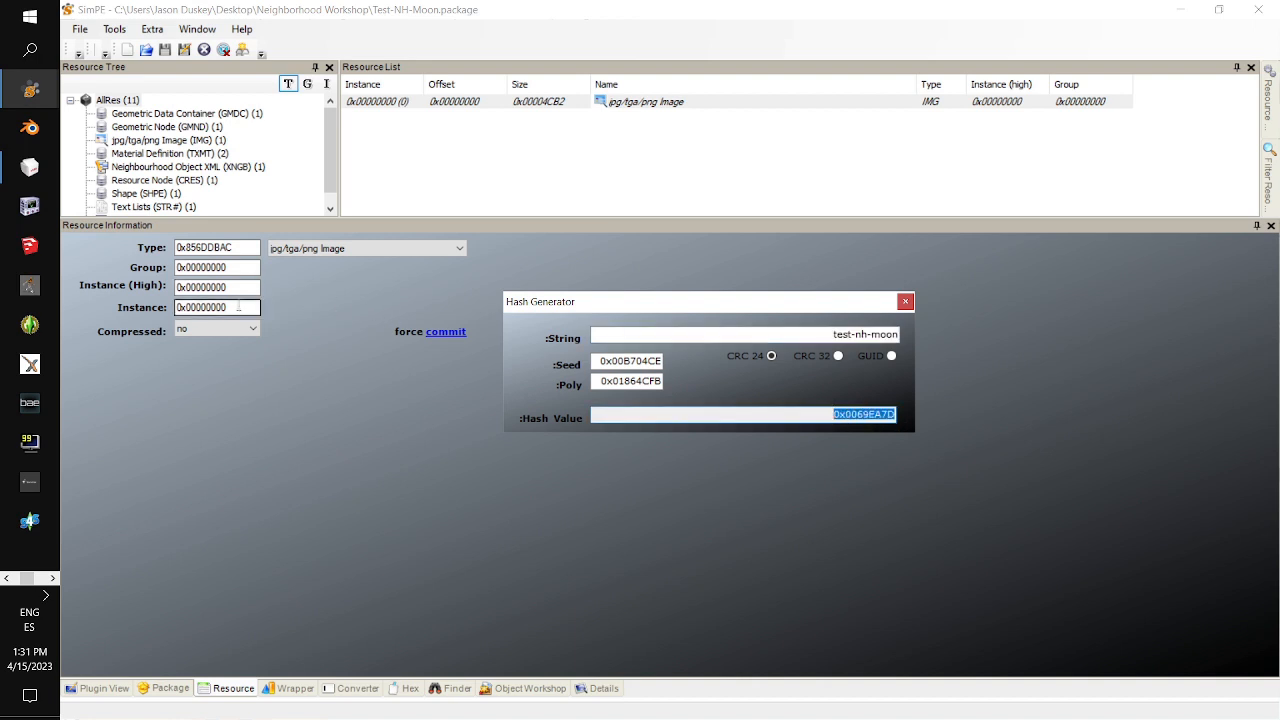
pyautogui.hotkey('ctrl', 'v')
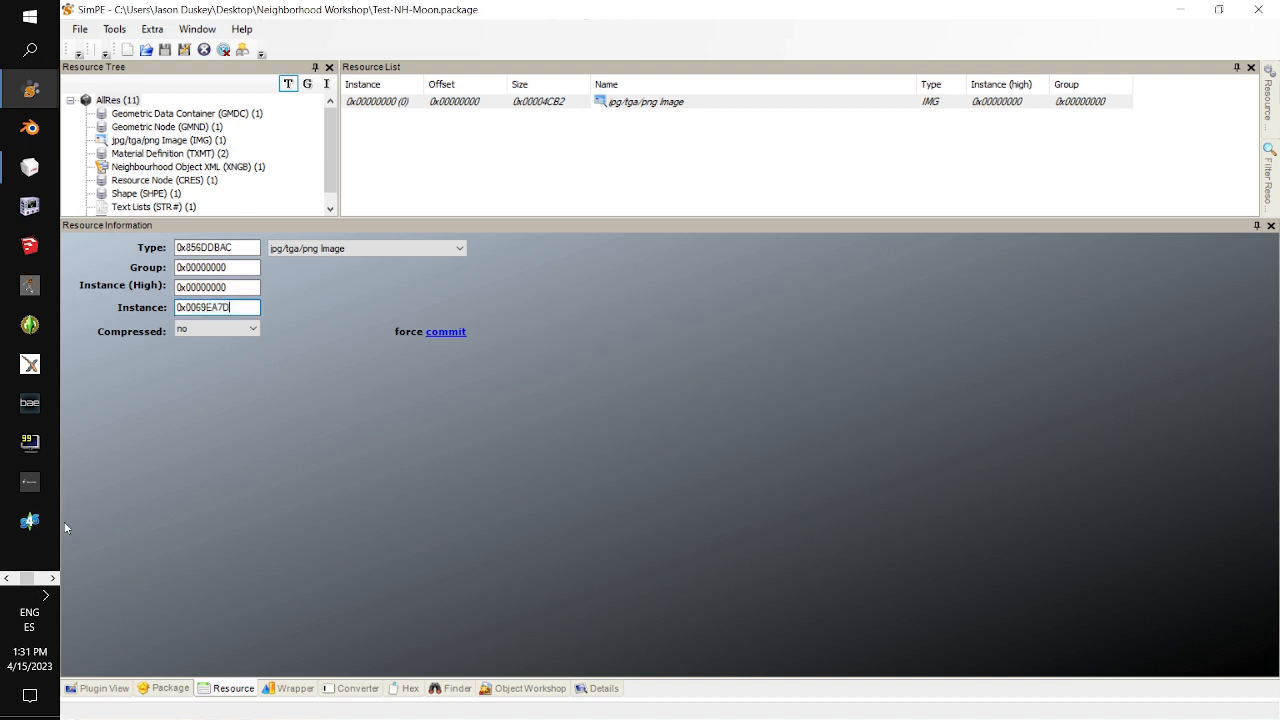
# Switch to the Notepad notes and replace the first recorded hash with the instance value 0x0069EA7D
pyautogui.click(47, 590)
pyautogui.click(51, 579)
pyautogui.click(51, 579)
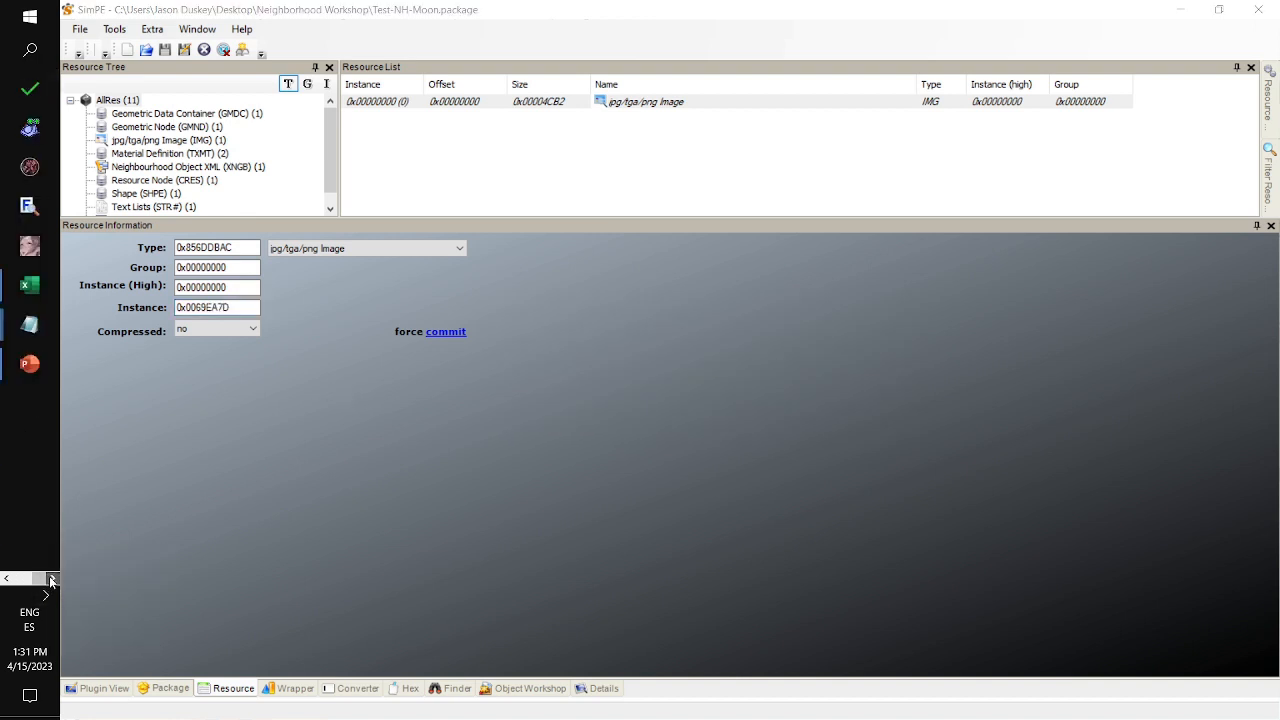
pyautogui.click(152, 443)
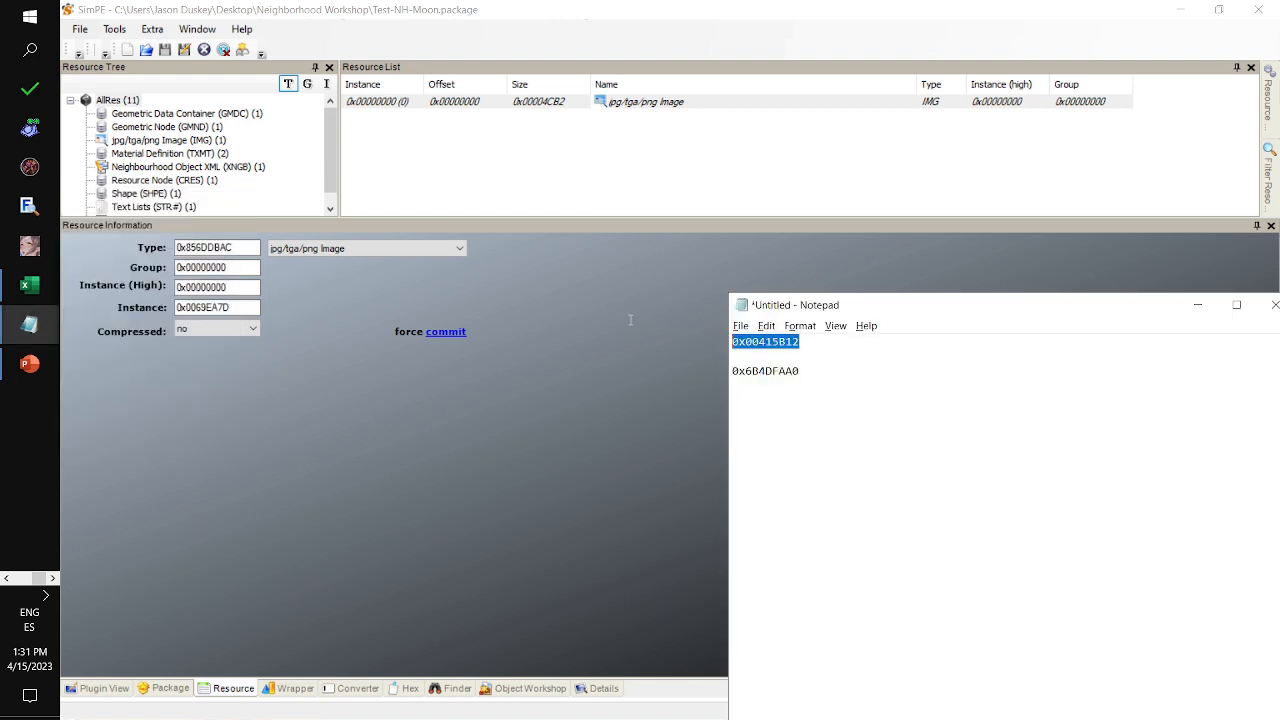
pyautogui.hotkey('ctrl', 'v')
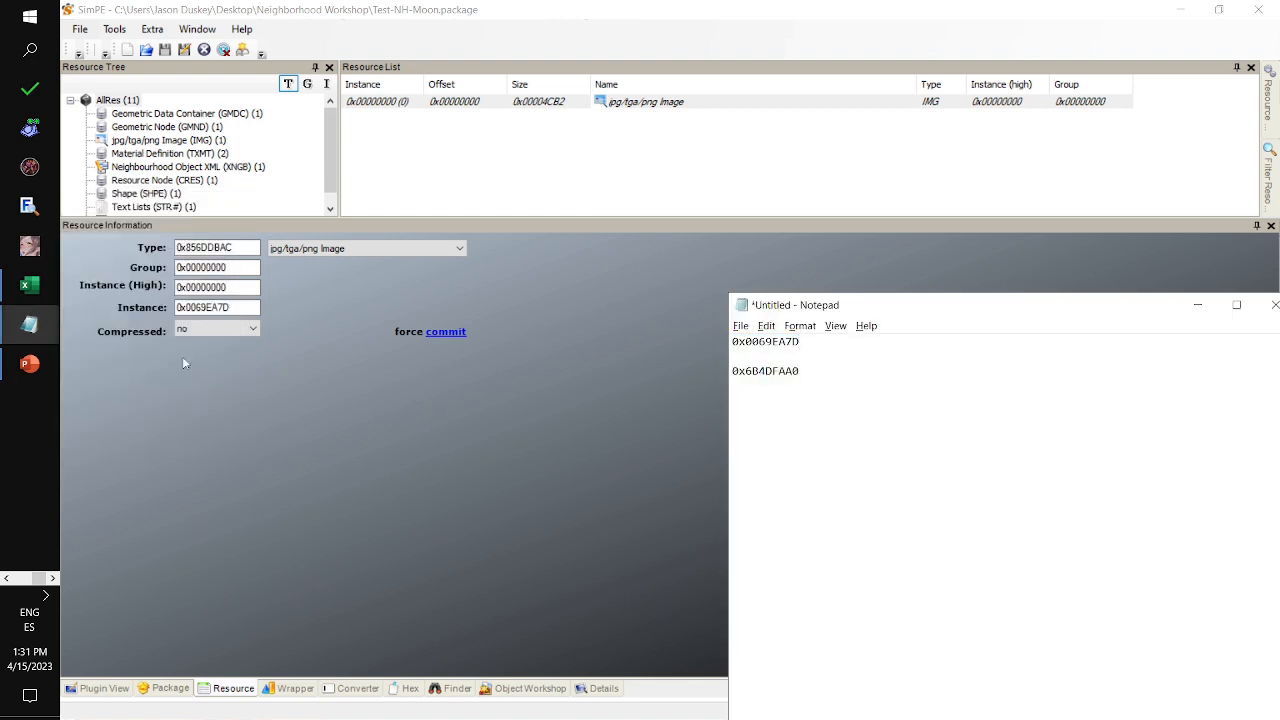
# Generate the CRC 32 hash of test-nh-moon, set it as the image resource's Group, 0x6A1BDDFB, and close the Hash Generator
pyautogui.click(5, 579)
pyautogui.click(5, 579)
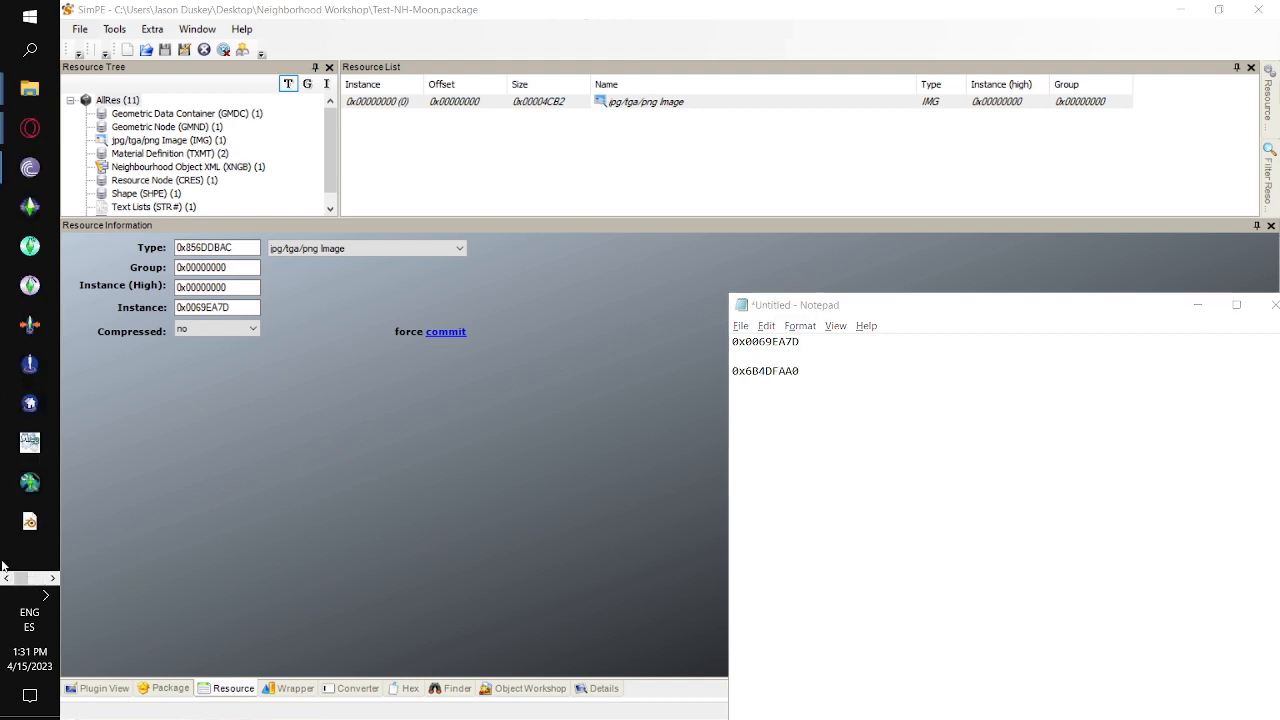
pyautogui.click(53, 579)
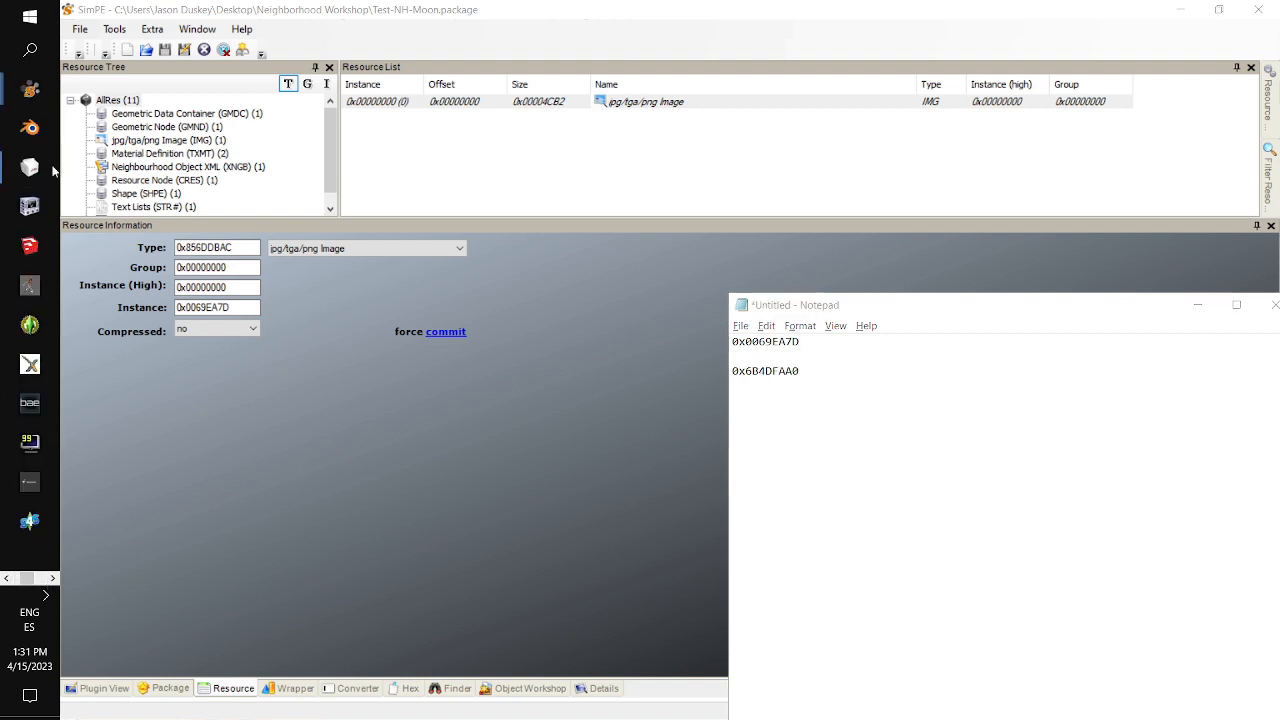
pyautogui.moveTo(30, 90)
pyautogui.click(140, 172)
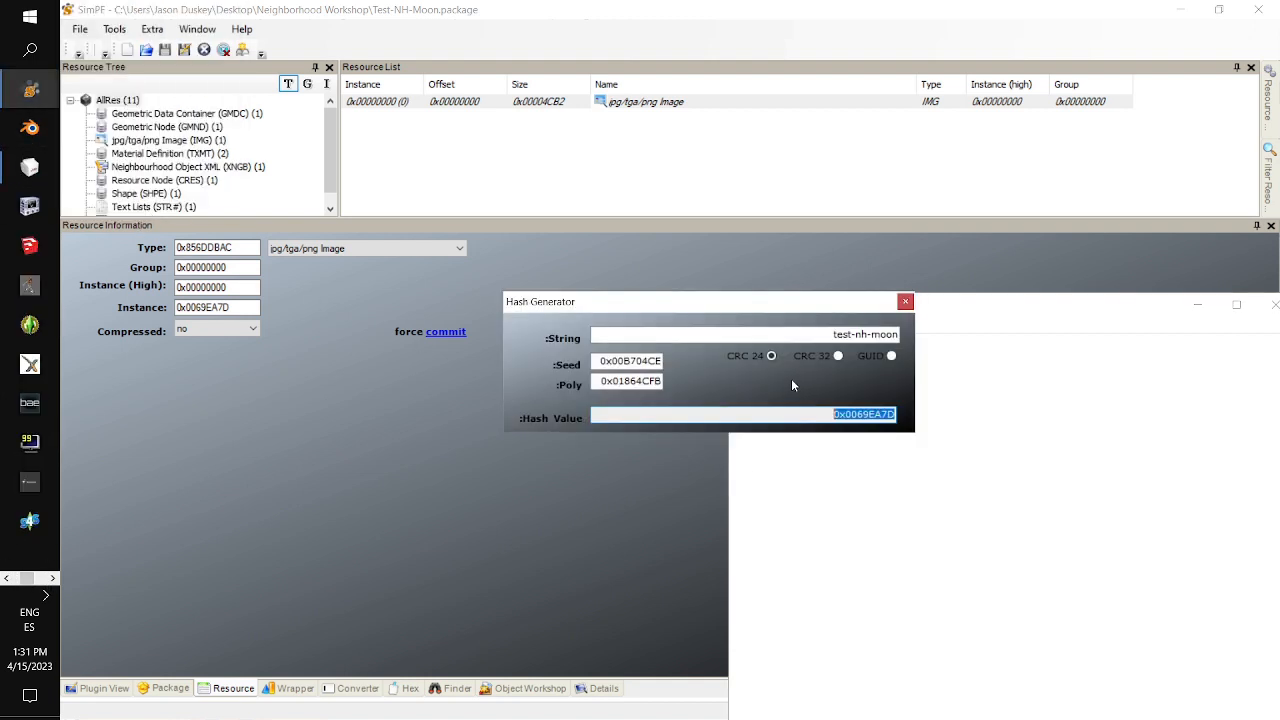
pyautogui.click(838, 357)
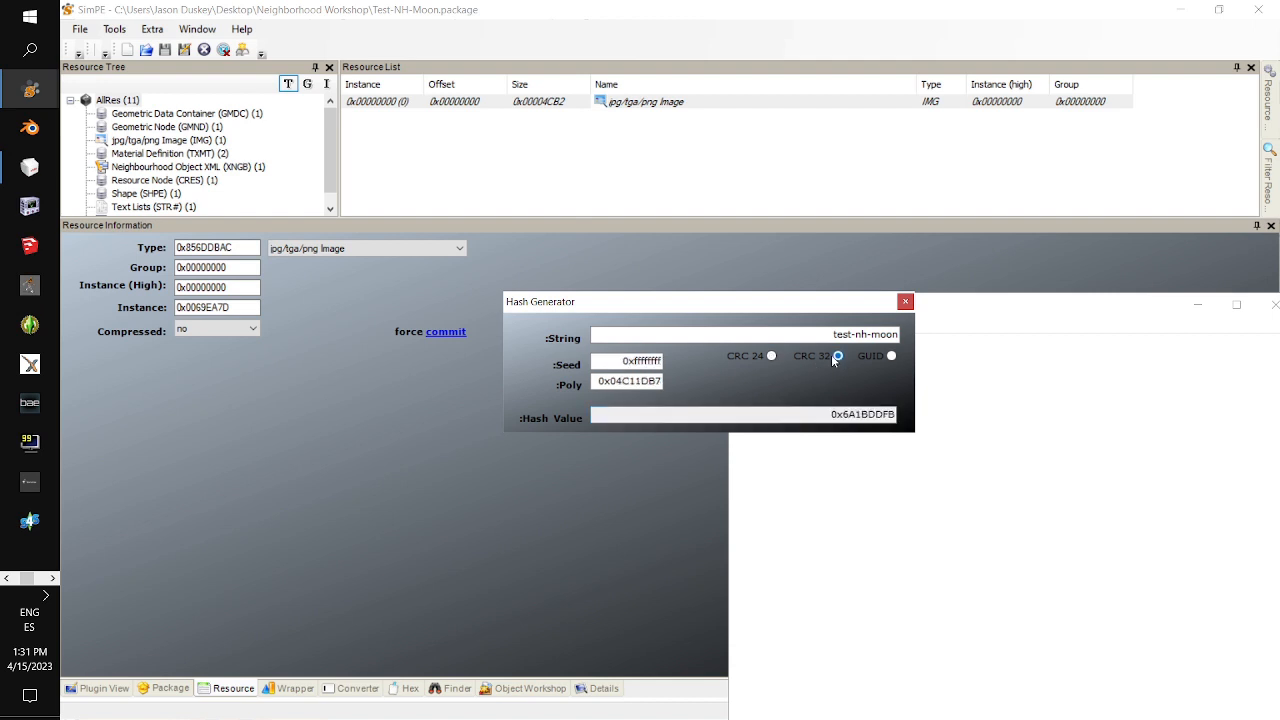
pyautogui.moveTo(829, 412)
pyautogui.mouseDown()
pyautogui.moveTo(868, 419)
pyautogui.moveTo(829, 429)
pyautogui.moveTo(831, 414)
pyautogui.mouseUp()
pyautogui.hotkey('ctrl', 'c')
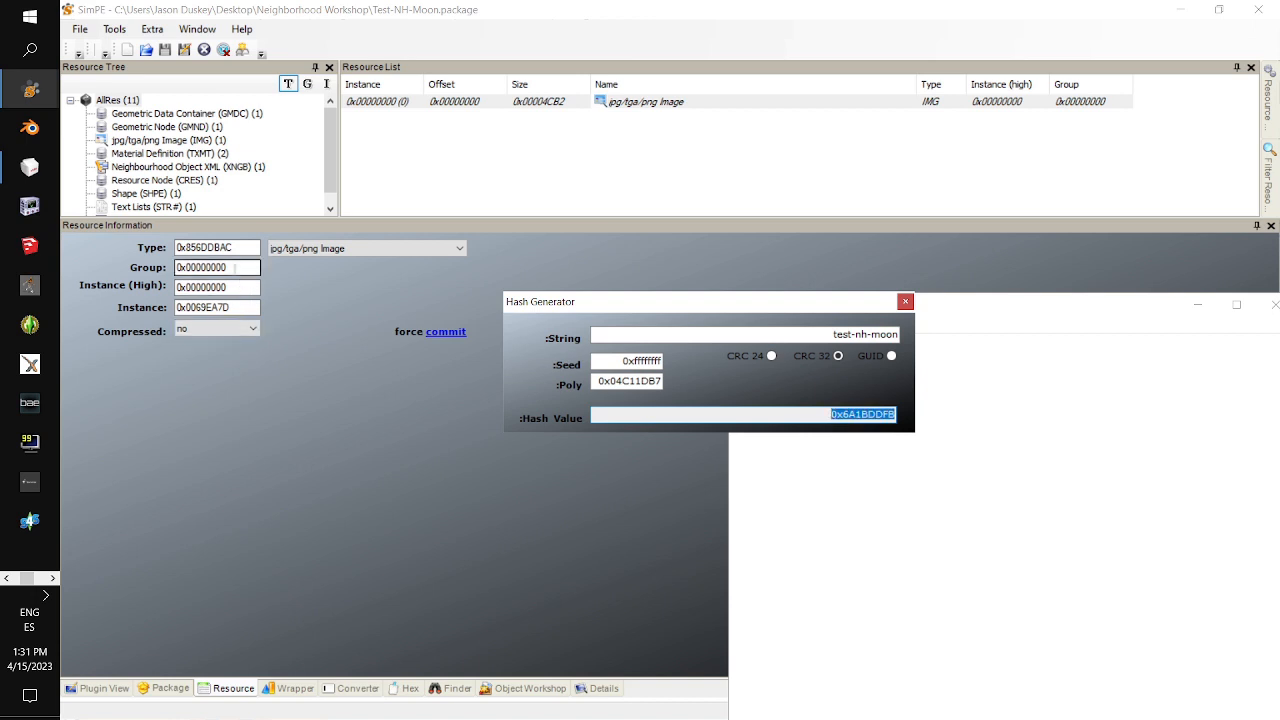
pyautogui.doubleClick(205, 267)
pyautogui.hotkey('ctrl', 'v')
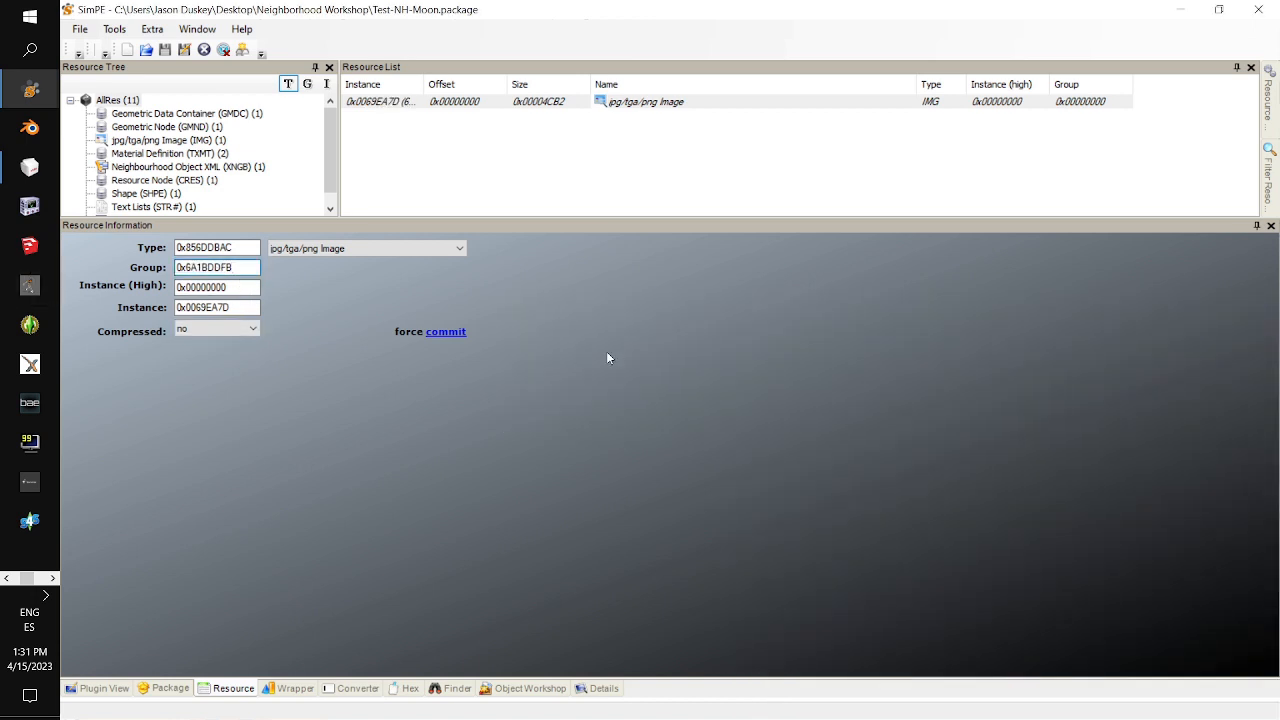
pyautogui.hotkey('alt', 'Tab')
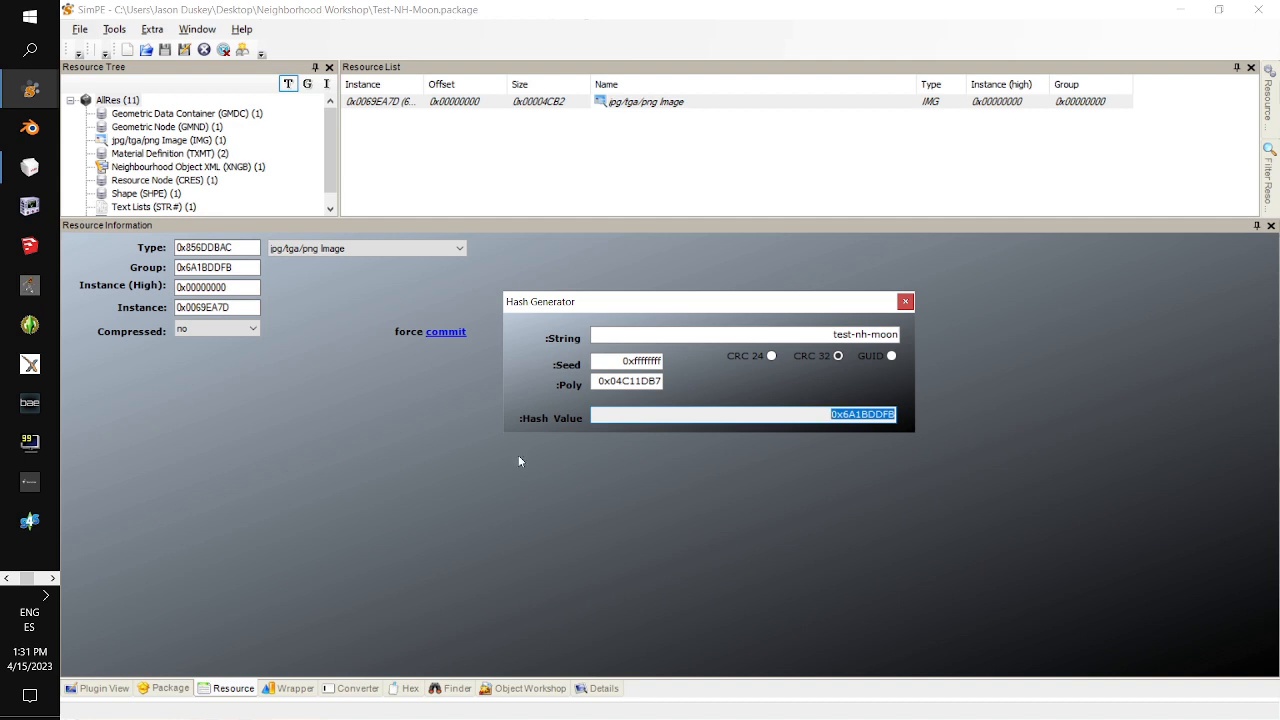
pyautogui.click(905, 301)
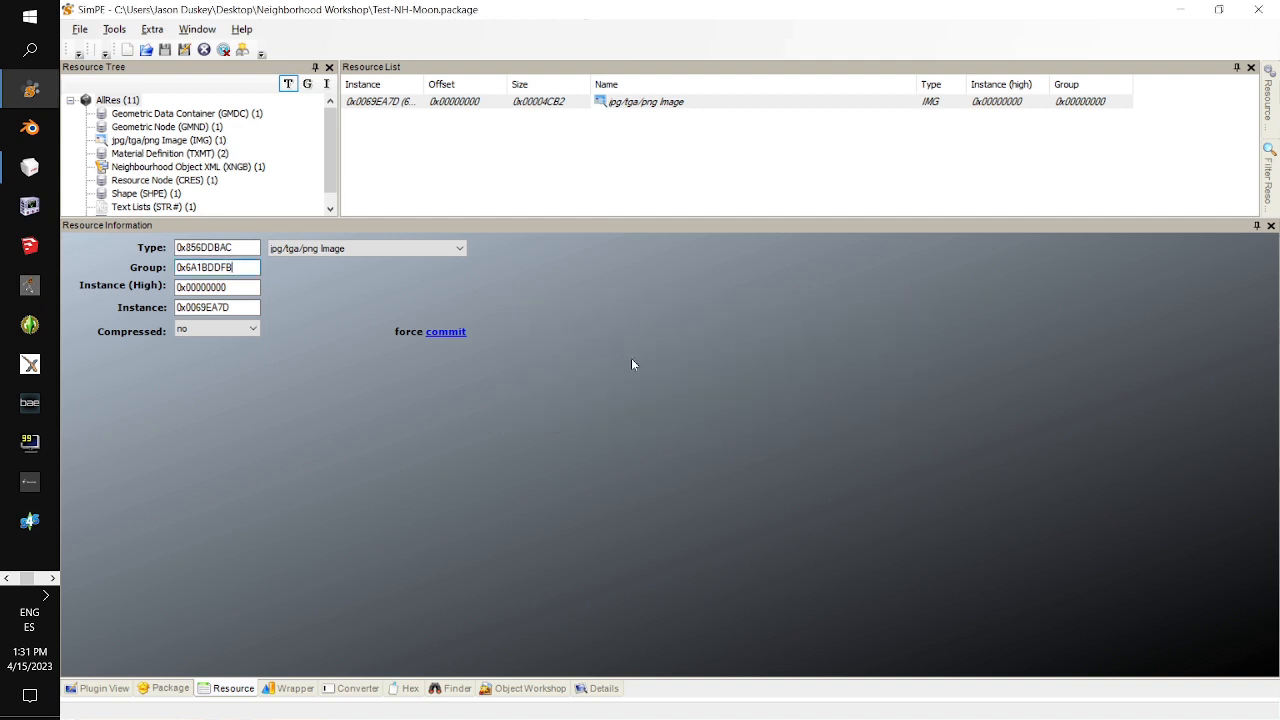
# Replace the second recorded hash in the Notepad notes with the group value 0x6A1BDDFB
pyautogui.click(53, 578)
pyautogui.moveTo(43, 327)
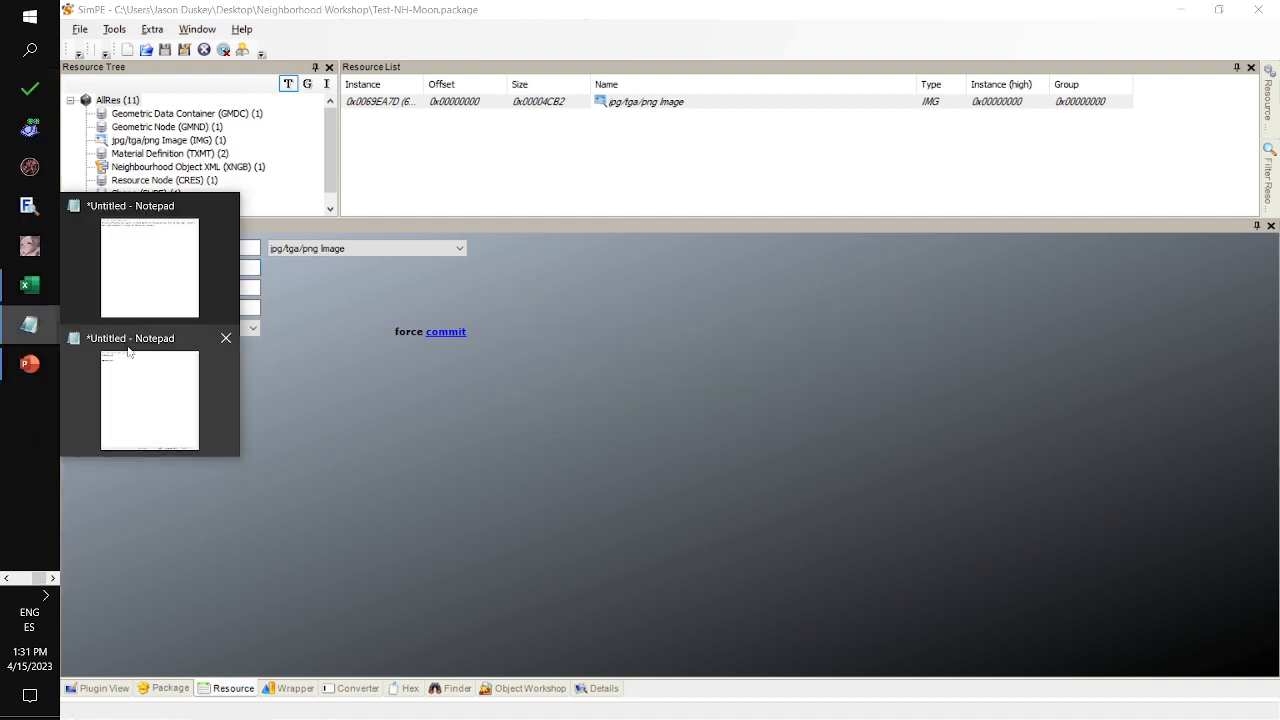
pyautogui.click(168, 393)
pyautogui.moveTo(836, 379); pyautogui.dragTo(703, 368)
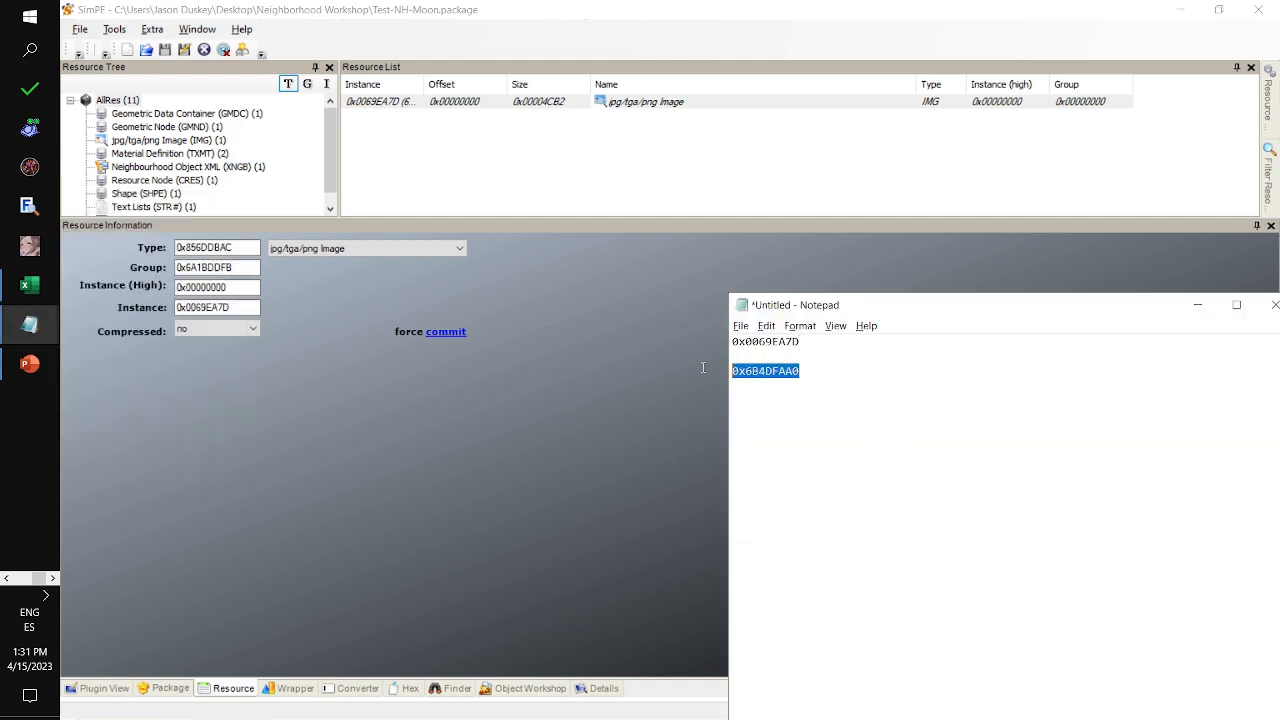
pyautogui.hotkey('ctrl', 'v')
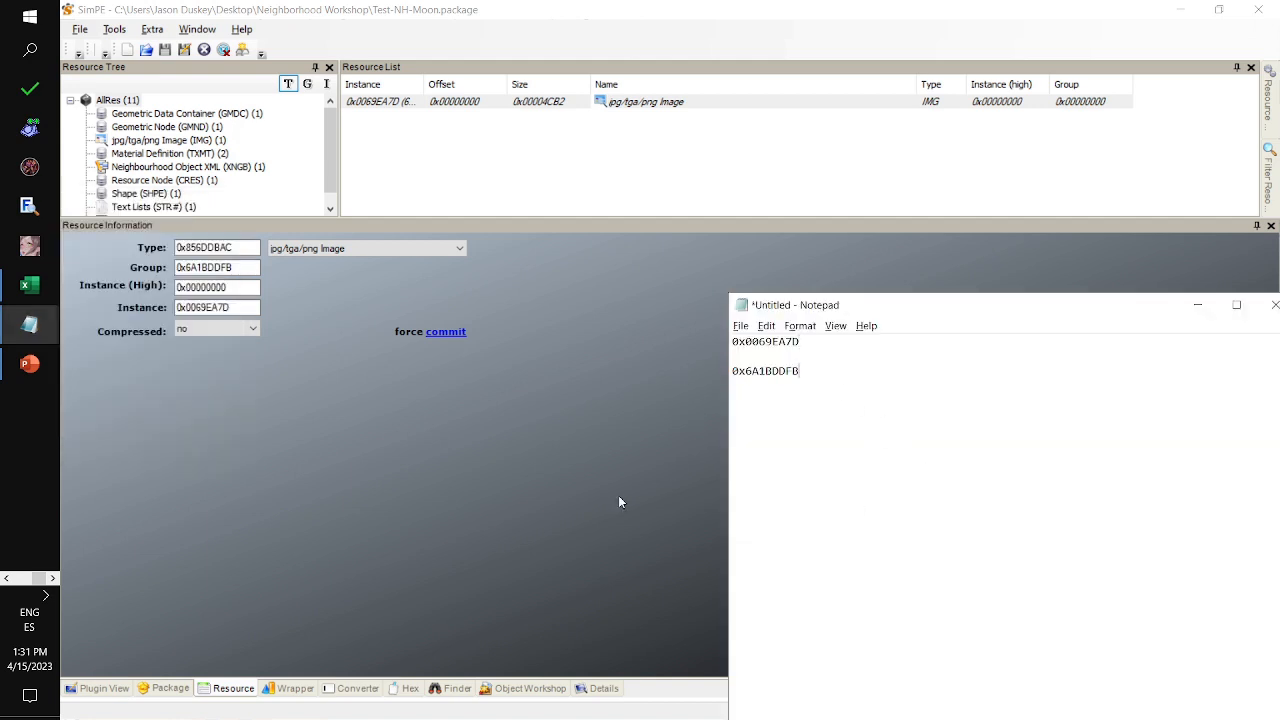
# Return to SimPE, select the jpg/tga/png Image resource to apply its new Group, and save the package
pyautogui.click(530, 539)
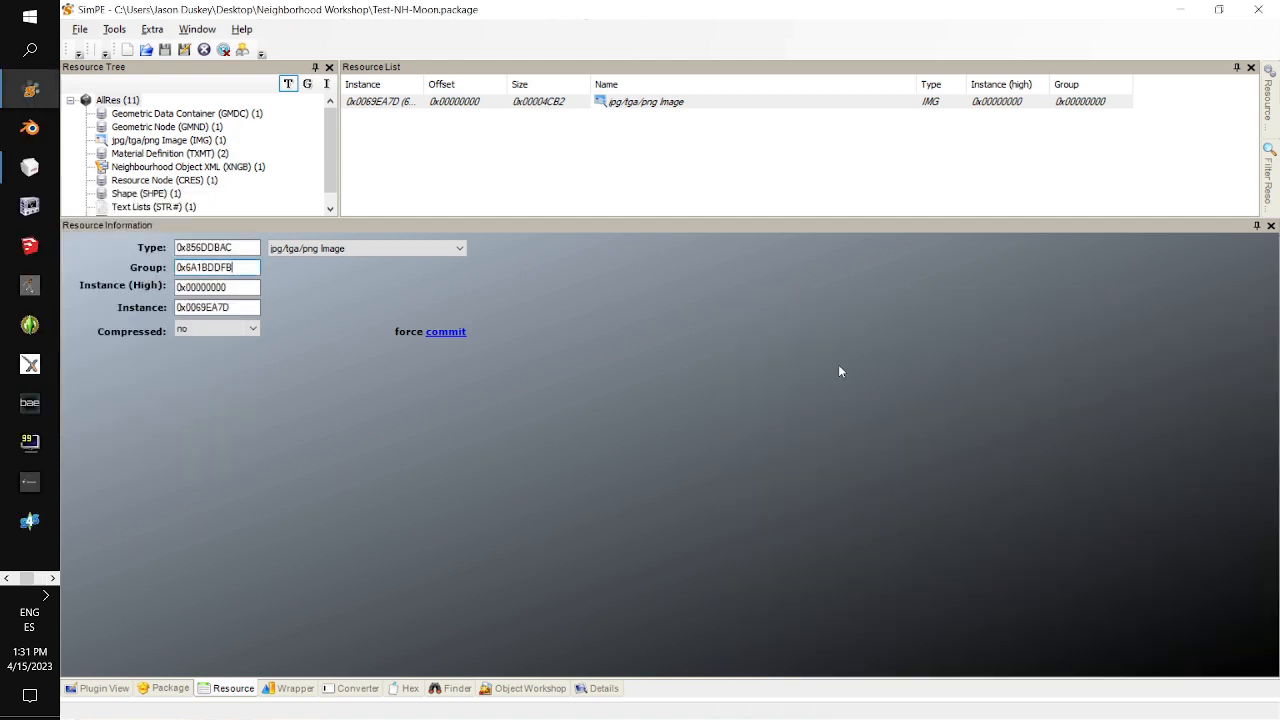
pyautogui.click(655, 102)
pyautogui.click(79, 29)
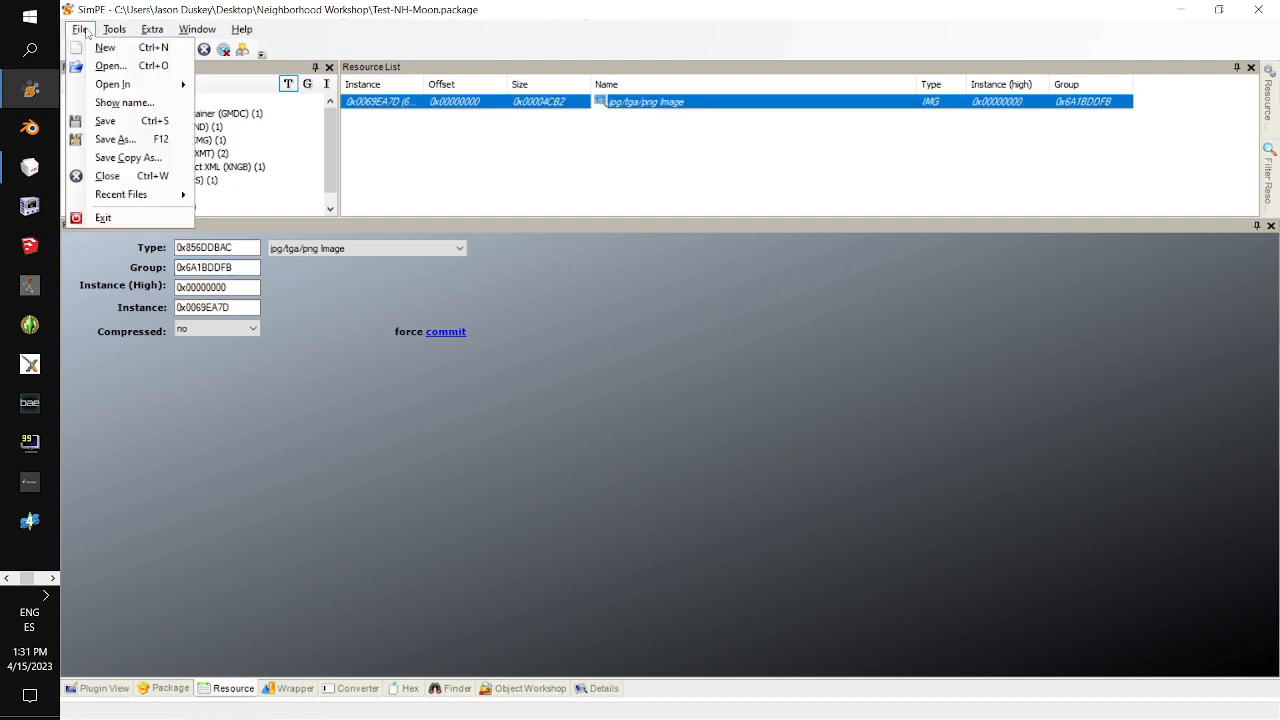
pyautogui.click(100, 121)
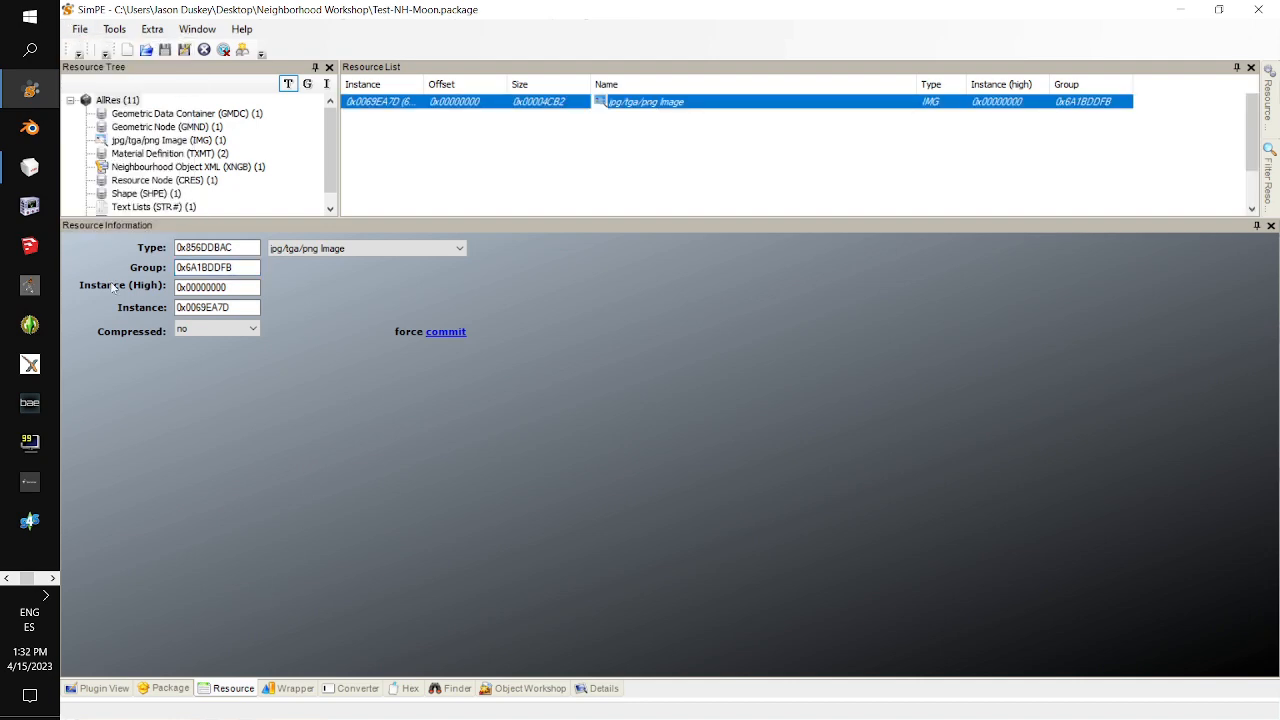
# Display the moon thumbnail in the Picture Viewer and list the package's jpg/tga/png Image resources
pyautogui.click(106, 689)
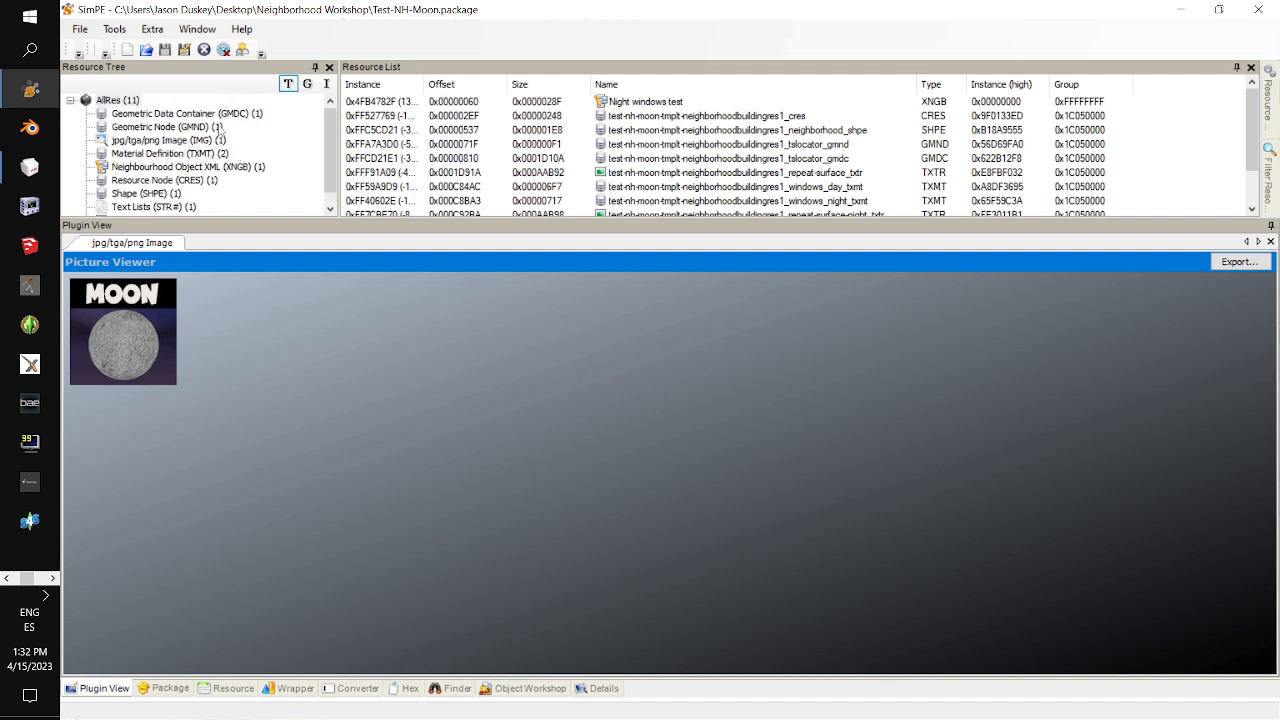
pyautogui.click(214, 141)
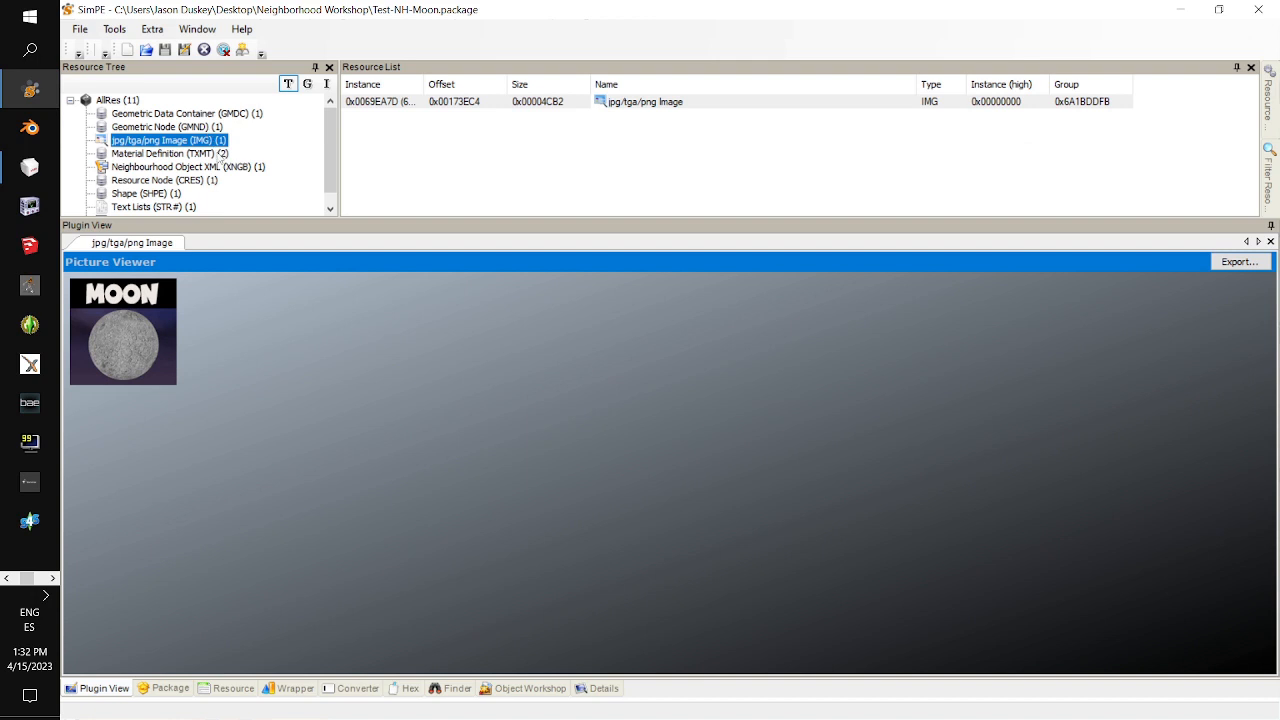
pyautogui.scroll(-1, 268, 139)
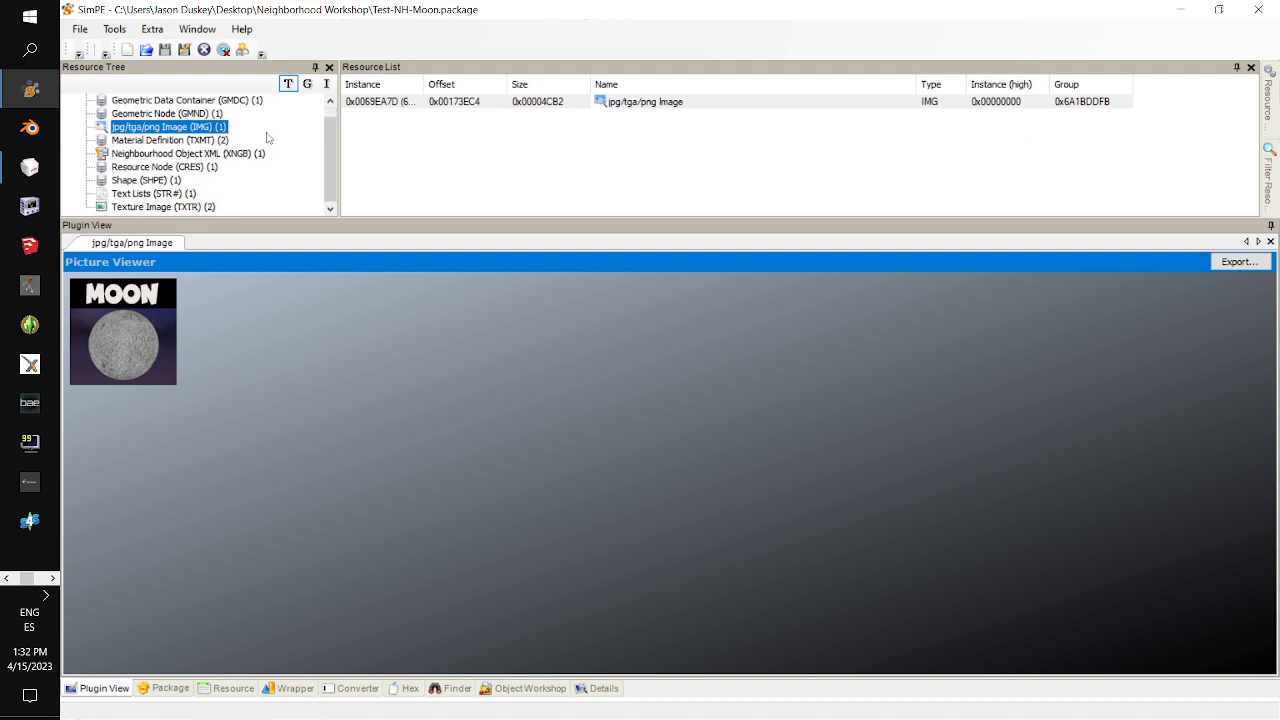
pyautogui.scroll(1, 272, 145)
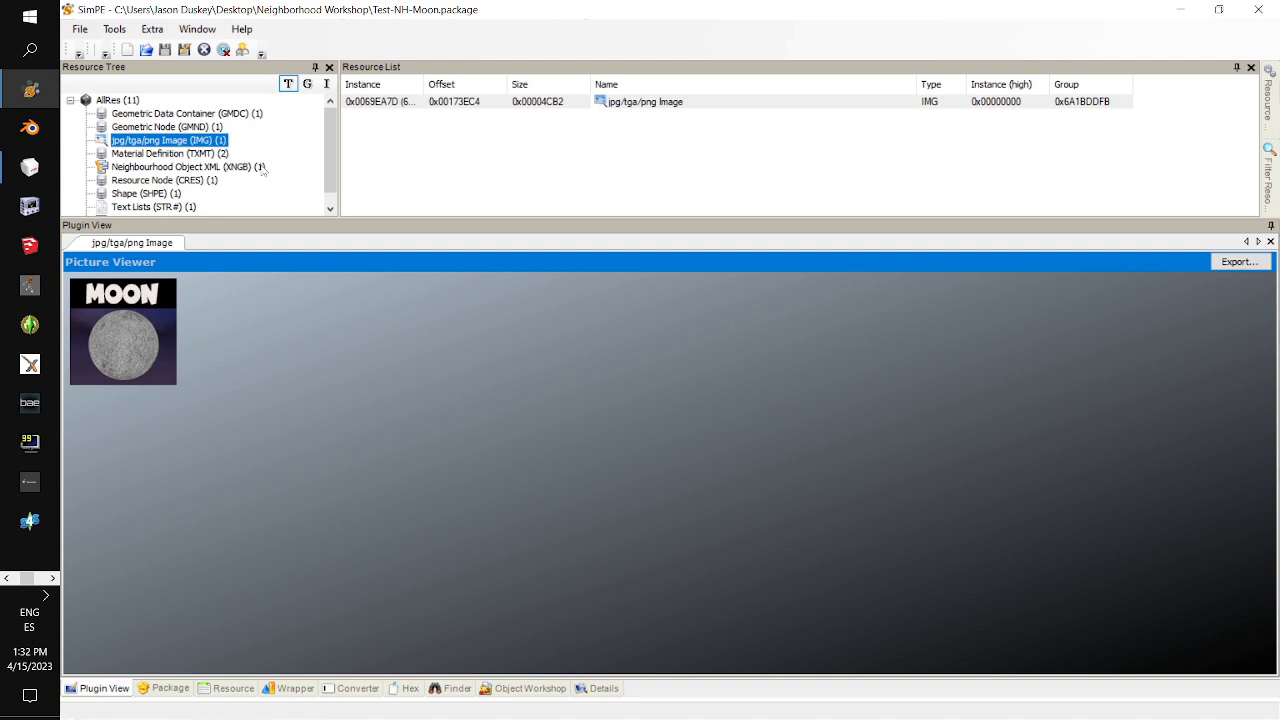
# Open the Night windows test Neighbourhood Object XML resource and set its sort value to effects
pyautogui.click(262, 168)
pyautogui.click(503, 104)
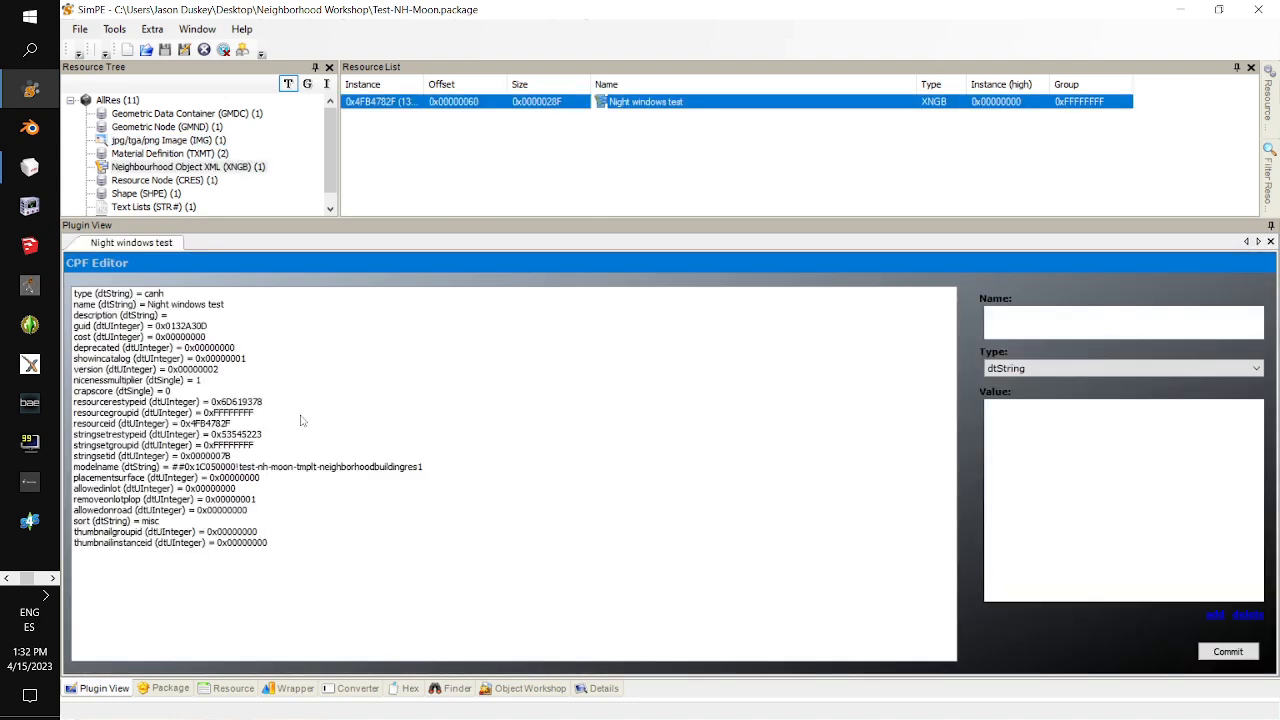
pyautogui.click(170, 521)
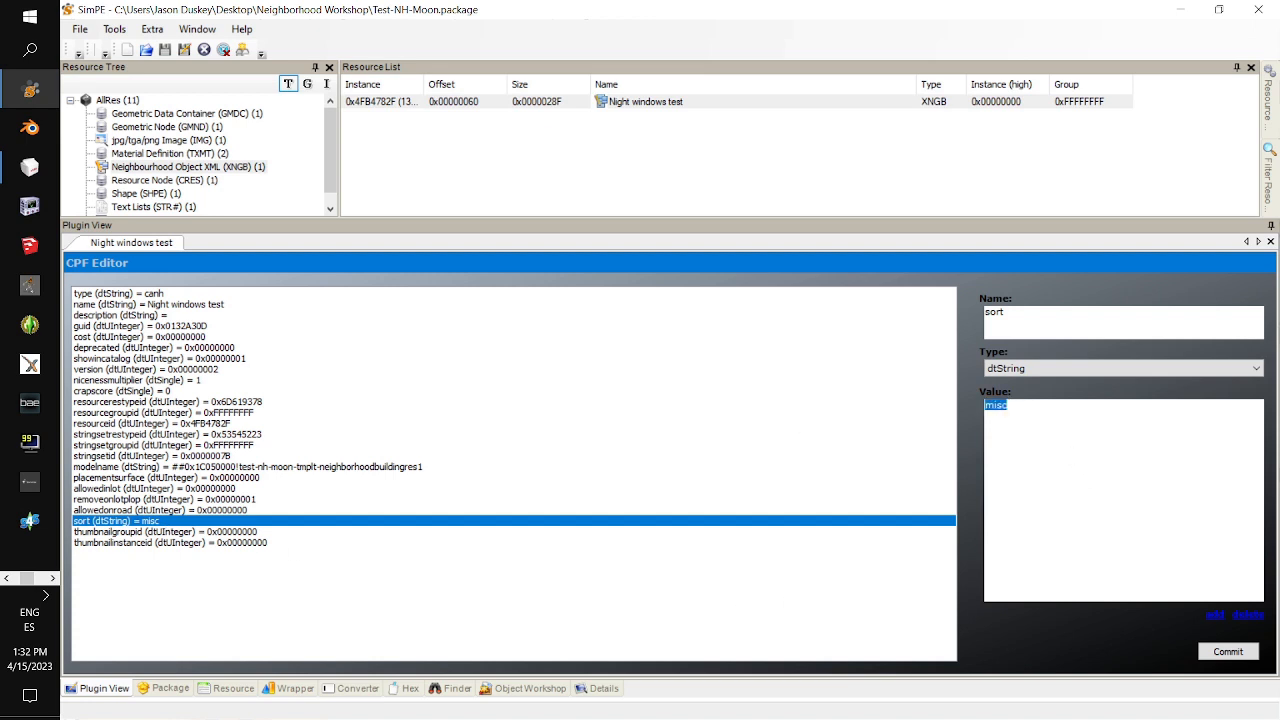
pyautogui.write('effects')
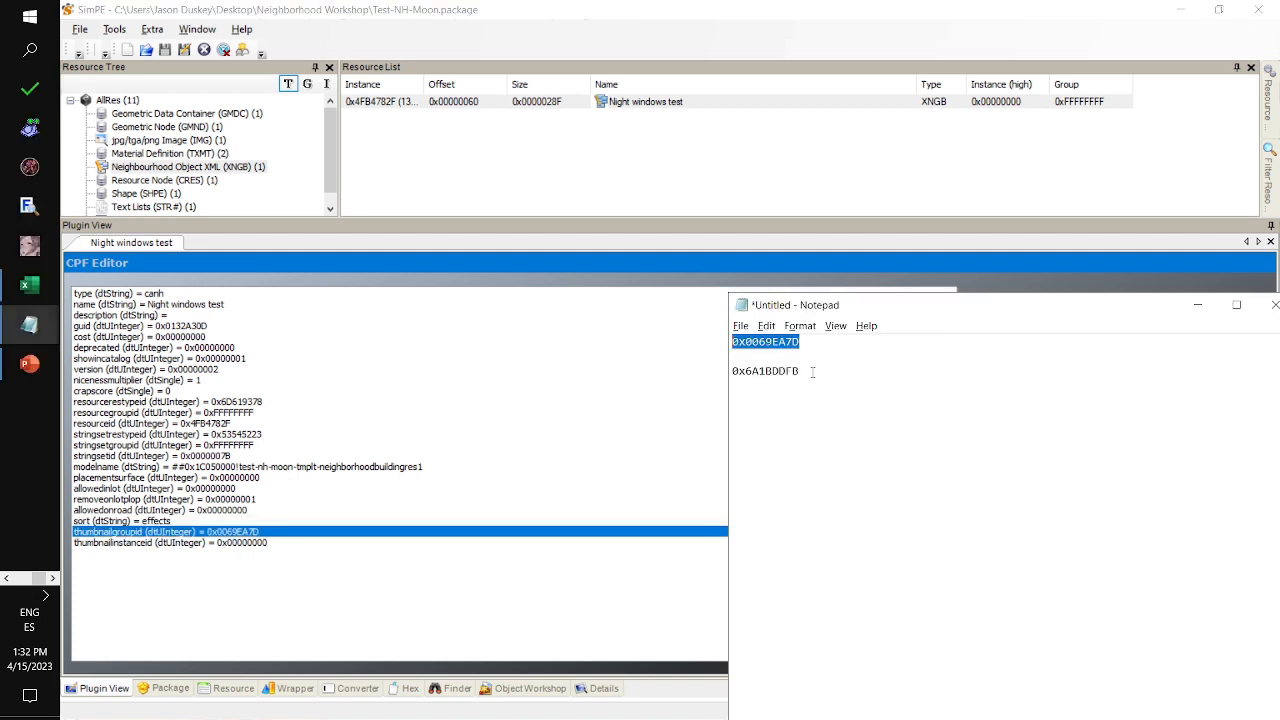
# Copy the group hash from the Notepad notes and set thumbnailgroupid to 0x6A1BDDFB
pyautogui.doubleClick(765, 371)
pyautogui.hotkey('ctrl', 'c')
pyautogui.click(649, 536)
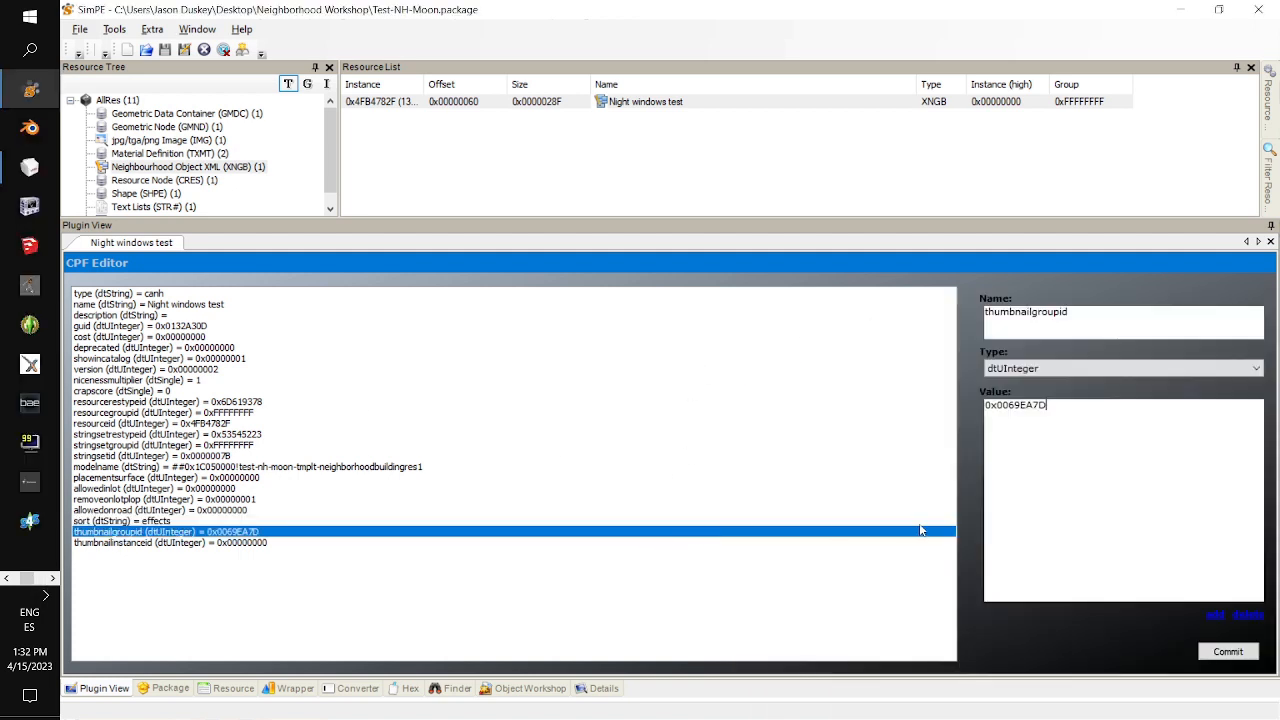
pyautogui.moveTo(1086, 428); pyautogui.dragTo(823, 406)
pyautogui.hotkey('ctrl', 'v')
# Set thumbnailinstanceid to 0x0069EA7D, copied from the Notepad notes, and commit the Neighbourhood Object XML changes
pyautogui.click(256, 544)
pyautogui.hotkey('alt', 'Tab')
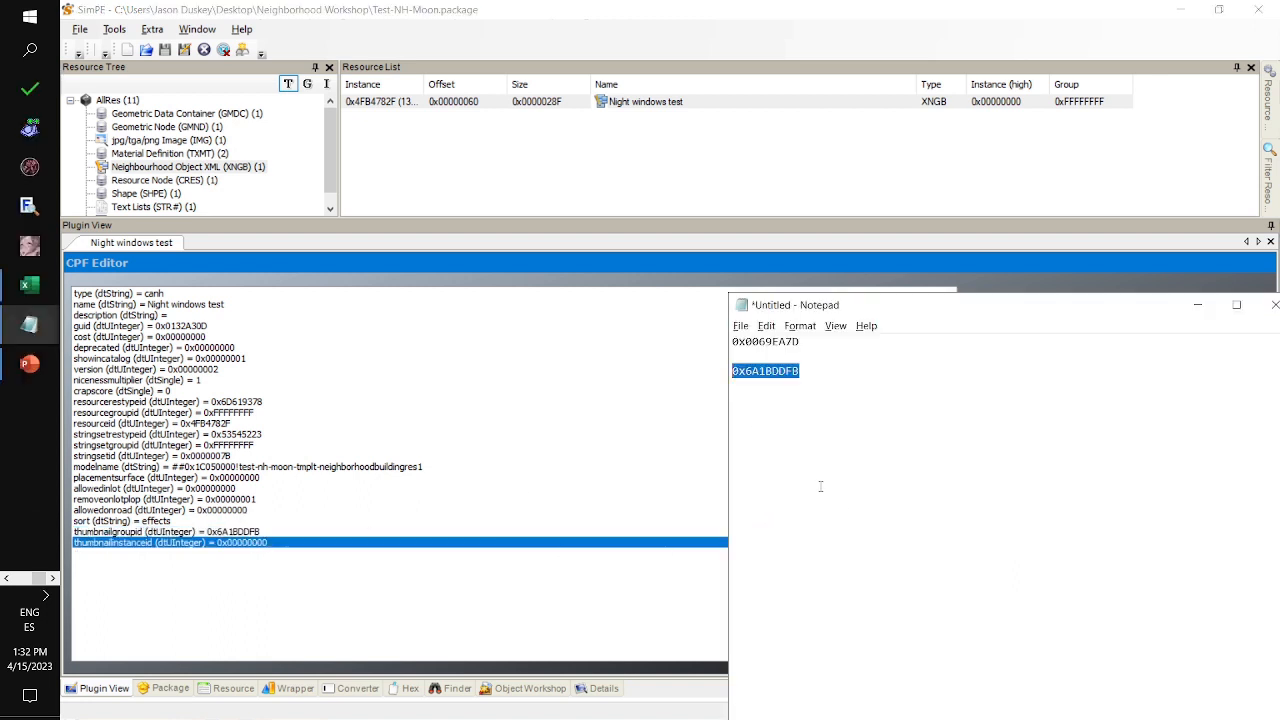
pyautogui.moveTo(826, 344); pyautogui.dragTo(730, 343)
pyautogui.hotkey('ctrl', 'c')
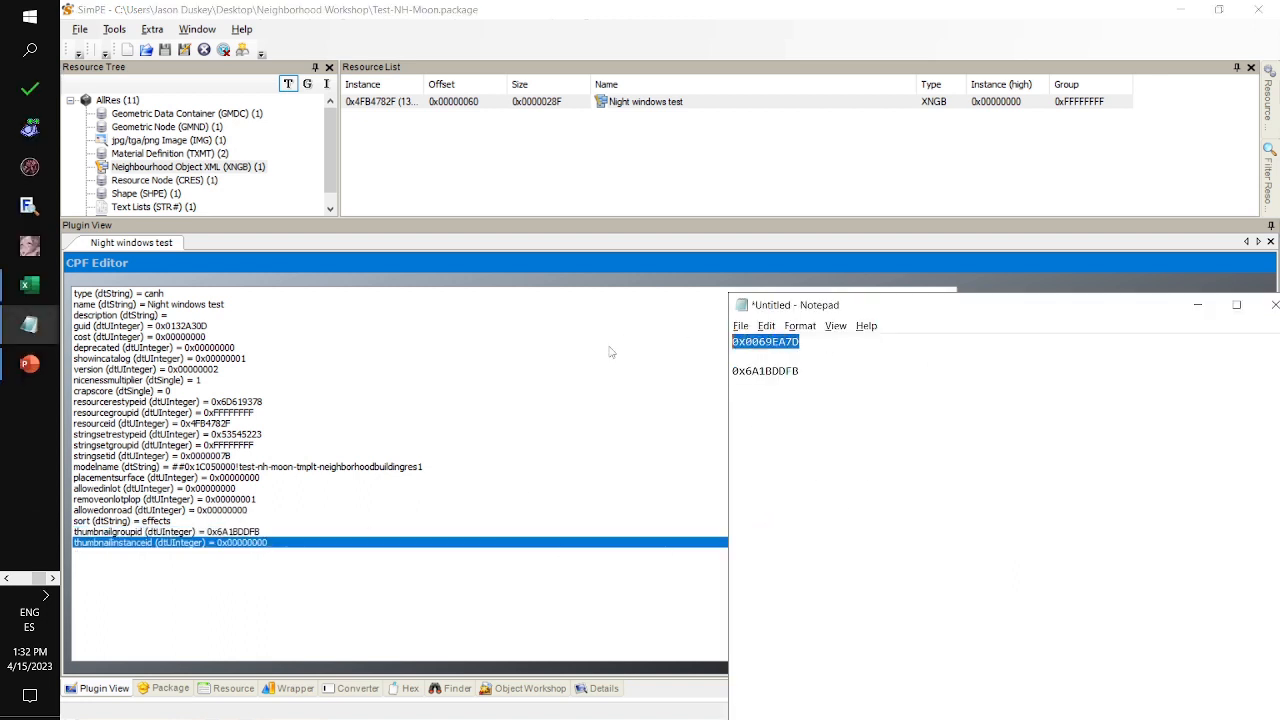
pyautogui.click(469, 583)
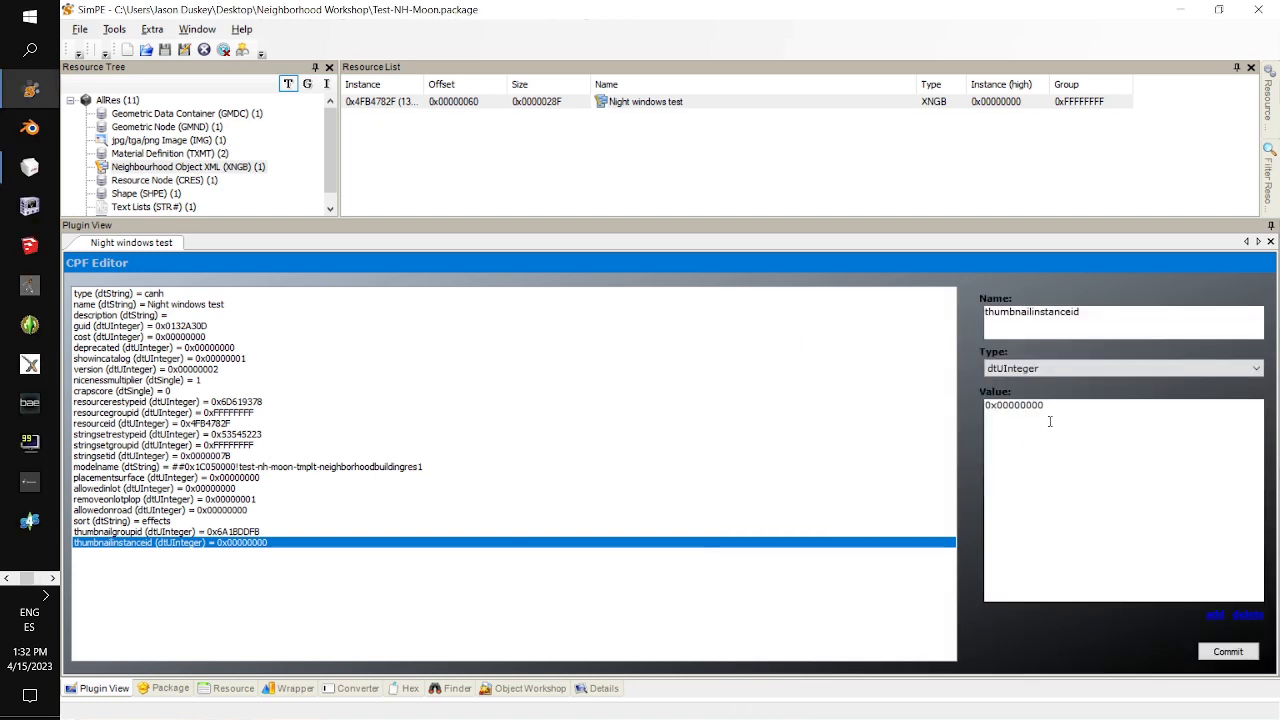
pyautogui.moveTo(1048, 405); pyautogui.dragTo(983, 406)
pyautogui.hotkey('ctrl', 'v')
pyautogui.click(1207, 656)
pyautogui.click(724, 420)
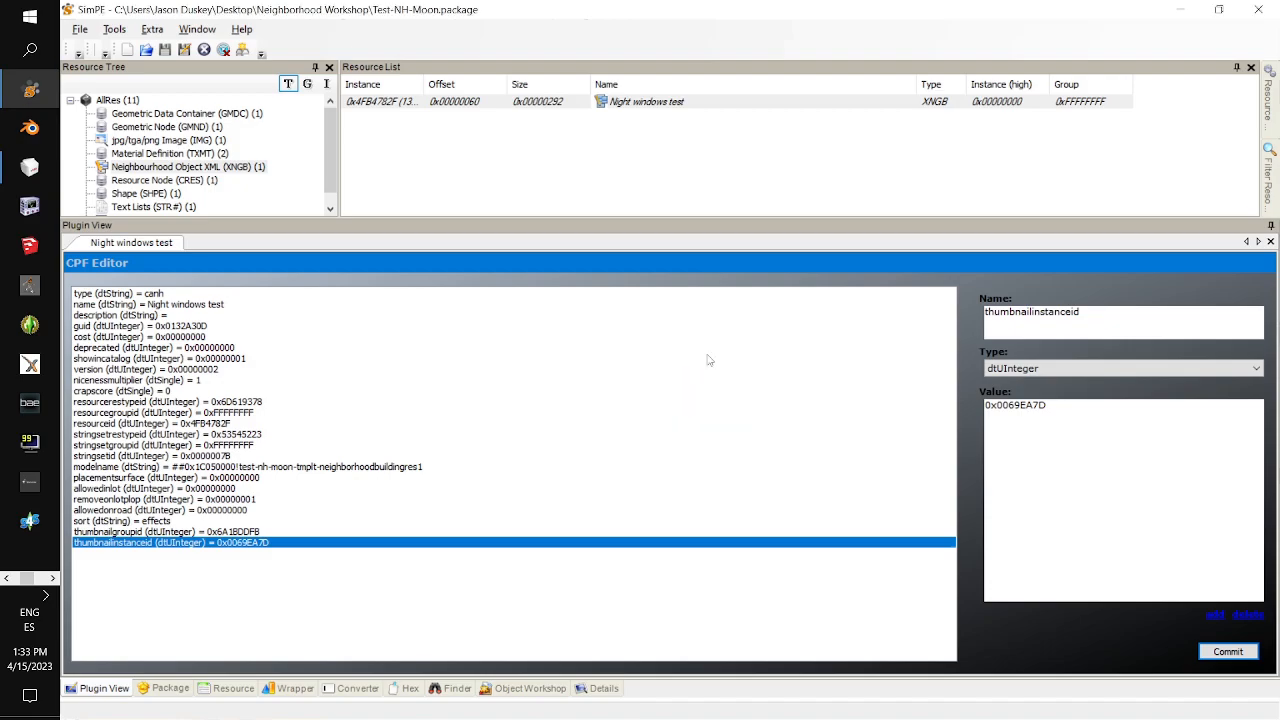